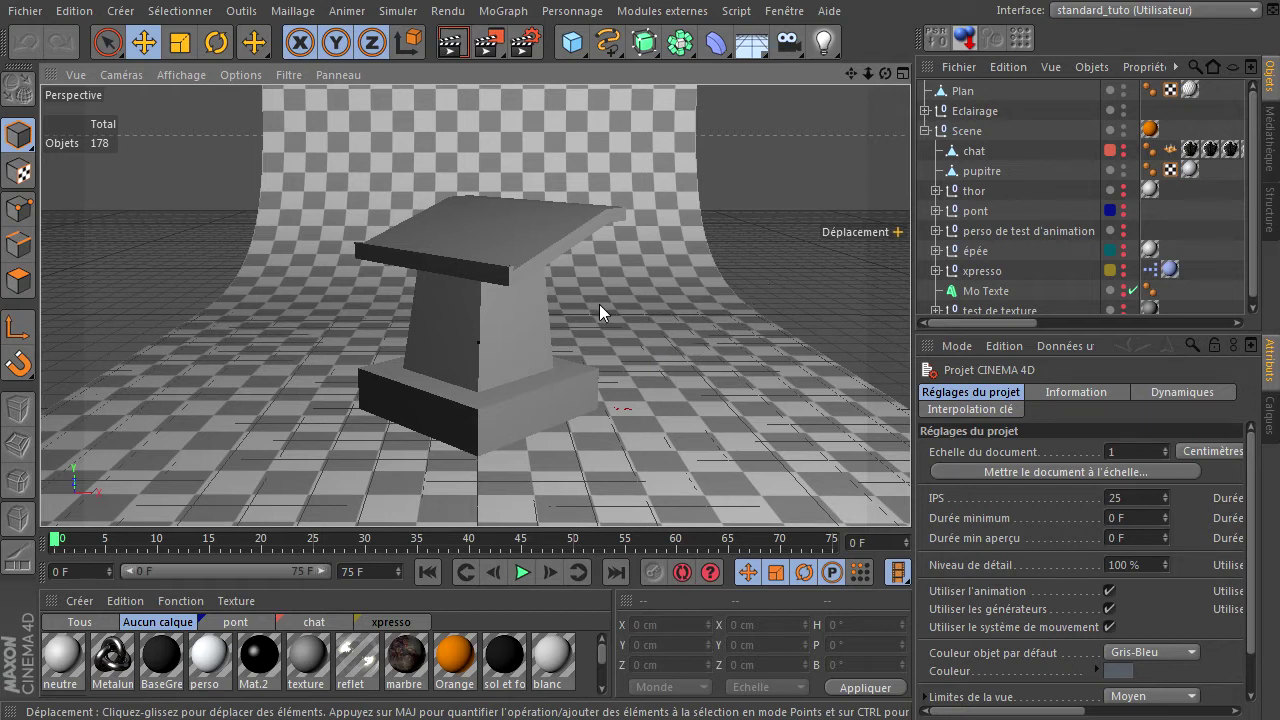
Step: Review the project and render settings, keeping the frame rate at 25 fps
{"action": "left_click", "coordinate": [85, 17]}
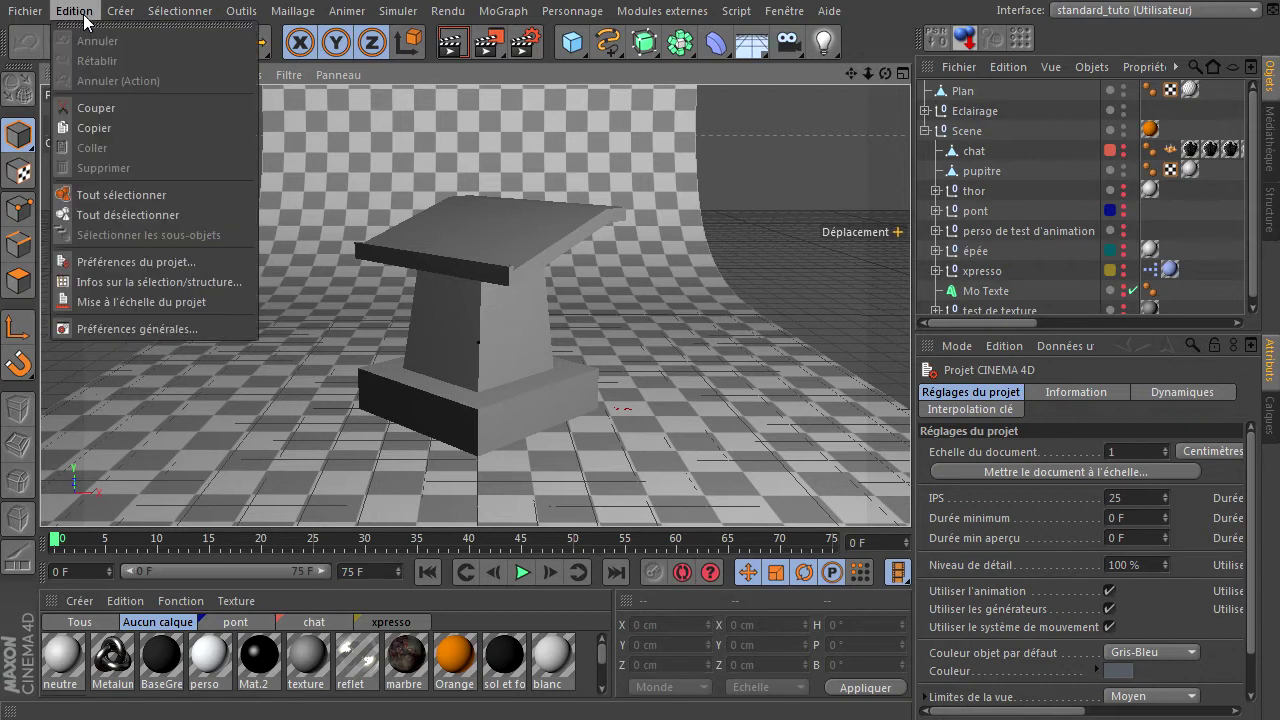
{"action": "left_click", "coordinate": [117, 259]}
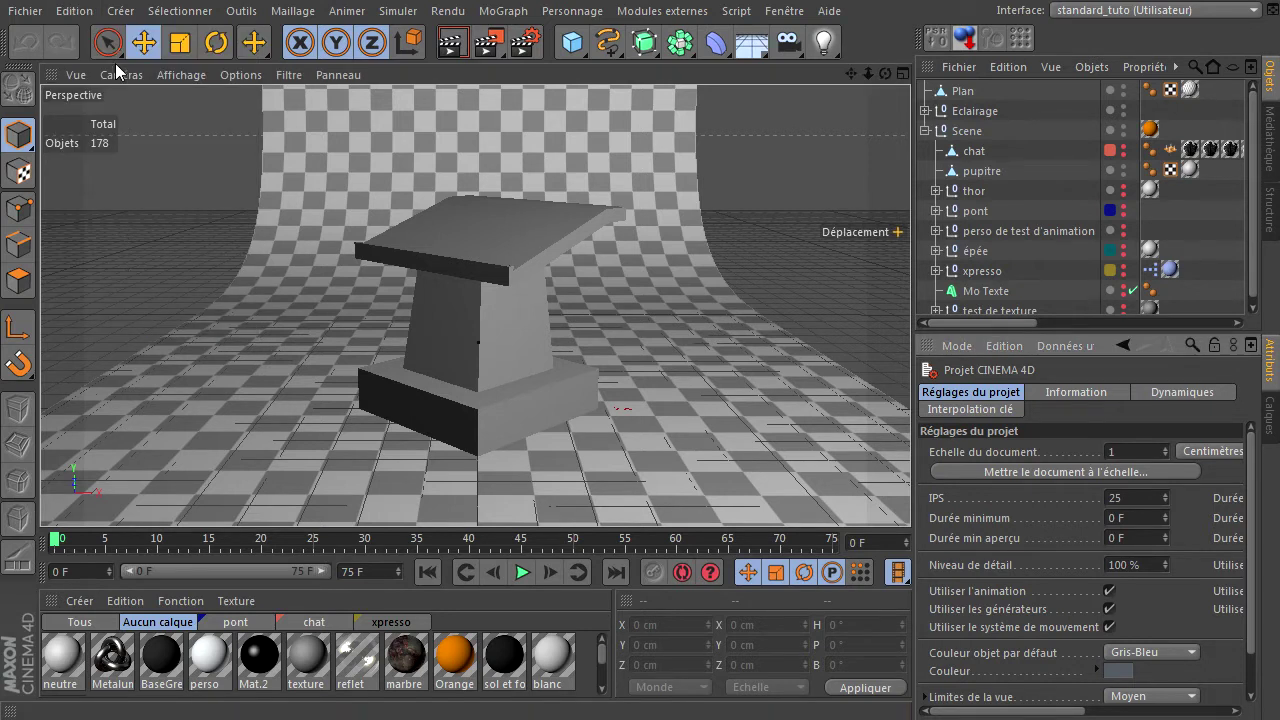
{"action": "left_click", "coordinate": [74, 11]}
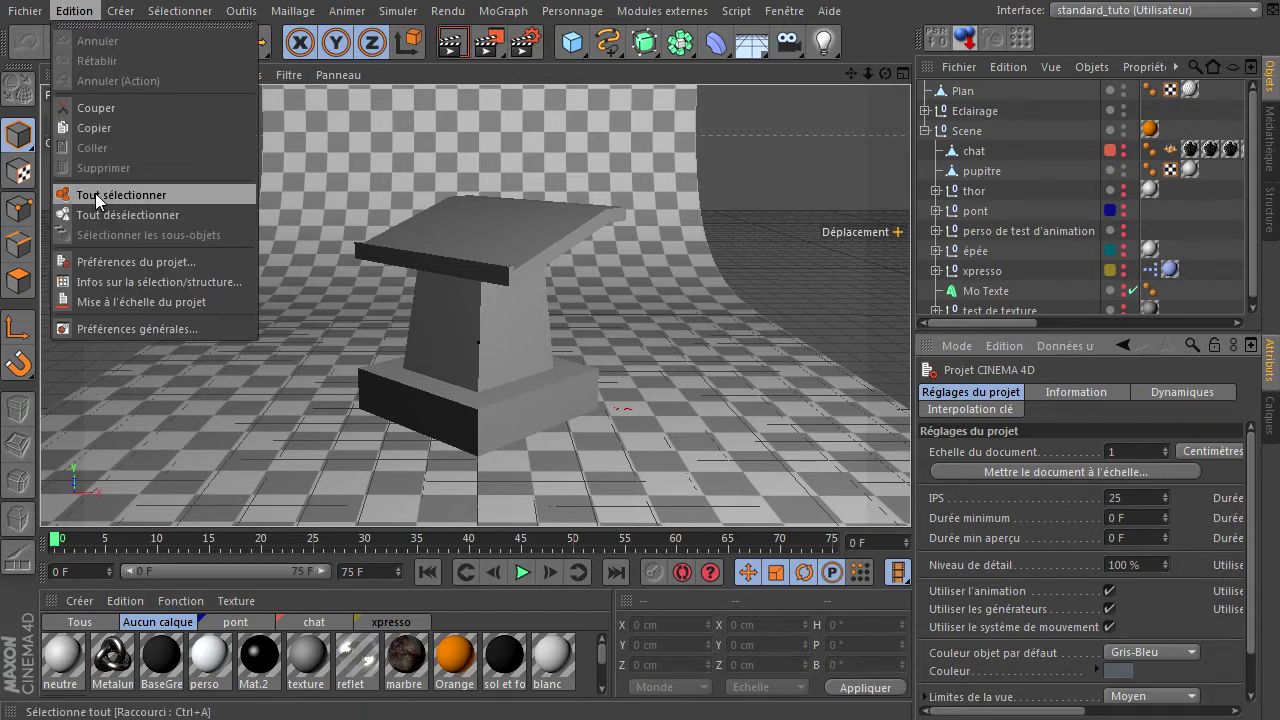
{"action": "left_click", "coordinate": [104, 263]}
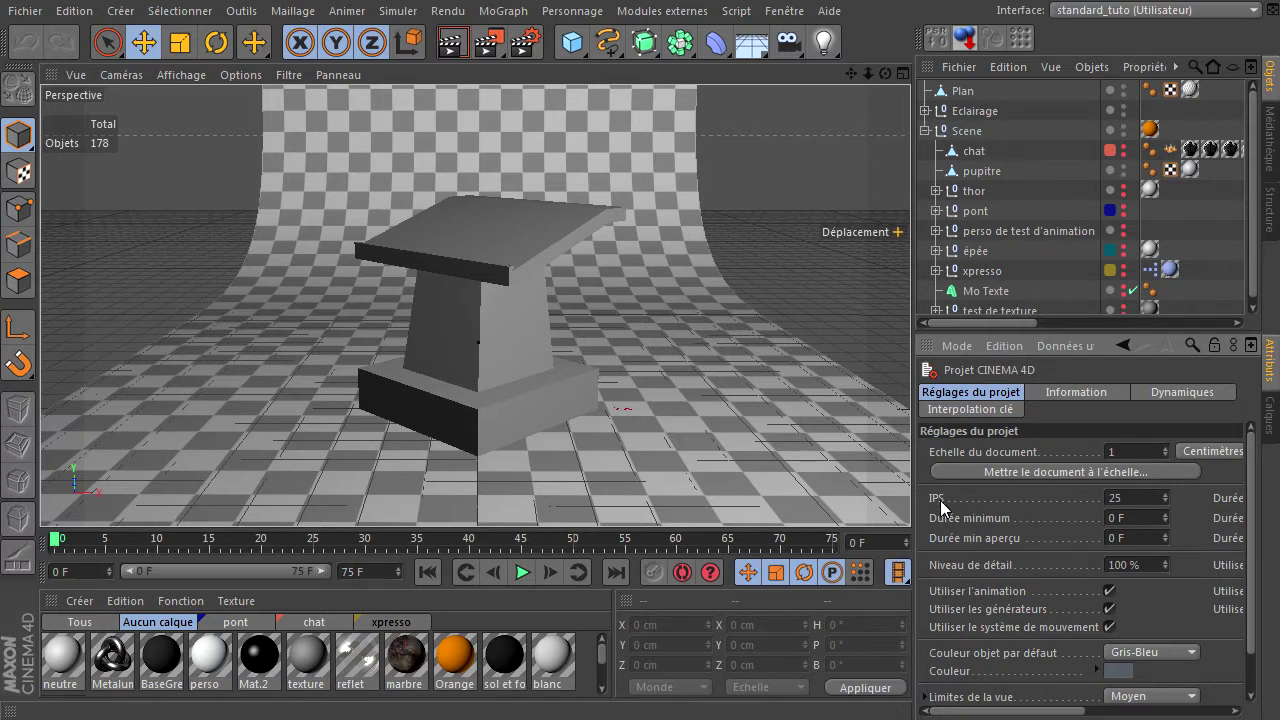
{"action": "left_click", "coordinate": [1133, 500]}
{"action": "key", "text": "Return"}
{"action": "left_click", "coordinate": [523, 42]}
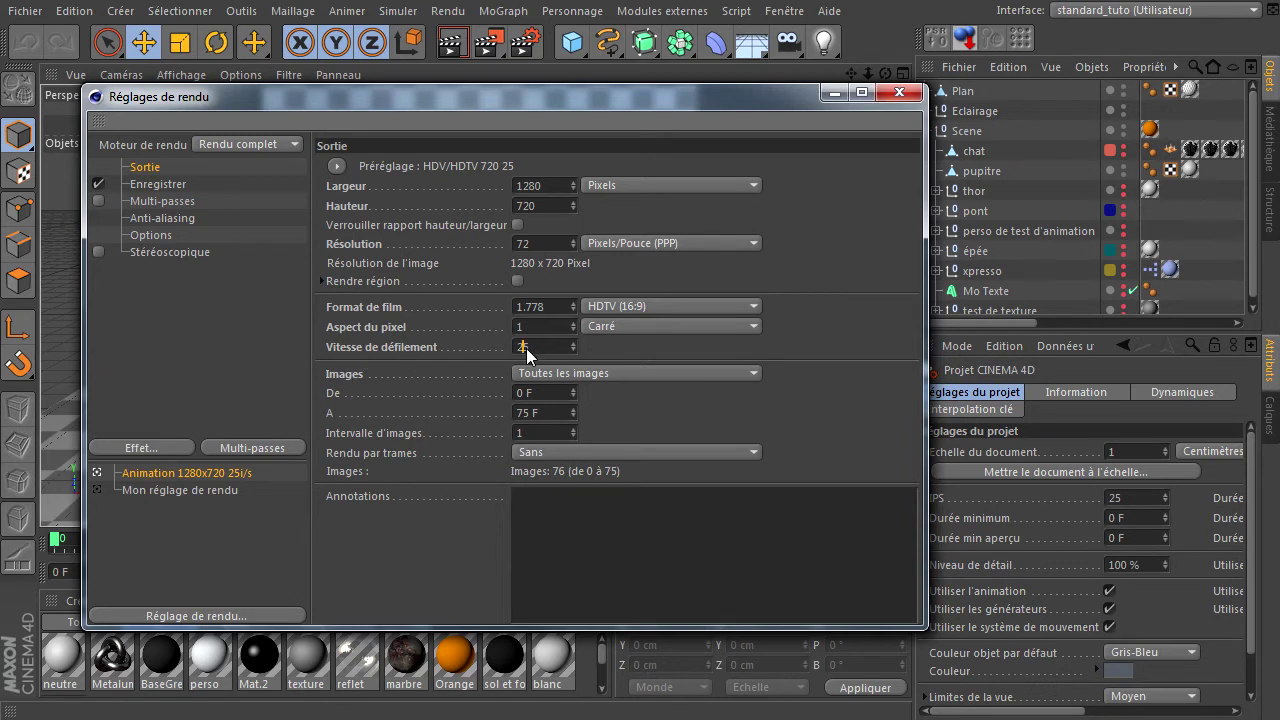
{"action": "type", "text": "5"}
{"action": "left_click", "coordinate": [1153, 497]}
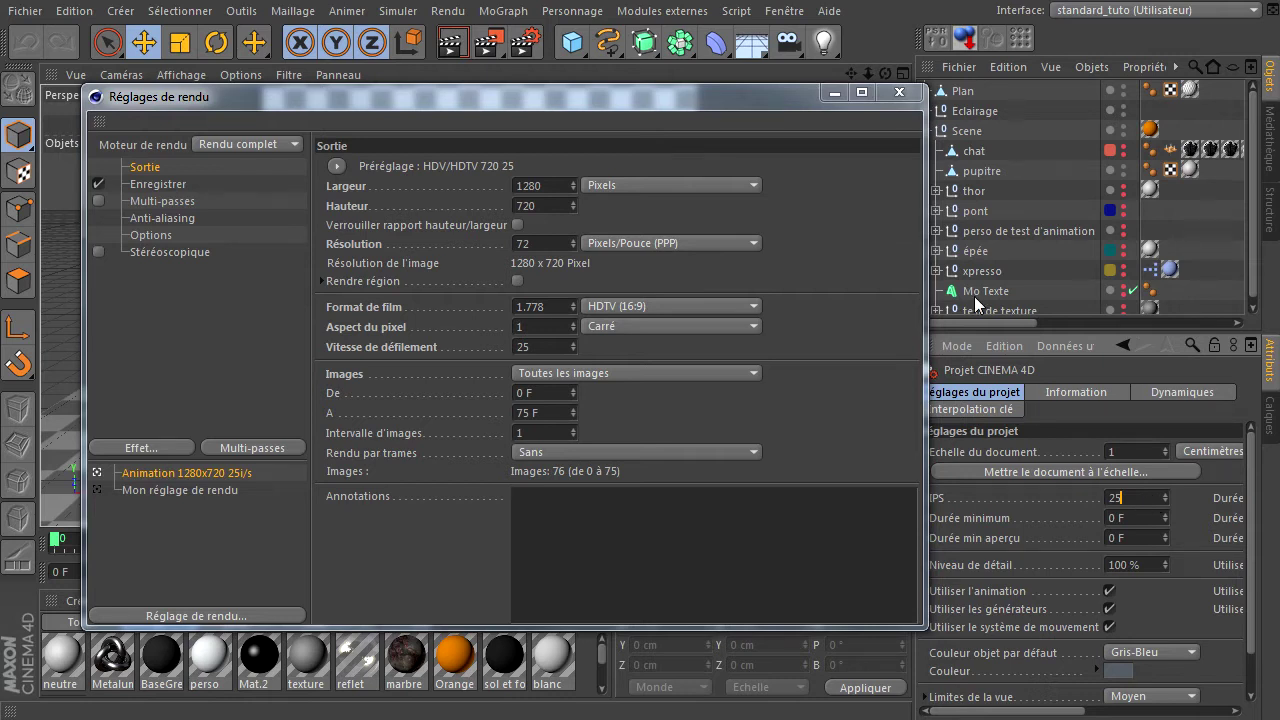
{"action": "left_click", "coordinate": [899, 92]}
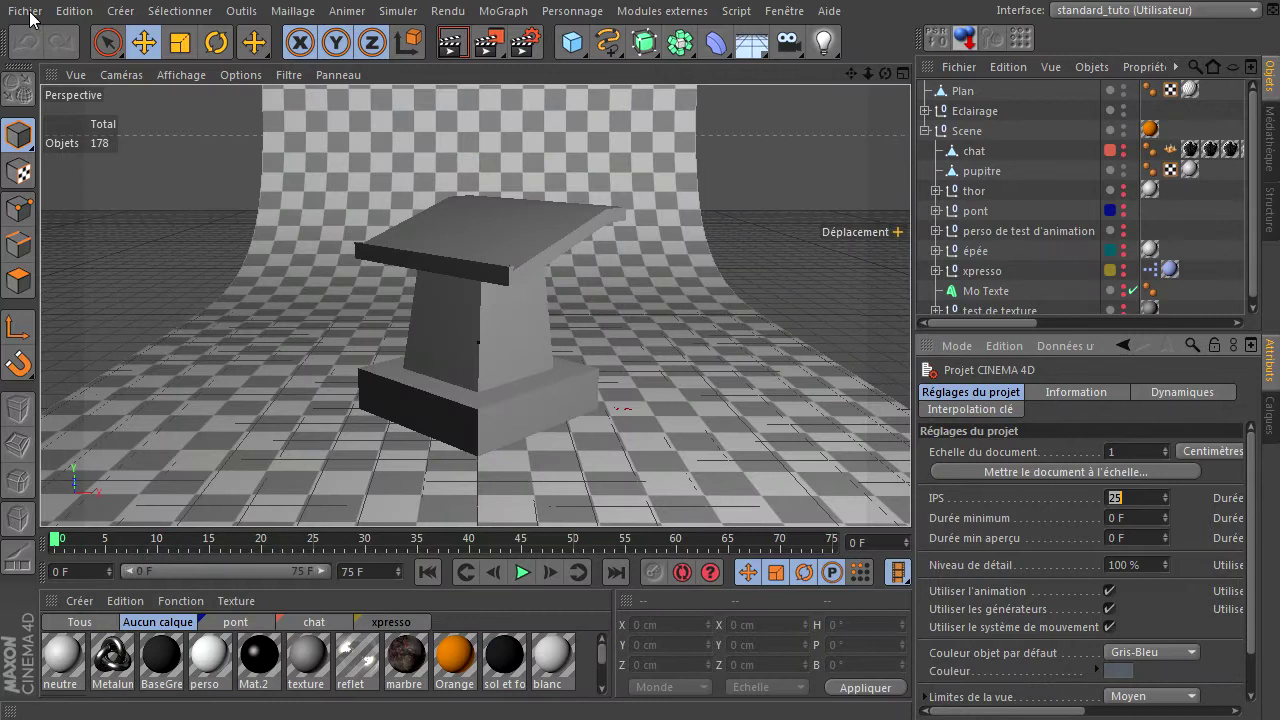
Step: Start a new empty project at 30 fps and scrub its 90-frame timeline through frames 30, 60 and 90
{"action": "left_click", "coordinate": [27, 11]}
{"action": "left_click", "coordinate": [57, 43]}
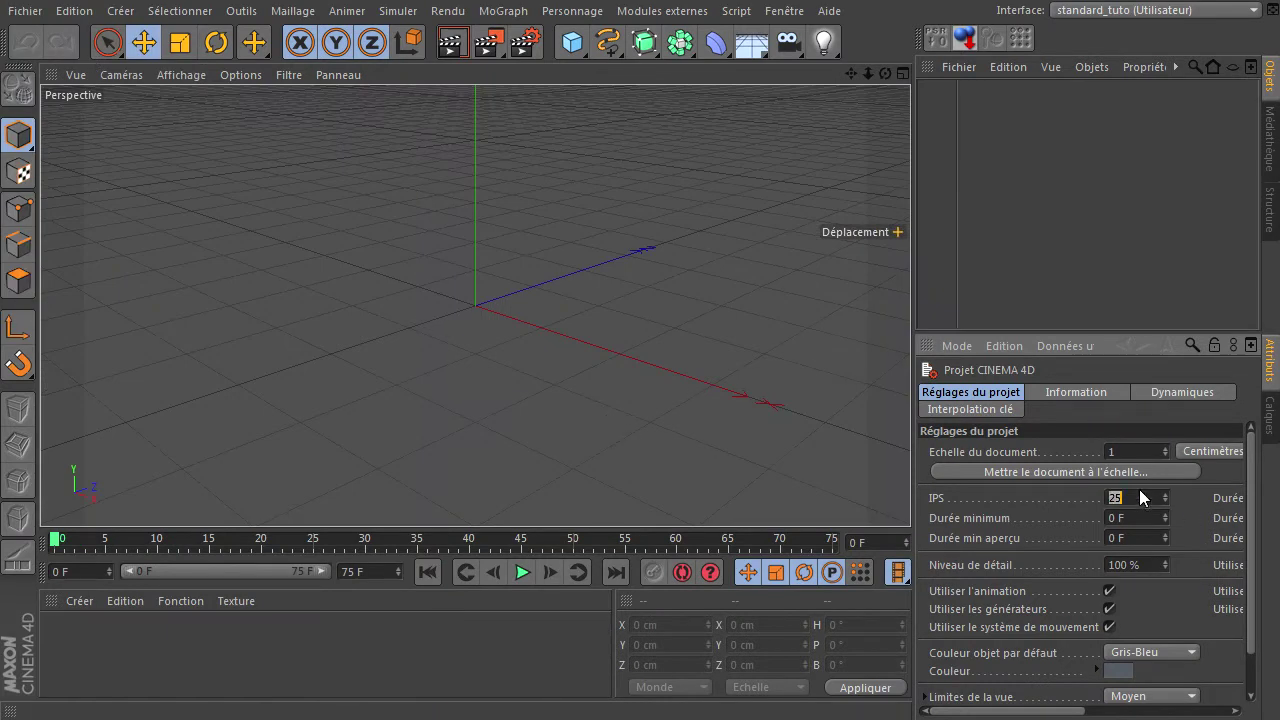
{"action": "type", "text": "30"}
{"action": "key", "text": "Return"}
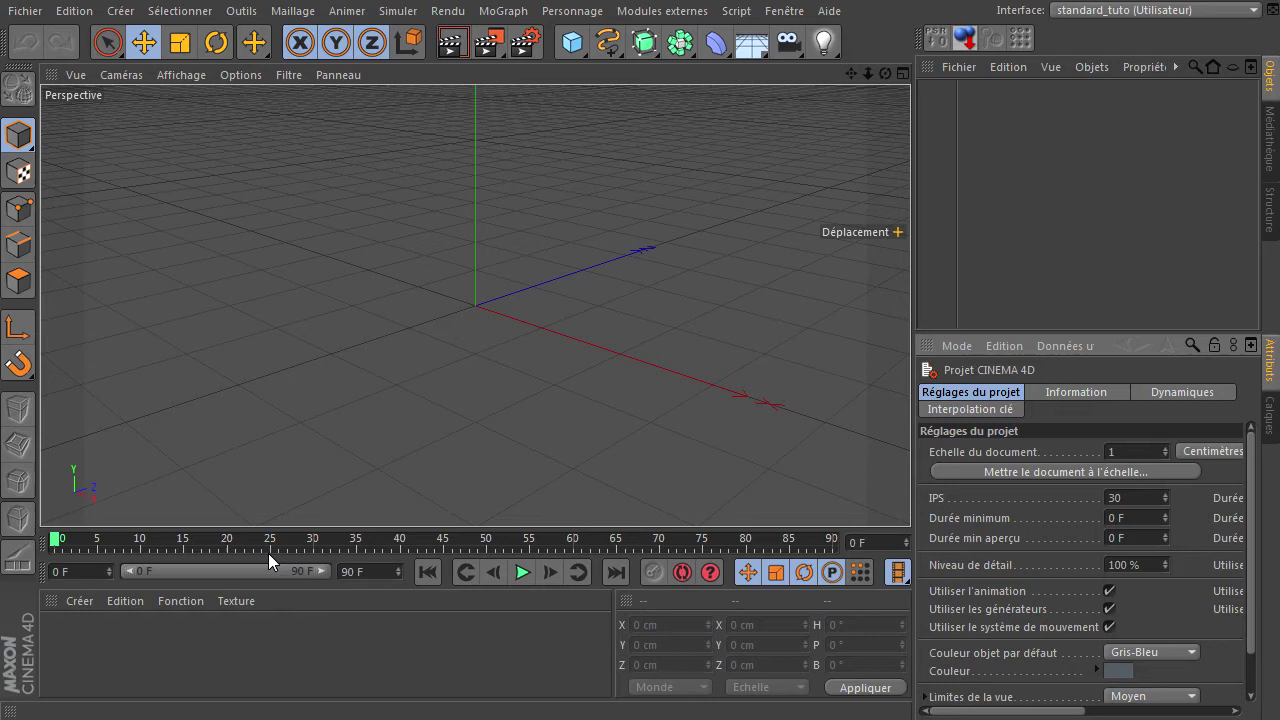
{"action": "left_click", "coordinate": [310, 540]}
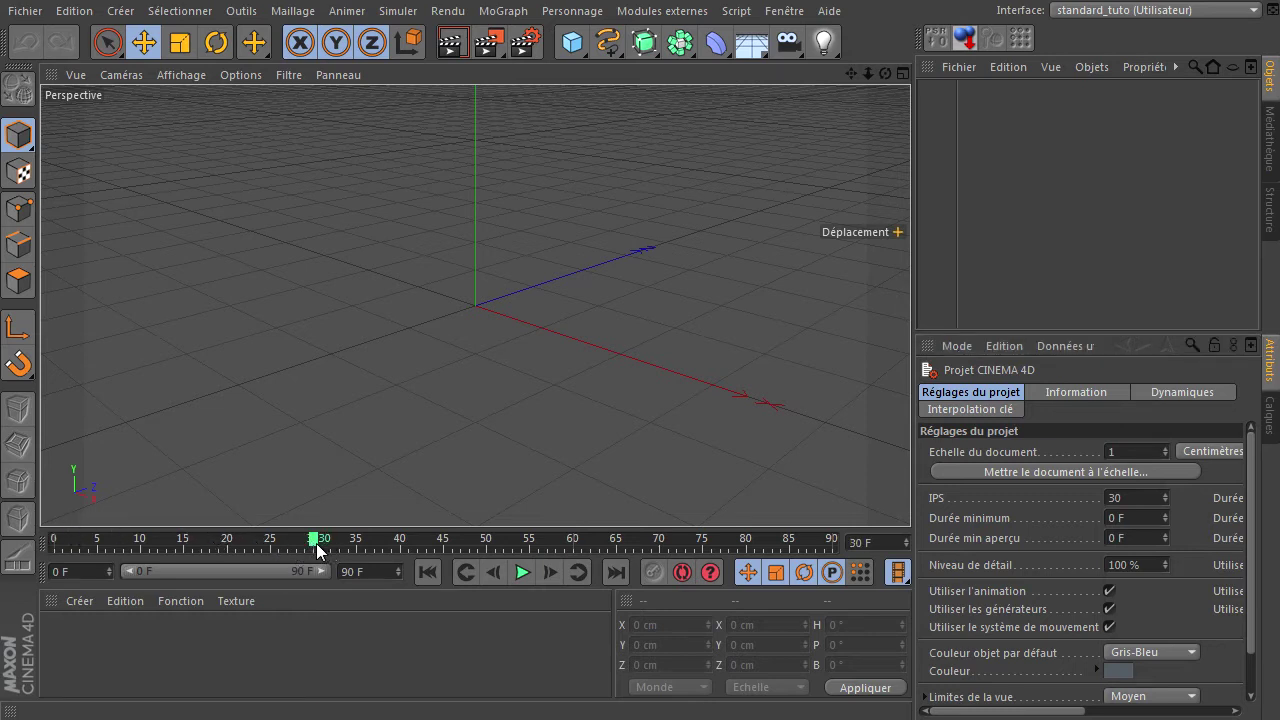
{"action": "left_click", "coordinate": [571, 541]}
{"action": "left_click", "coordinate": [830, 542]}
{"action": "left_click", "coordinate": [55, 540]}
Step: Set the frame rate back to 25 fps and check frames 25, 50 and 75
{"action": "left_click", "coordinate": [1142, 498]}
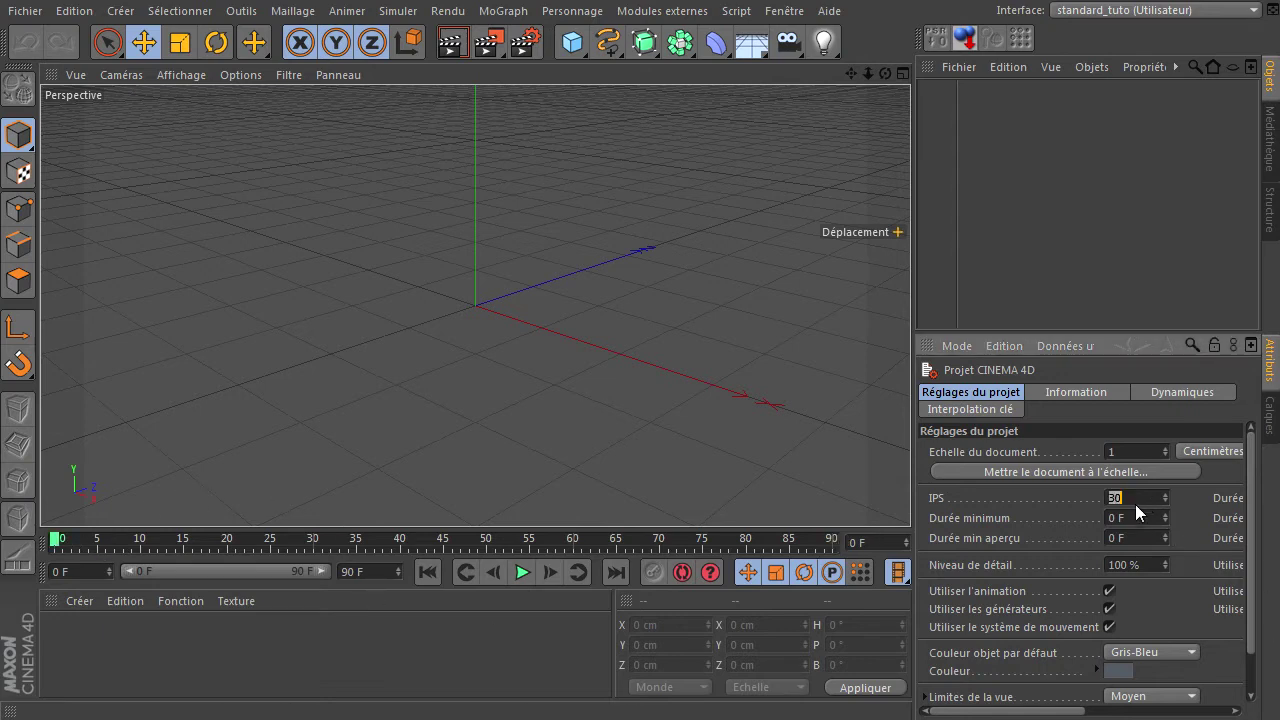
{"action": "type", "text": "25"}
{"action": "key", "text": "Return"}
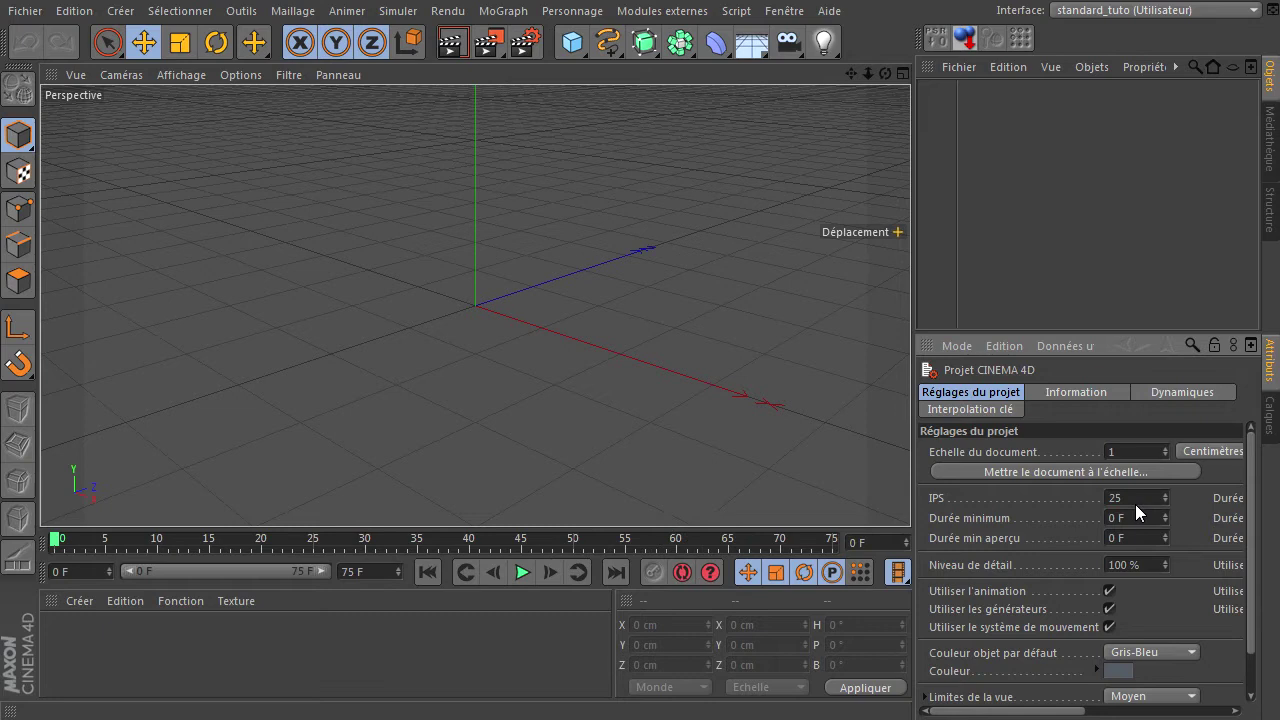
{"action": "left_click", "coordinate": [313, 541]}
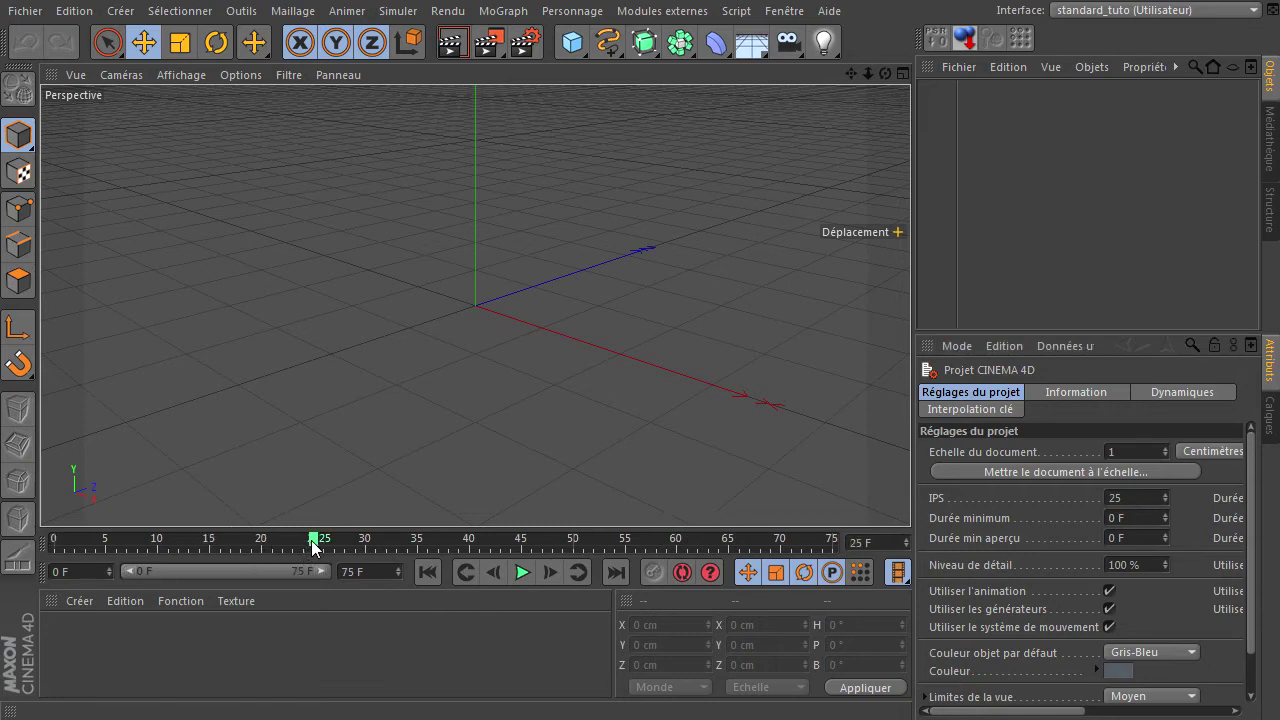
{"action": "left_click", "coordinate": [572, 541]}
{"action": "left_click", "coordinate": [833, 541]}
Step: Set 30 fps and an end frame of 30*10 (300), showing the full 0–300 range
{"action": "double_click", "coordinate": [1116, 498]}
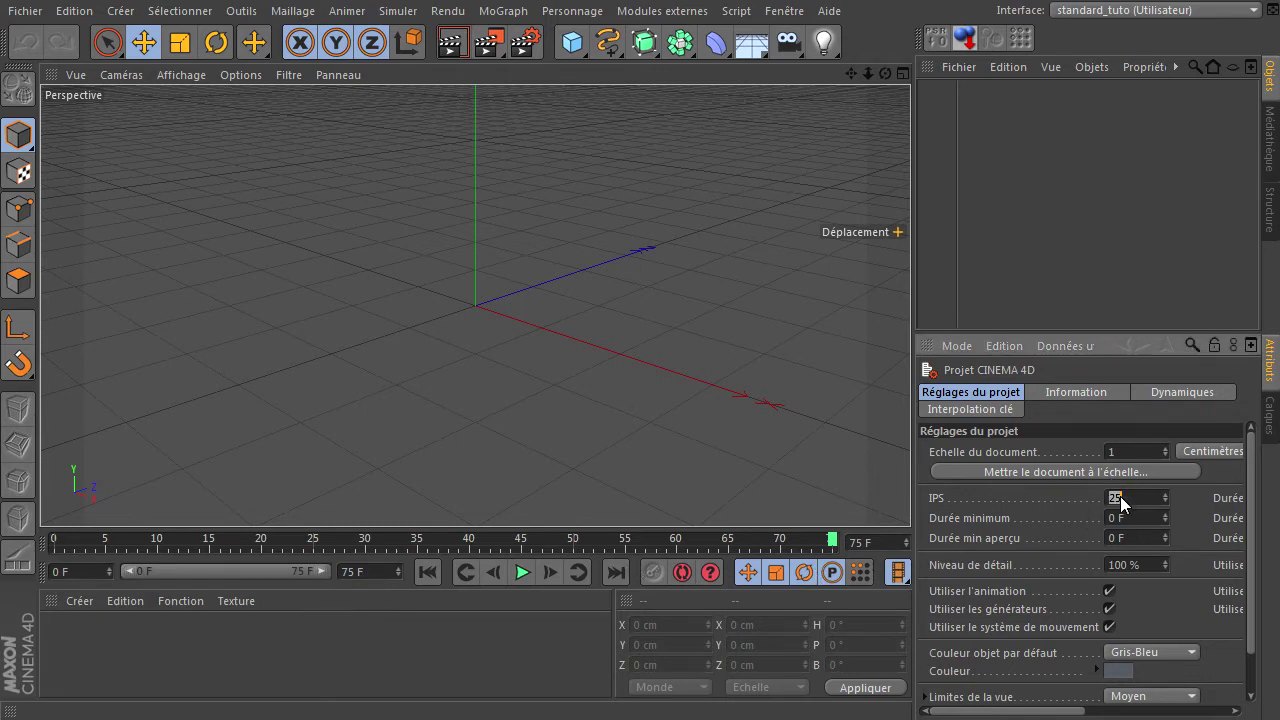
{"action": "type", "text": "30"}
{"action": "key", "text": "Return"}
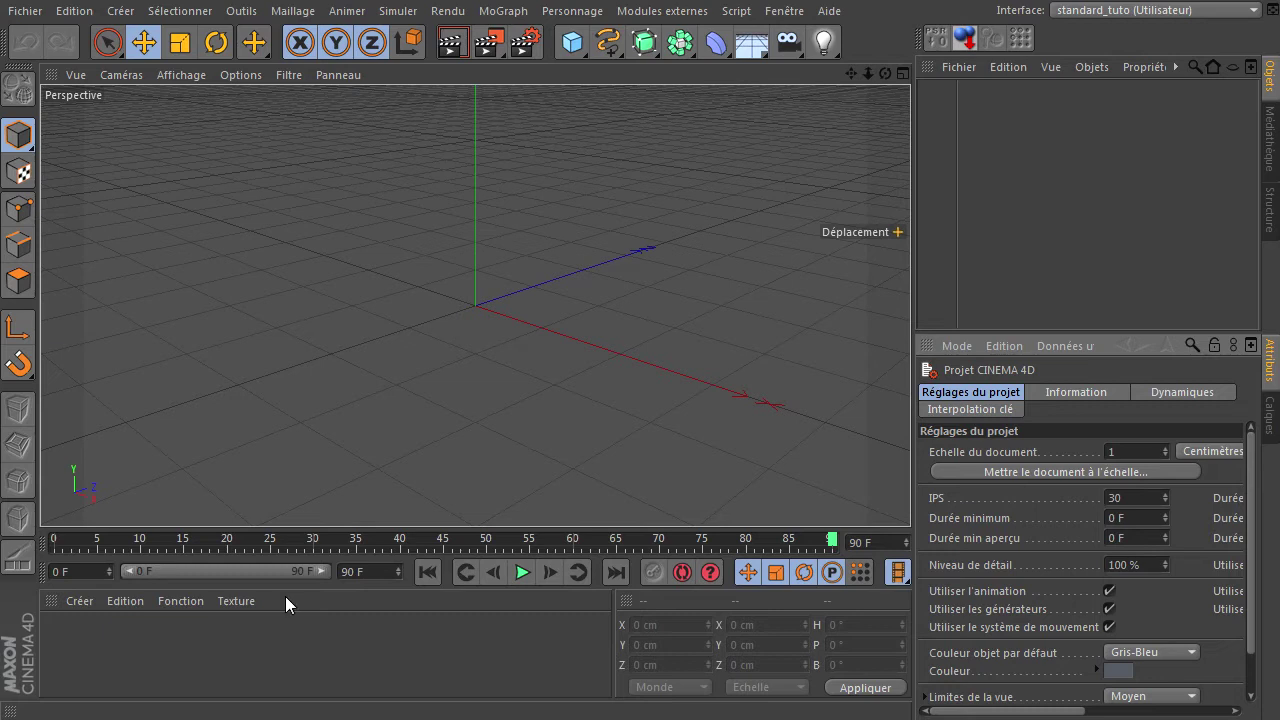
{"action": "left_click", "coordinate": [351, 577]}
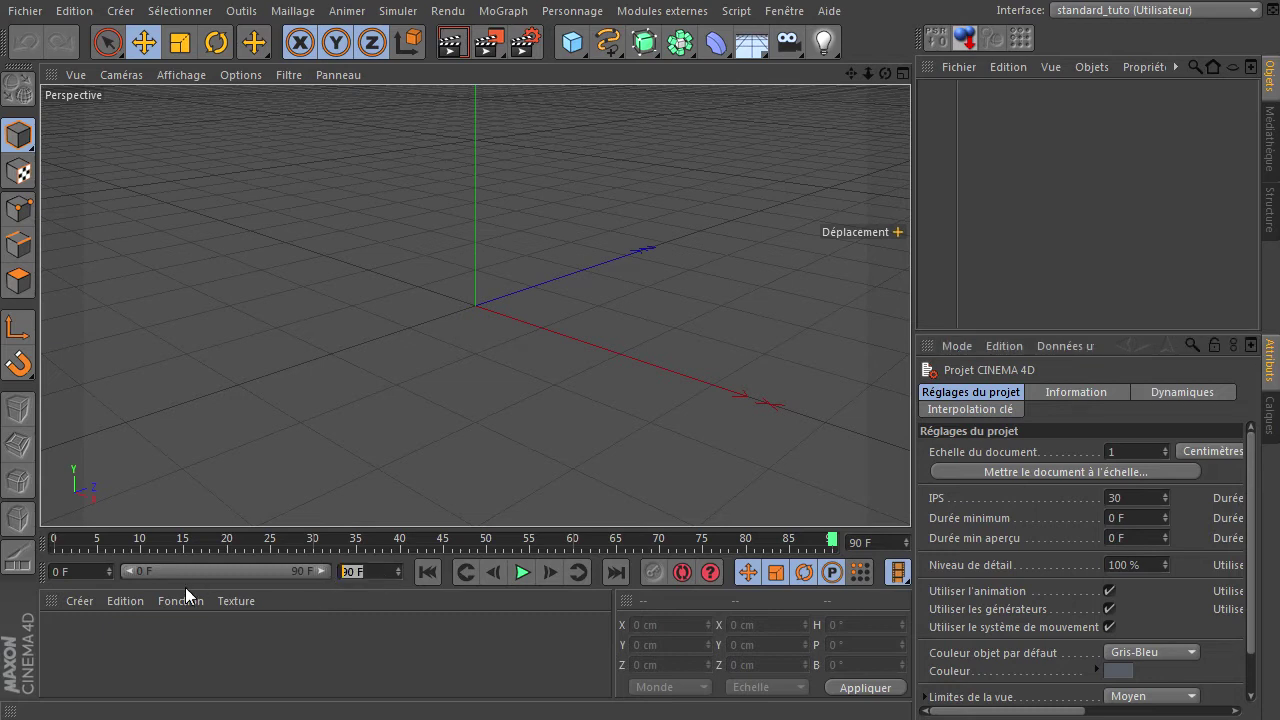
{"action": "type", "text": "30*10"}
{"action": "key", "text": "Return"}
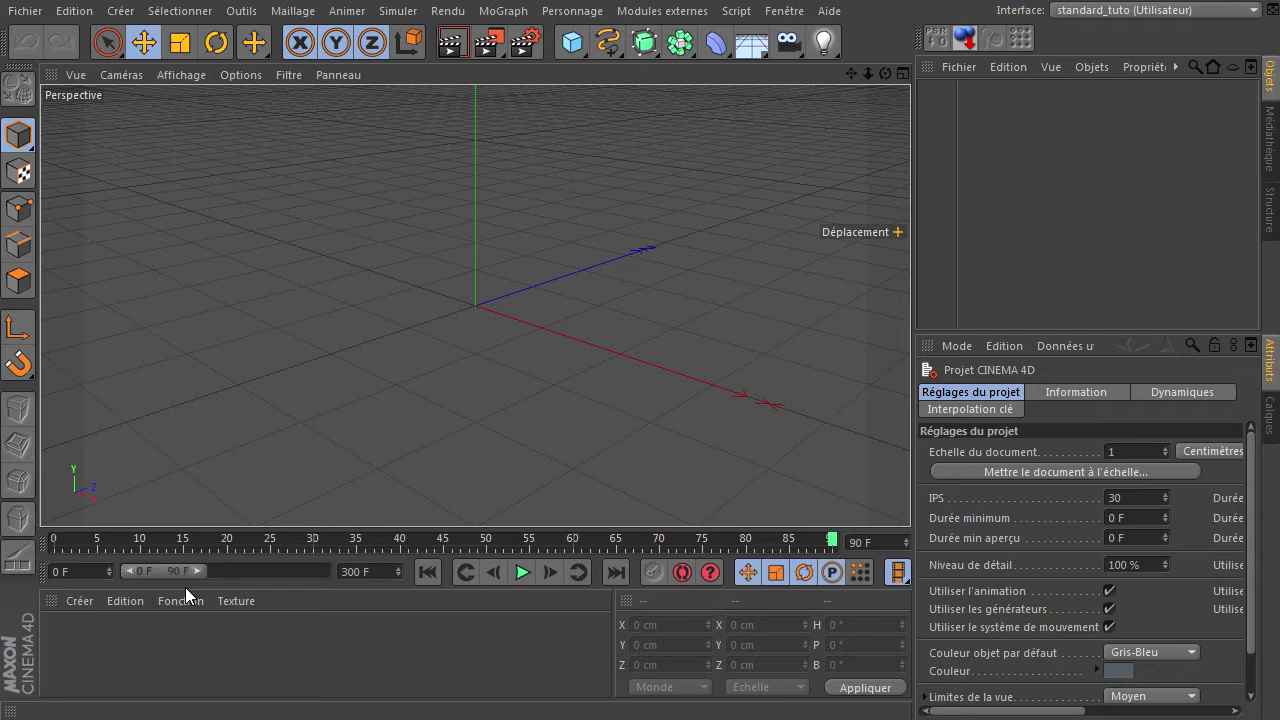
{"action": "left_click_drag", "start_coordinate": [198, 572], "coordinate": [330, 572]}
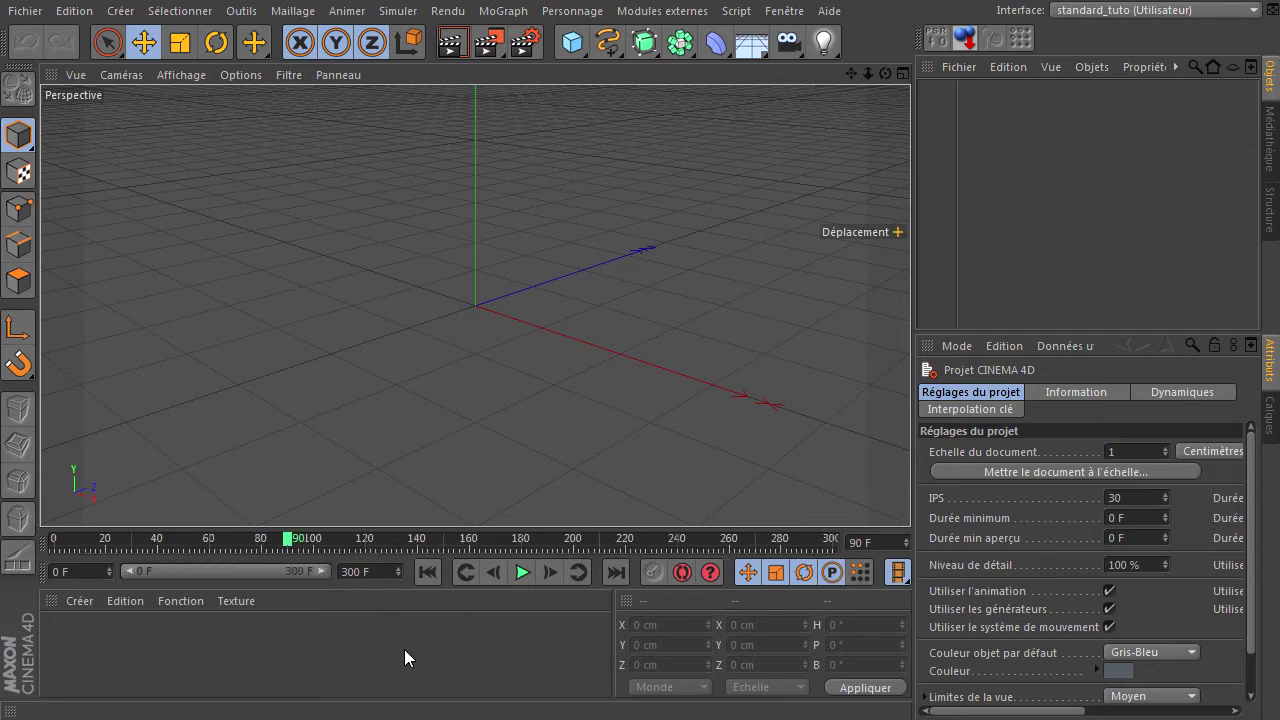
Step: Change the frame rate to 25 fps, giving a 250-frame animation
{"action": "double_click", "coordinate": [1129, 497]}
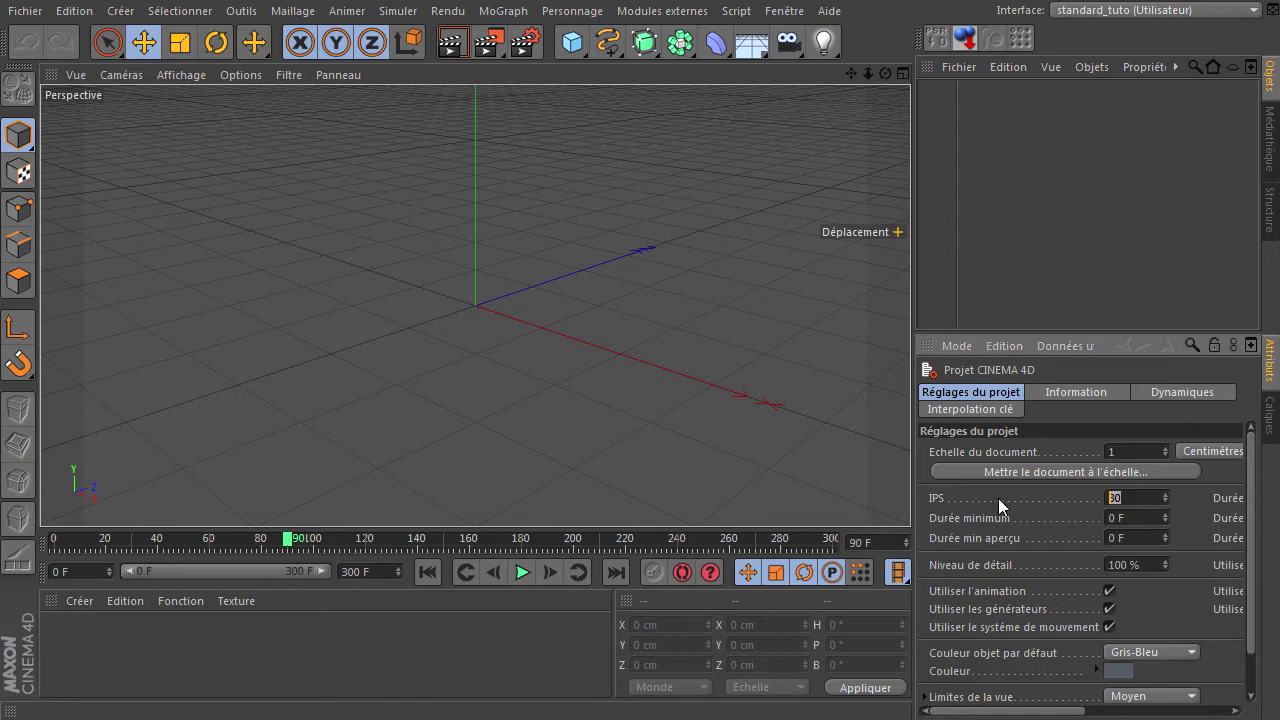
{"action": "type", "text": "25"}
{"action": "key", "text": "Return"}
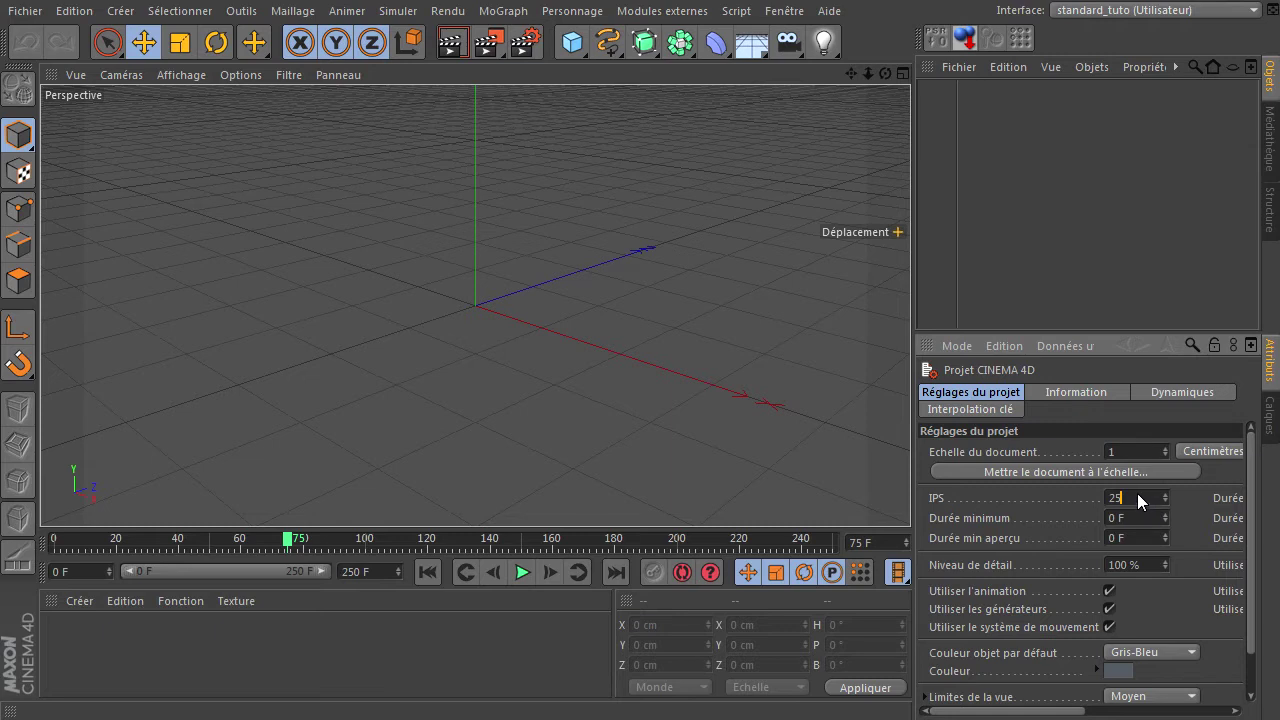
{"action": "key", "text": "Return"}
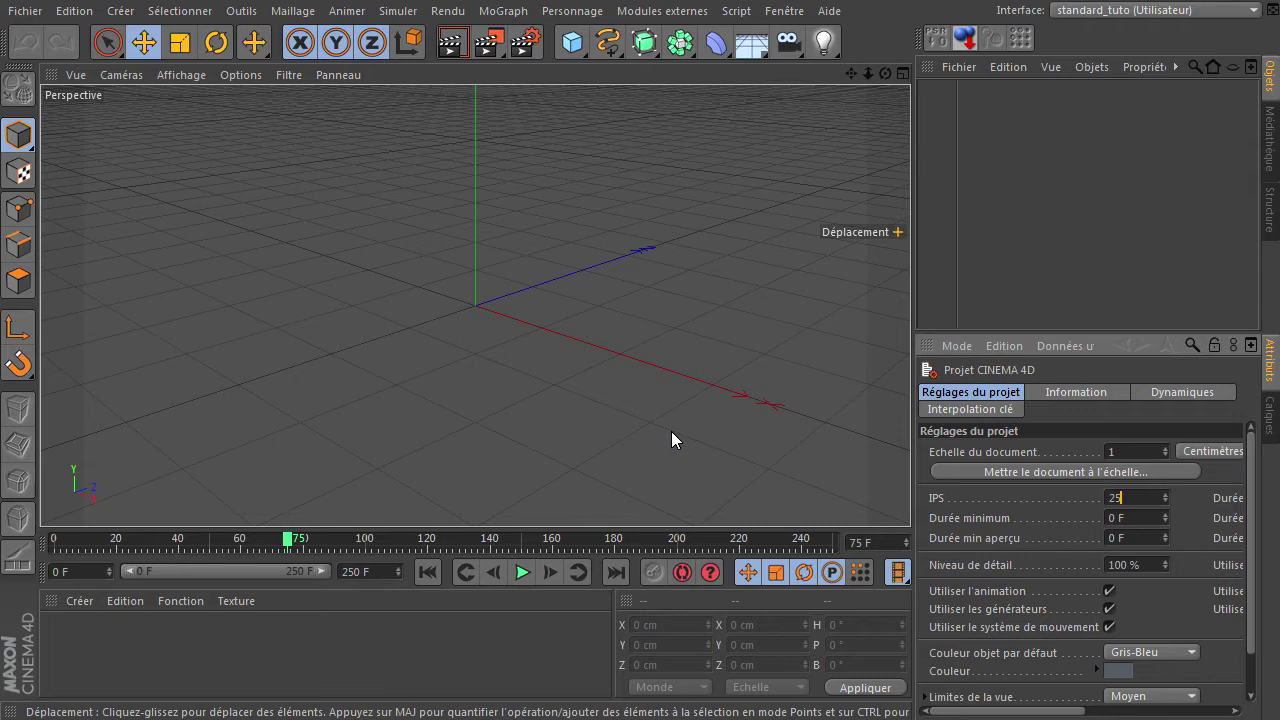
Step: Close the empty project without saving and return to the lectern scene
{"action": "left_click", "coordinate": [24, 11]}
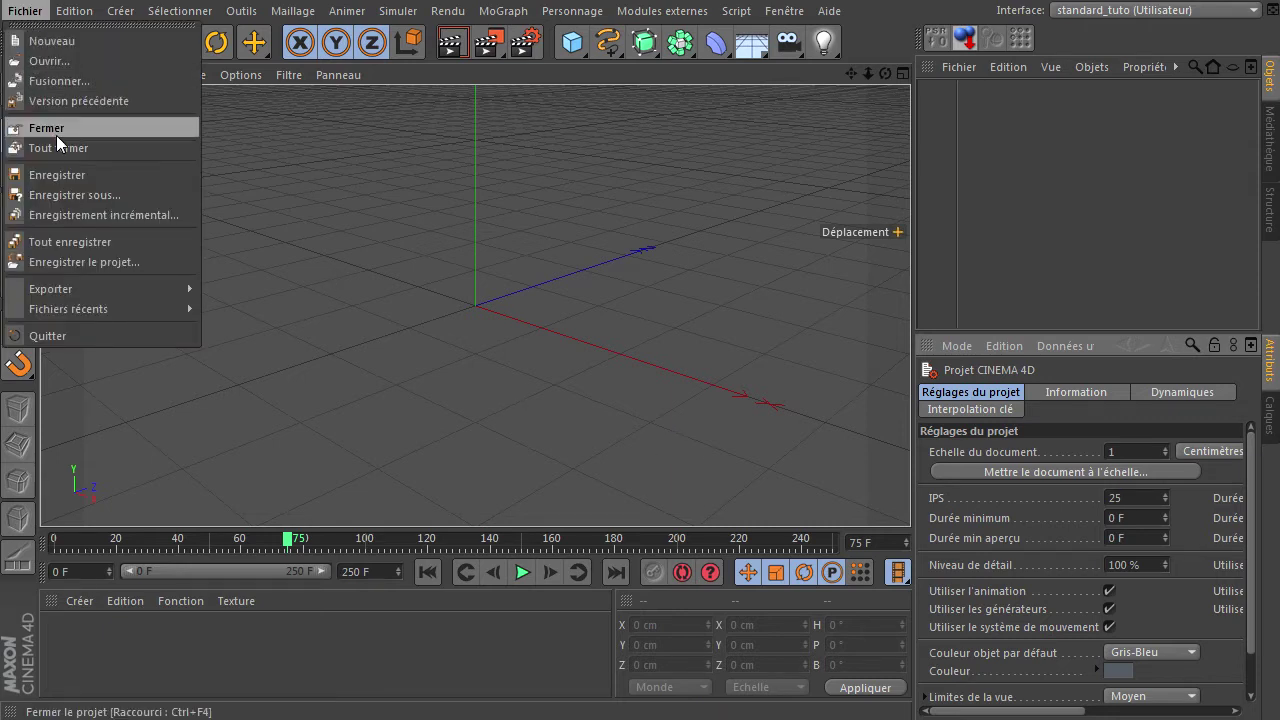
{"action": "left_click", "coordinate": [56, 135]}
{"action": "left_click", "coordinate": [1022, 564]}
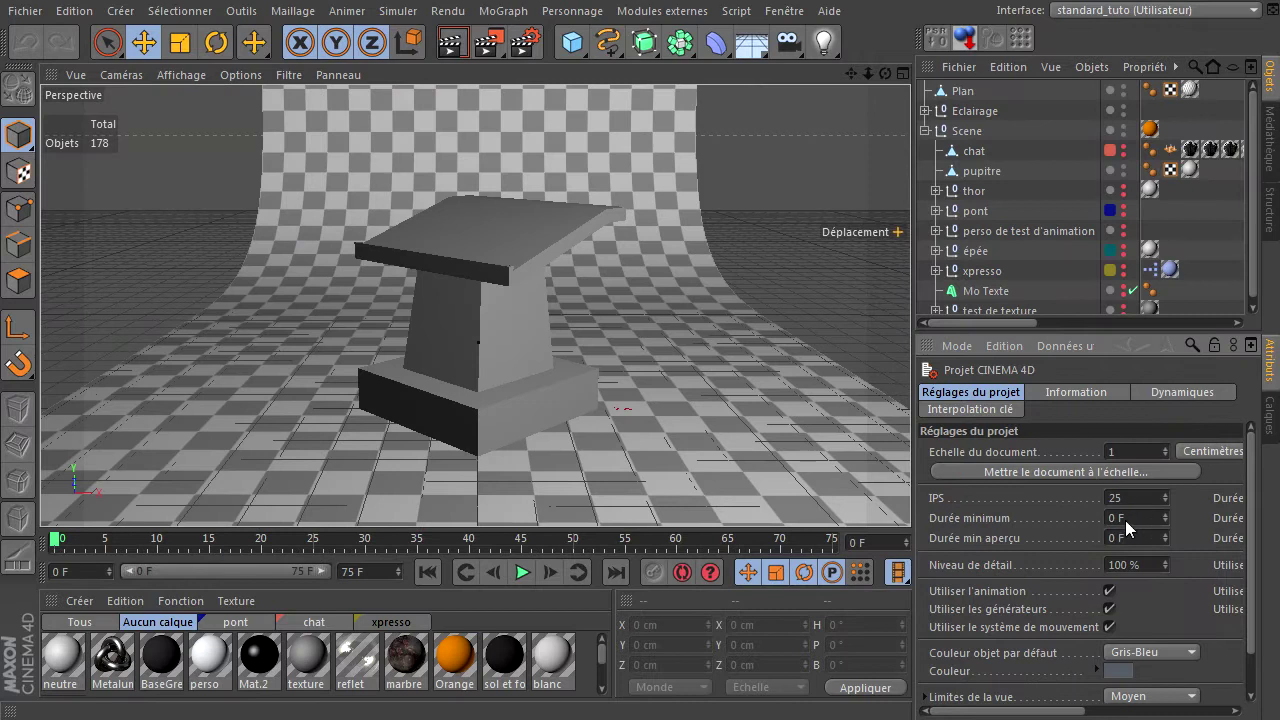
Step: In Render Settings, lock the aspect ratio, try 1920×1080, then restore 1280×720
{"action": "left_click", "coordinate": [527, 42]}
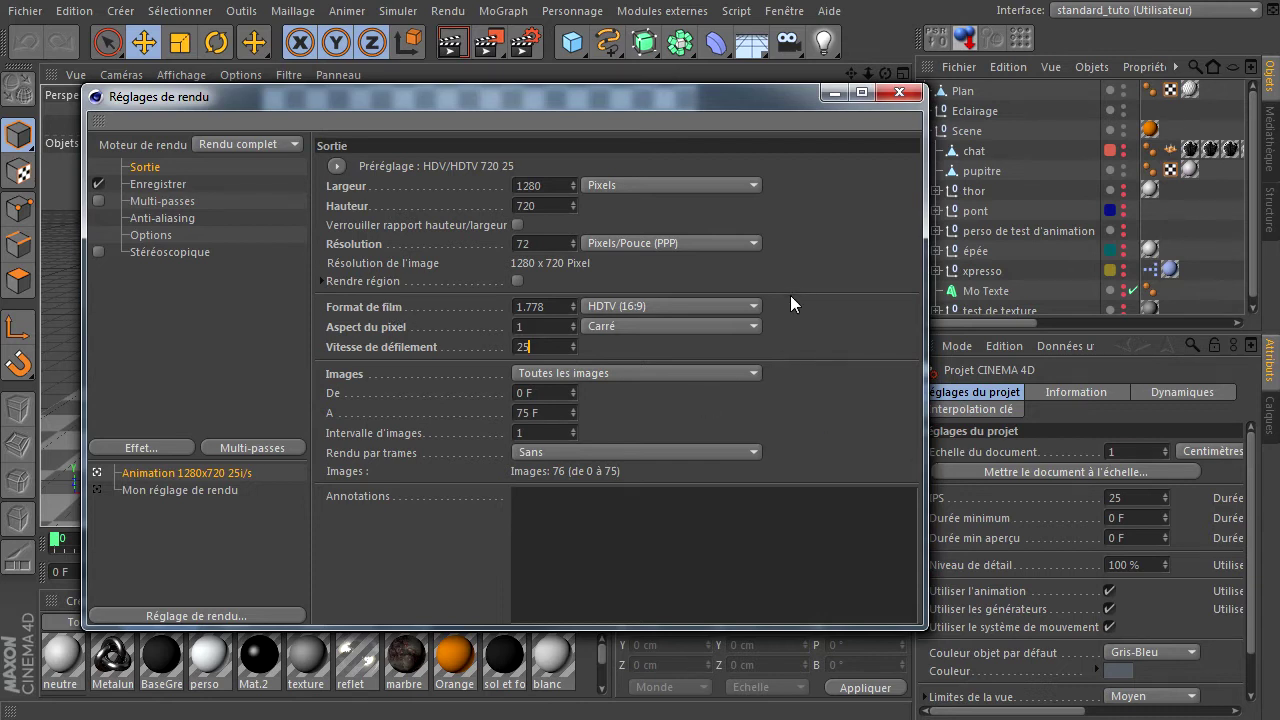
{"action": "left_click", "coordinate": [517, 224]}
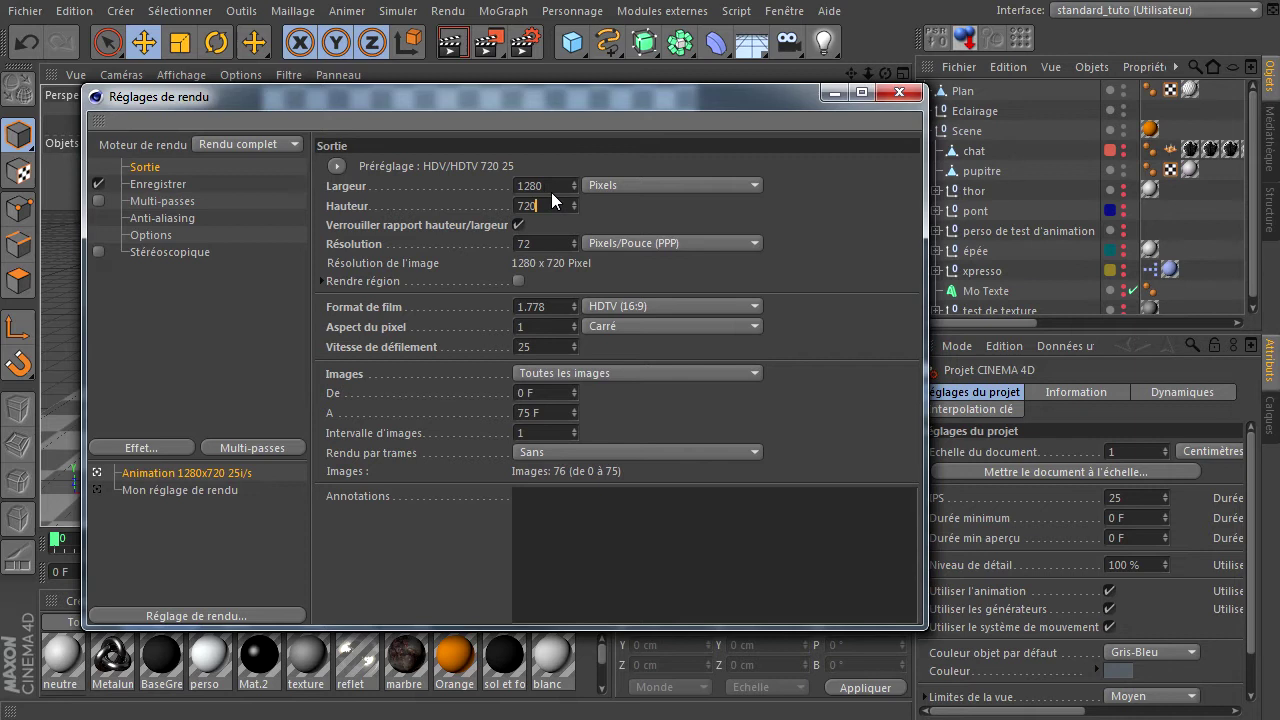
{"action": "left_click", "coordinate": [553, 207]}
{"action": "type", "text": "1"}
{"action": "key", "text": "ctrl+a"}
{"action": "left_click", "coordinate": [542, 208]}
{"action": "type", "text": "0"}
{"action": "key", "text": "Tab"}
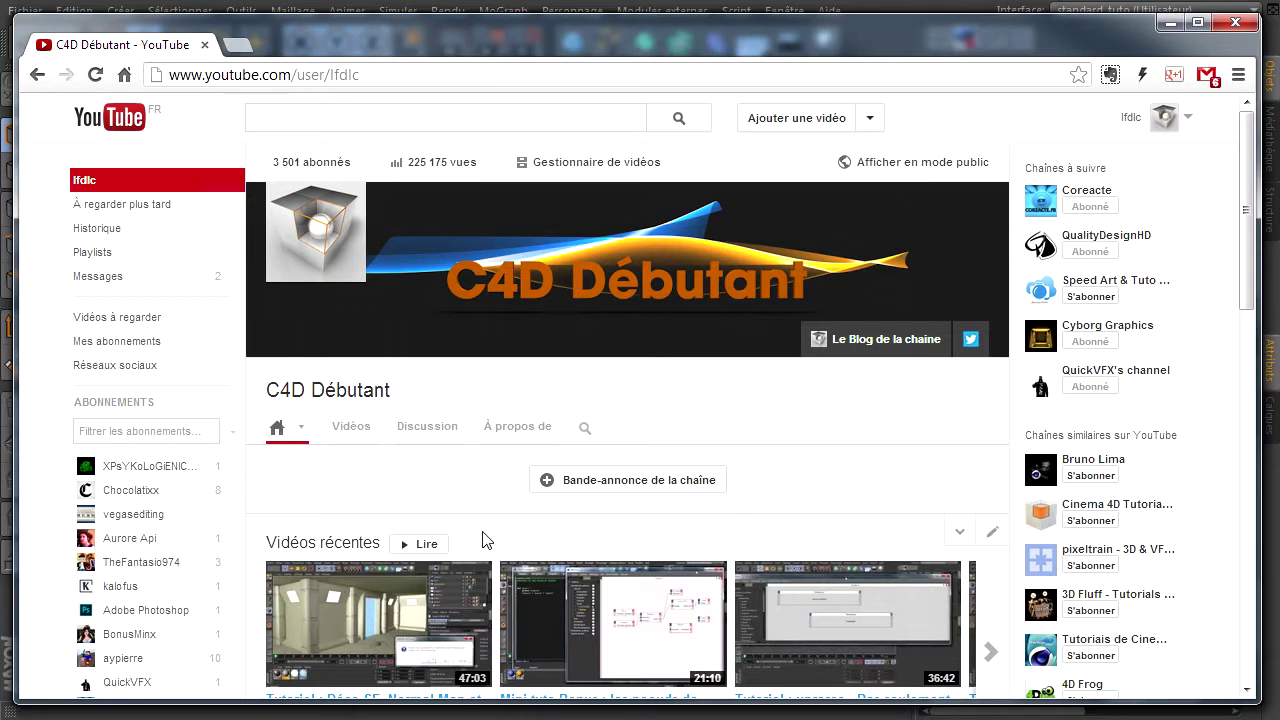
Step: Open the most recent tutorial video and pause it at 16:35
{"action": "scroll", "coordinate": [418, 500], "scroll_direction": "down", "scroll_amount": 1}
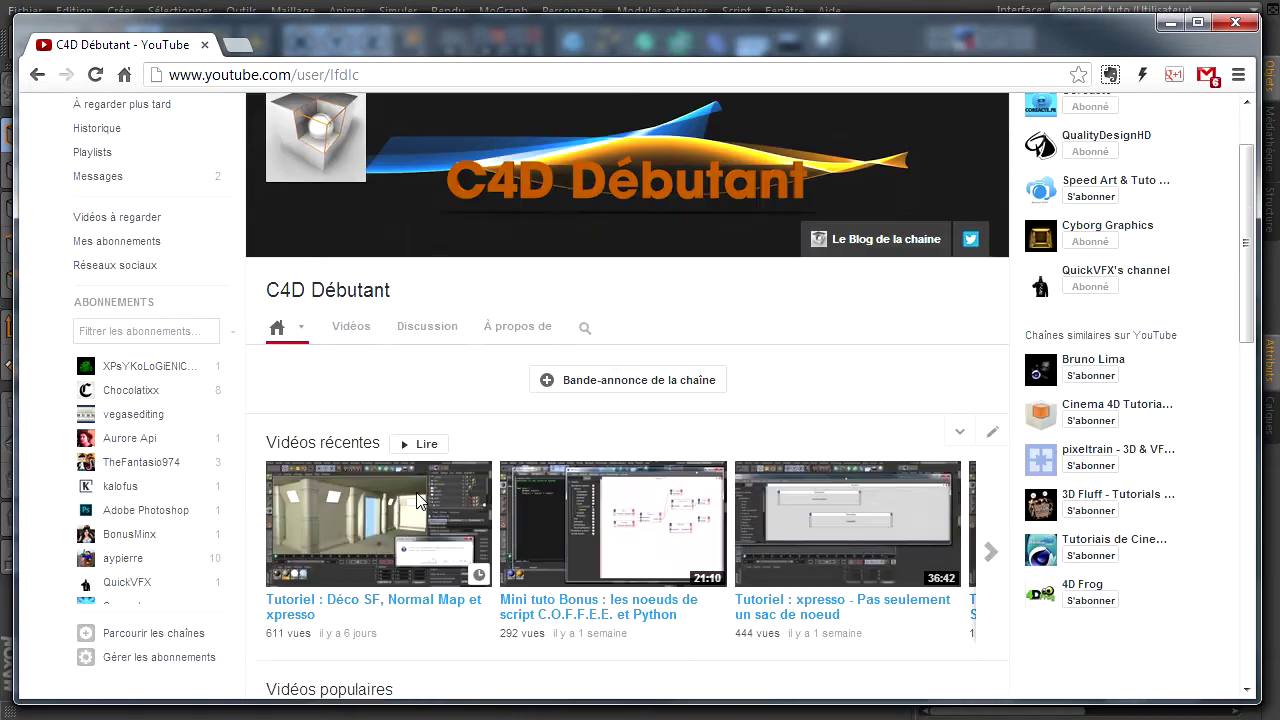
{"action": "scroll", "coordinate": [418, 500], "scroll_direction": "down", "scroll_amount": 1}
{"action": "left_click", "coordinate": [418, 492]}
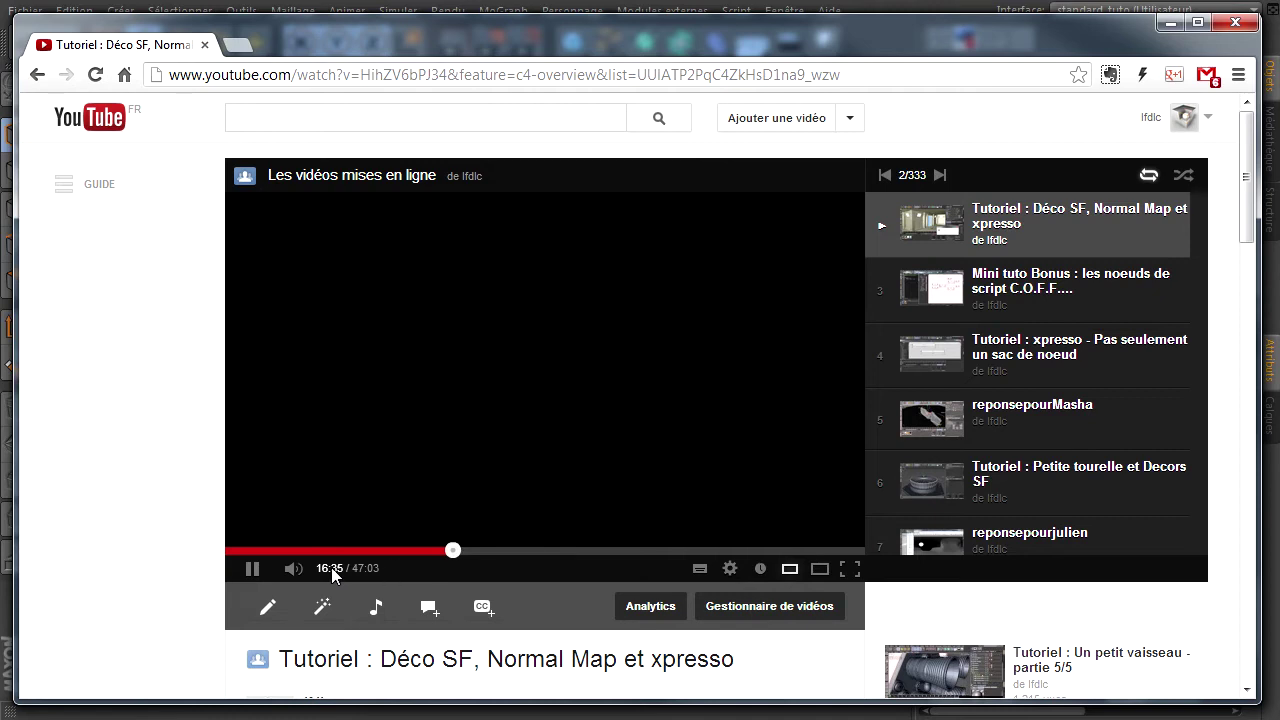
{"action": "left_click", "coordinate": [253, 568]}
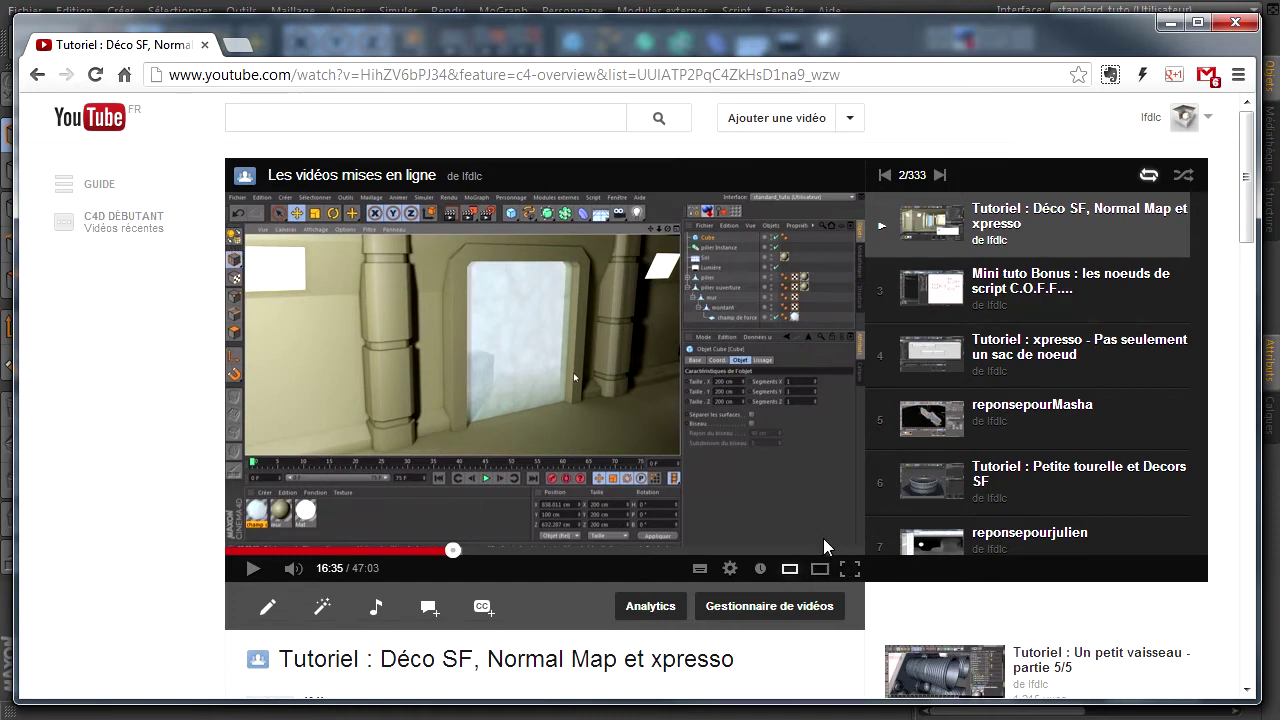
Step: Set playback quality to 720p HD and switch to the large player
{"action": "left_click", "coordinate": [730, 568]}
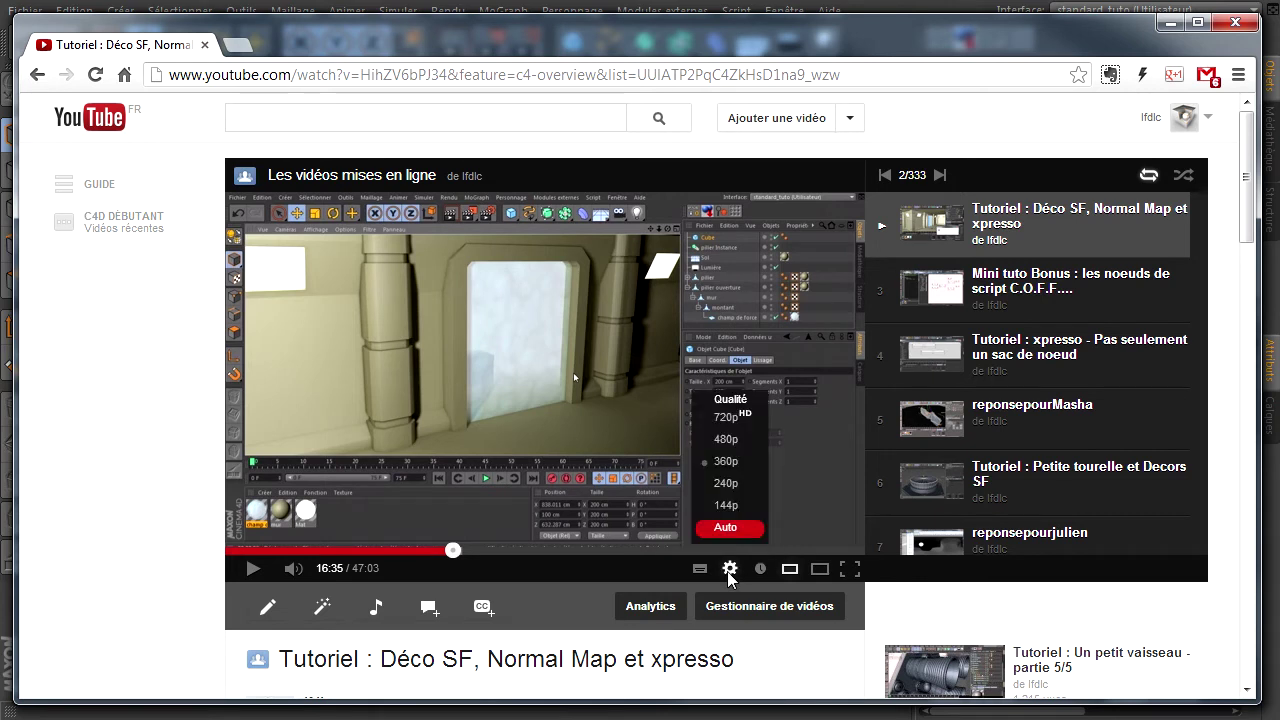
{"action": "left_click", "coordinate": [737, 428]}
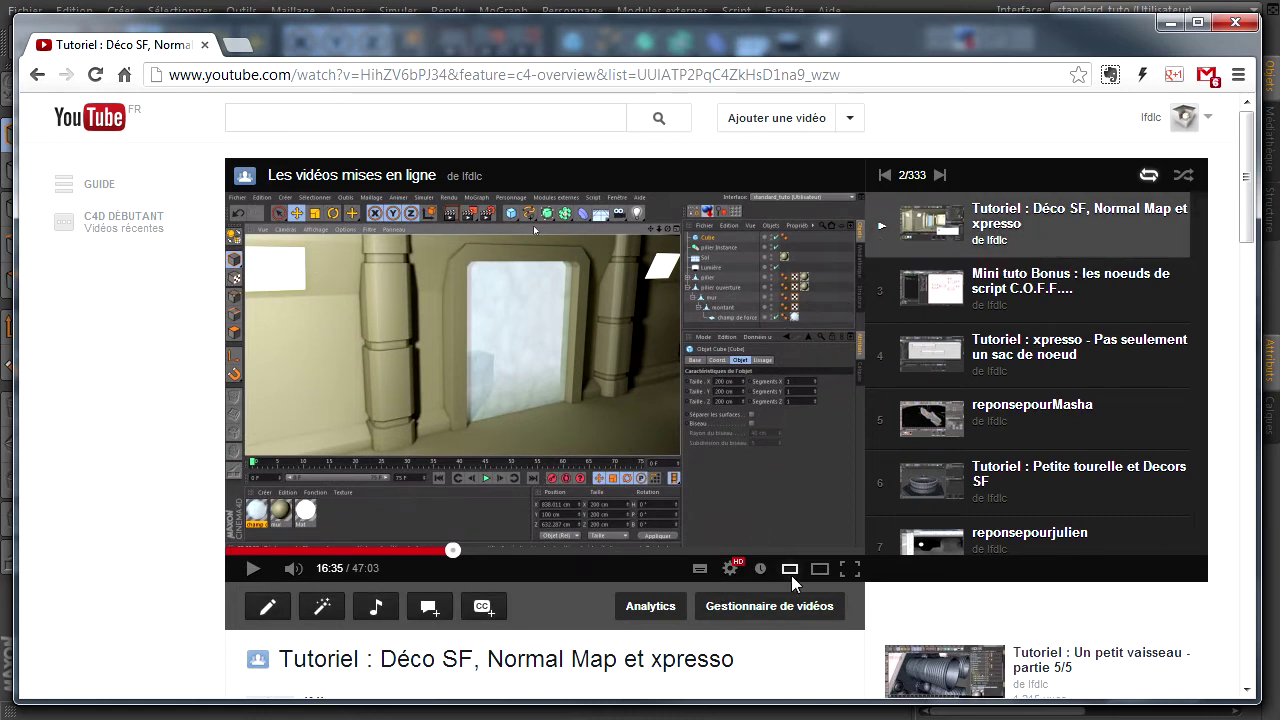
{"action": "left_click", "coordinate": [820, 572]}
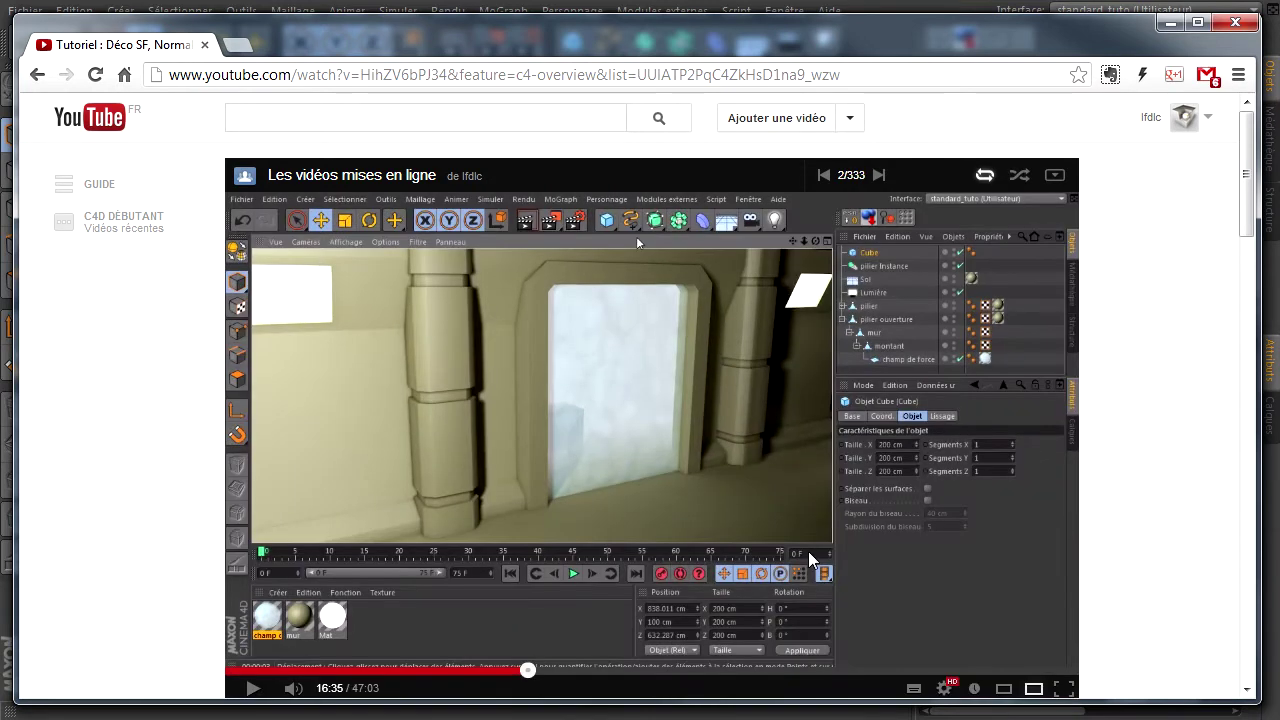
{"action": "scroll", "coordinate": [1250, 200], "scroll_direction": "down", "scroll_amount": 1}
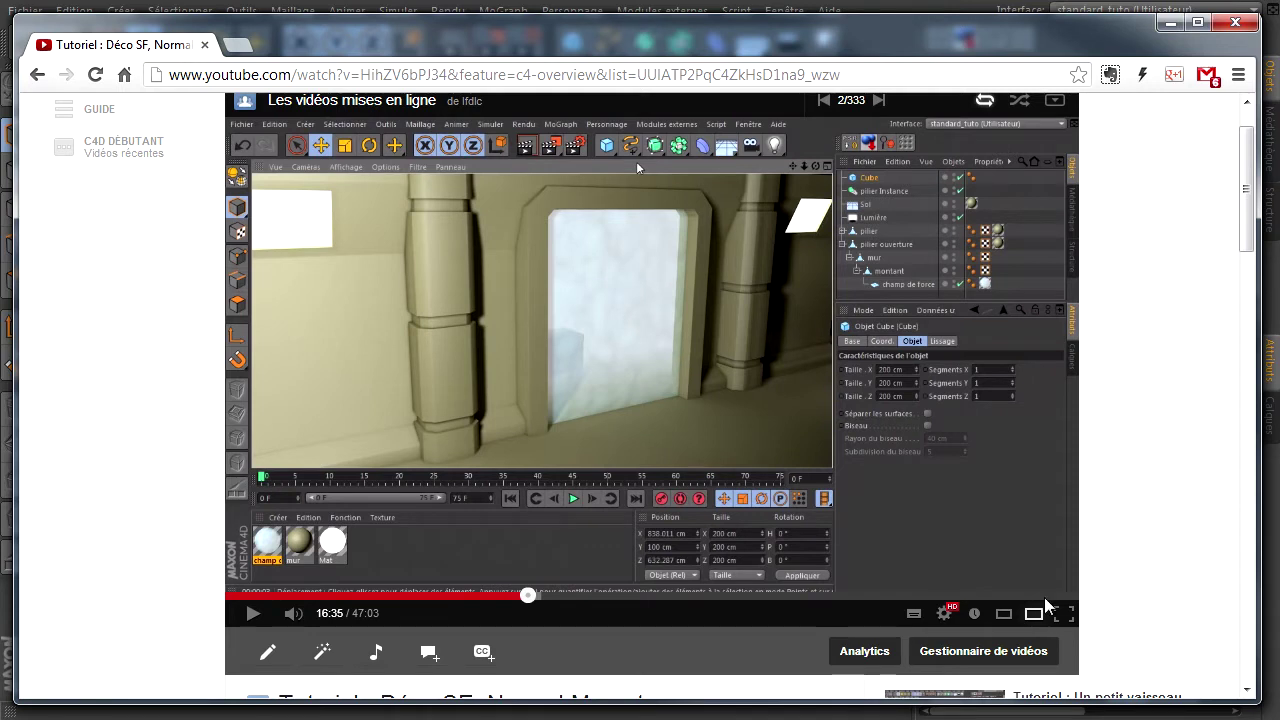
{"action": "left_click", "coordinate": [940, 618]}
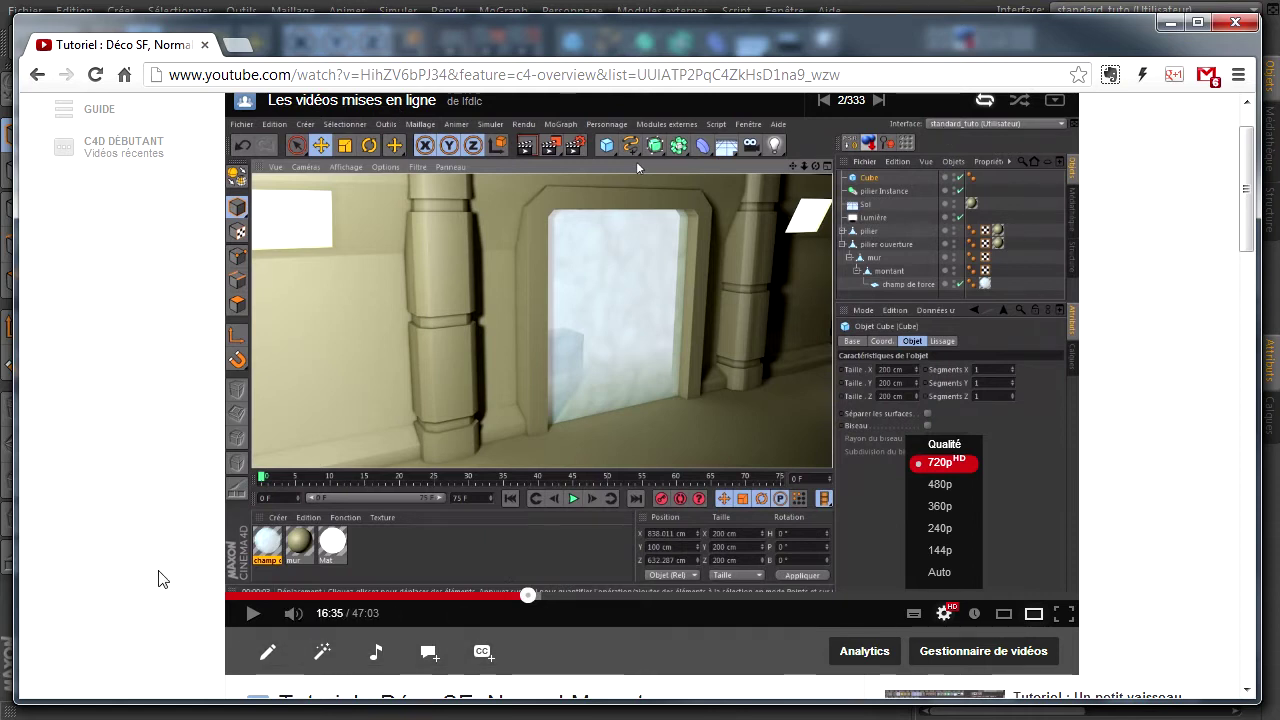
{"action": "left_click", "coordinate": [943, 612]}
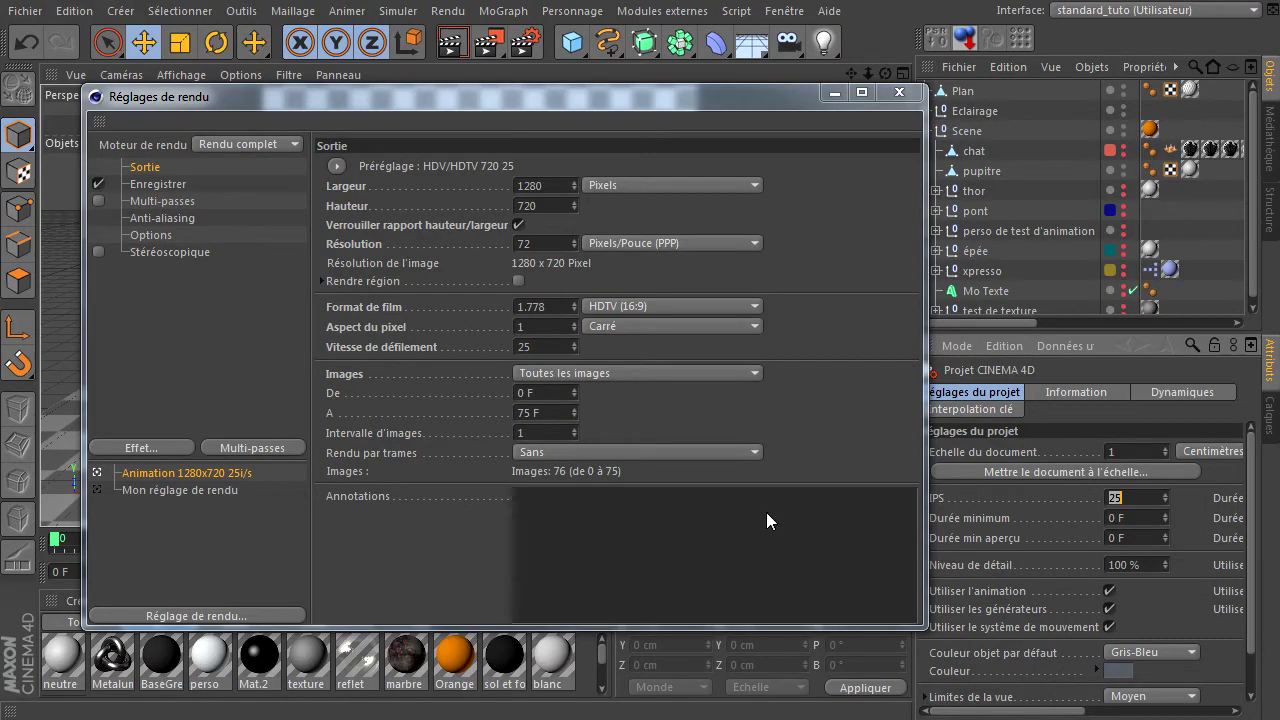
Step: Focus the 1280 output width field, then close the Render Settings window
{"action": "left_click", "coordinate": [546, 186]}
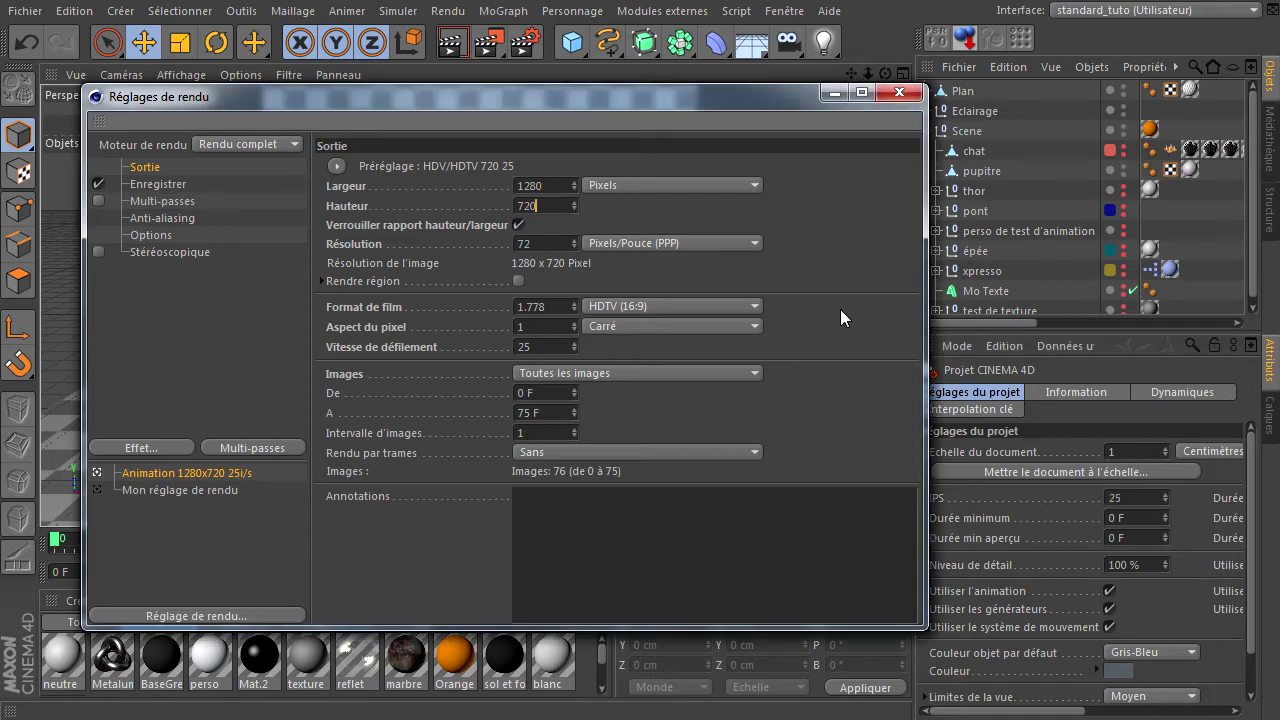
{"action": "left_click", "coordinate": [899, 92]}
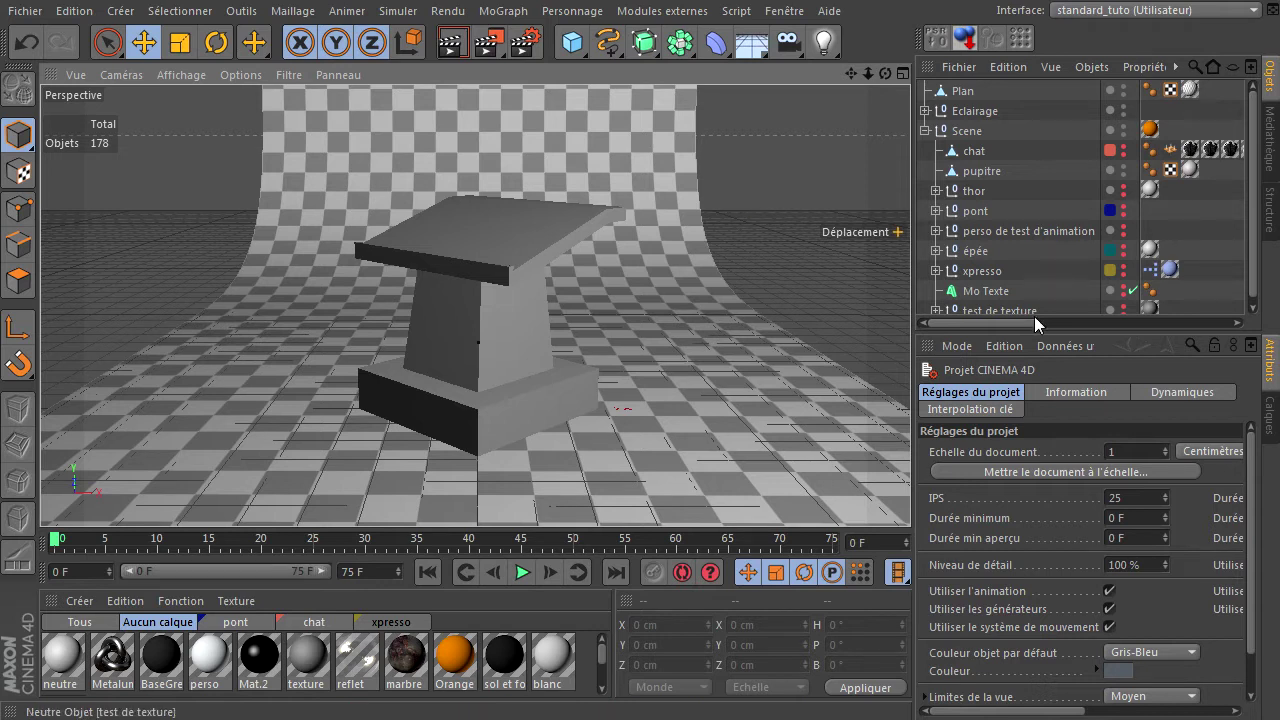
Step: Hide the pupitre lectern and add a 200 cm cube raised to Y 305.733 cm
{"action": "left_click_drag", "start_coordinate": [1040, 331], "coordinate": [1044, 398]}
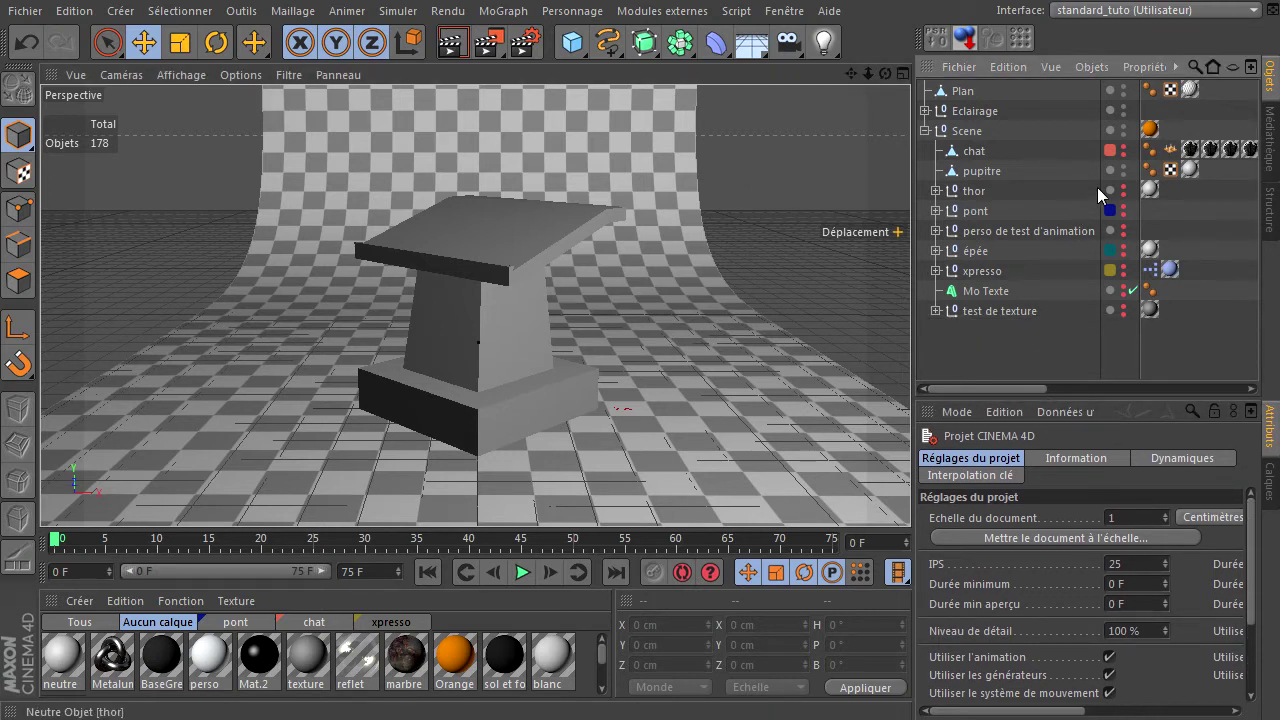
{"action": "left_click", "coordinate": [1124, 168]}
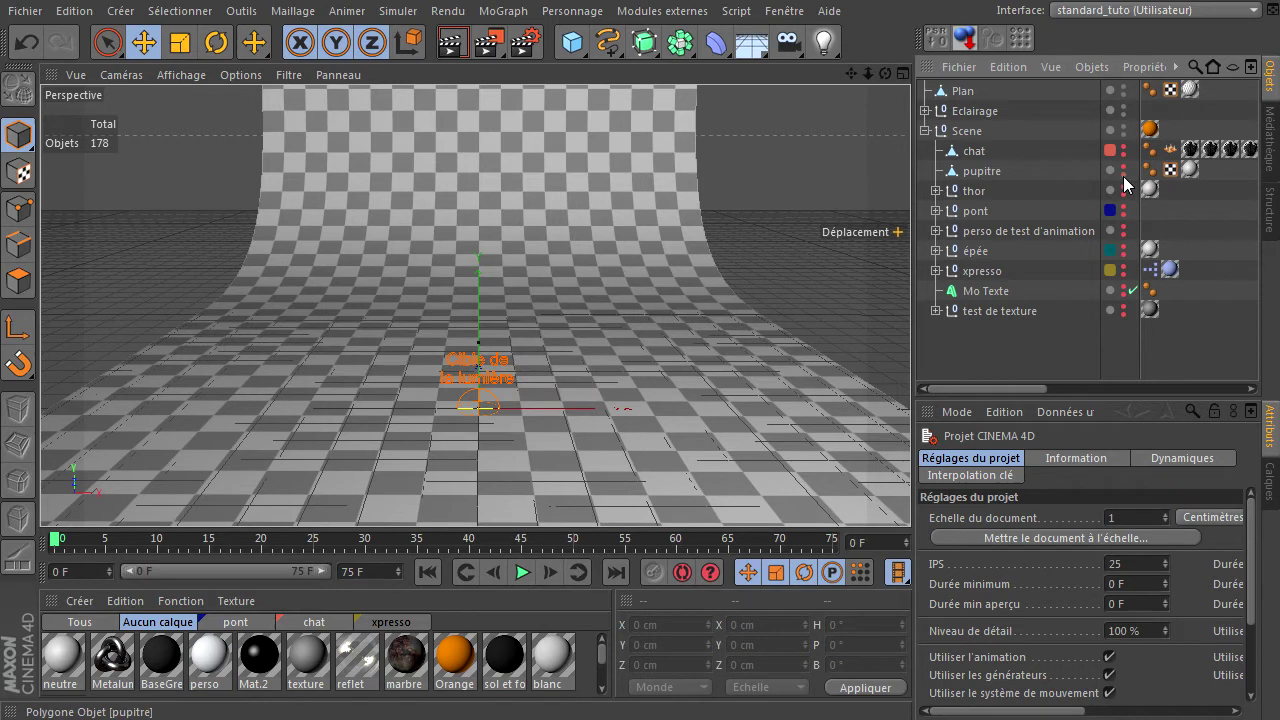
{"action": "left_click_drag", "start_coordinate": [571, 47], "coordinate": [805, 67]}
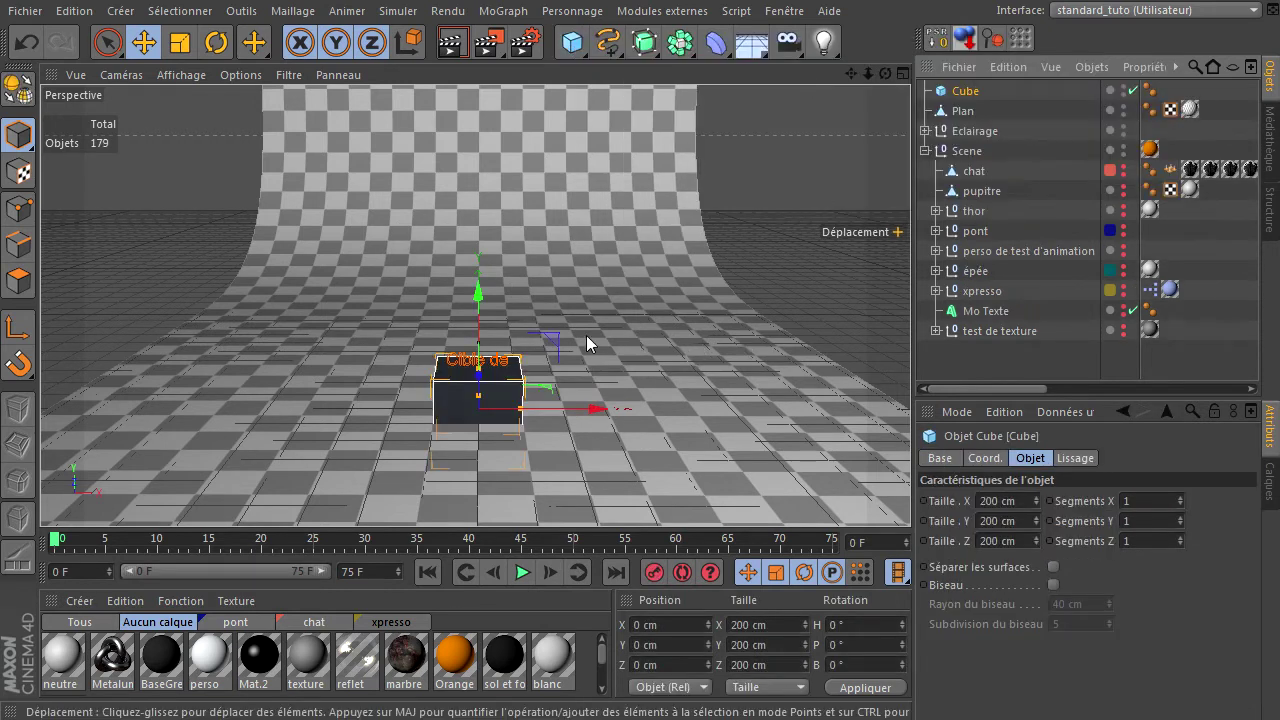
{"action": "left_click_drag", "start_coordinate": [478, 297], "coordinate": [511, 189]}
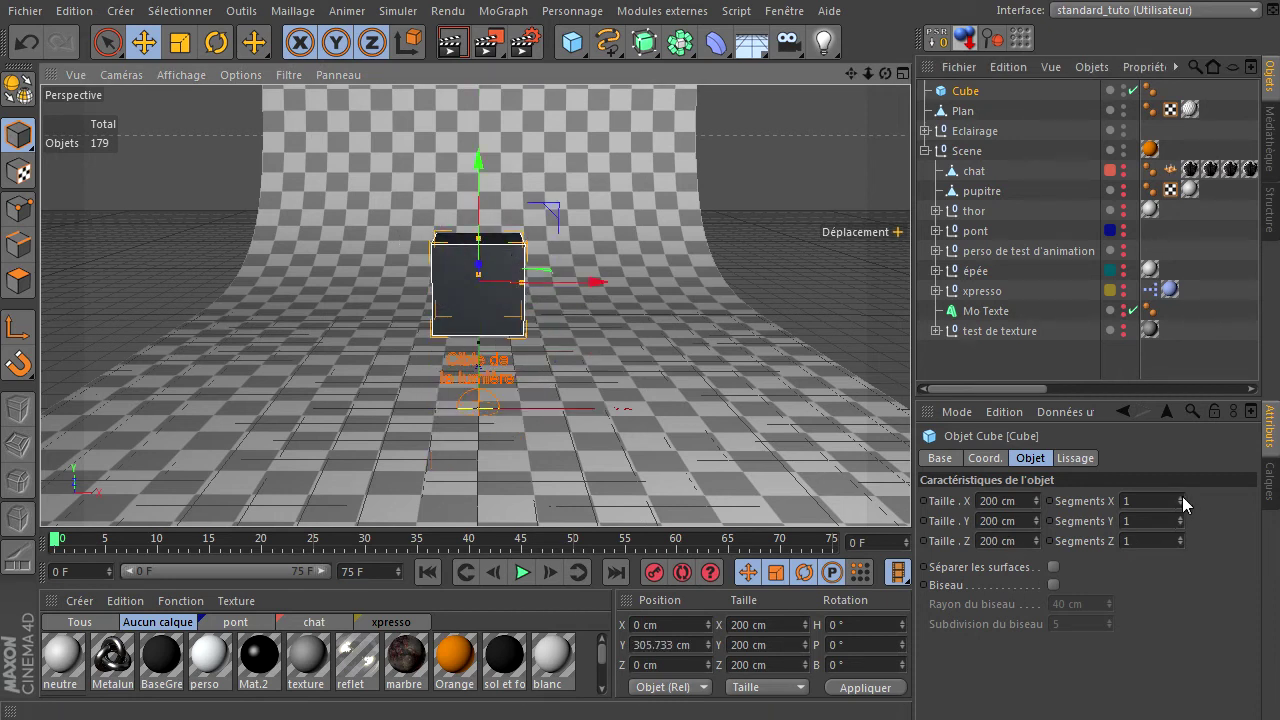
Step: Set the cube's X and Y segments to 10, reset them to 1, then delete the cube
{"action": "mouse_move", "coordinate": [1181, 498]}
{"action": "left_mouse_down"}
{"action": "mouse_move", "coordinate": [1178, 519]}
{"action": "mouse_move", "coordinate": [1156, 516]}
{"action": "left_mouse_up"}
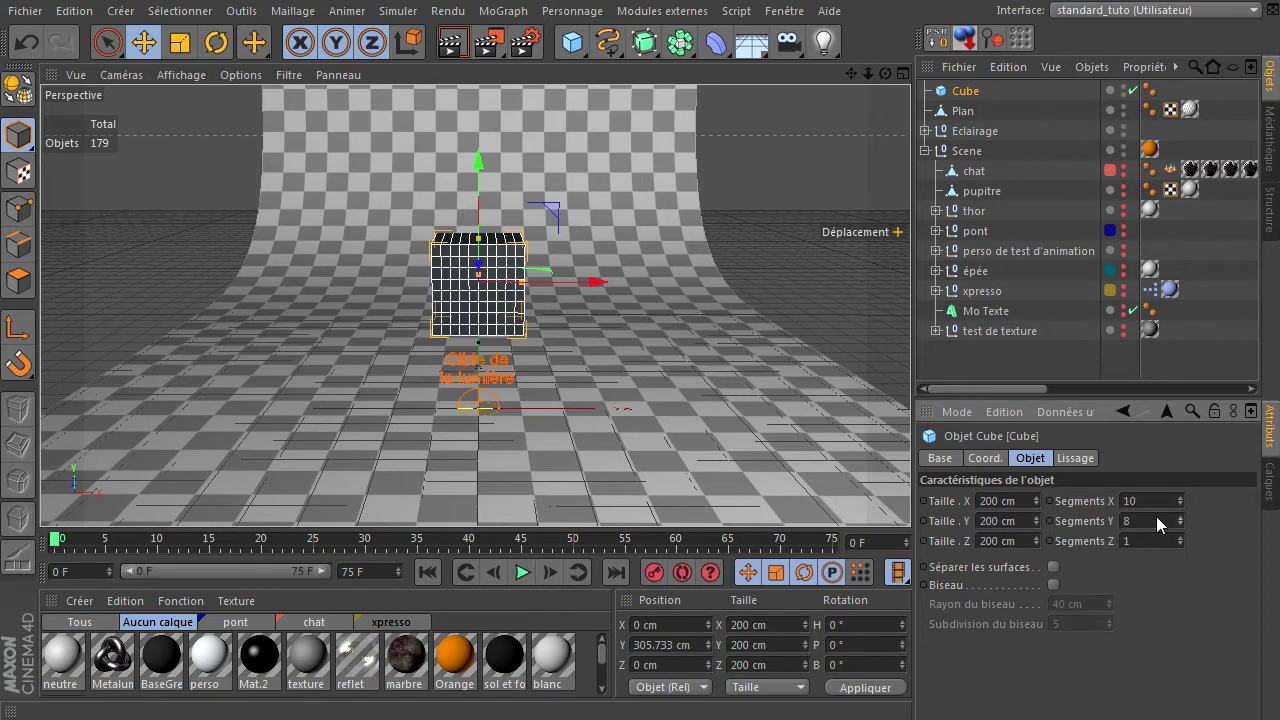
{"action": "left_click", "coordinate": [1181, 514]}
{"action": "left_click", "coordinate": [1181, 514]}
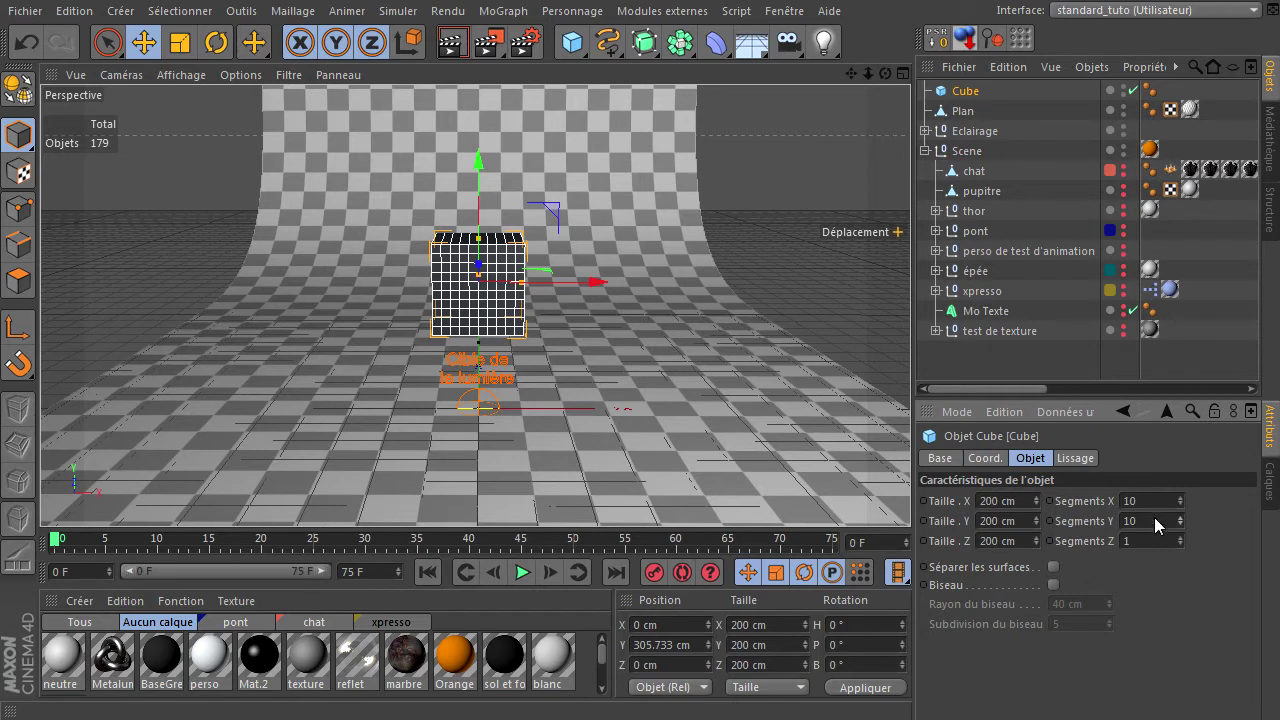
{"action": "key", "text": "Tab"}
{"action": "type", "text": "1"}
{"action": "key", "text": "Tab"}
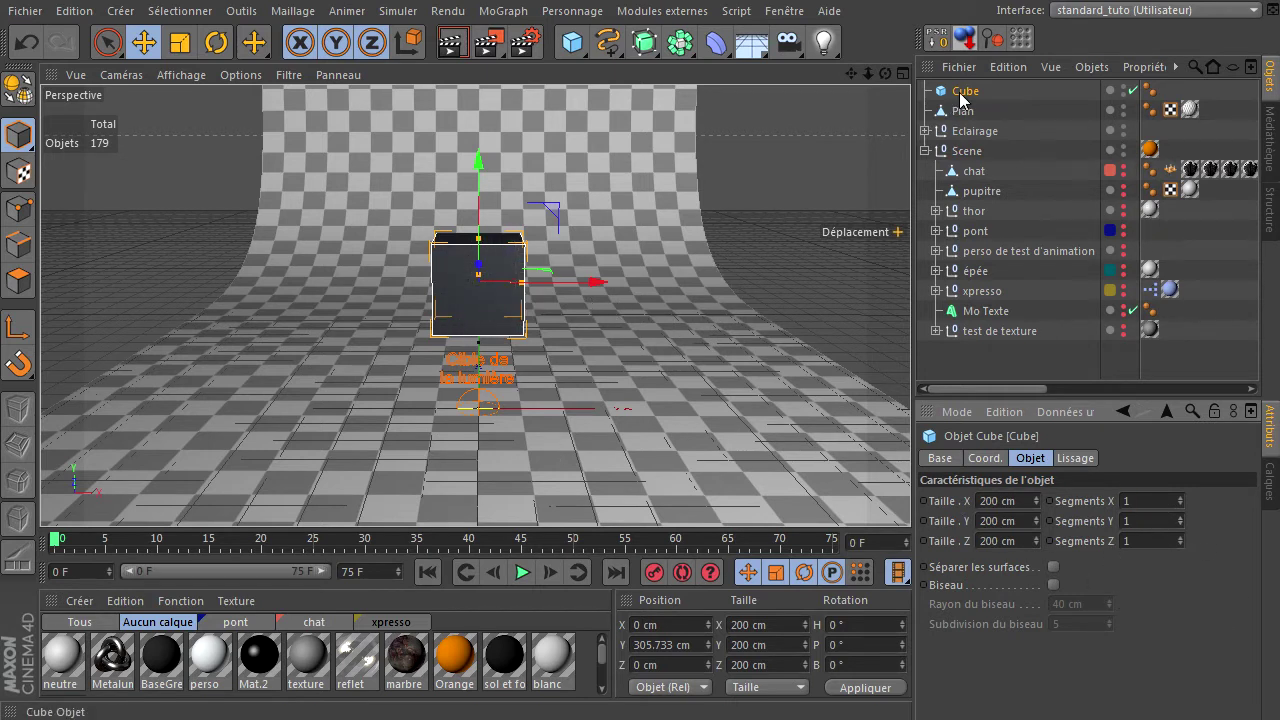
{"action": "key", "text": "Delete"}
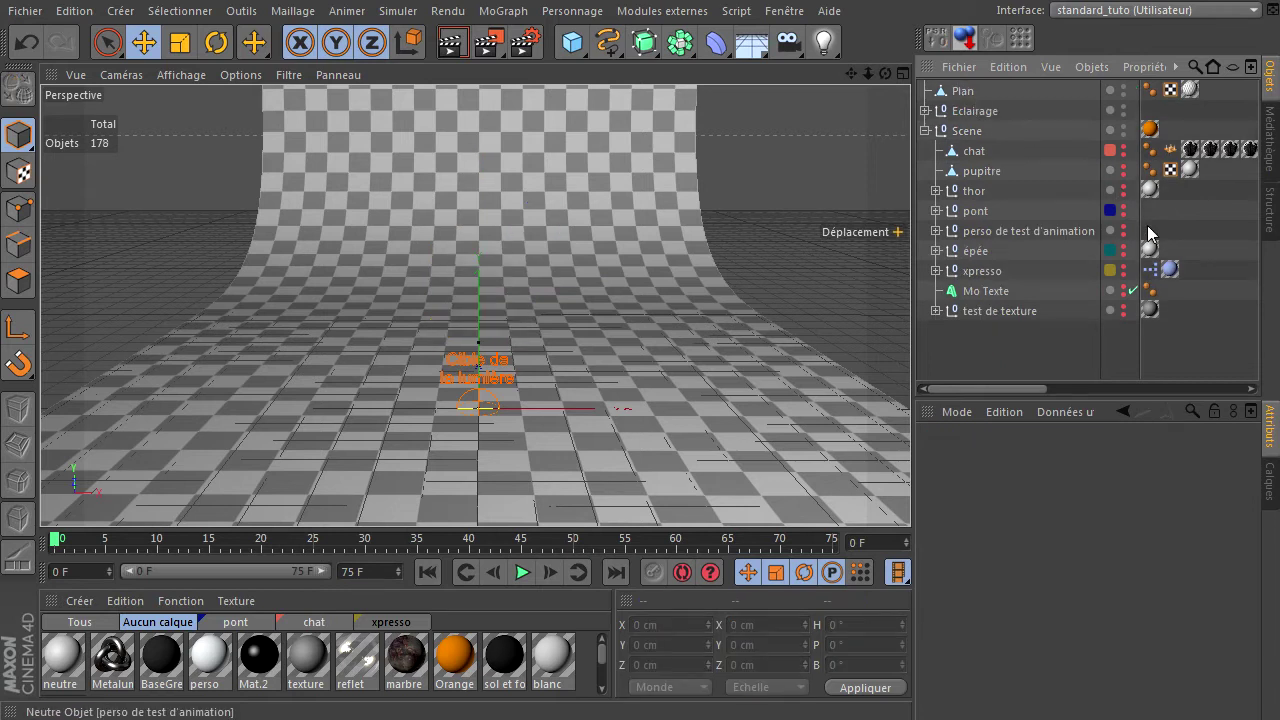
Step: Expand the xpresso group, make it visible in the viewport, and render a preview
{"action": "left_click", "coordinate": [935, 270]}
{"action": "left_click", "coordinate": [1030, 272]}
{"action": "scroll", "coordinate": [1036, 286], "scroll_direction": "down", "scroll_amount": 2}
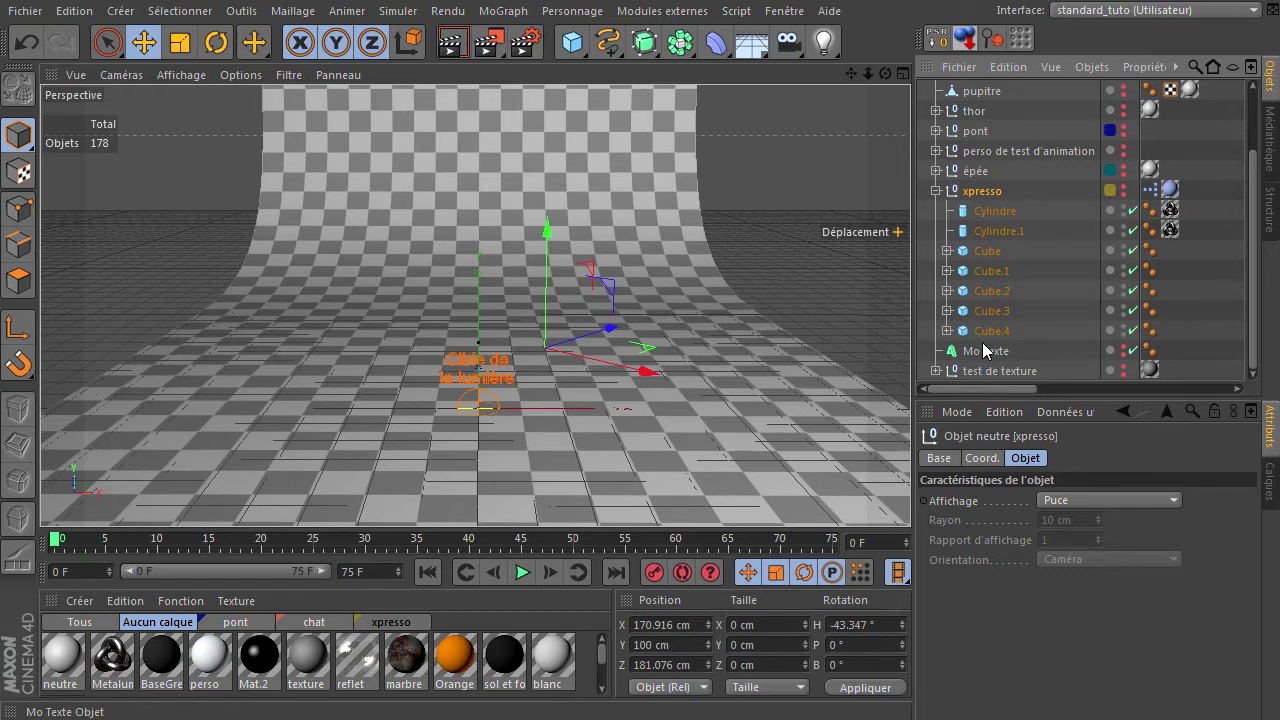
{"action": "left_click", "coordinate": [982, 251]}
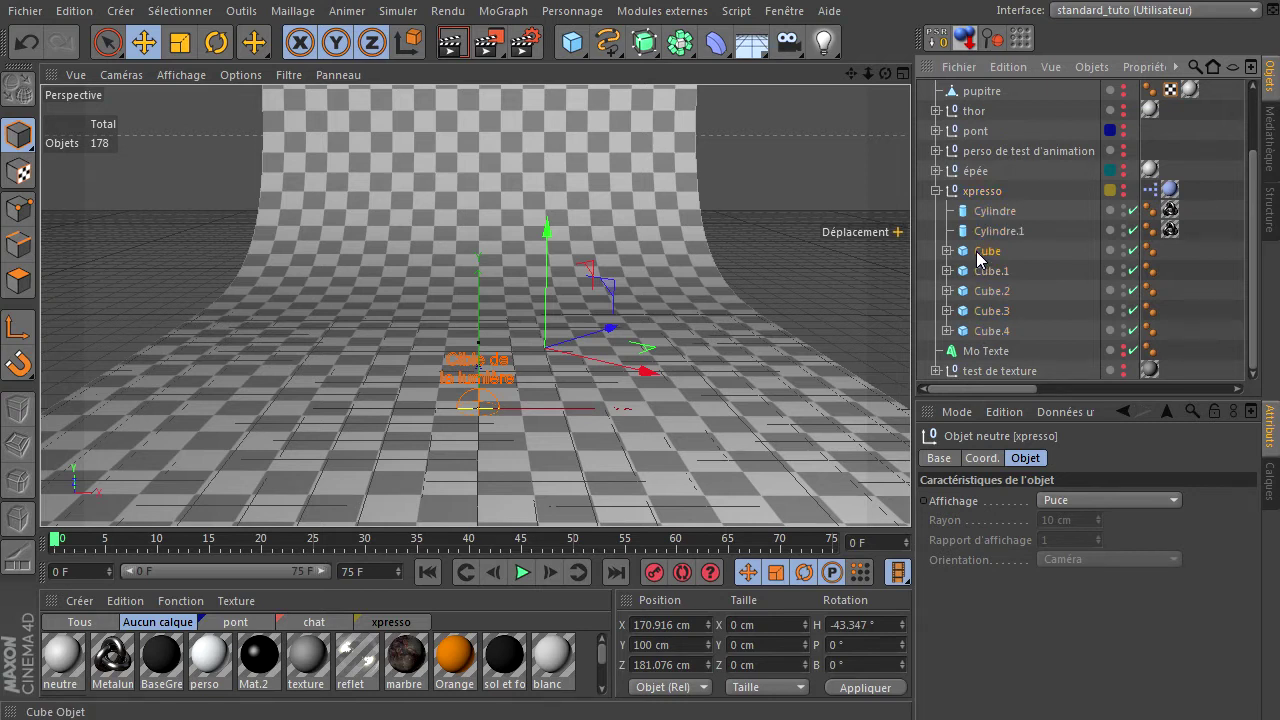
{"action": "left_click", "coordinate": [1123, 190]}
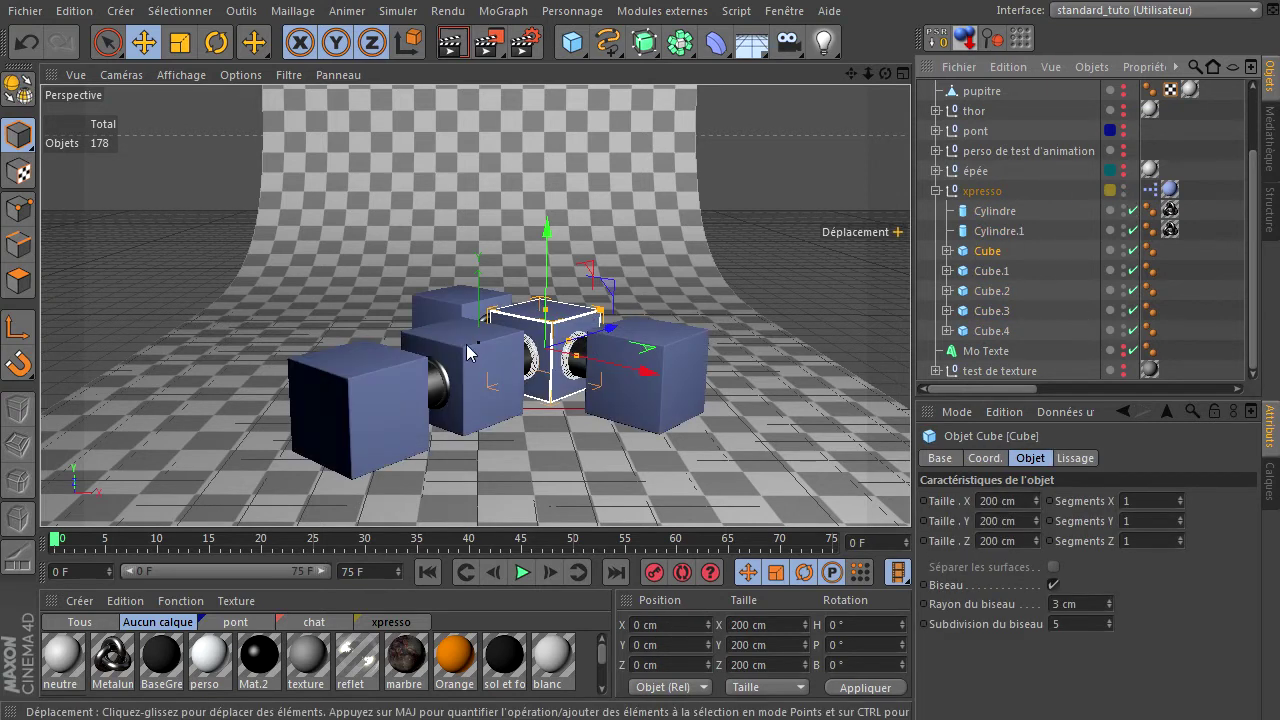
{"action": "left_click", "coordinate": [1150, 191]}
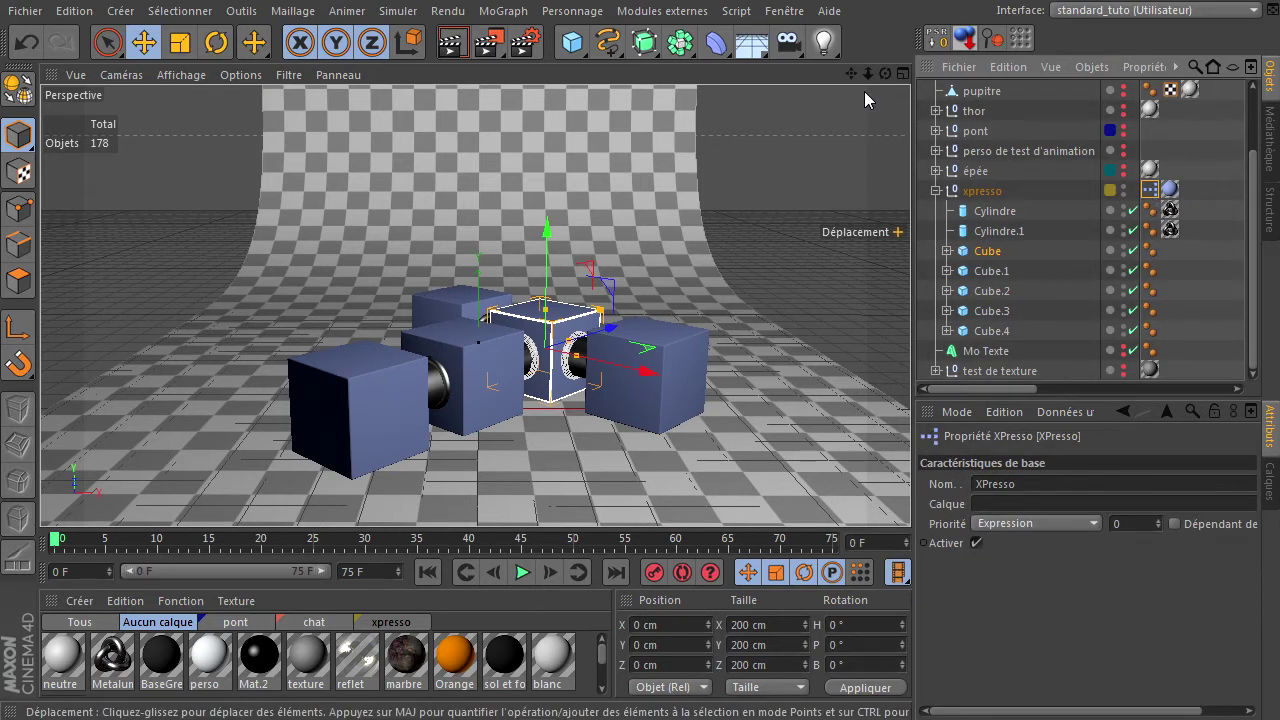
{"action": "left_click", "coordinate": [798, 128]}
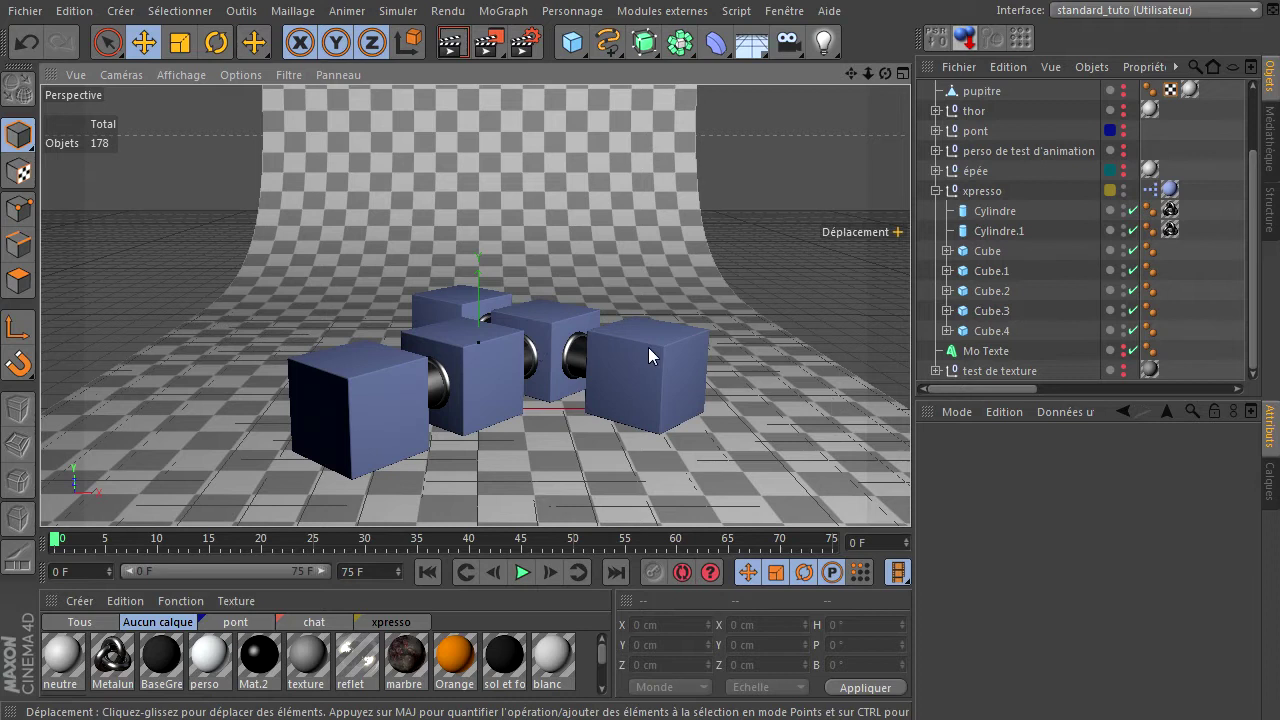
{"action": "left_click", "coordinate": [452, 42]}
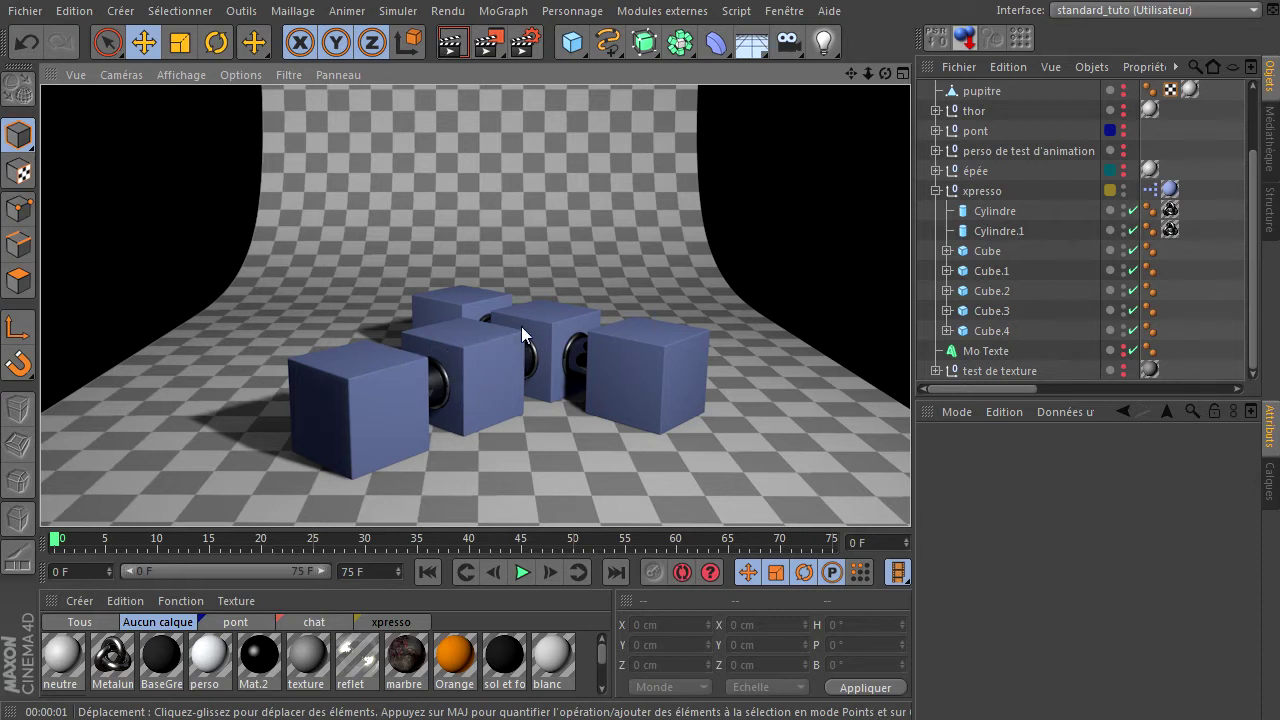
Step: Select the xpresso Cube and set its bevel radius to 3 cm
{"action": "left_click", "coordinate": [983, 251]}
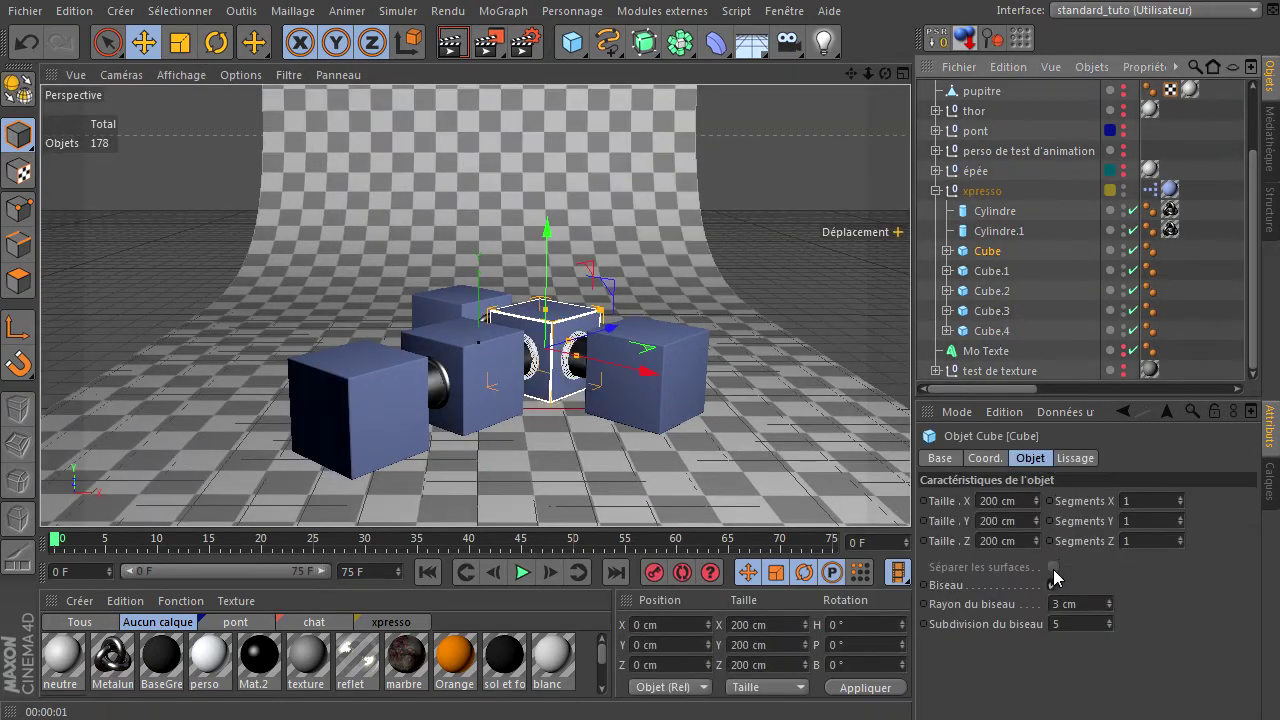
{"action": "left_click", "coordinate": [1062, 603]}
{"action": "type", "text": "3 cm"}
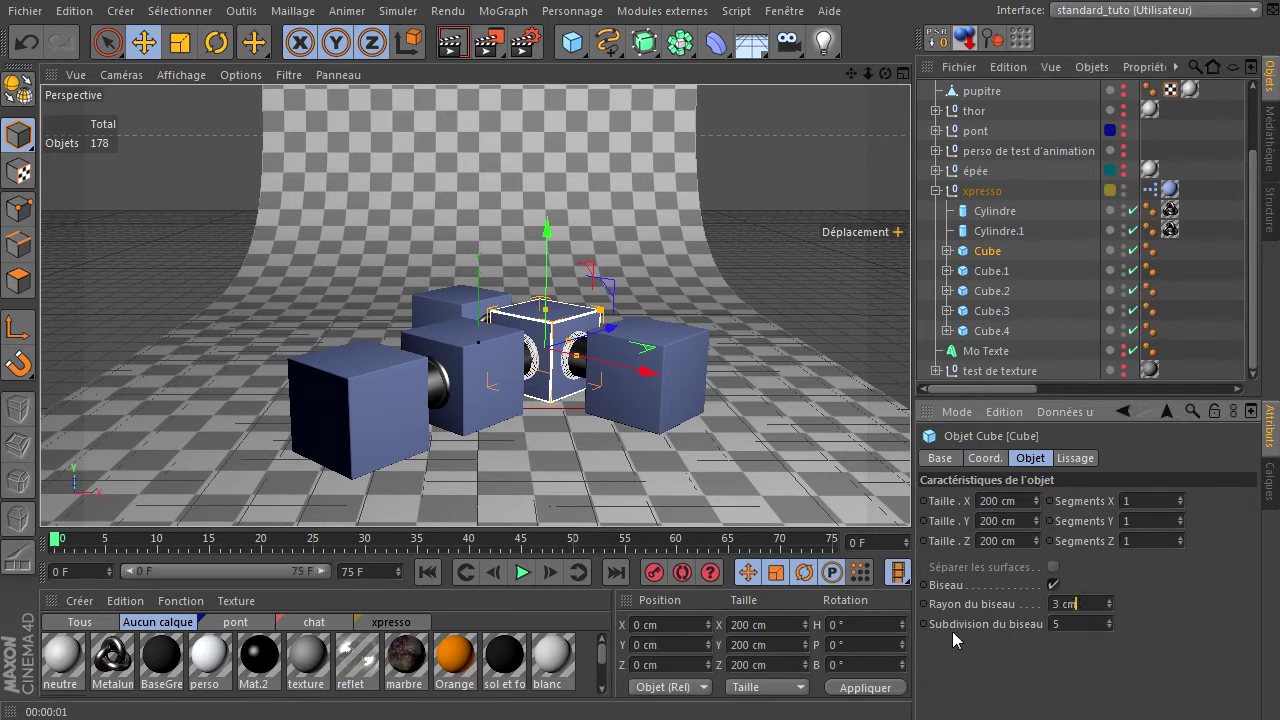
{"action": "left_click", "coordinate": [1086, 627]}
{"action": "left_click", "coordinate": [983, 191]}
{"action": "right_click", "coordinate": [961, 192]}
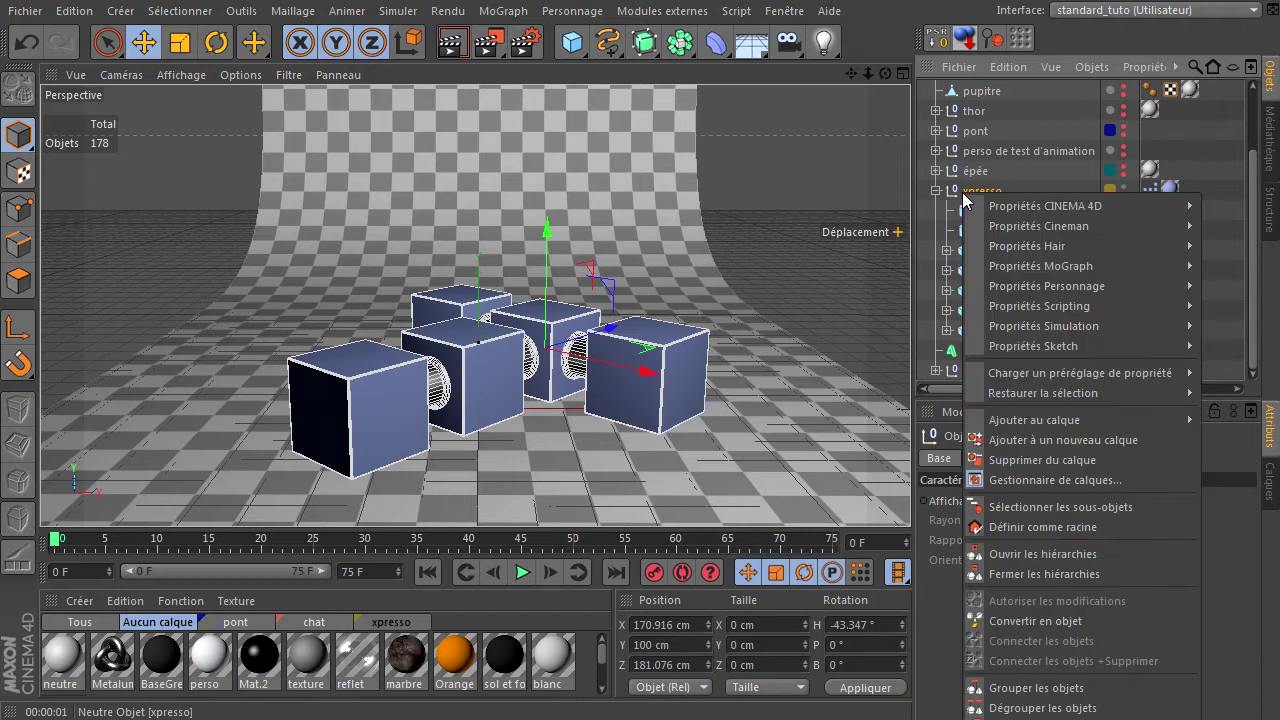
{"action": "key", "text": "Escape"}
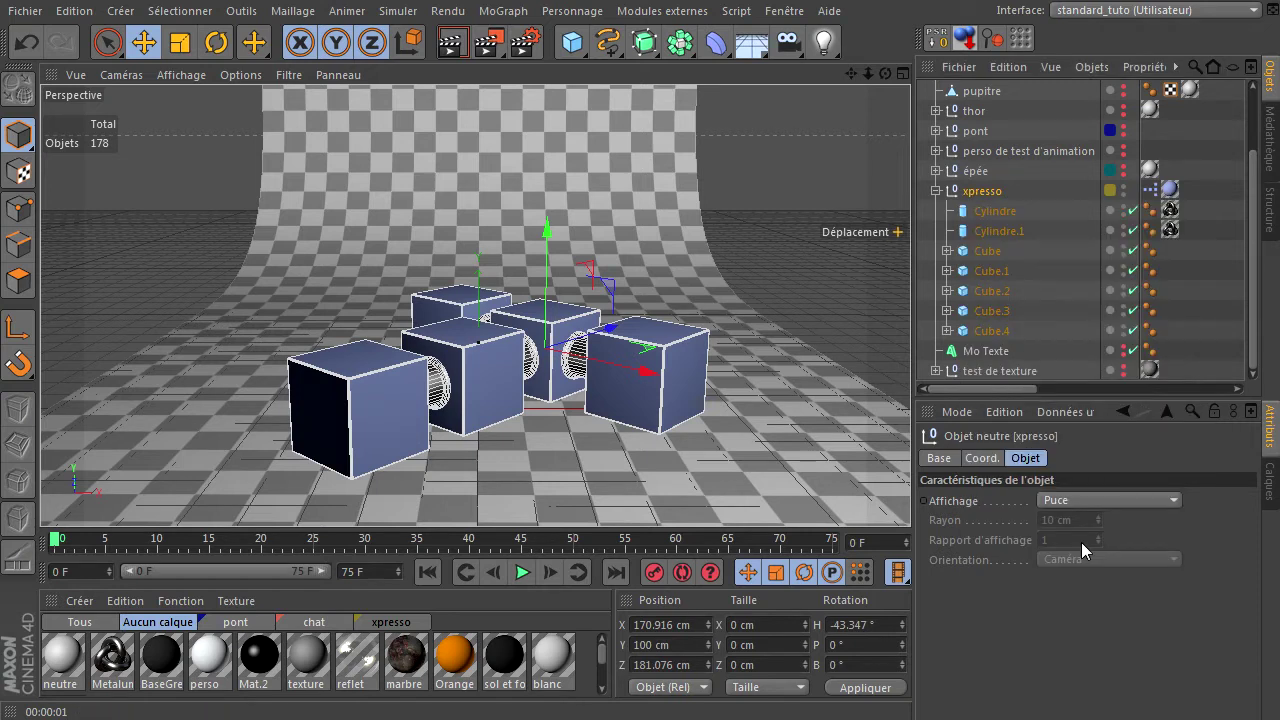
{"action": "left_click_drag", "start_coordinate": [613, 368], "coordinate": [507, 165]}
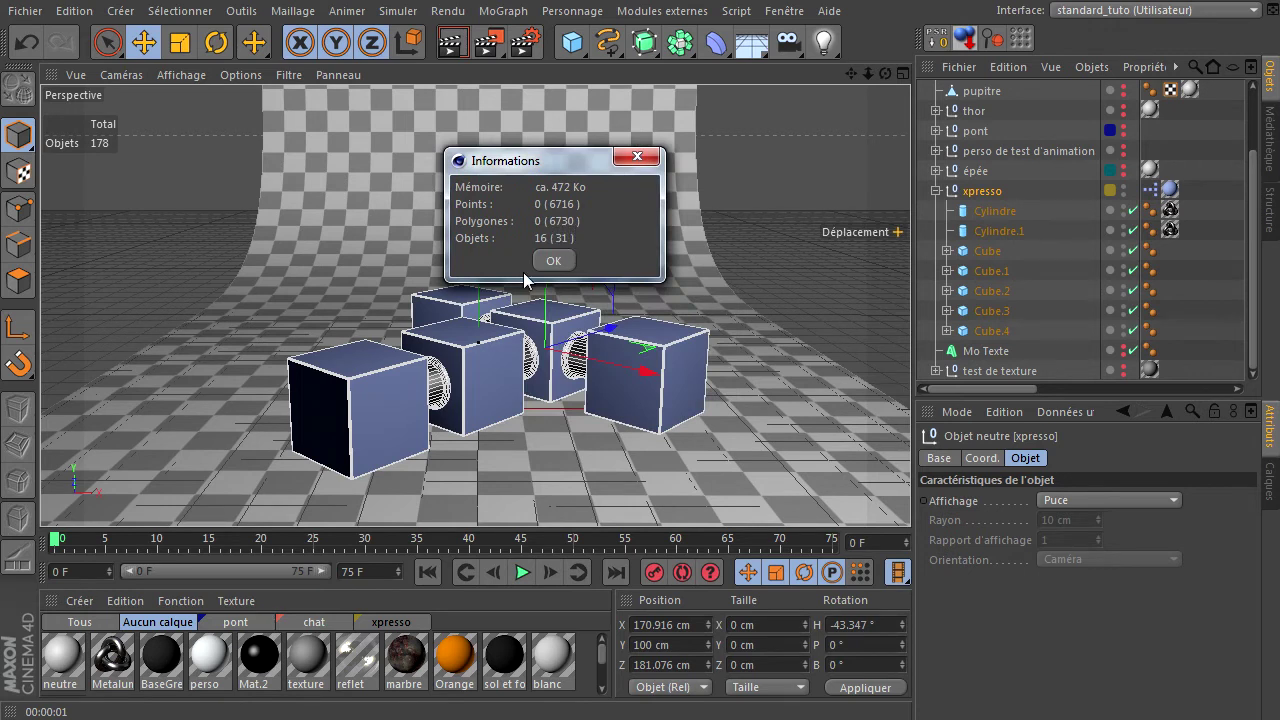
{"action": "left_click", "coordinate": [554, 261]}
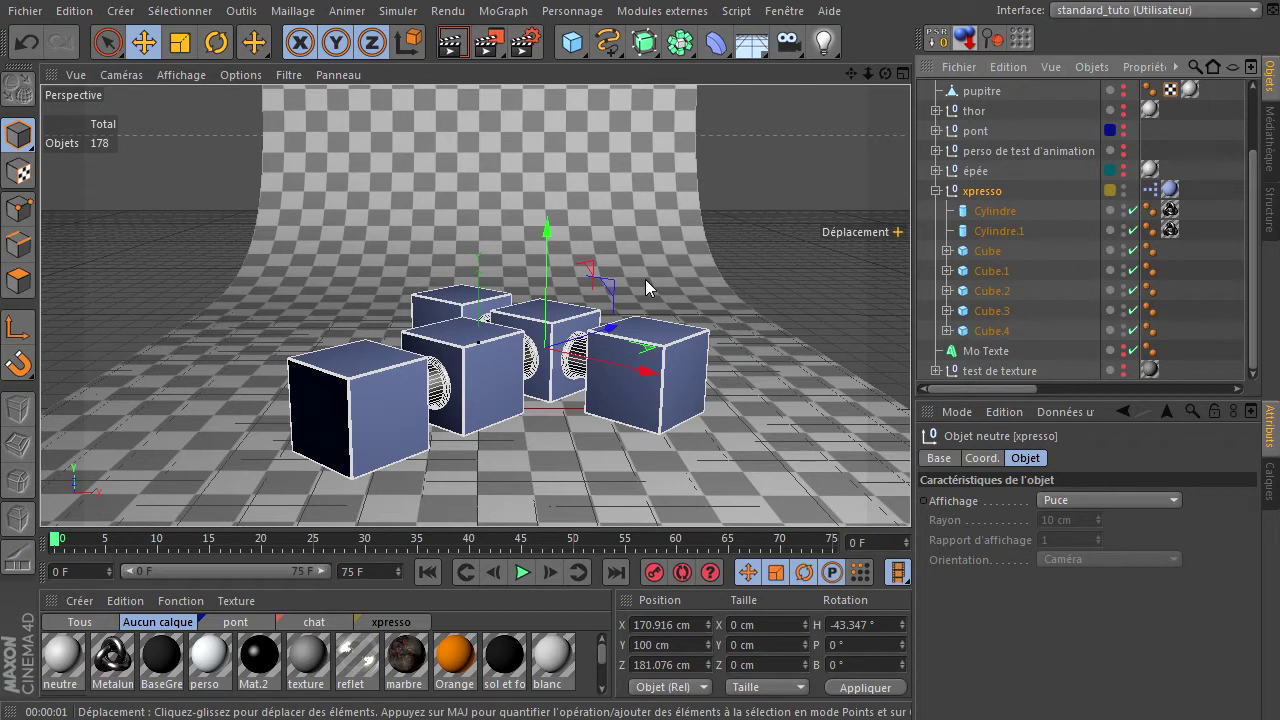
{"action": "left_click", "coordinate": [987, 252]}
{"action": "left_click", "coordinate": [990, 331], "text": "shift"}
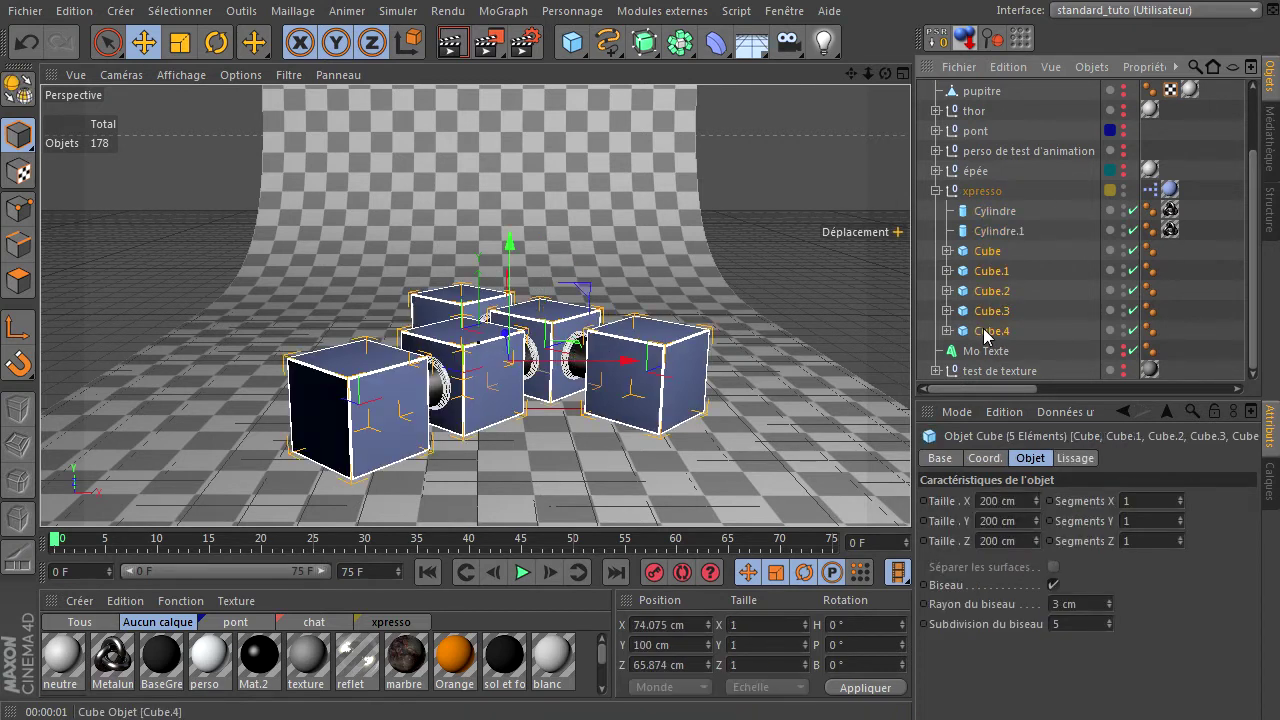
{"action": "left_click", "coordinate": [1068, 622]}
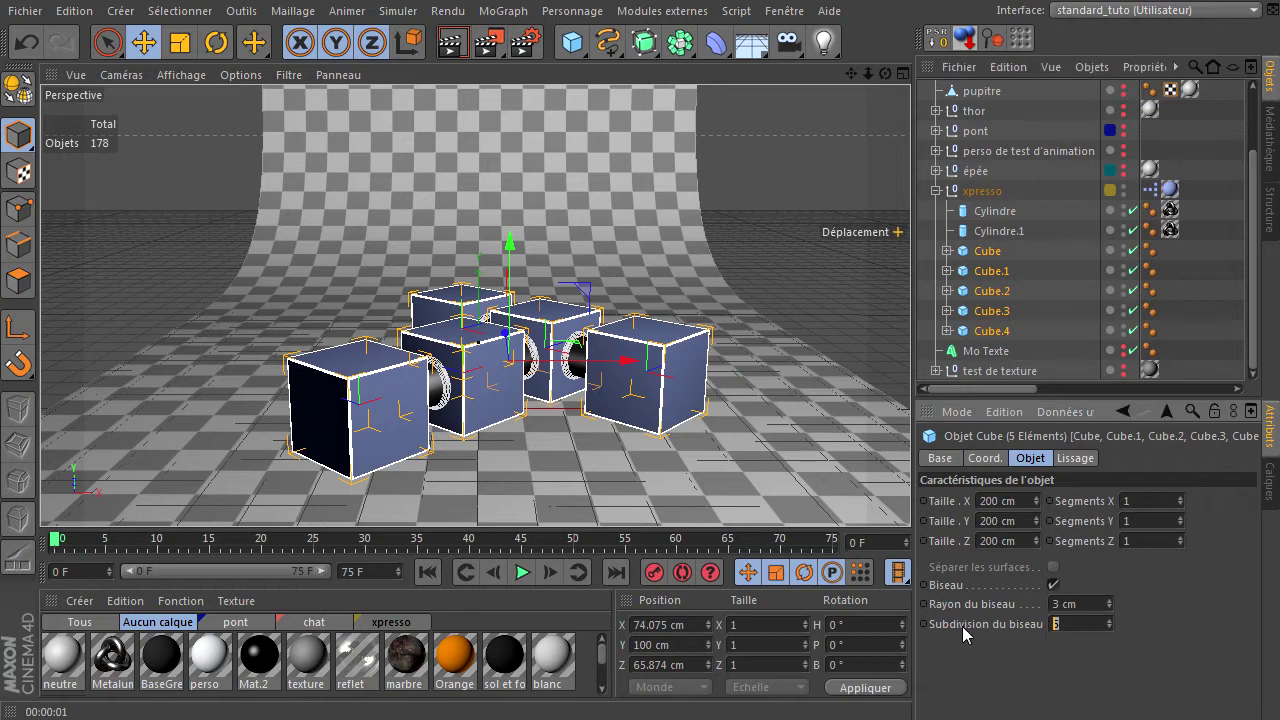
{"action": "type", "text": "3"}
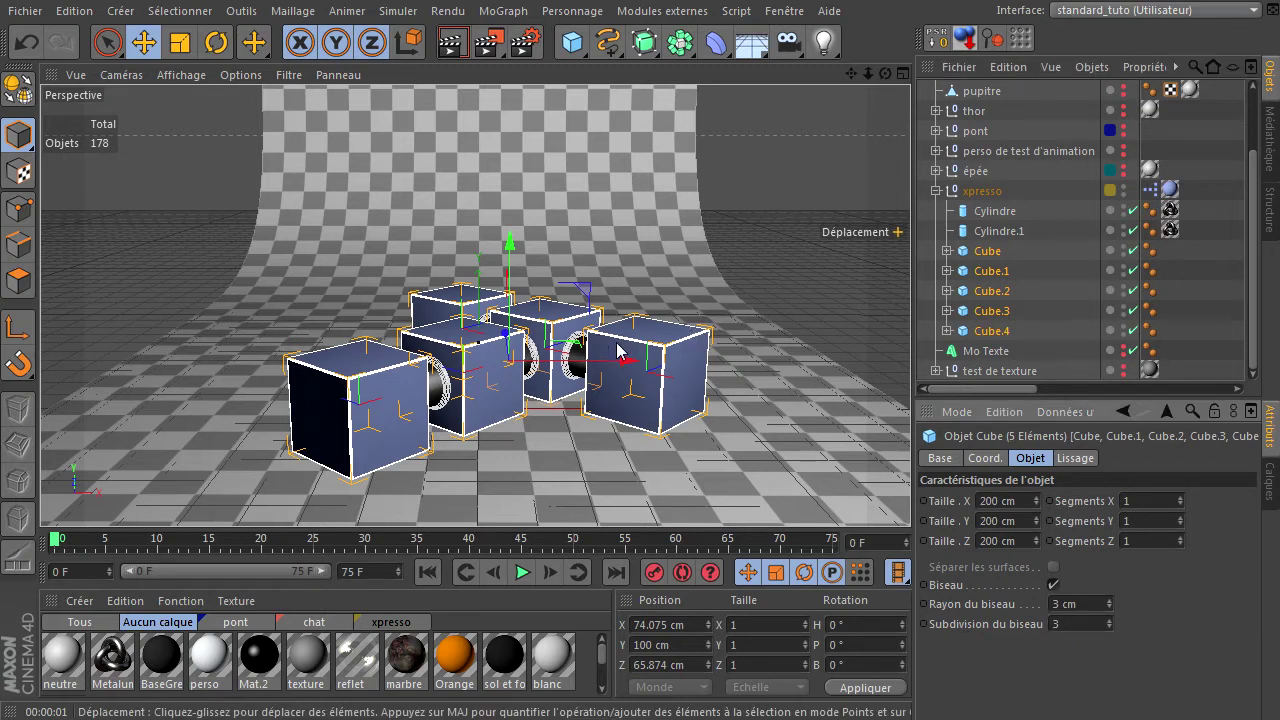
{"action": "left_click", "coordinate": [986, 194]}
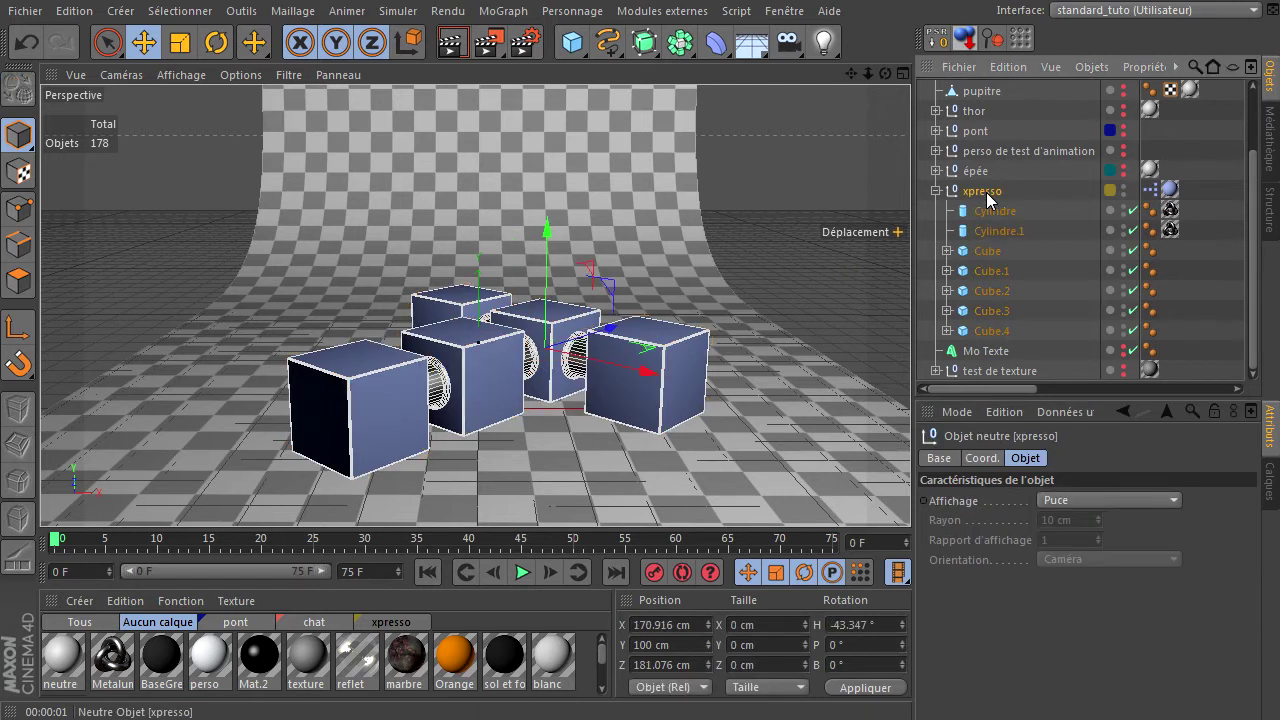
{"action": "right_click", "coordinate": [986, 193]}
{"action": "left_click", "coordinate": [1067, 718]}
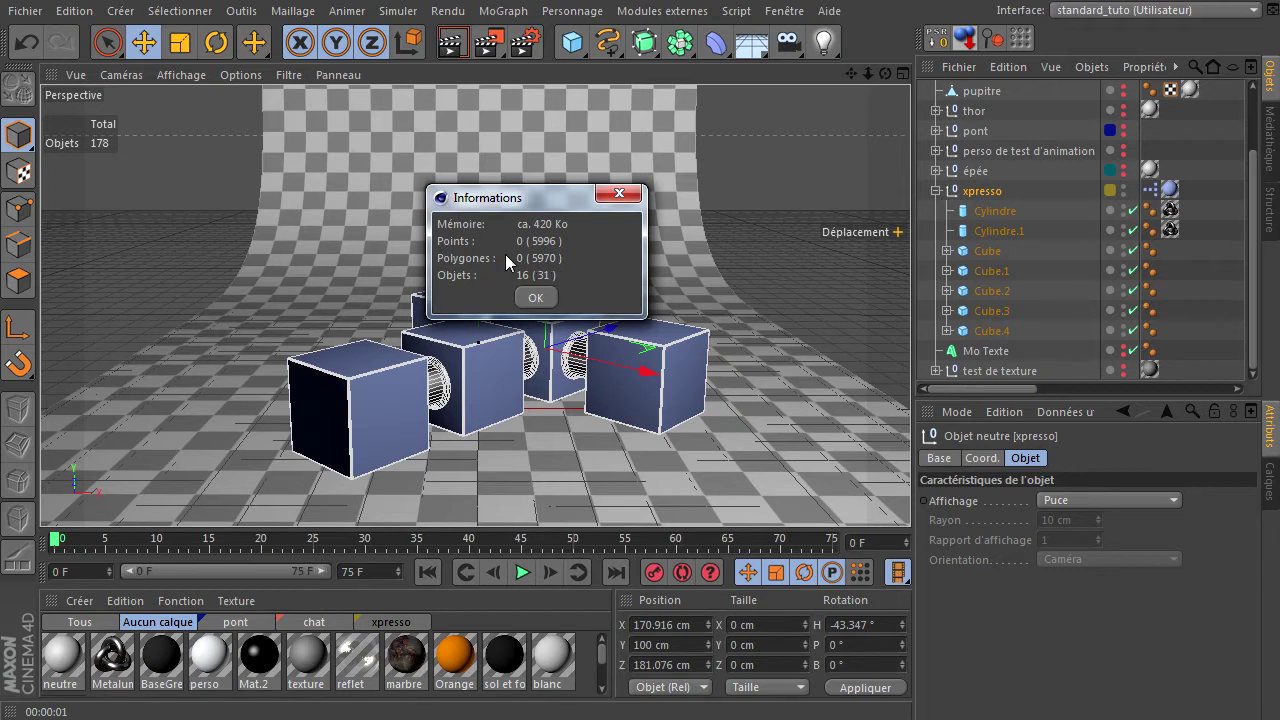
{"action": "left_click", "coordinate": [537, 296]}
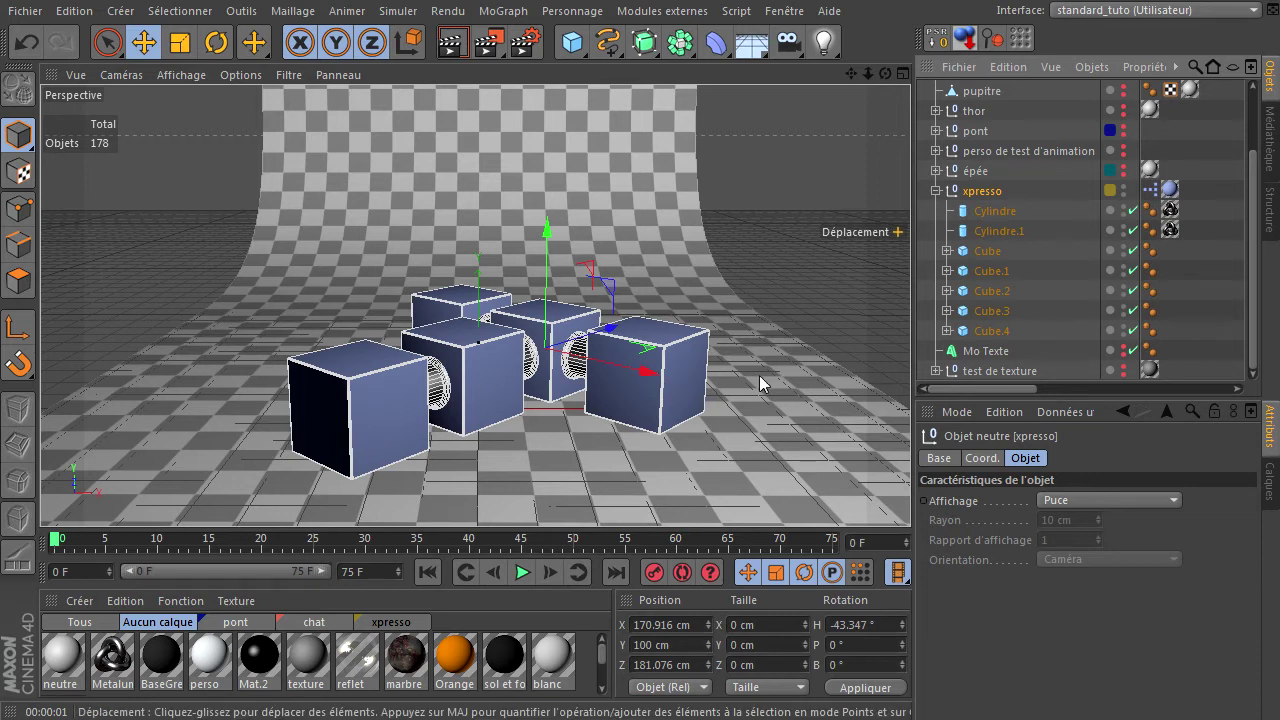
Step: Turn off Couvercles on Cylindre and Cylindre.1, then select the xpresso group
{"action": "left_click", "coordinate": [987, 255]}
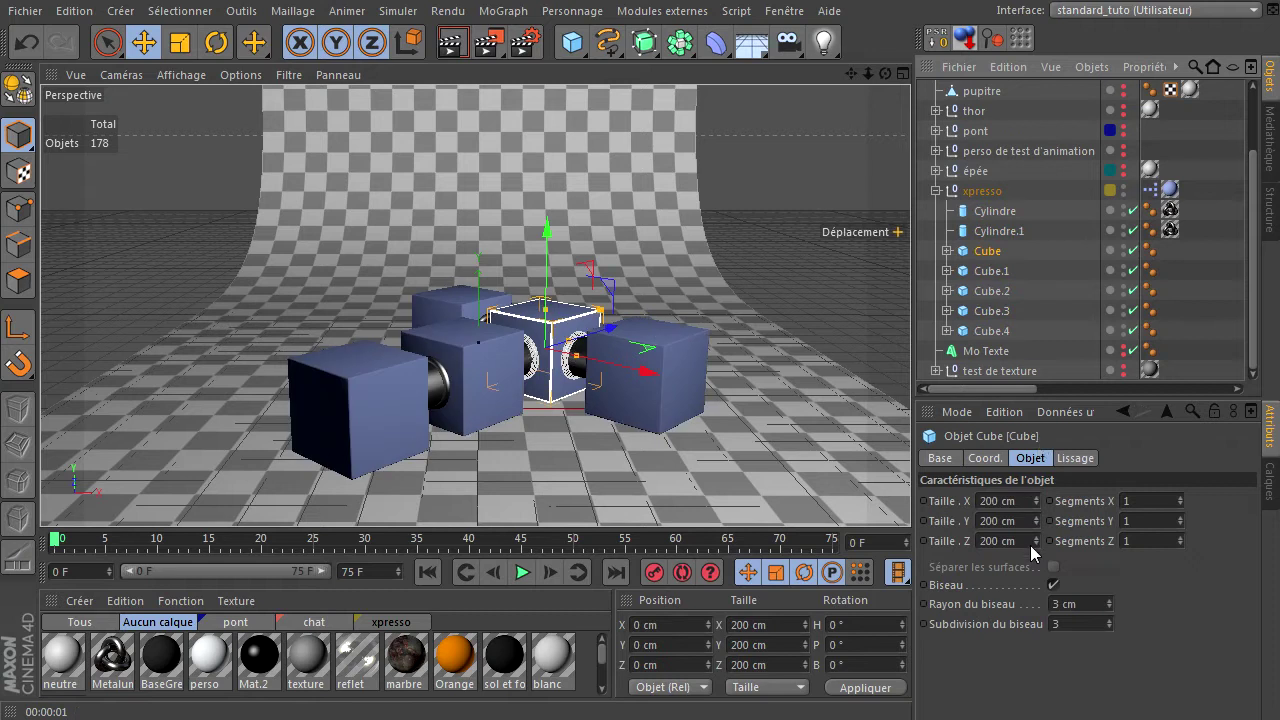
{"action": "left_click", "coordinate": [1052, 623]}
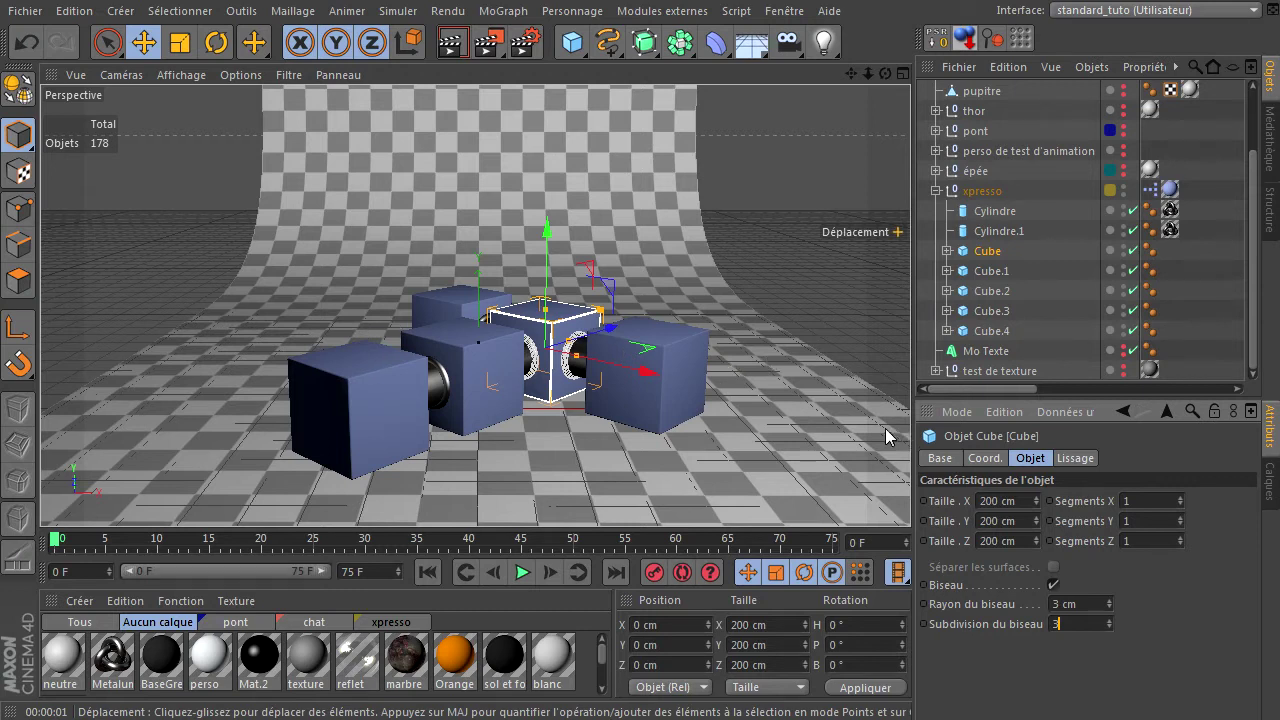
{"action": "left_click", "coordinate": [996, 212]}
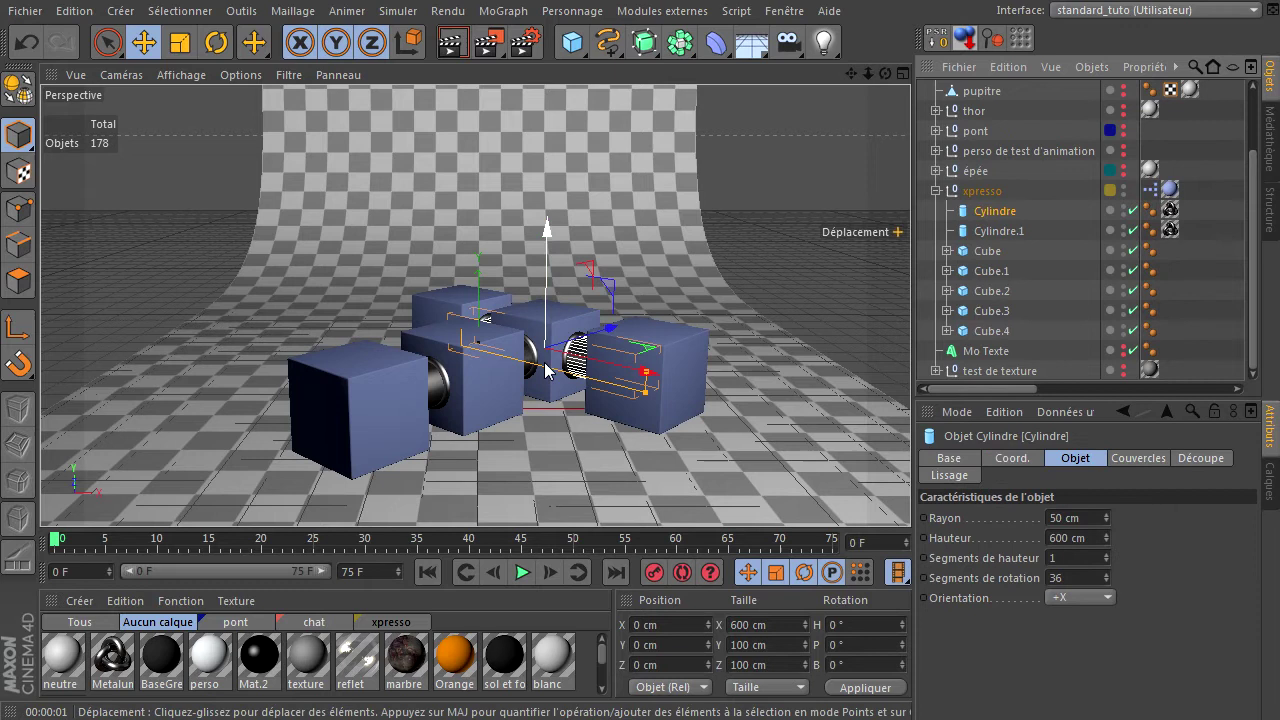
{"action": "left_click", "coordinate": [990, 232]}
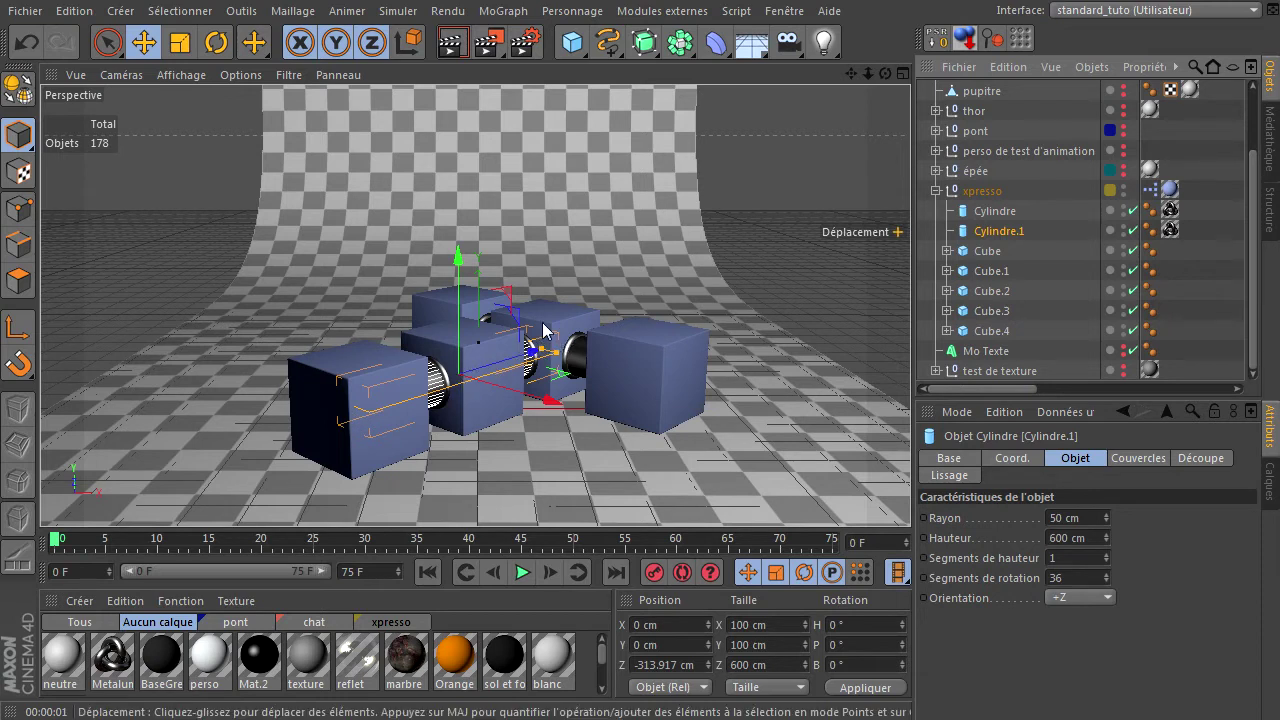
{"action": "left_click", "coordinate": [1010, 212]}
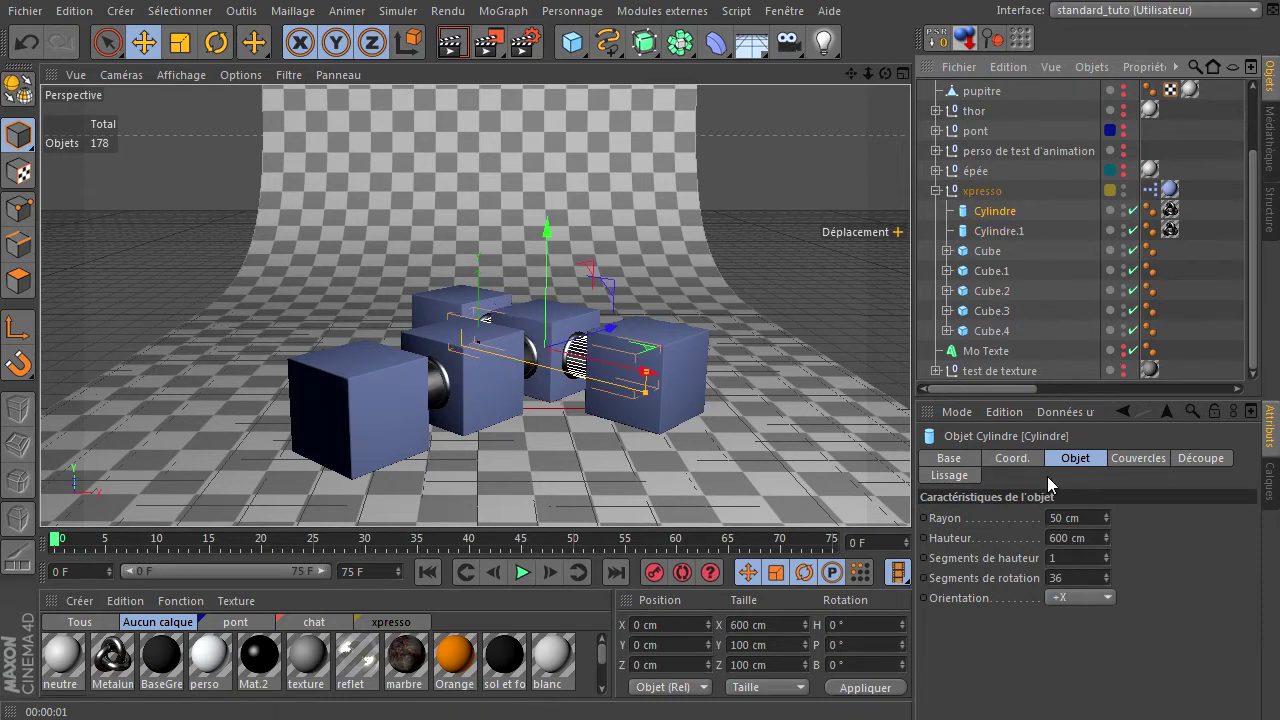
{"action": "left_click", "coordinate": [1137, 459]}
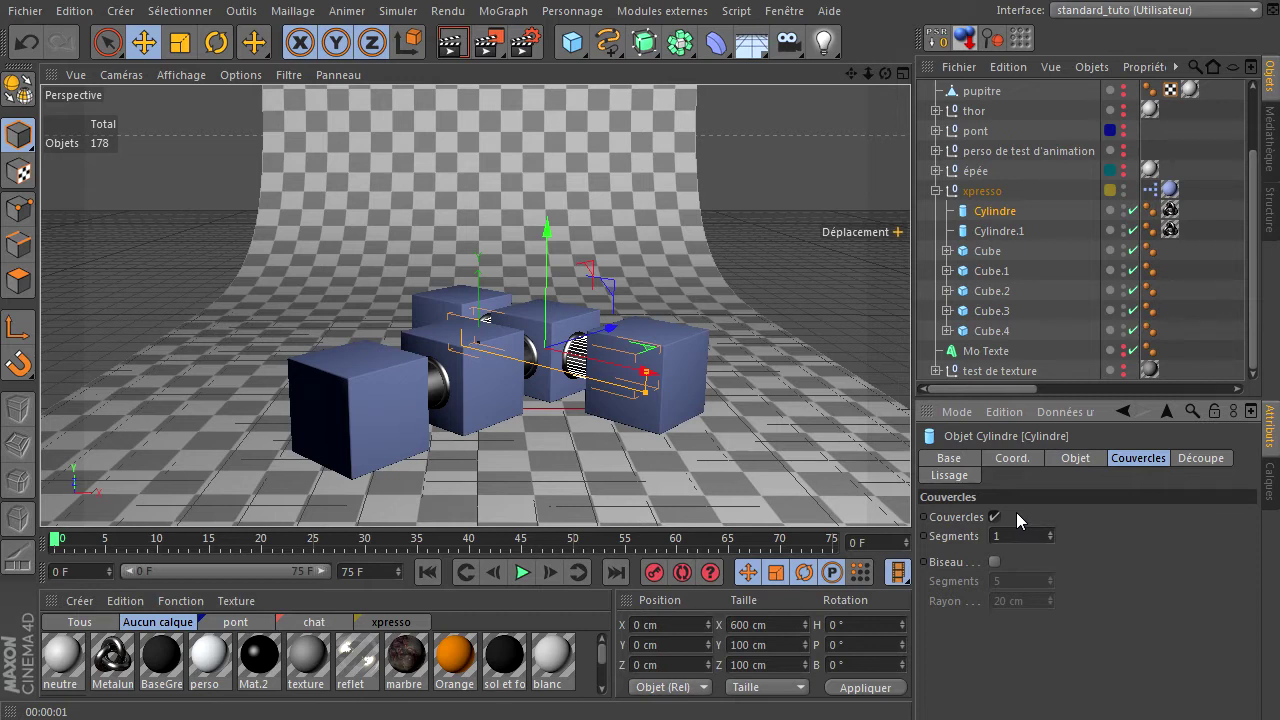
{"action": "left_click", "coordinate": [1000, 231], "text": "shift"}
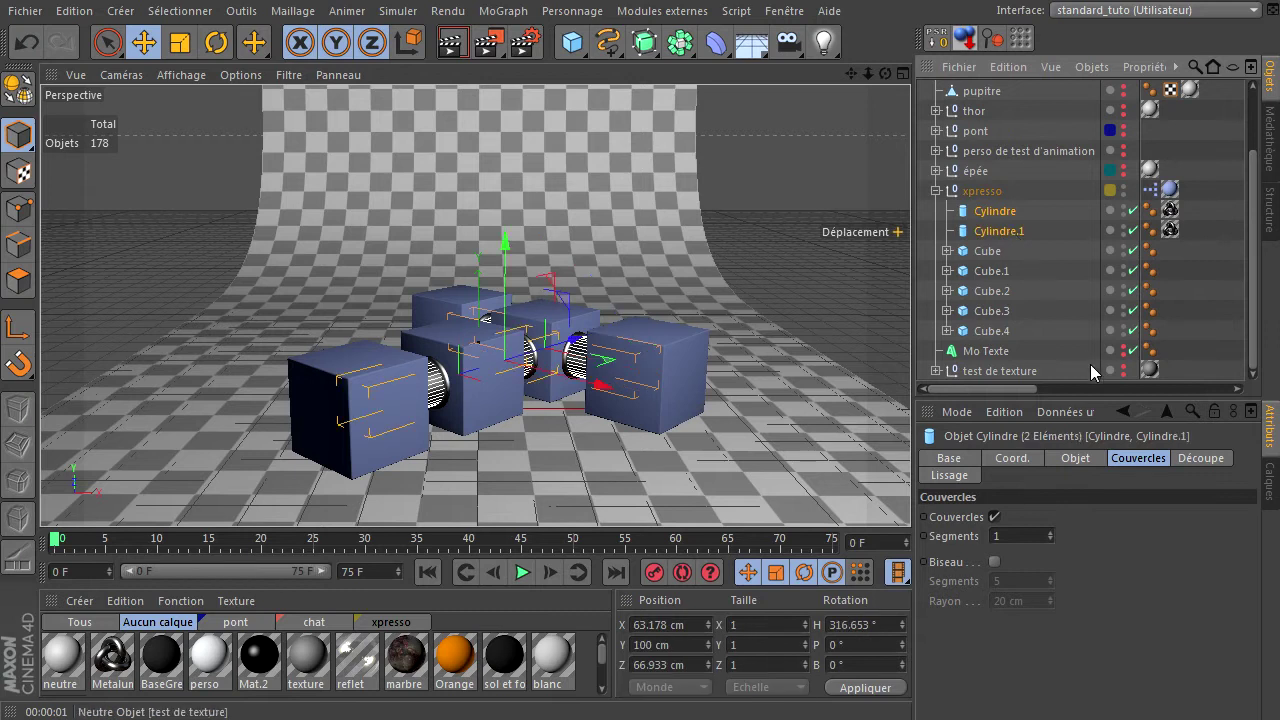
{"action": "left_click", "coordinate": [994, 517]}
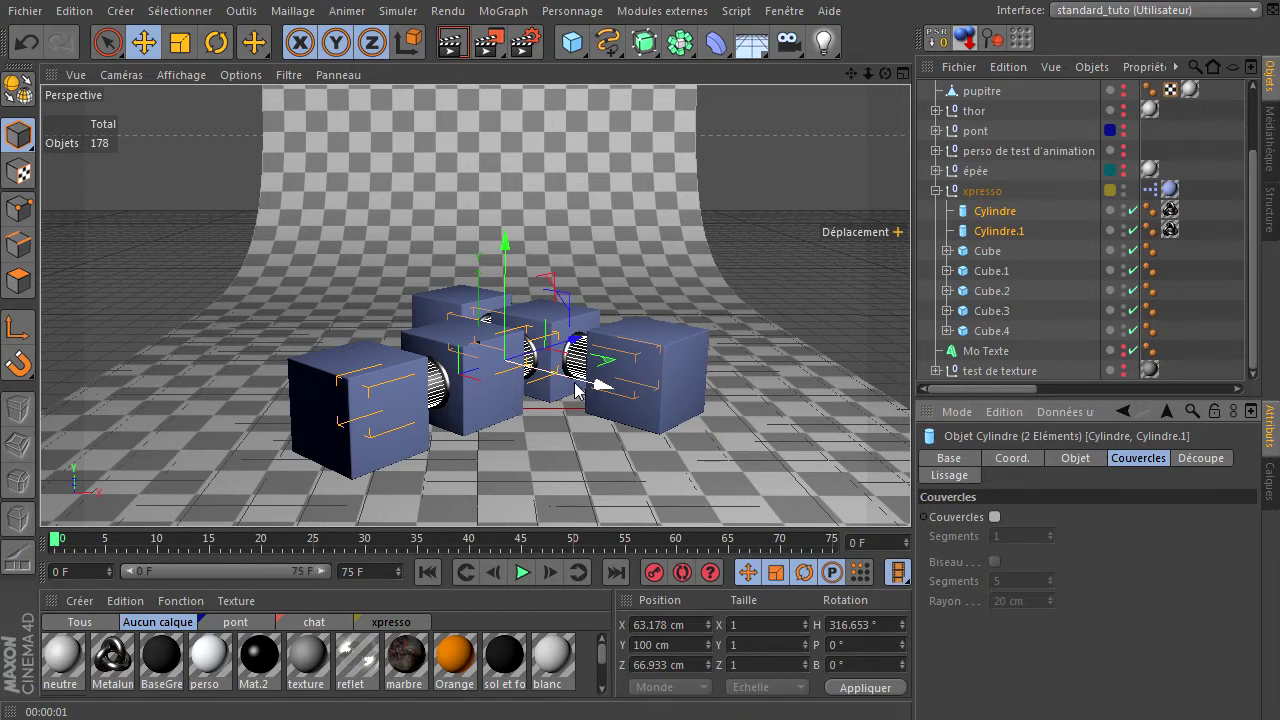
{"action": "left_click", "coordinate": [980, 193]}
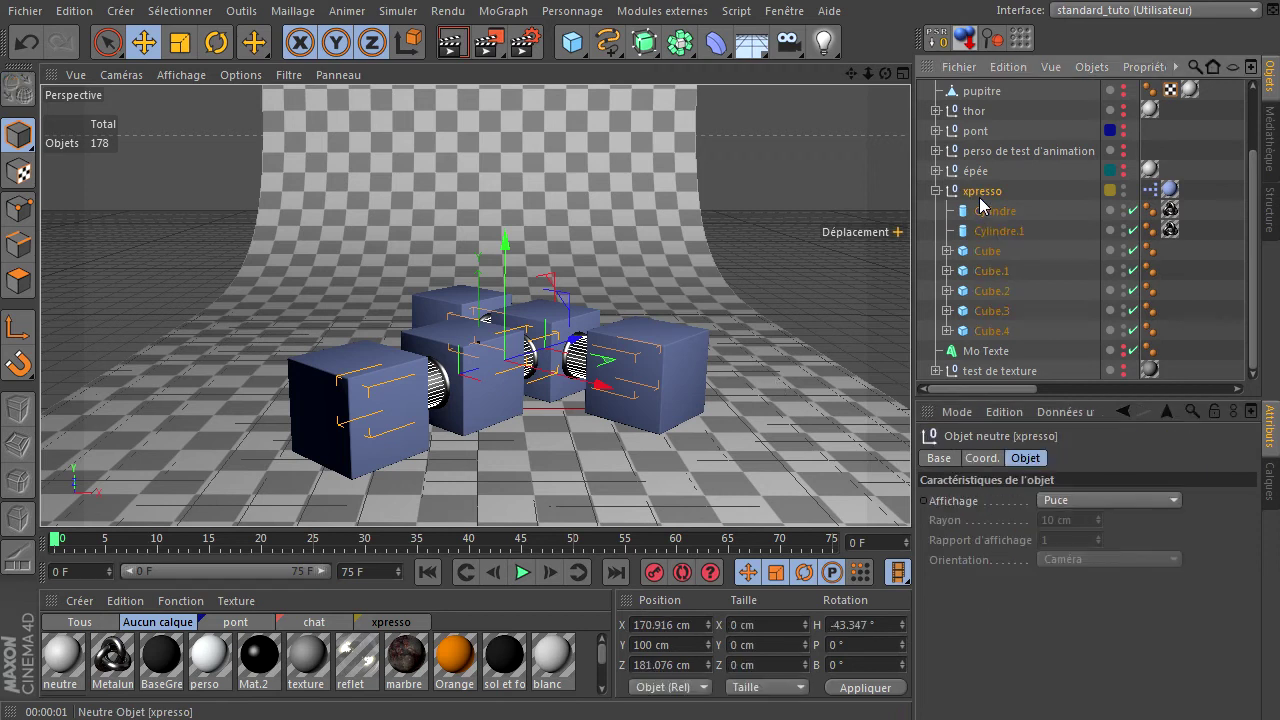
{"action": "right_click", "coordinate": [980, 196]}
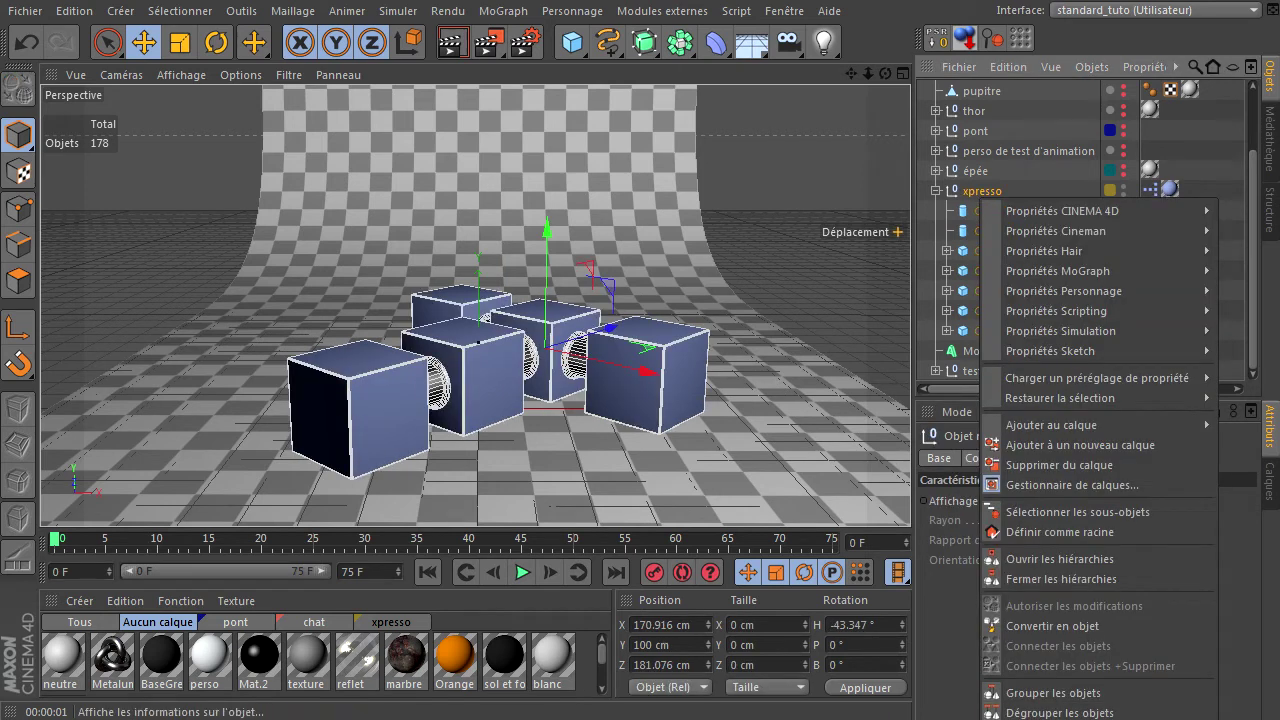
{"action": "left_click", "coordinate": [1060, 512]}
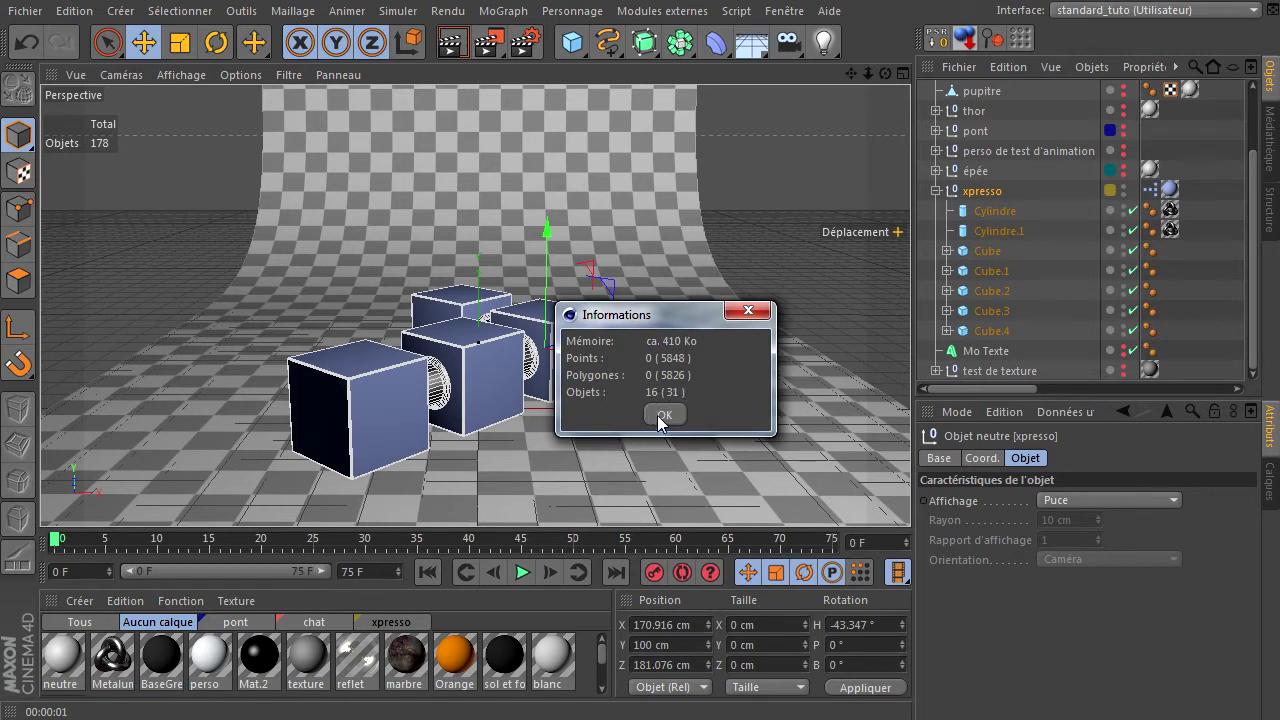
{"action": "left_click", "coordinate": [663, 415]}
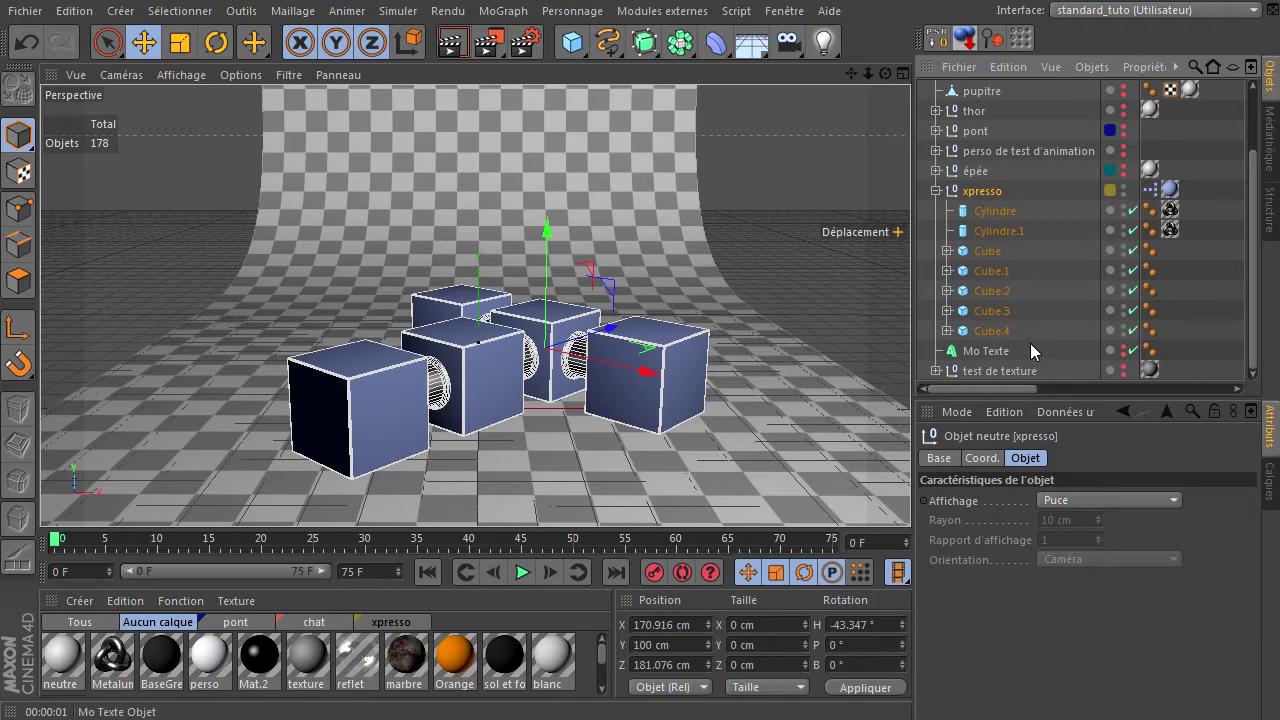
{"action": "scroll", "coordinate": [1007, 234], "scroll_direction": "up", "scroll_amount": 2}
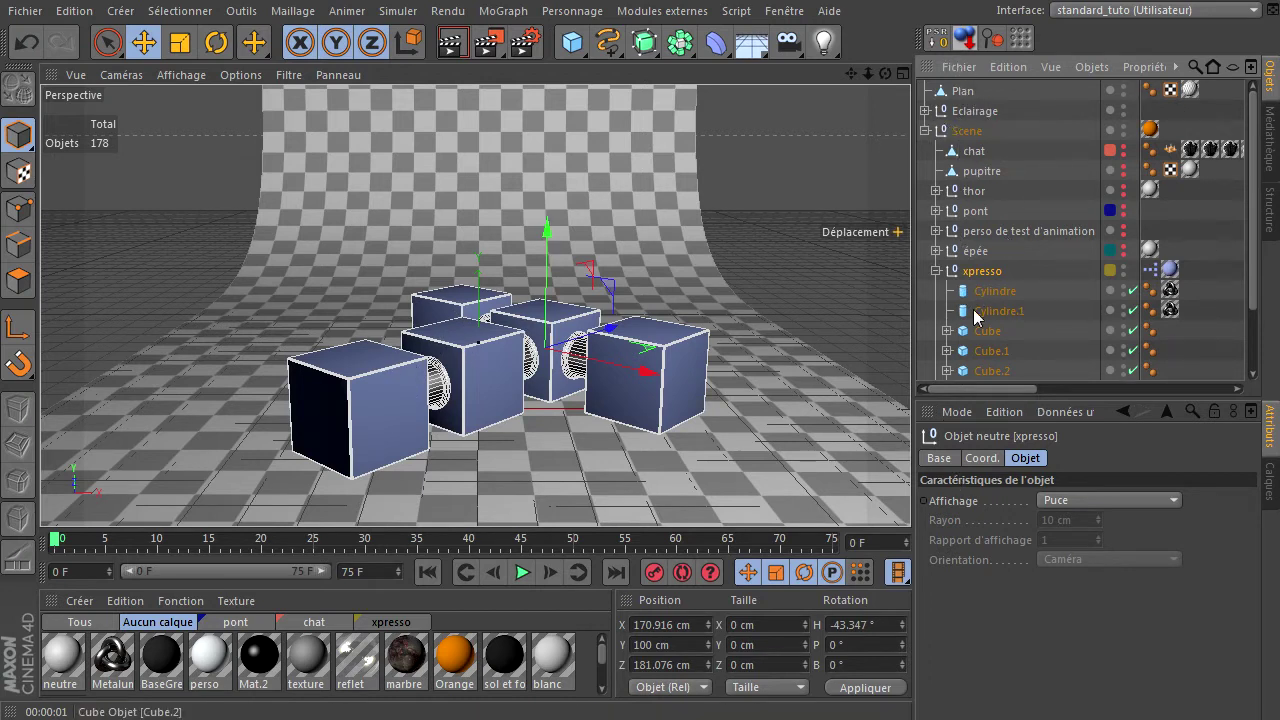
Step: Select Plan and Eclairage, expand Eclairage, and select Effecteur Cible, Lumière and cible
{"action": "left_click", "coordinate": [964, 91]}
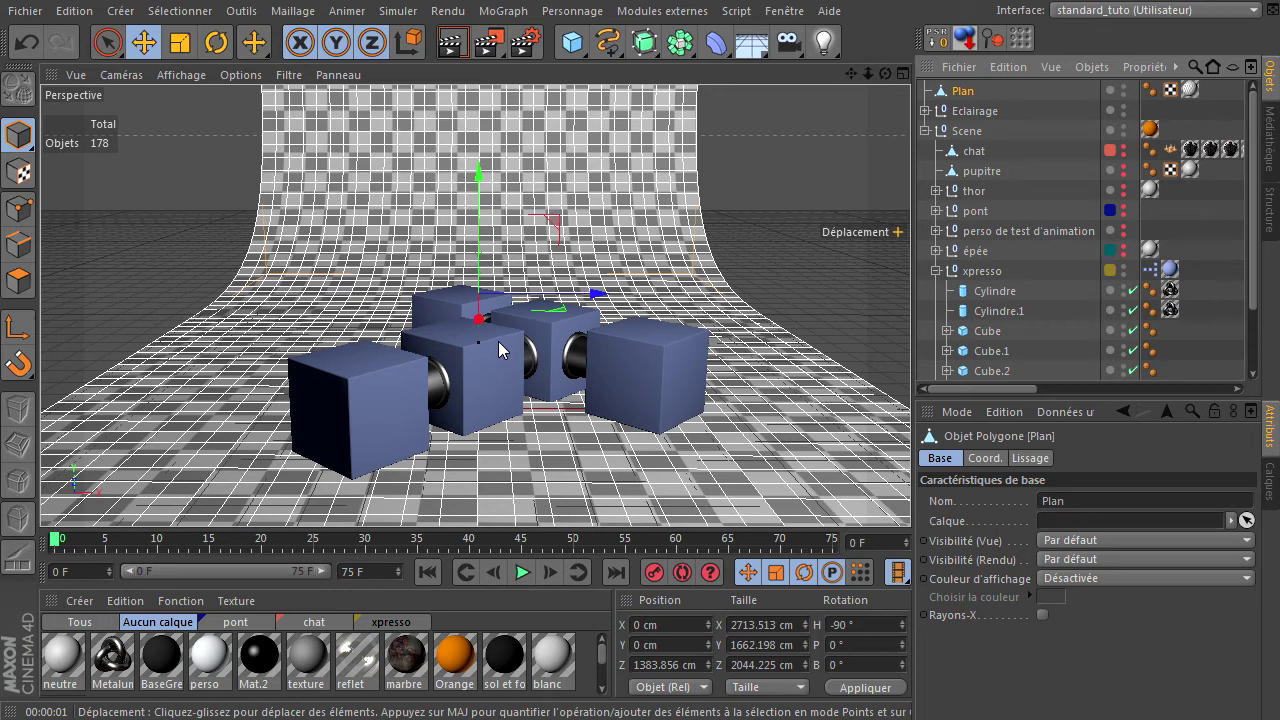
{"action": "left_click", "coordinate": [975, 111]}
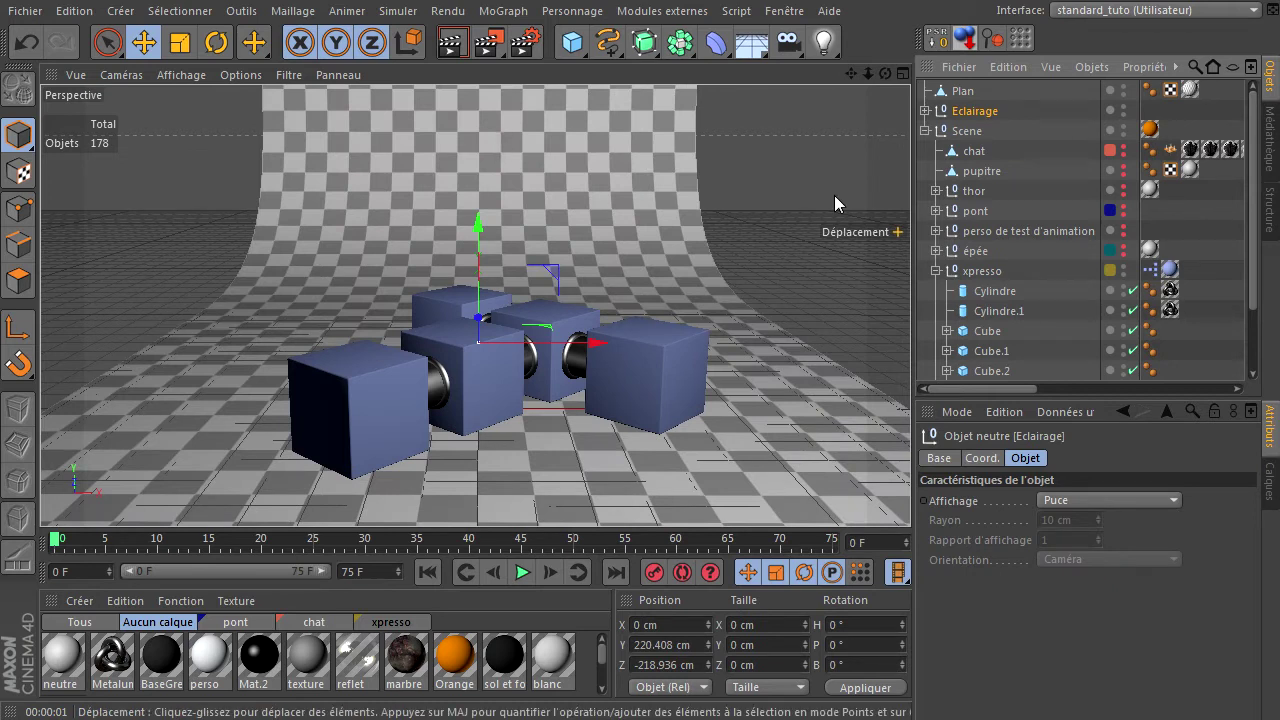
{"action": "left_click", "coordinate": [925, 111]}
{"action": "left_click", "coordinate": [985, 131]}
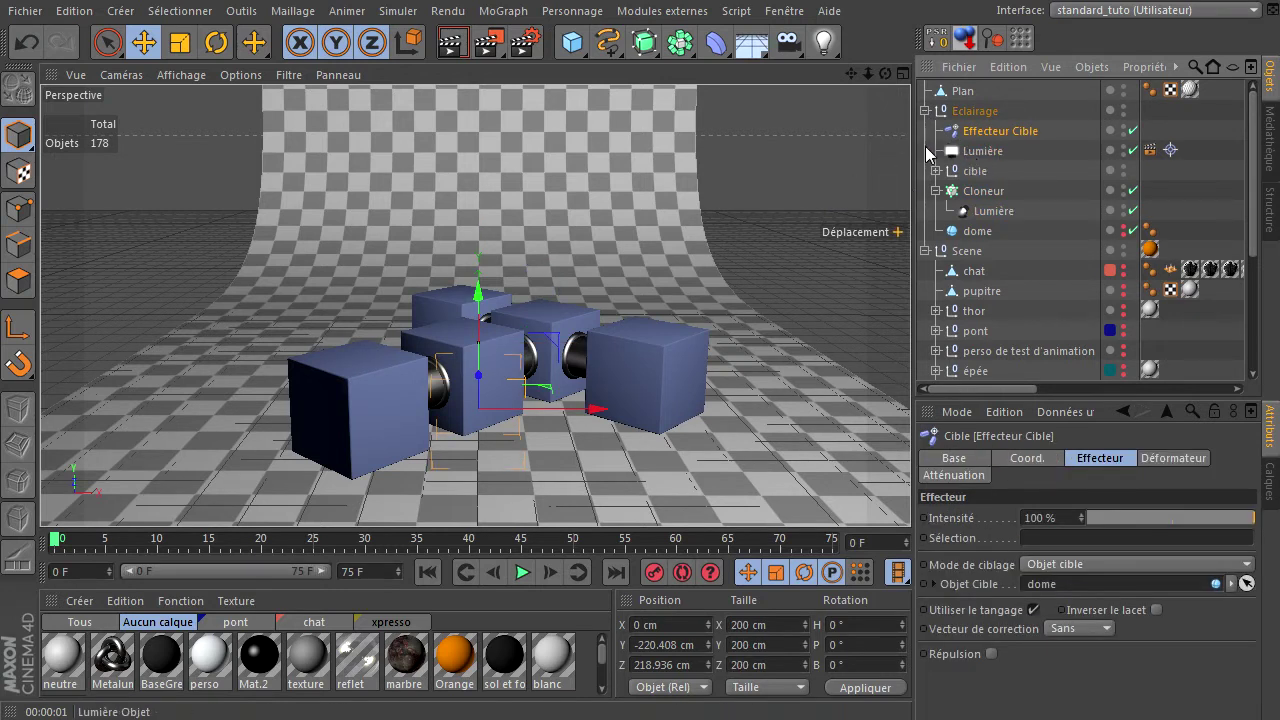
{"action": "left_click", "coordinate": [972, 154]}
{"action": "left_click", "coordinate": [974, 171]}
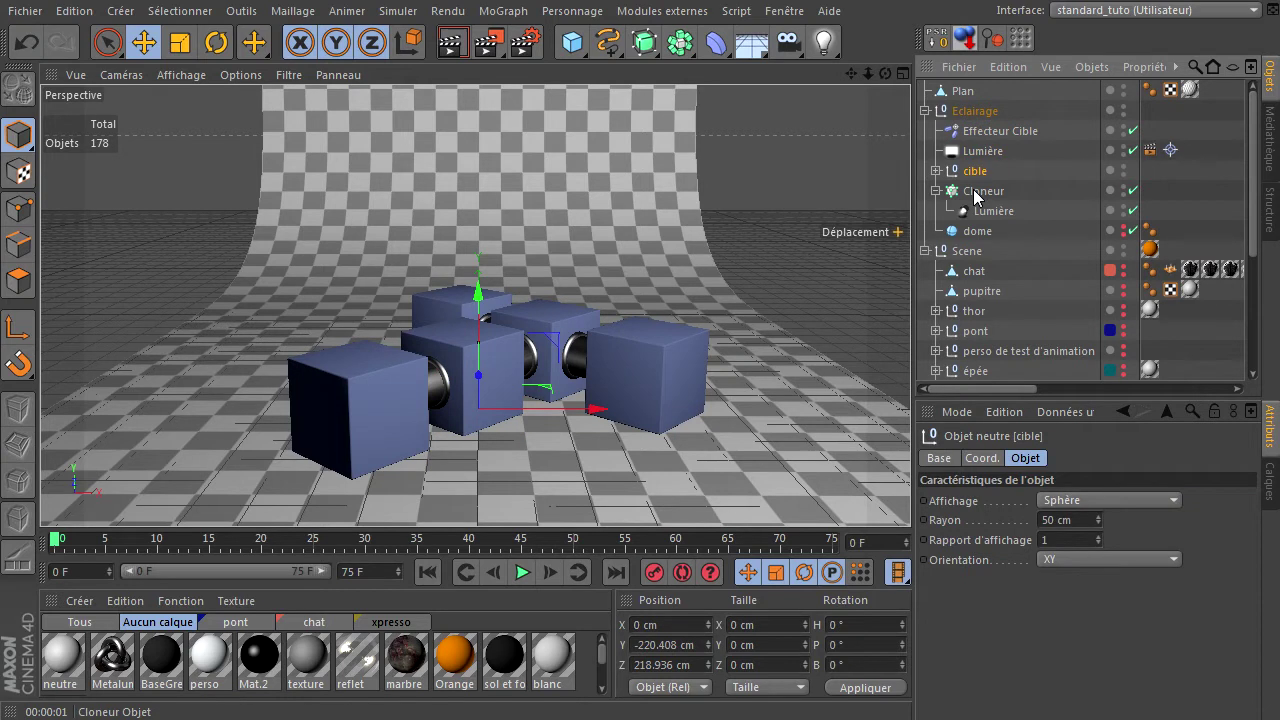
Step: Collapse Eclairage and select the seven xpresso objects from Cylindre to Cube.4
{"action": "left_click", "coordinate": [925, 111]}
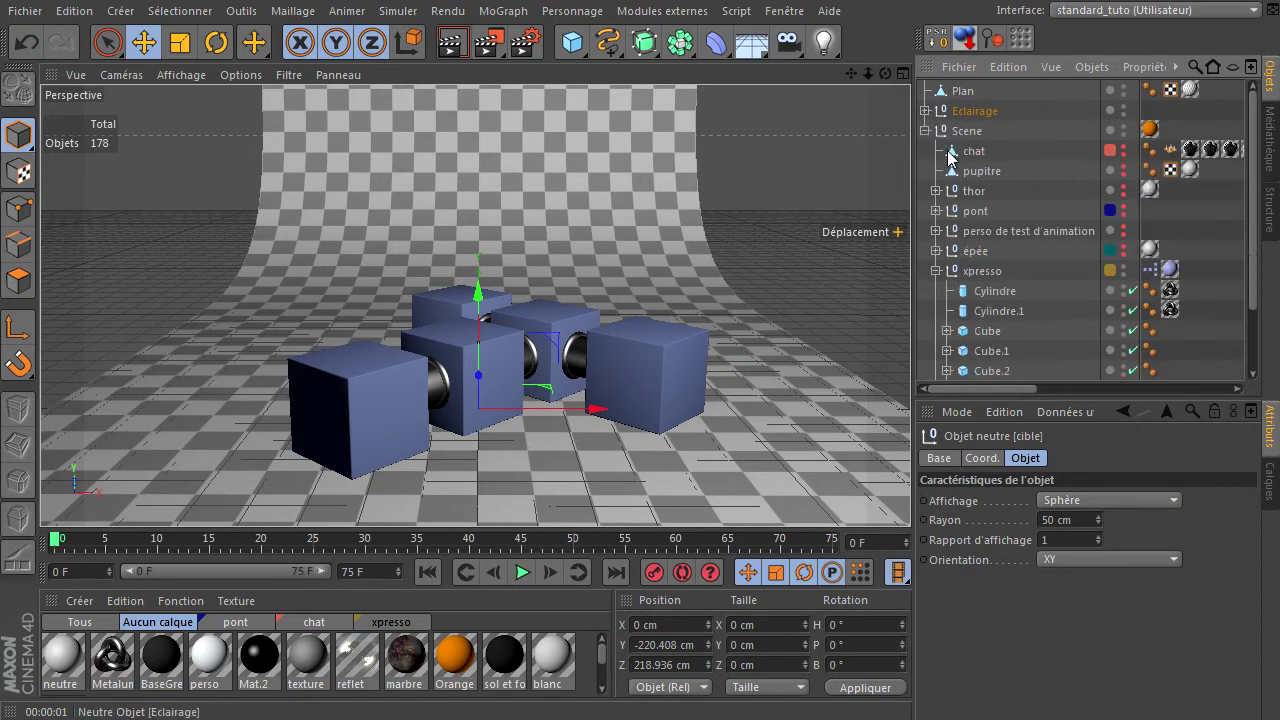
{"action": "left_click", "coordinate": [990, 272]}
{"action": "scroll", "coordinate": [1070, 305], "scroll_direction": "down", "scroll_amount": 2}
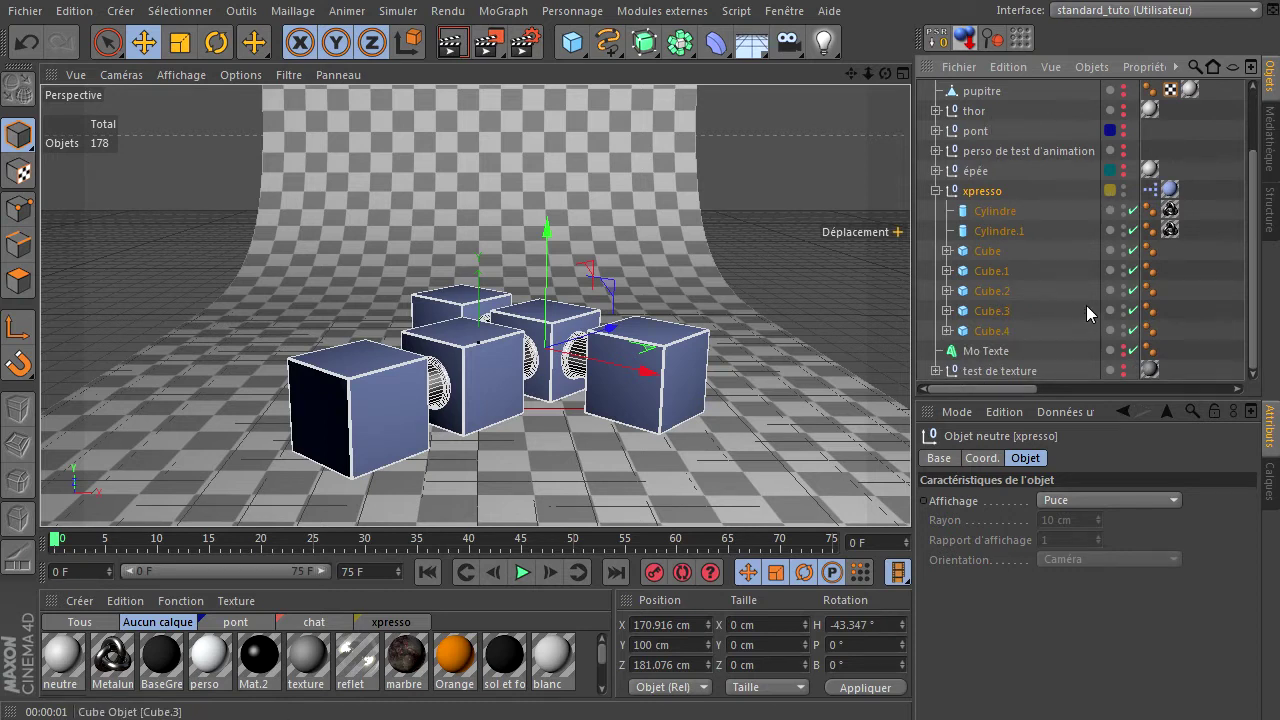
{"action": "left_click", "coordinate": [966, 210]}
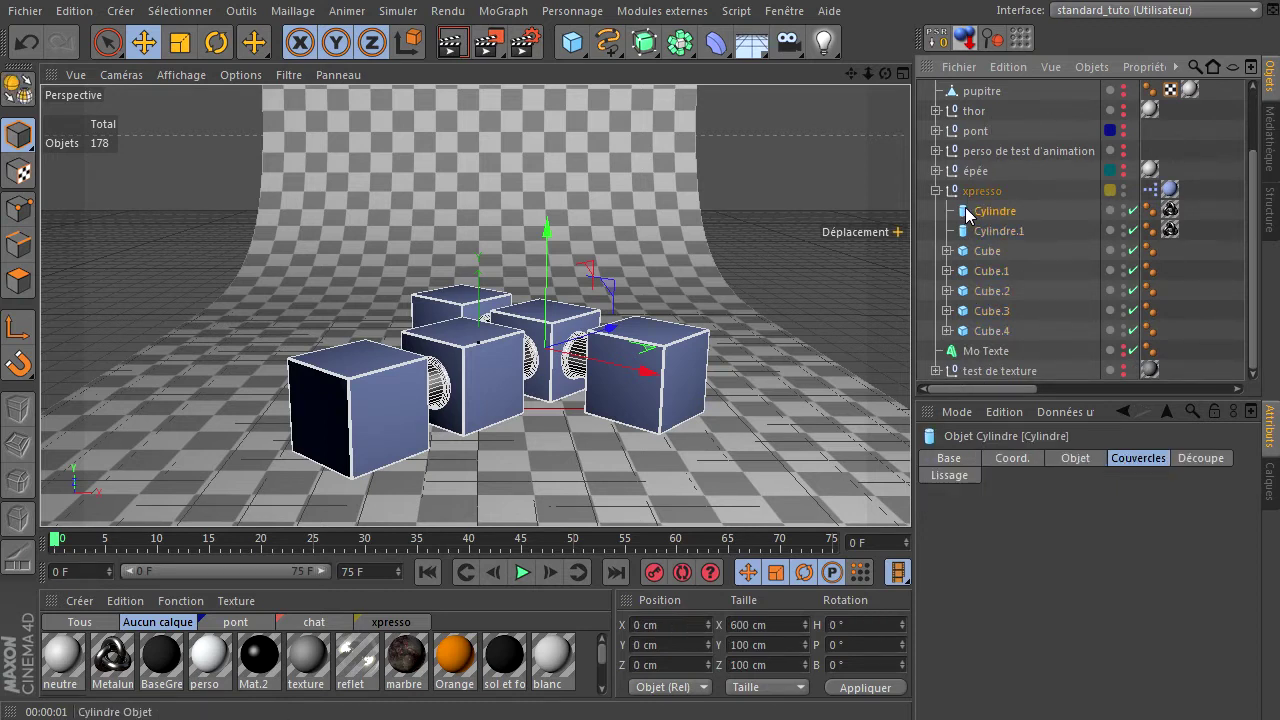
{"action": "left_click", "coordinate": [995, 333]}
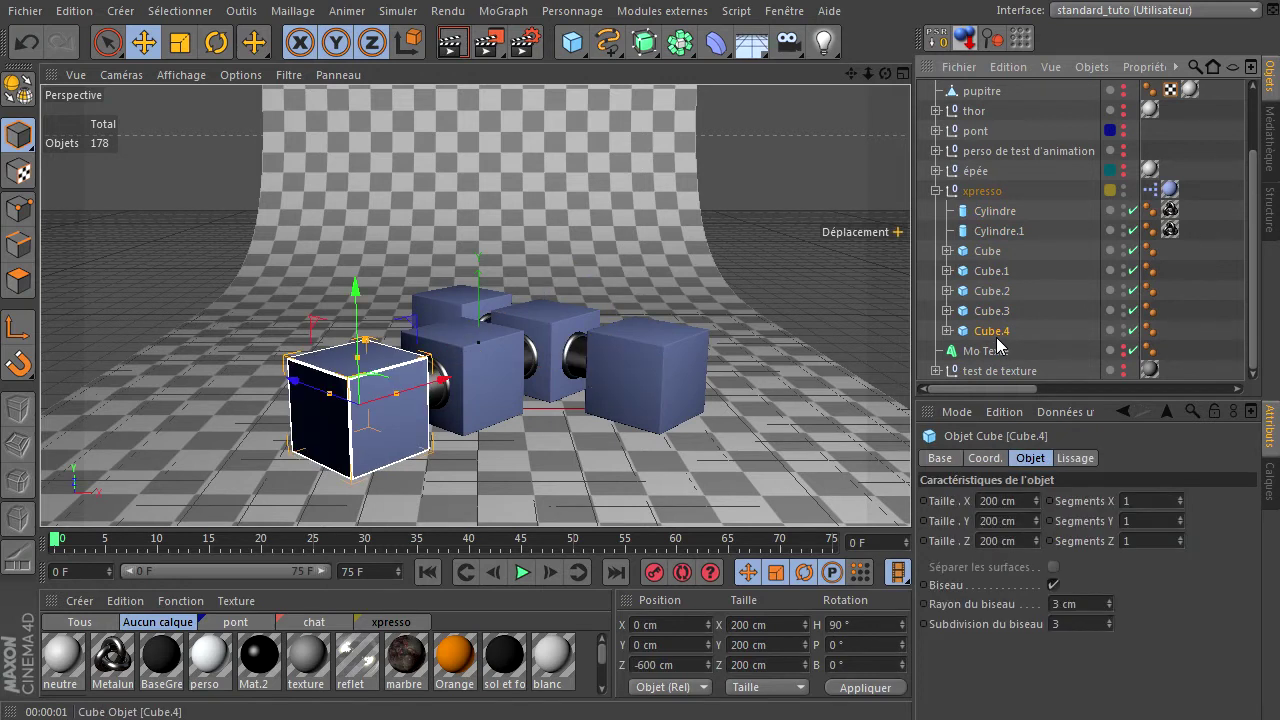
{"action": "left_click", "coordinate": [993, 214], "text": "shift"}
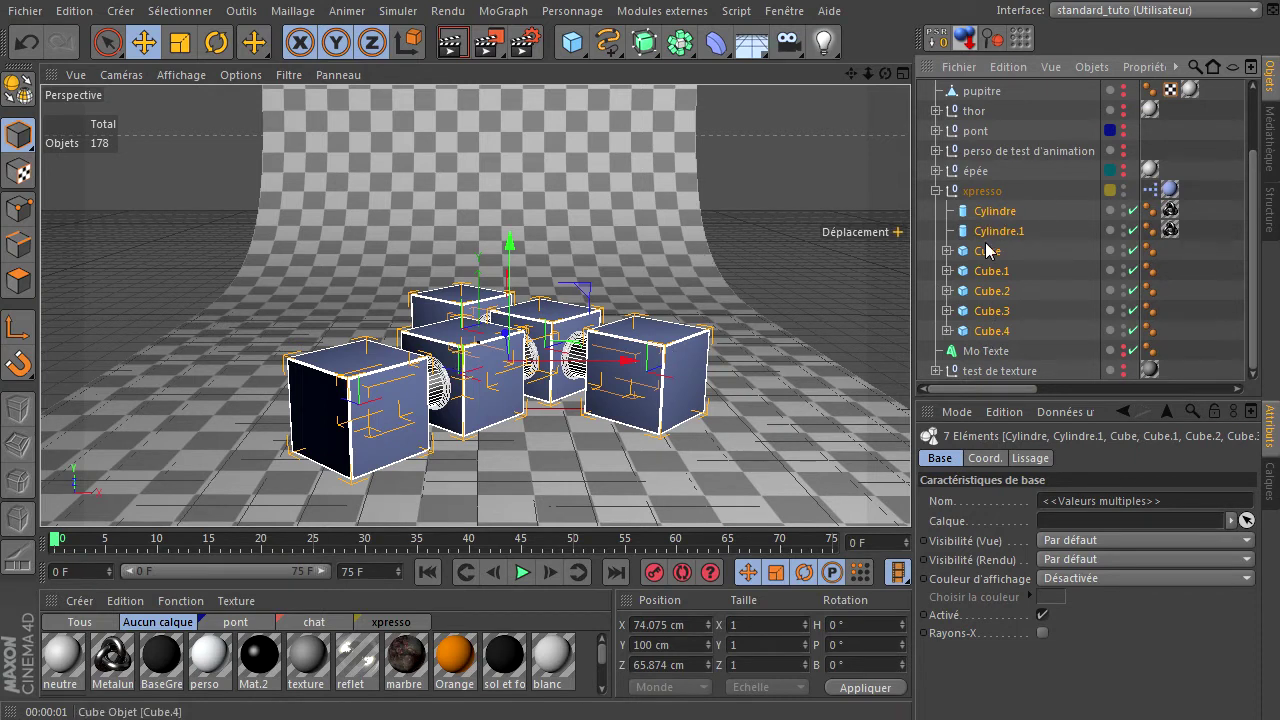
Step: Select the xpresso group's cylinders, cubes and tori and convert them to editable polygons
{"action": "scroll", "coordinate": [940, 228], "scroll_direction": "up", "scroll_amount": 2}
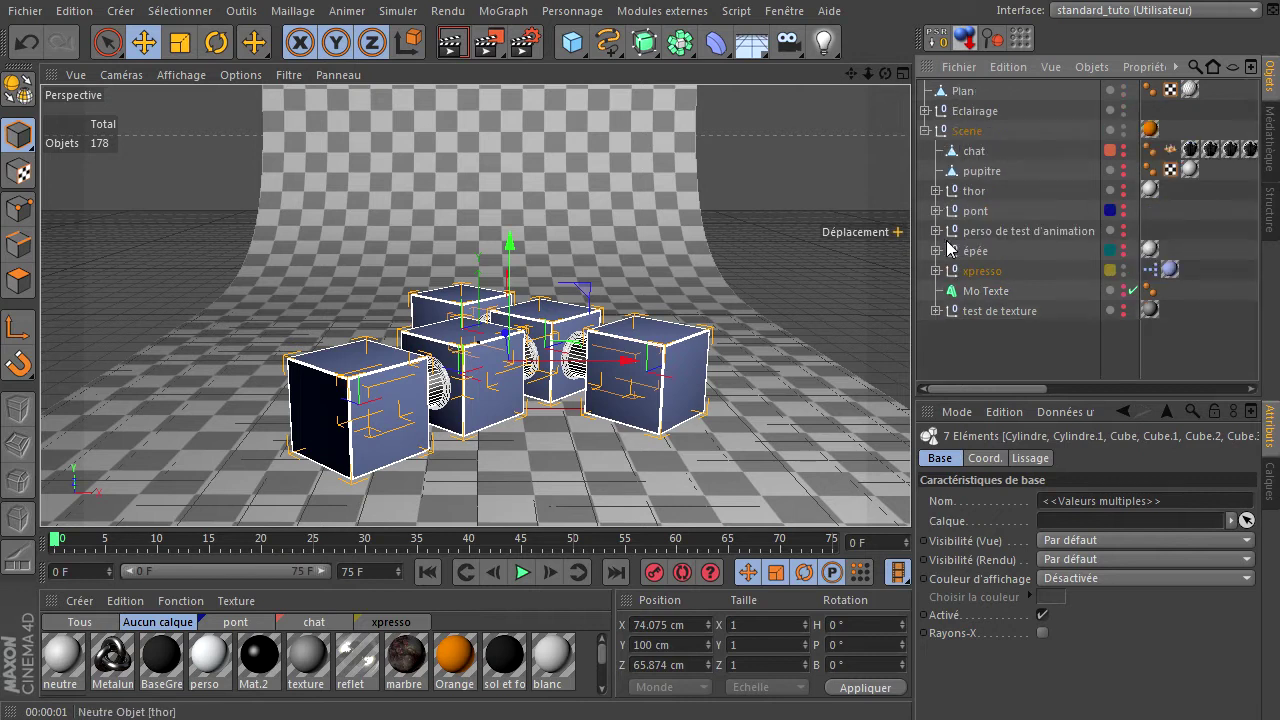
{"action": "scroll", "coordinate": [1000, 278], "scroll_direction": "down", "scroll_amount": 3}
{"action": "scroll", "coordinate": [1026, 277], "scroll_direction": "down", "scroll_amount": 3}
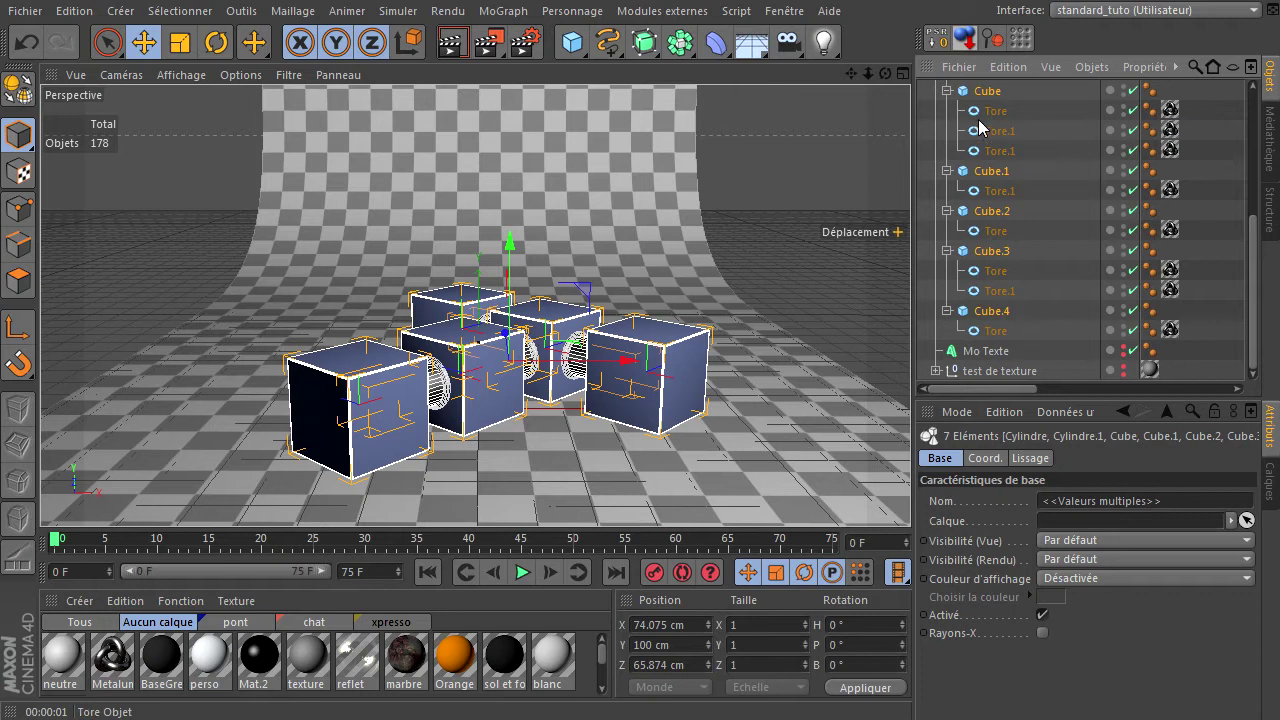
{"action": "scroll", "coordinate": [985, 130], "scroll_direction": "up", "scroll_amount": 2}
{"action": "left_click", "coordinate": [990, 174]}
{"action": "scroll", "coordinate": [1003, 240], "scroll_direction": "down", "scroll_amount": 2}
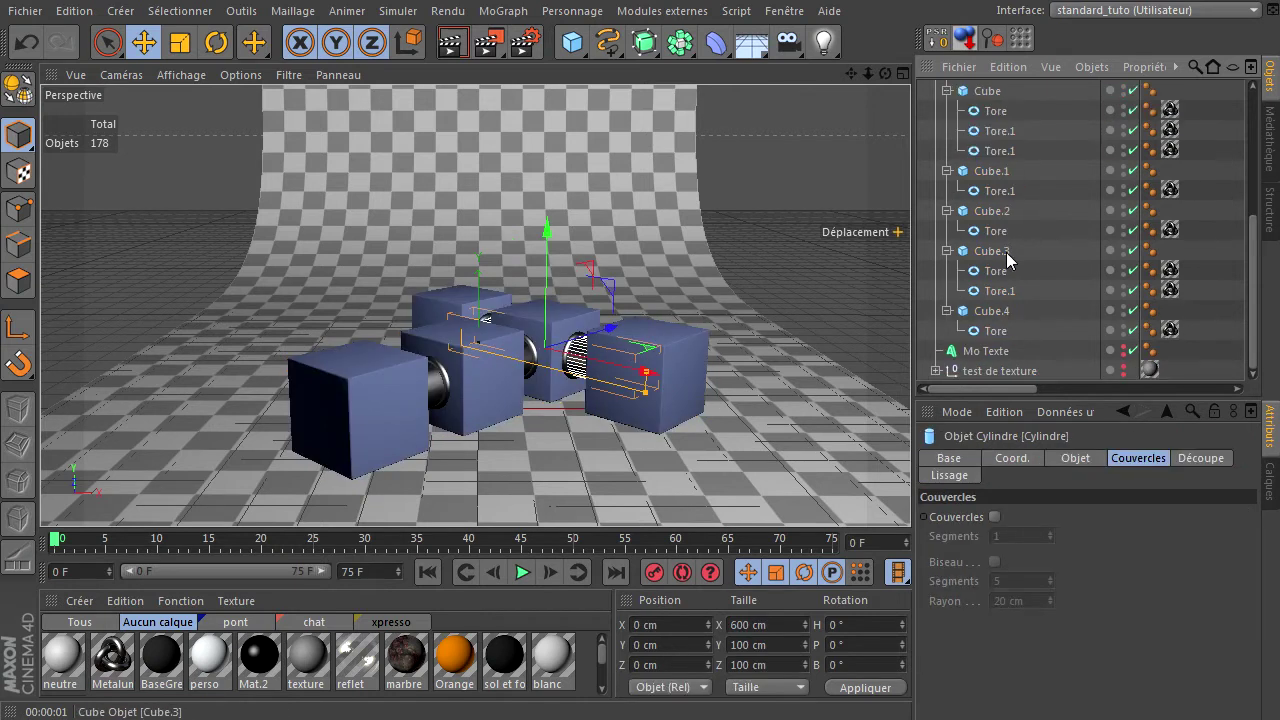
{"action": "left_click", "coordinate": [1002, 333], "text": "shift"}
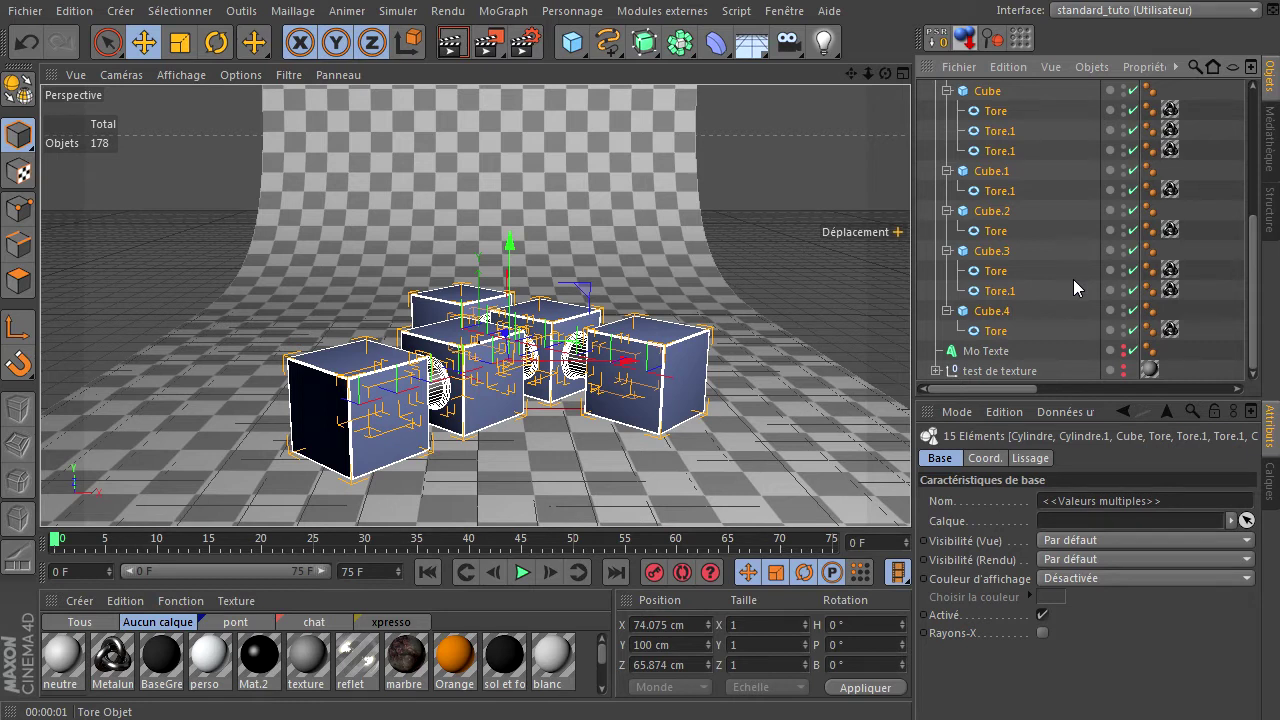
{"action": "scroll", "coordinate": [1055, 283], "scroll_direction": "up", "scroll_amount": 2}
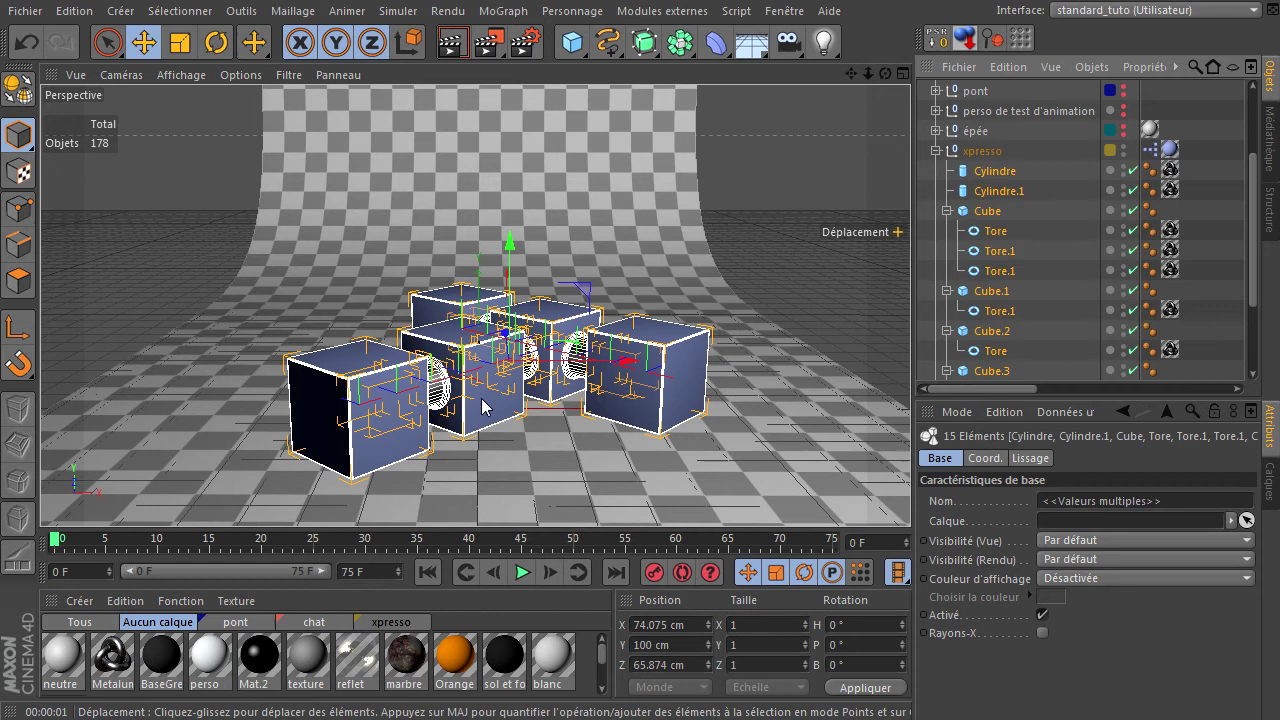
{"action": "left_click", "coordinate": [19, 93]}
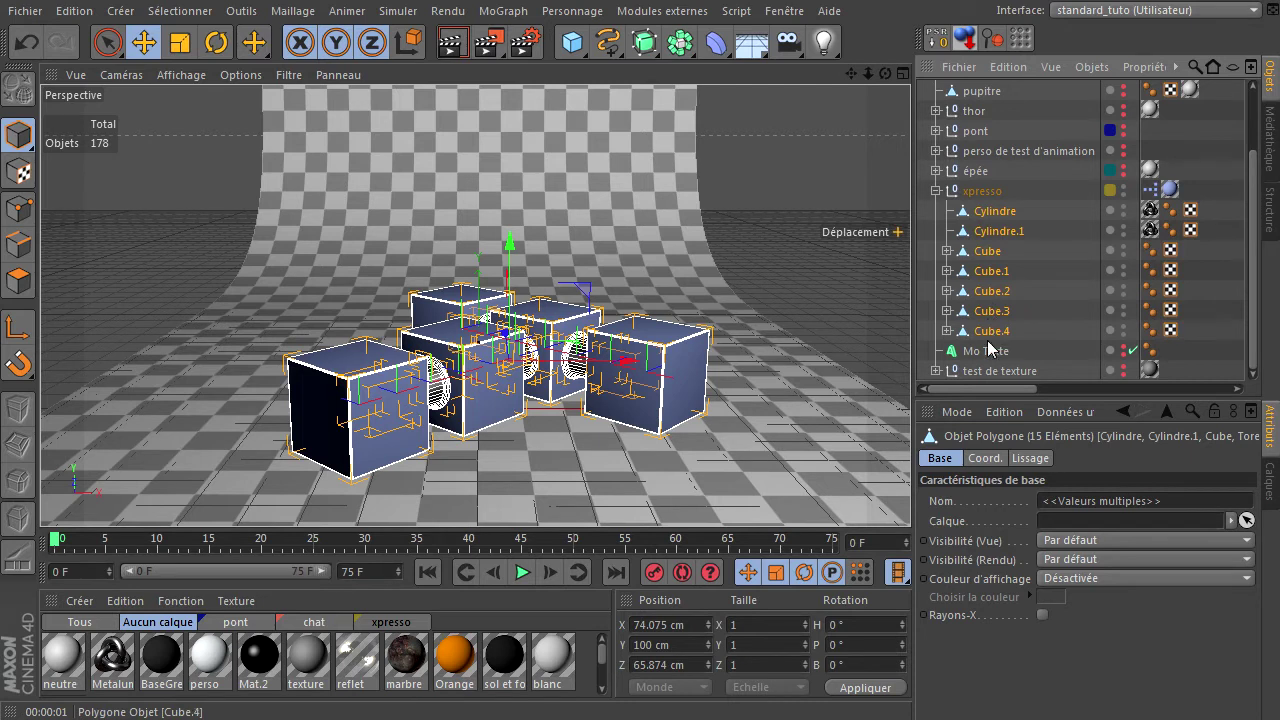
Step: Merge Cylindre through the last Tore with Connecter les objets +Supprimer into Cylindre.2
{"action": "left_click", "coordinate": [936, 190]}
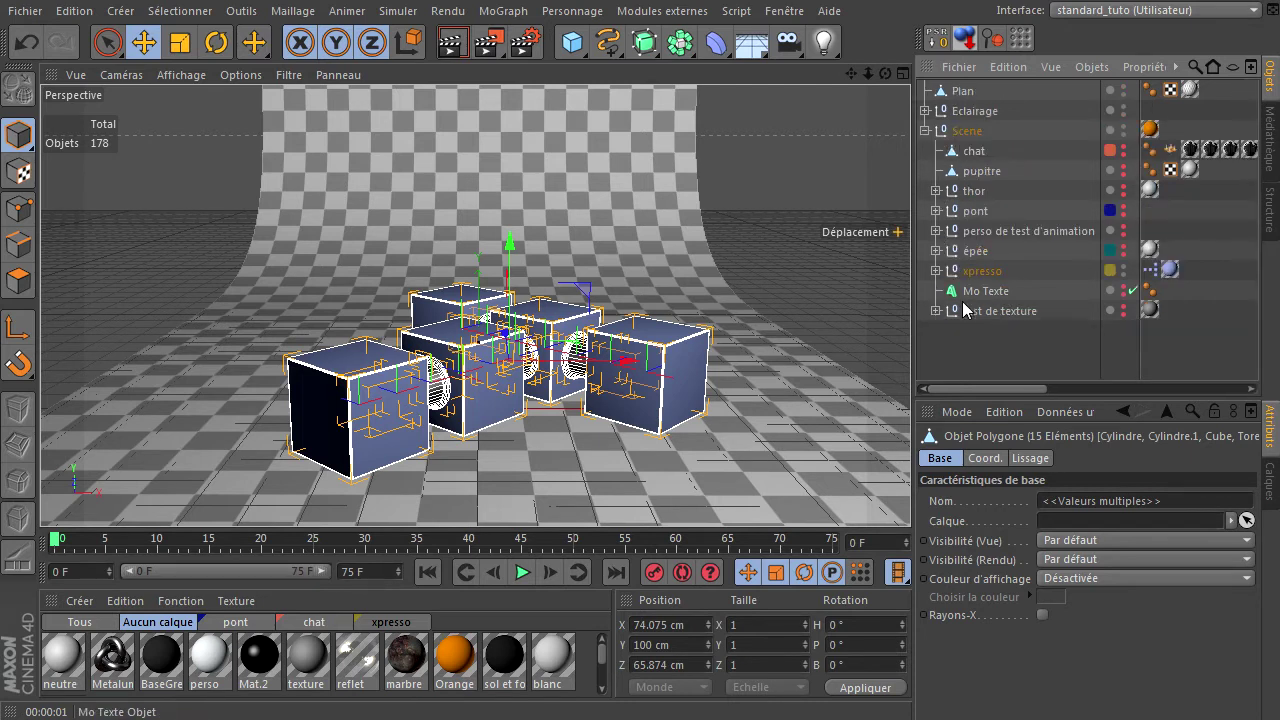
{"action": "left_click", "coordinate": [936, 271]}
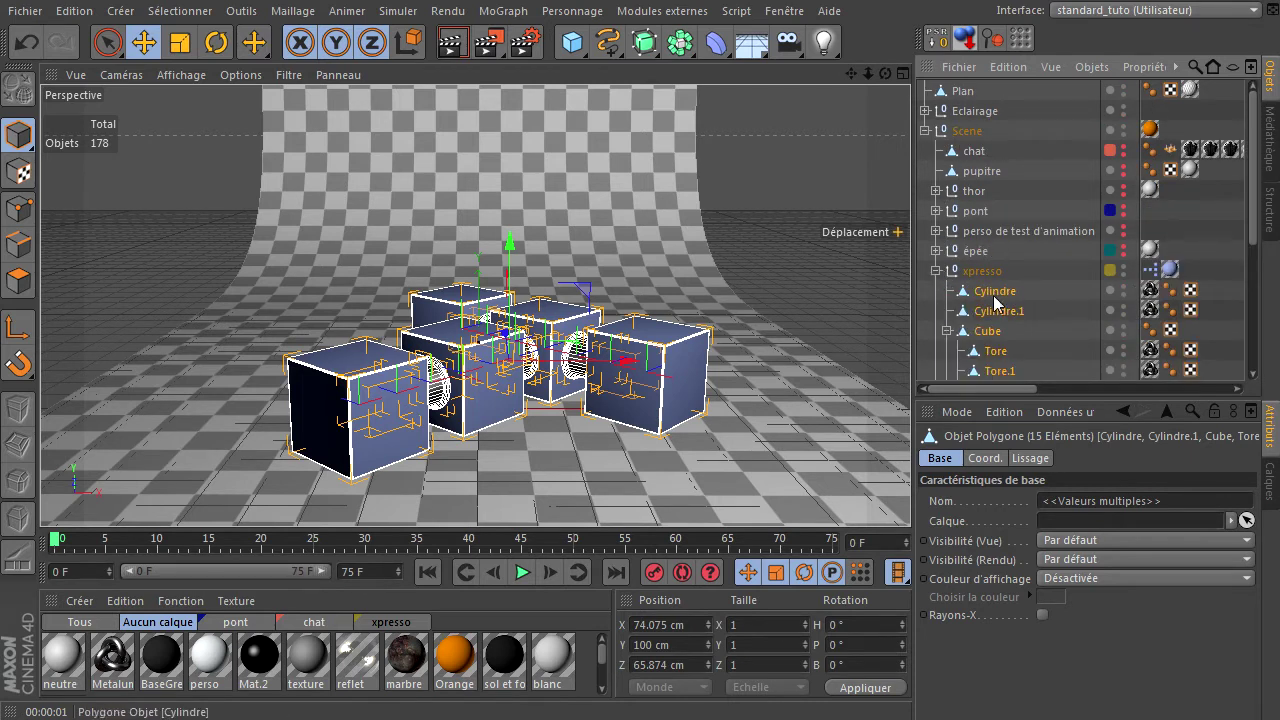
{"action": "left_click", "coordinate": [995, 296]}
{"action": "scroll", "coordinate": [995, 300], "scroll_direction": "down", "scroll_amount": 2}
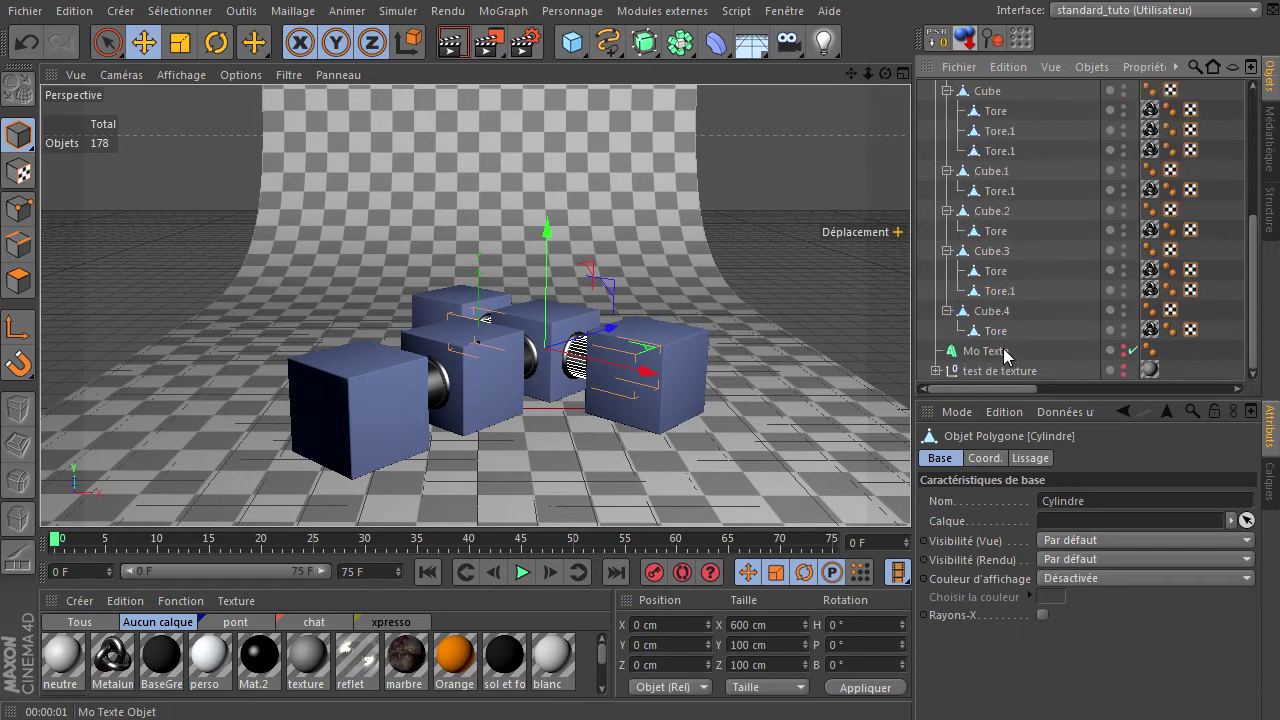
{"action": "left_click", "coordinate": [997, 331], "text": "shift"}
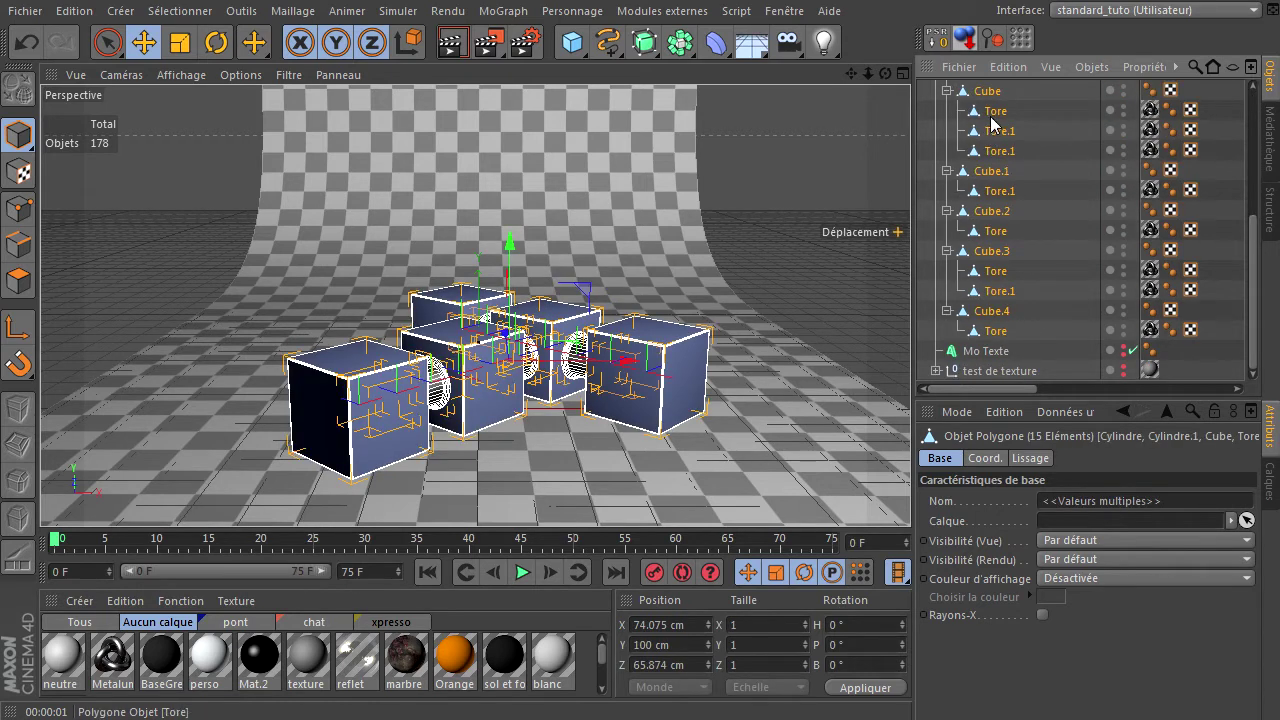
{"action": "right_click", "coordinate": [990, 118]}
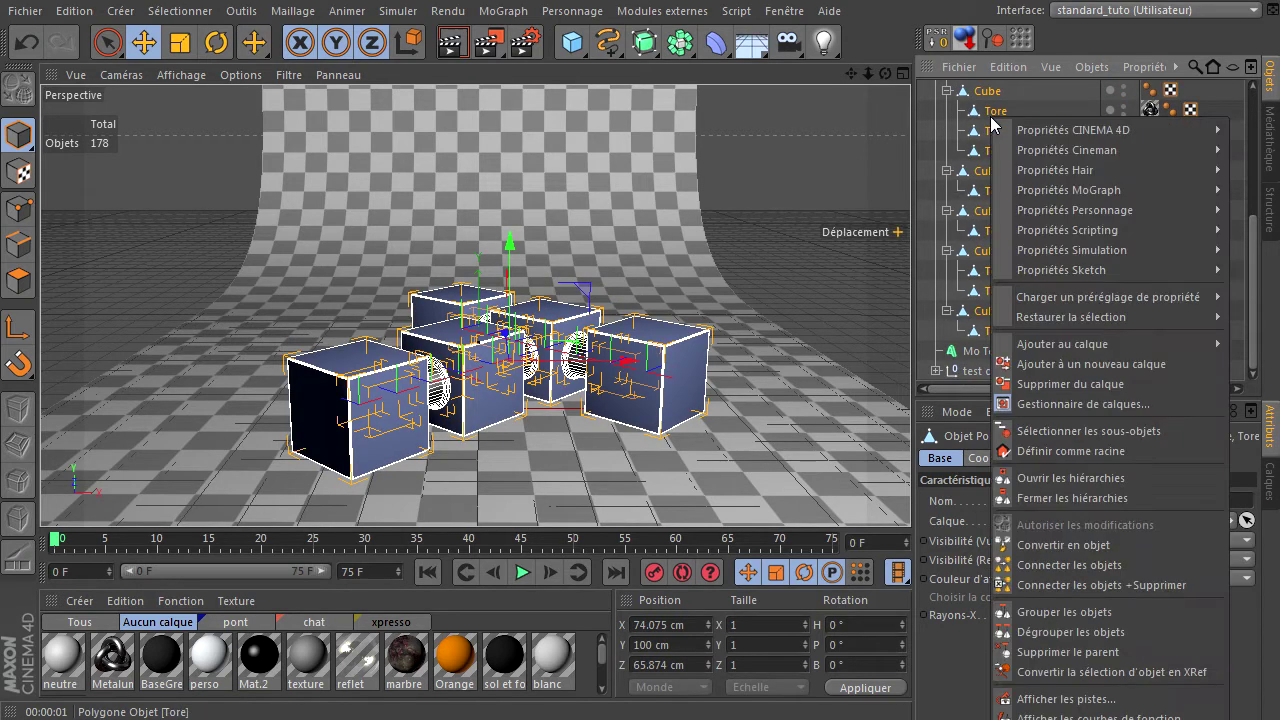
{"action": "left_click", "coordinate": [1084, 585]}
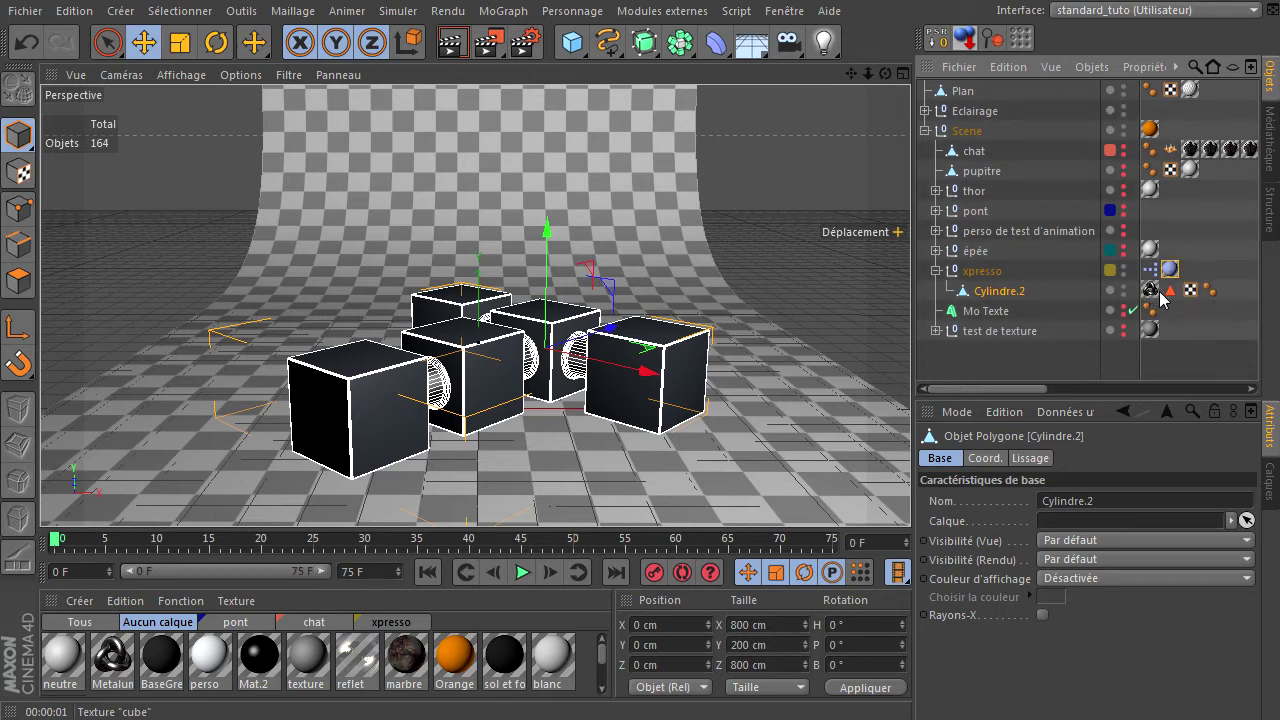
Step: Copy the cube texture tag onto Cylindre.2, with the polygon-selection tag ordered before it
{"action": "left_click_drag", "start_coordinate": [1160, 290], "coordinate": [1168, 300]}
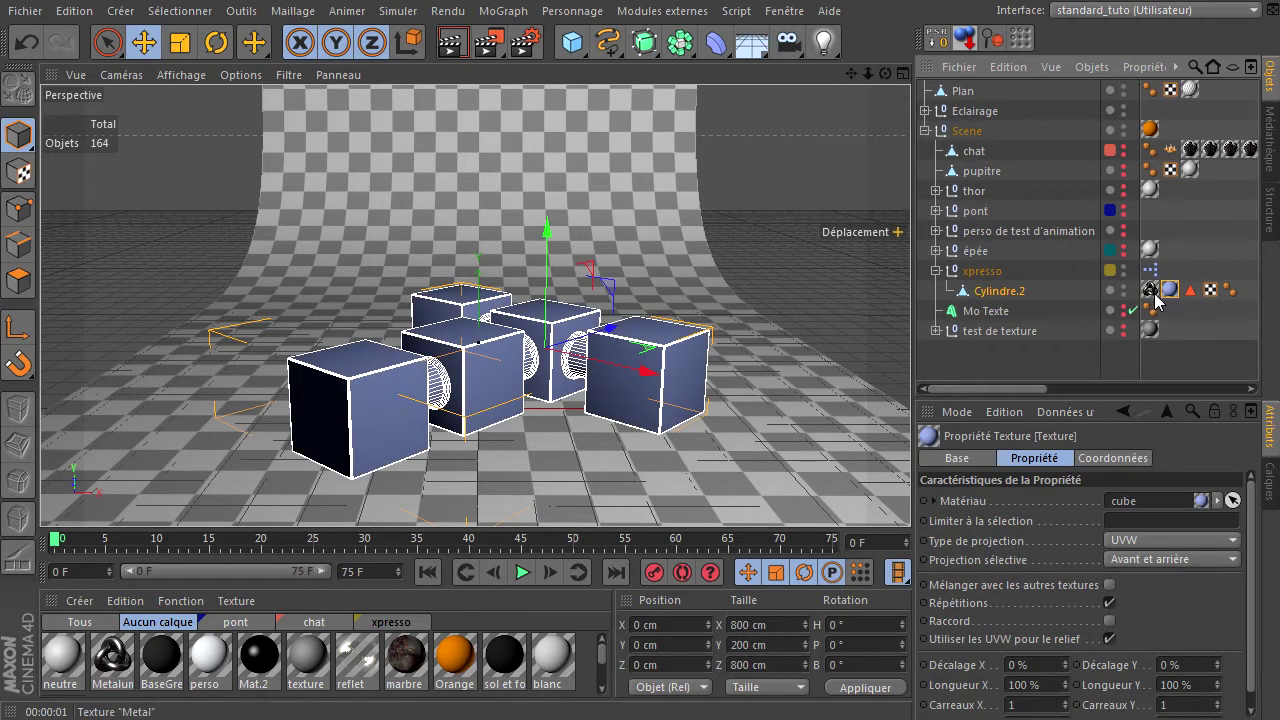
{"action": "left_click", "coordinate": [1004, 346]}
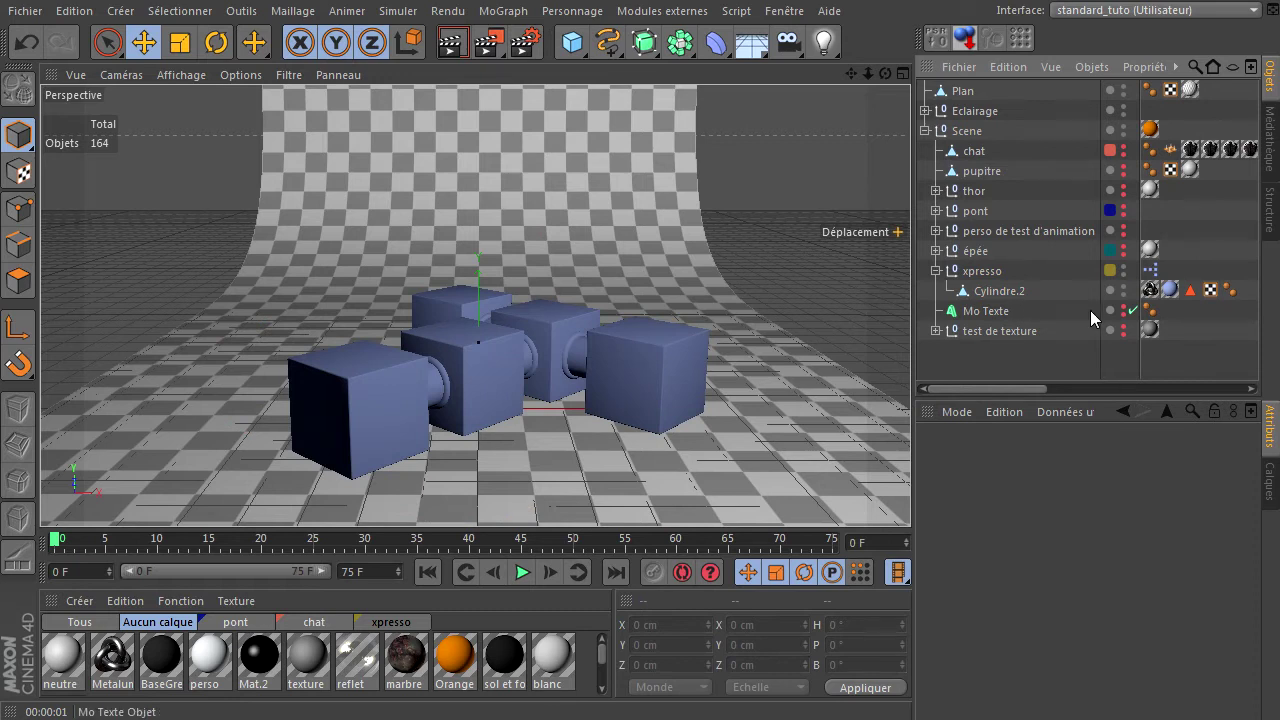
{"action": "left_click_drag", "start_coordinate": [1191, 292], "coordinate": [1150, 290]}
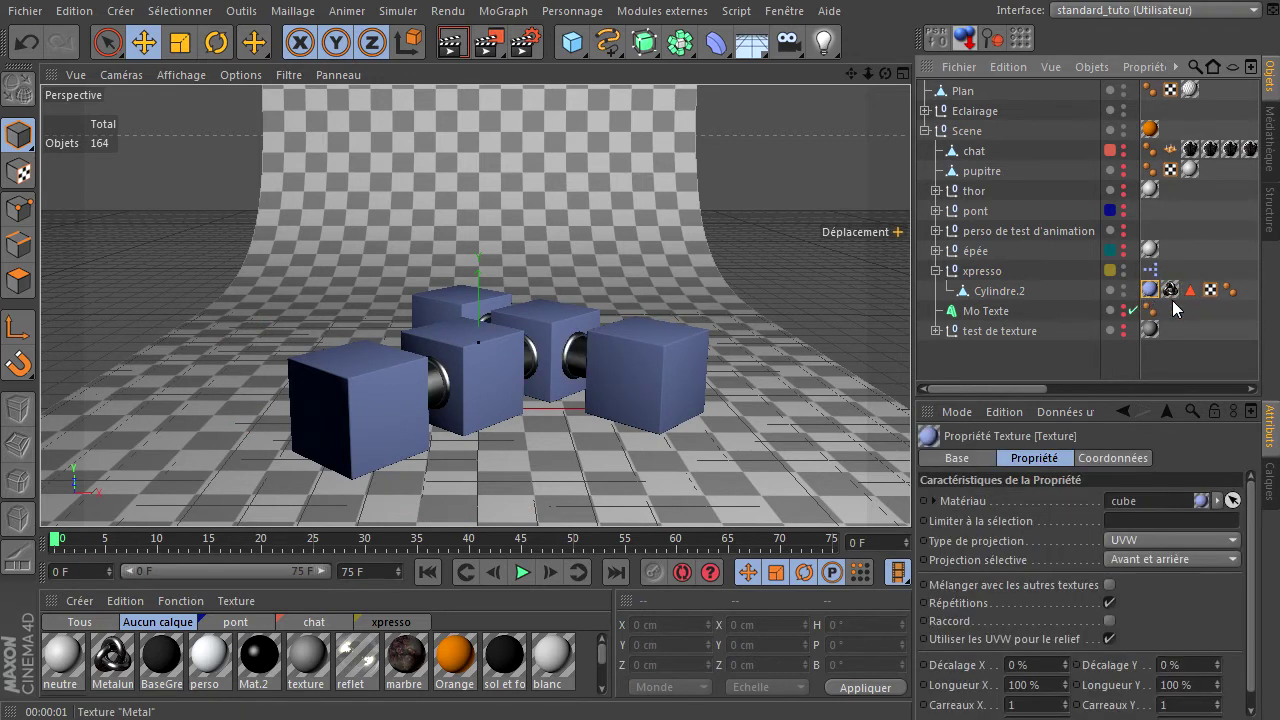
Step: Check Cylindre.2's Metal texture tag, then reselect Cylindre.2
{"action": "left_click", "coordinate": [1000, 291]}
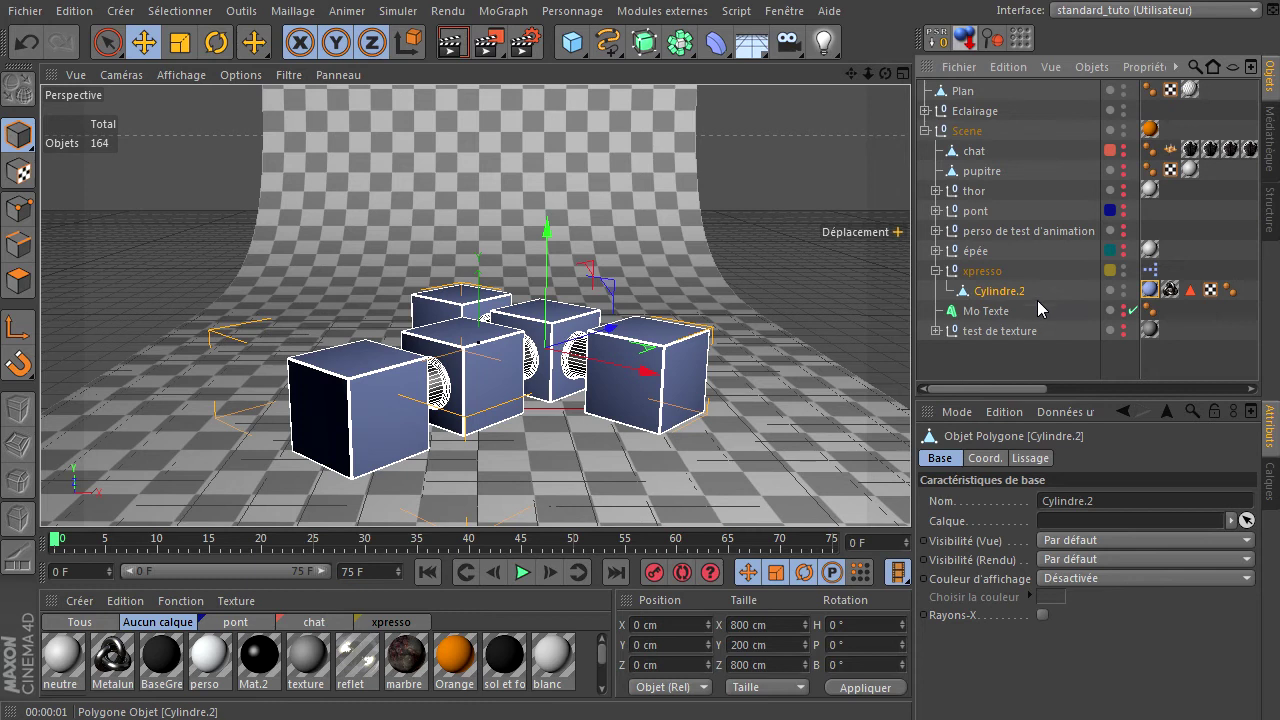
{"action": "left_click", "coordinate": [1170, 290]}
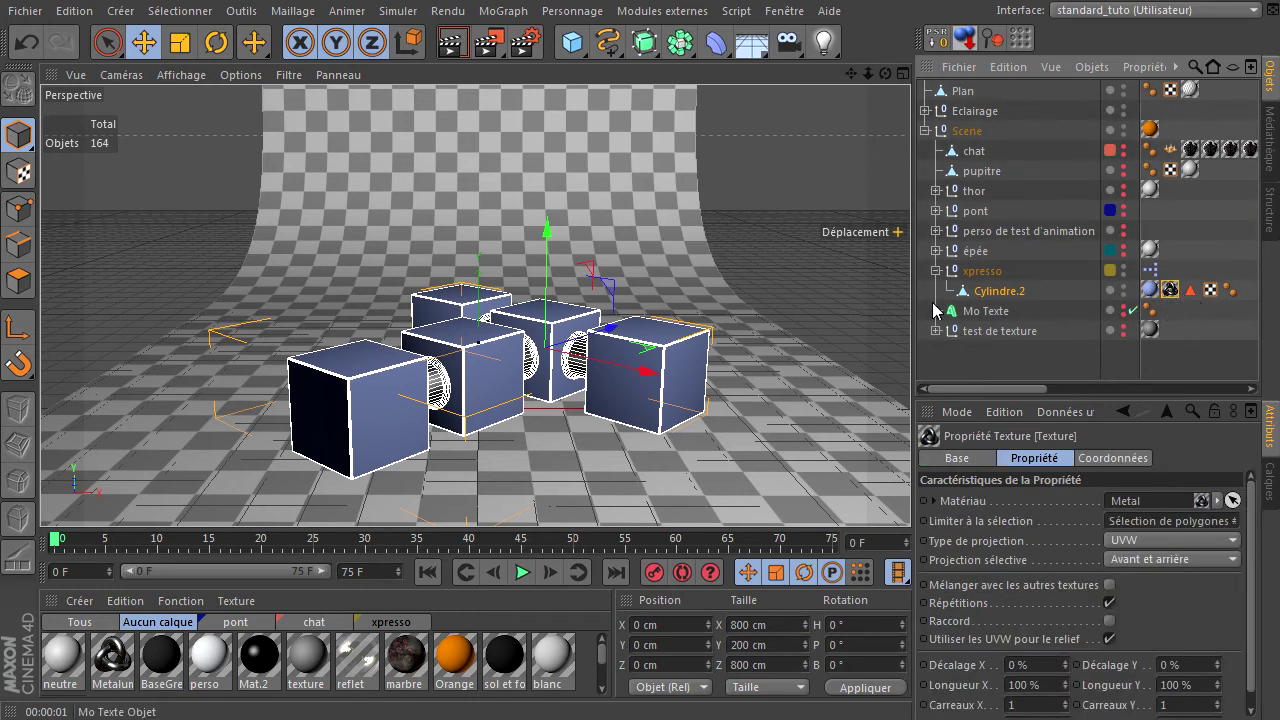
{"action": "left_click", "coordinate": [846, 282]}
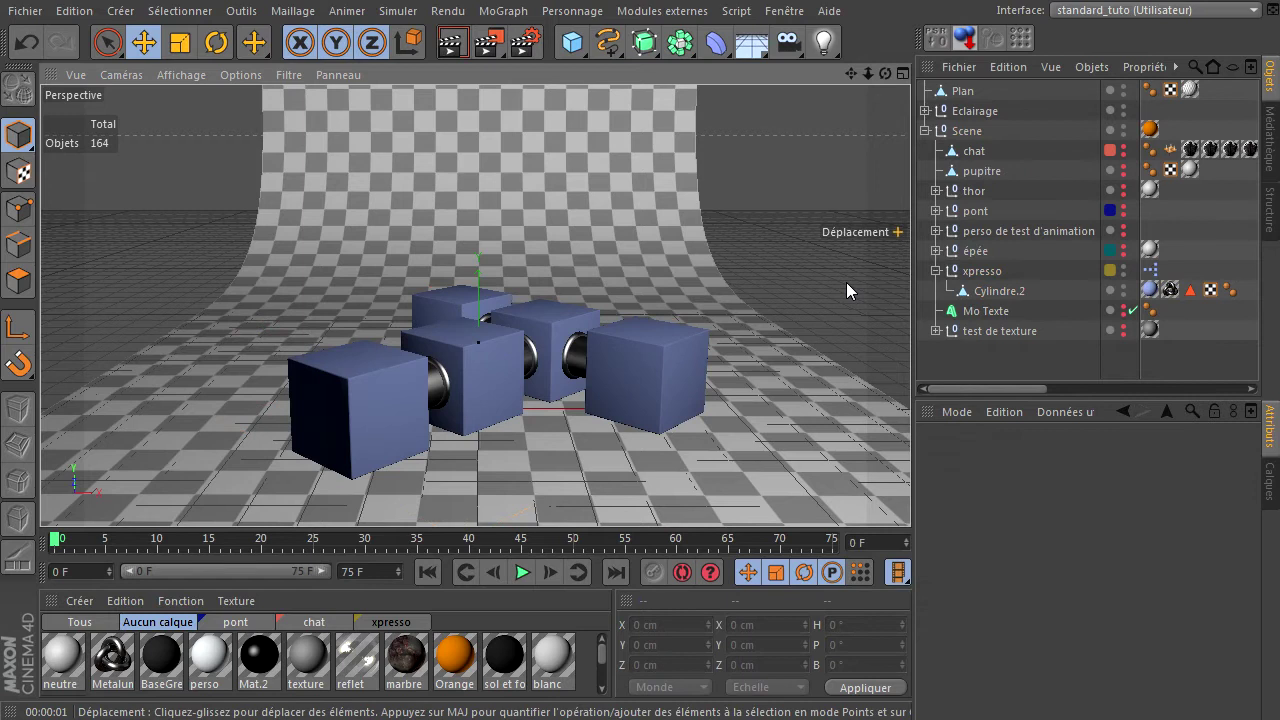
{"action": "left_click", "coordinate": [980, 297]}
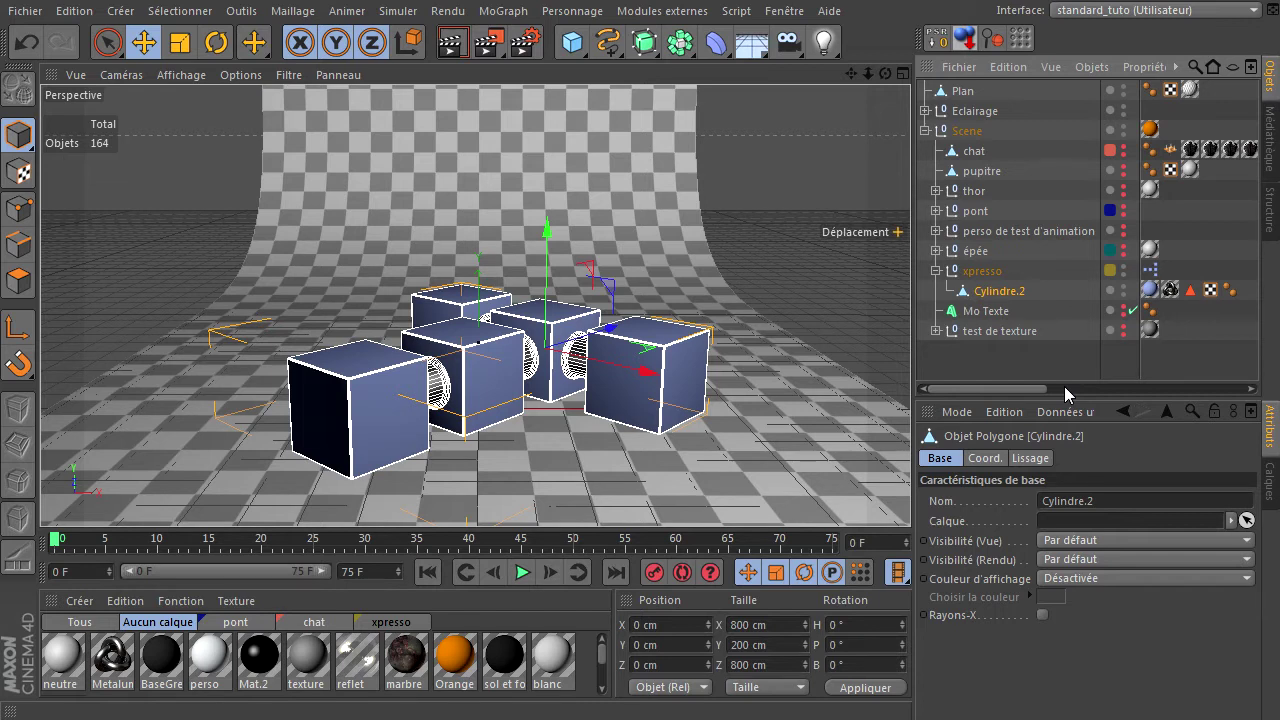
Step: Expand épée, then hide the xpresso cubes and show the sword via their visibility dots
{"action": "left_click", "coordinate": [936, 271]}
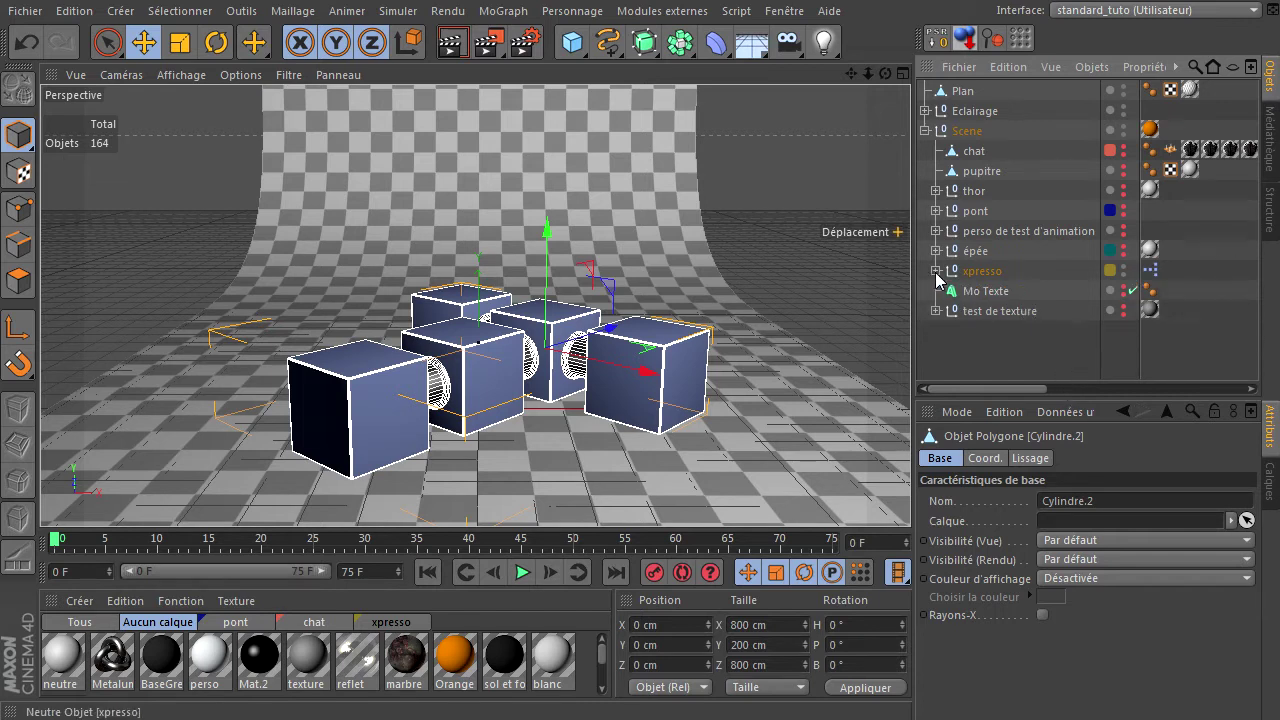
{"action": "left_click", "coordinate": [1011, 351]}
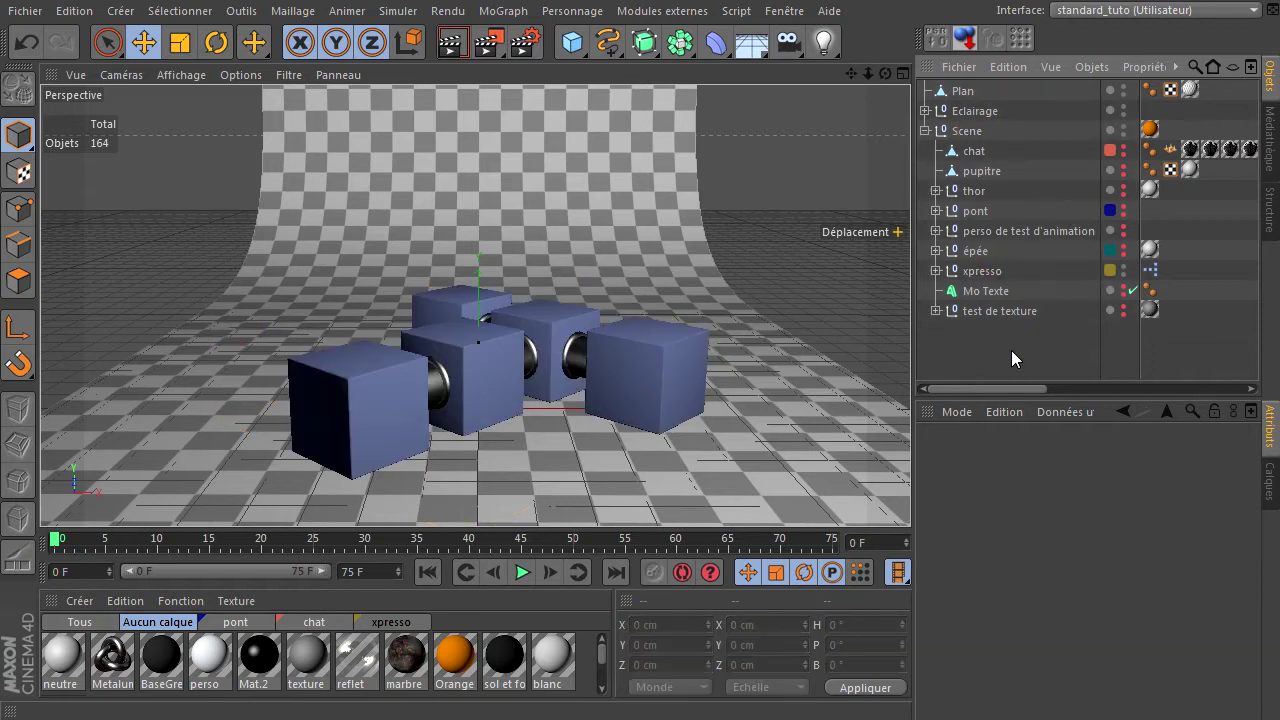
{"action": "left_click", "coordinate": [968, 253]}
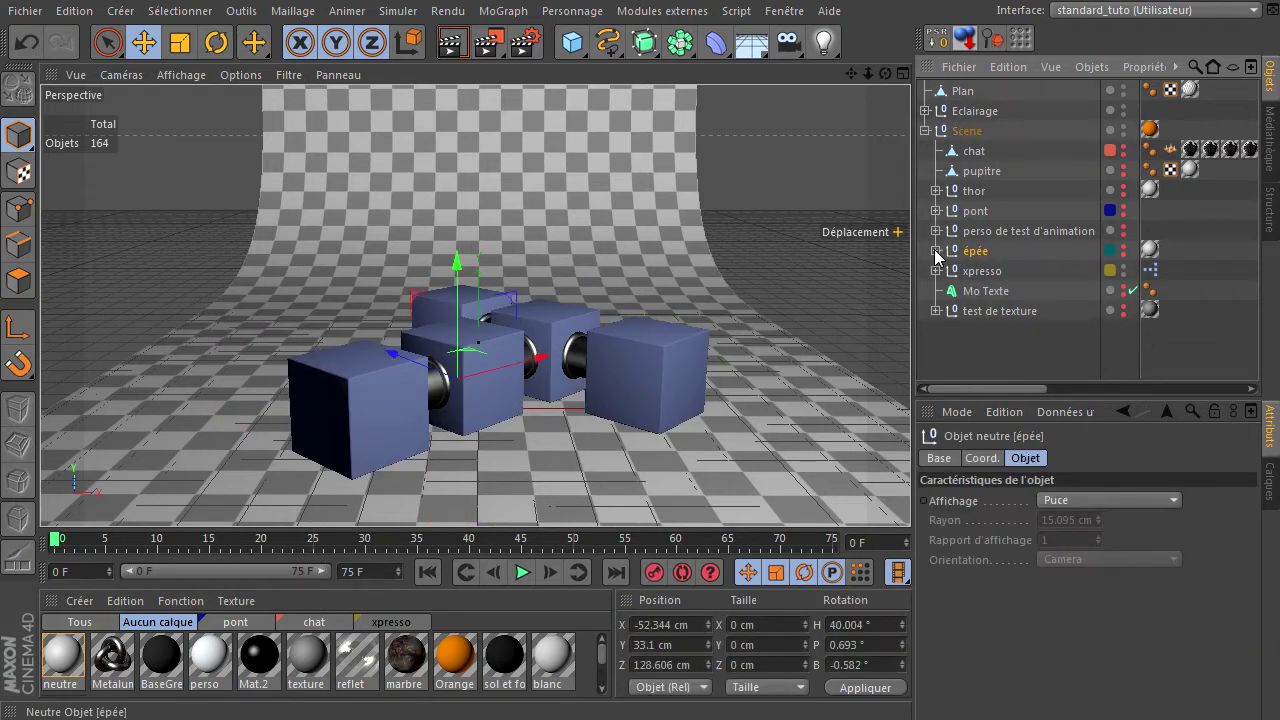
{"action": "left_click", "coordinate": [936, 251]}
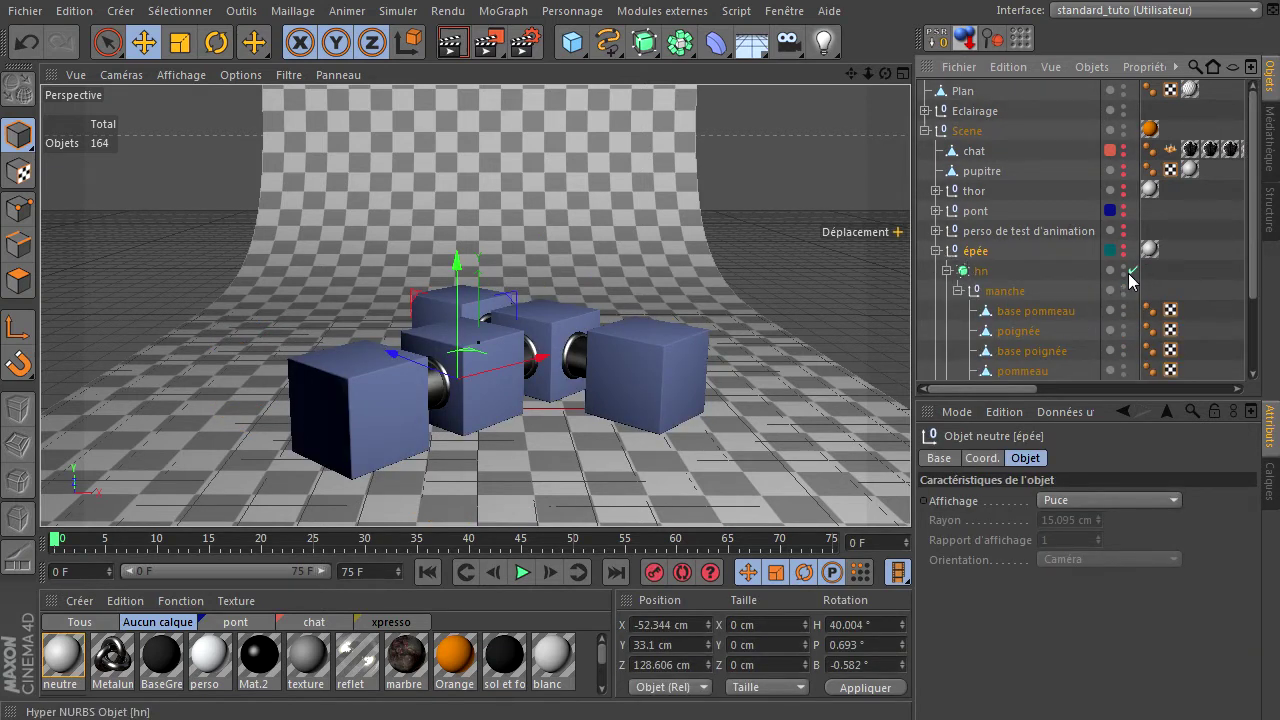
{"action": "scroll", "coordinate": [1130, 280], "scroll_direction": "down", "scroll_amount": 3}
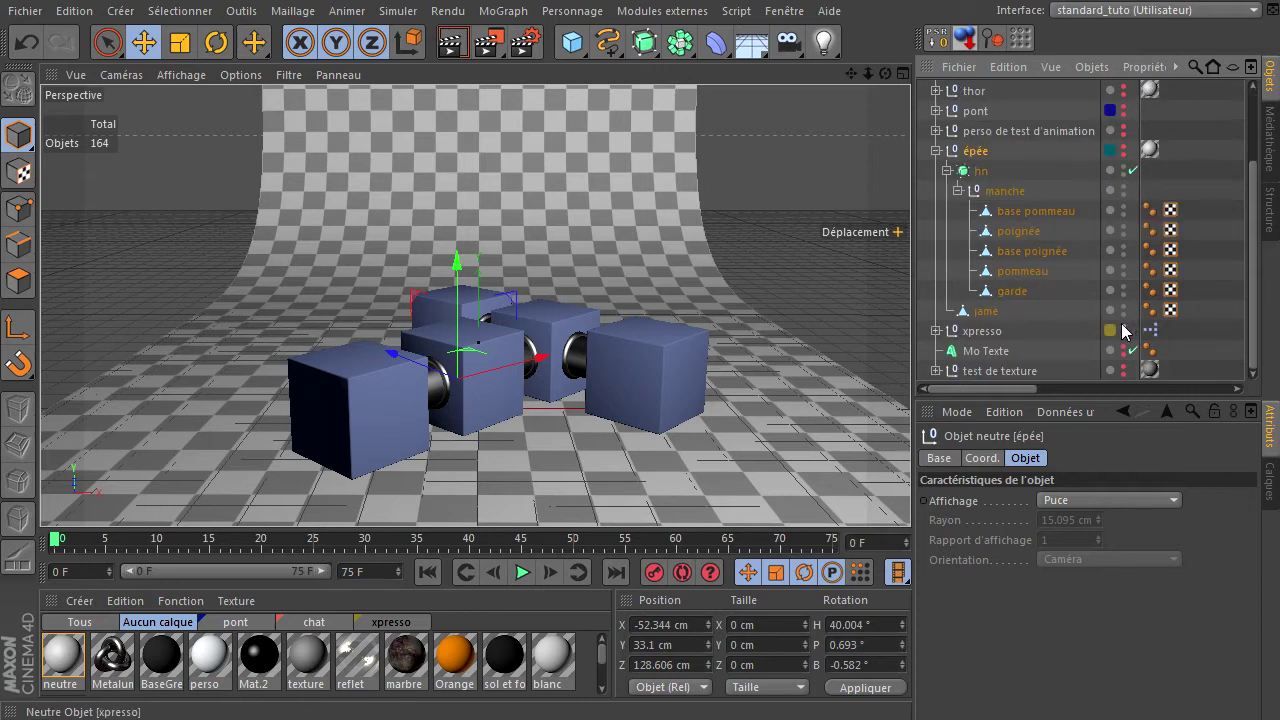
{"action": "left_click", "coordinate": [1123, 326]}
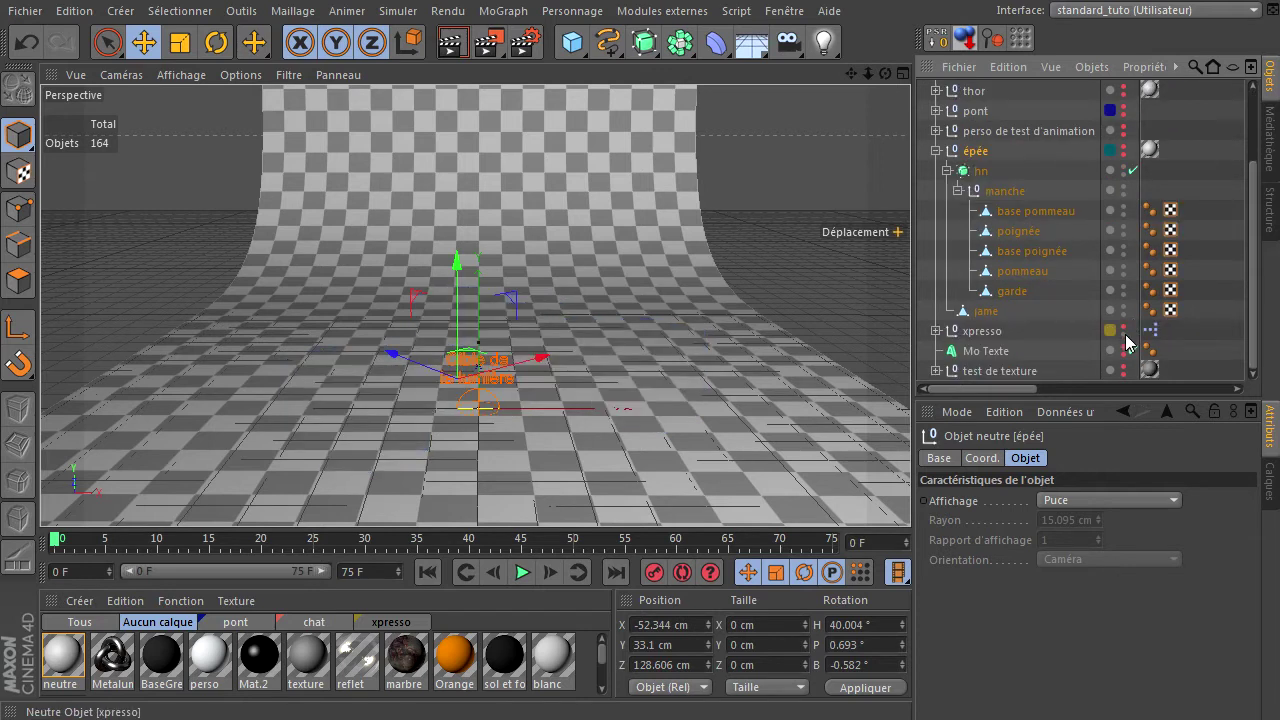
{"action": "left_click", "coordinate": [1124, 148]}
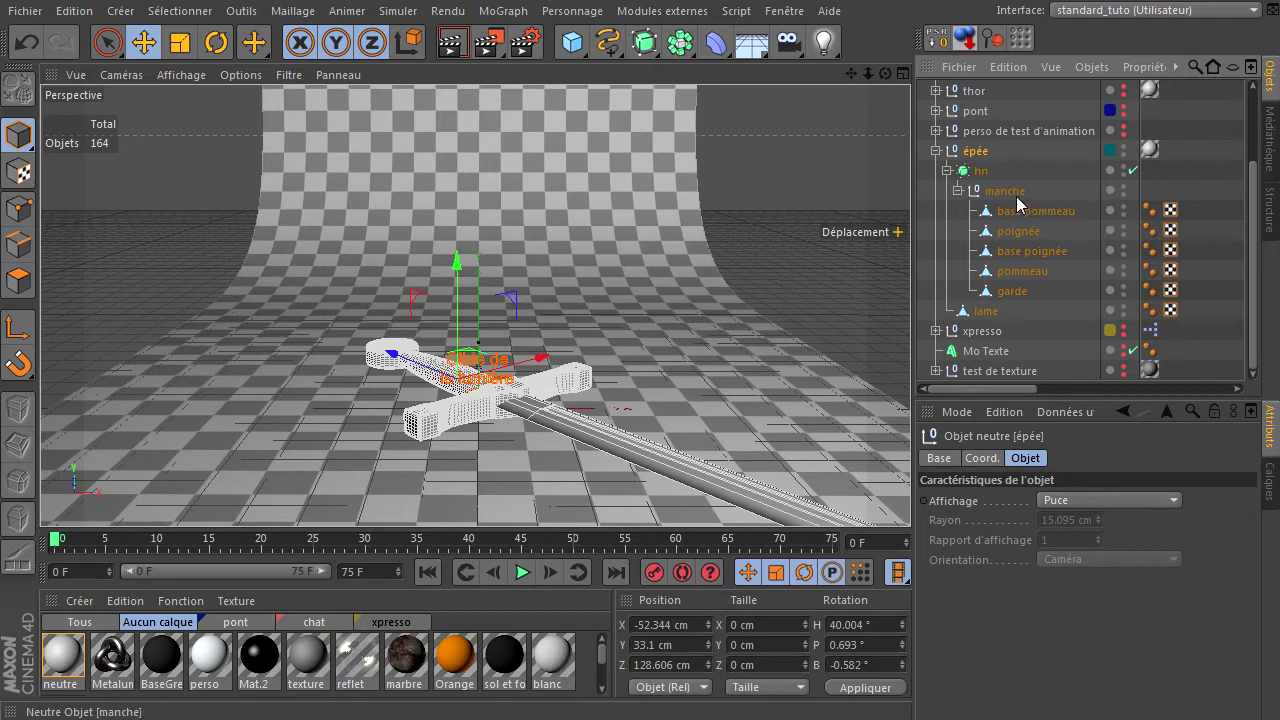
Step: Merge the handle parts, base pommeau through garde, into base pommeau.1
{"action": "left_click", "coordinate": [1012, 213]}
{"action": "left_click", "coordinate": [1012, 292]}
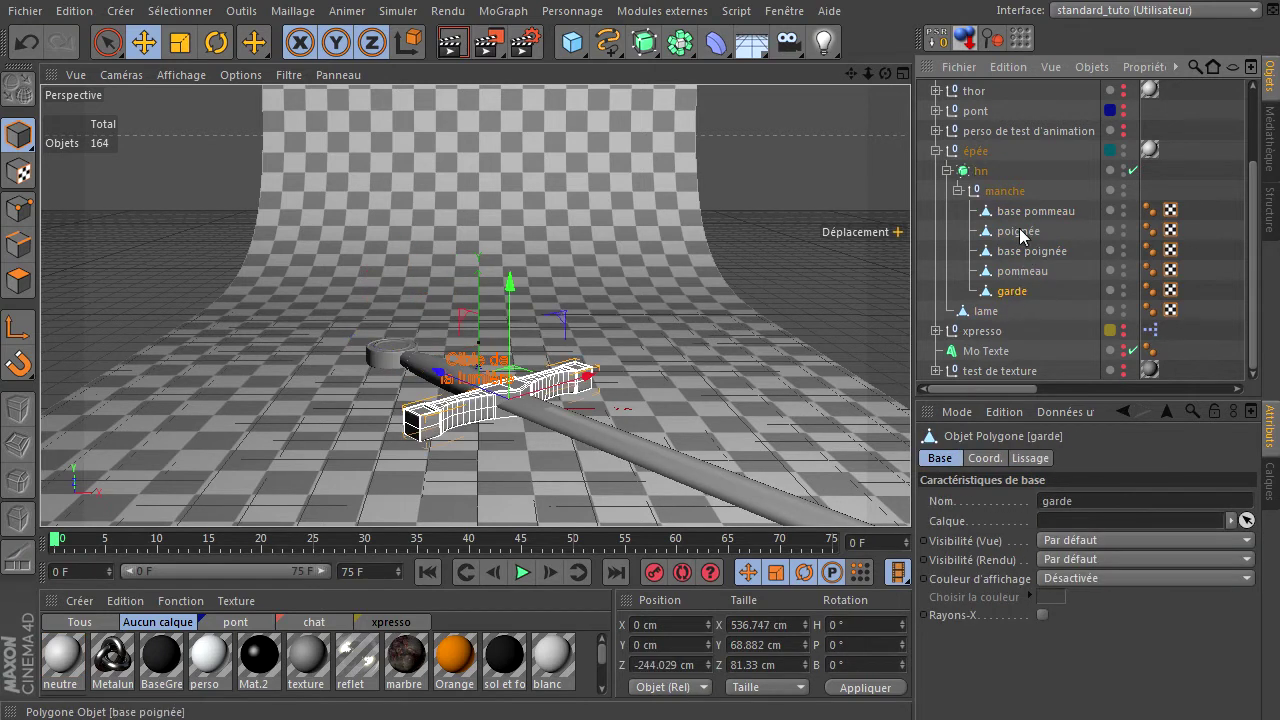
{"action": "left_click", "coordinate": [1028, 215], "text": "shift"}
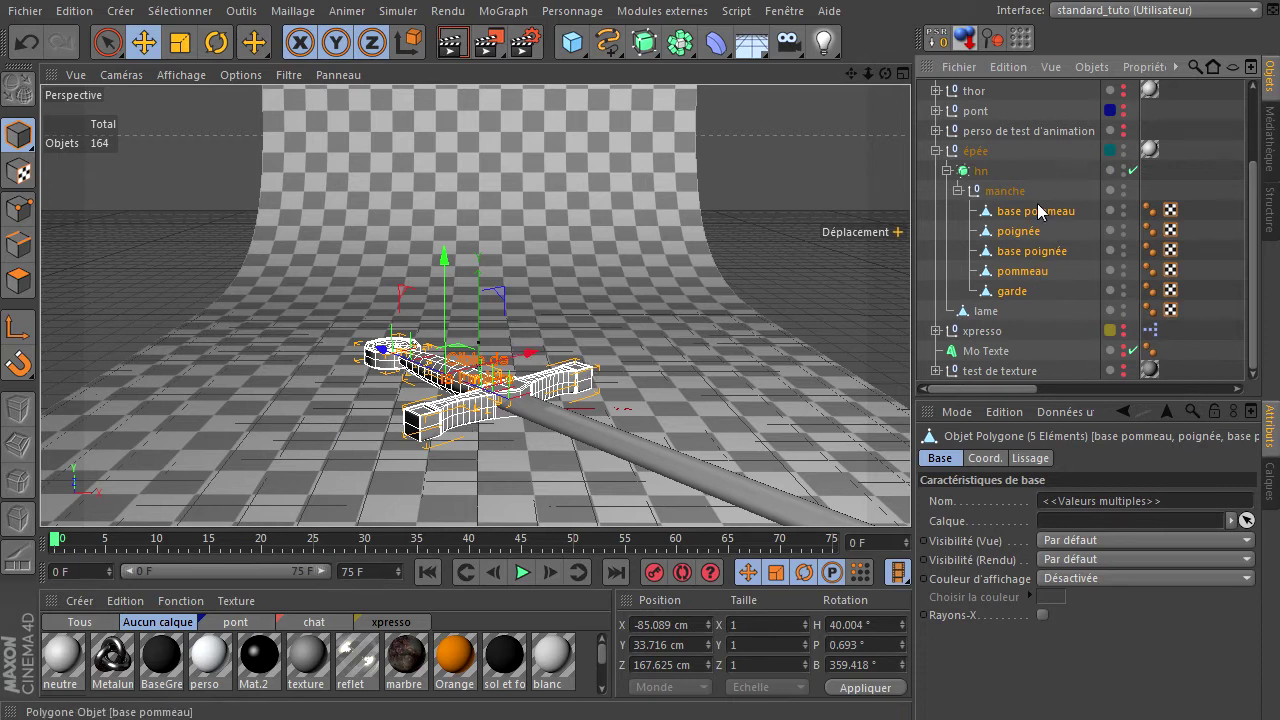
{"action": "right_click", "coordinate": [1026, 214]}
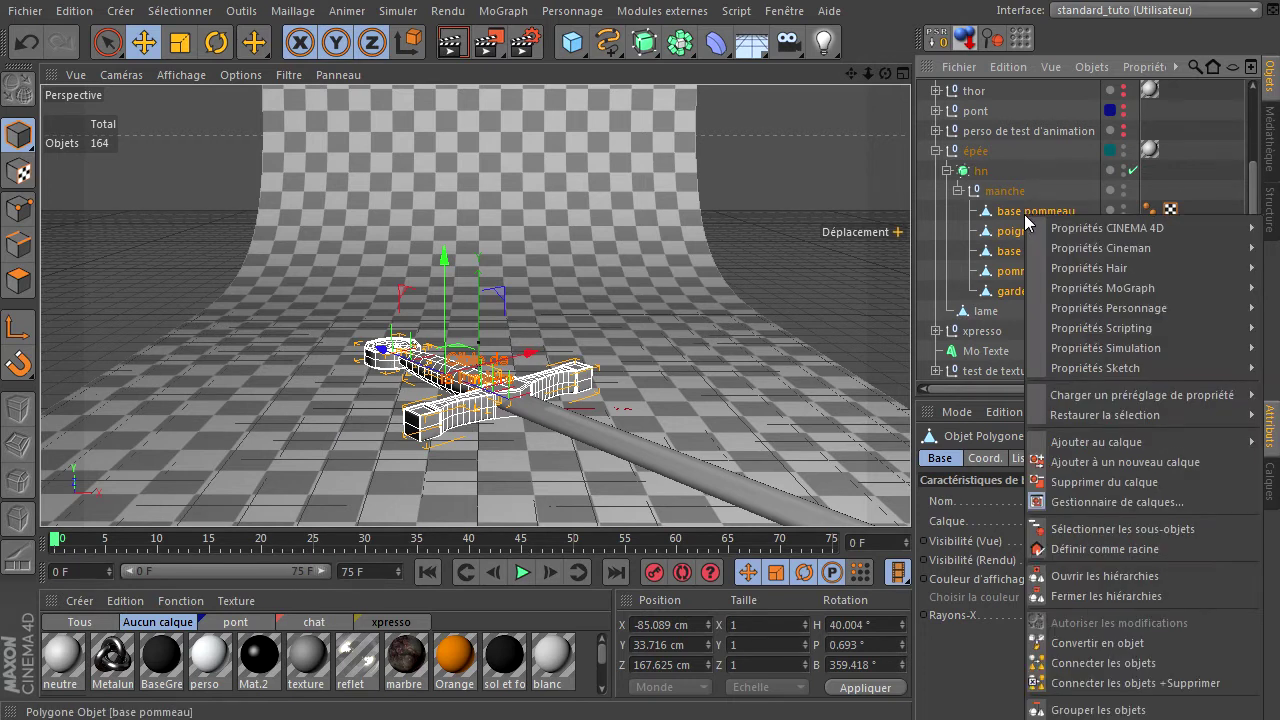
{"action": "left_click", "coordinate": [1090, 685]}
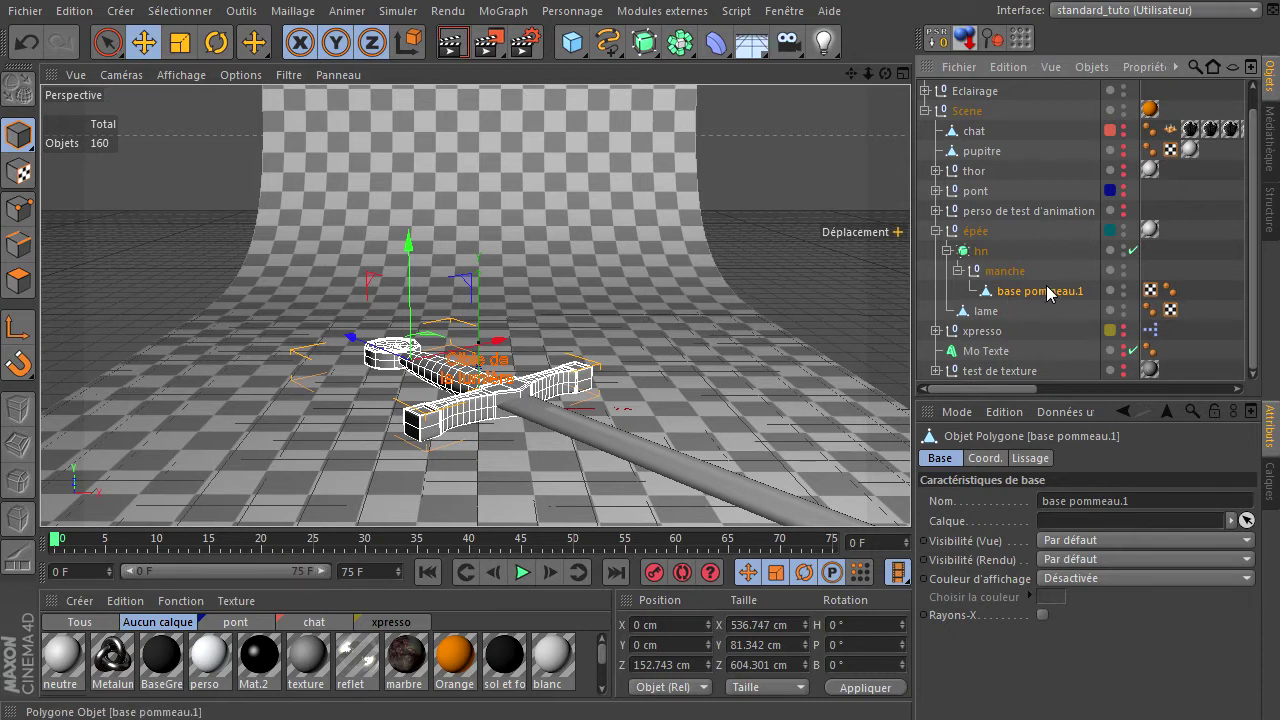
Step: Move base pommeau.1 directly under hn and delete the empty manche group
{"action": "left_click", "coordinate": [996, 270]}
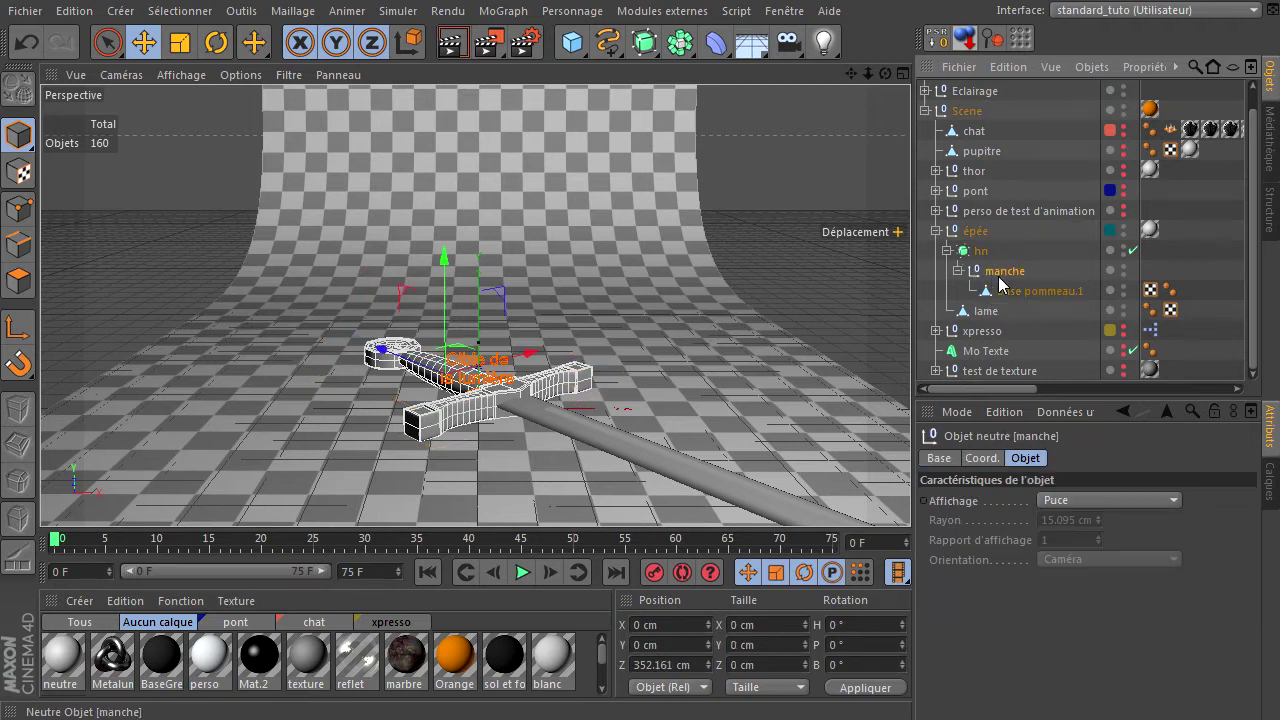
{"action": "left_click_drag", "start_coordinate": [1004, 298], "coordinate": [998, 264]}
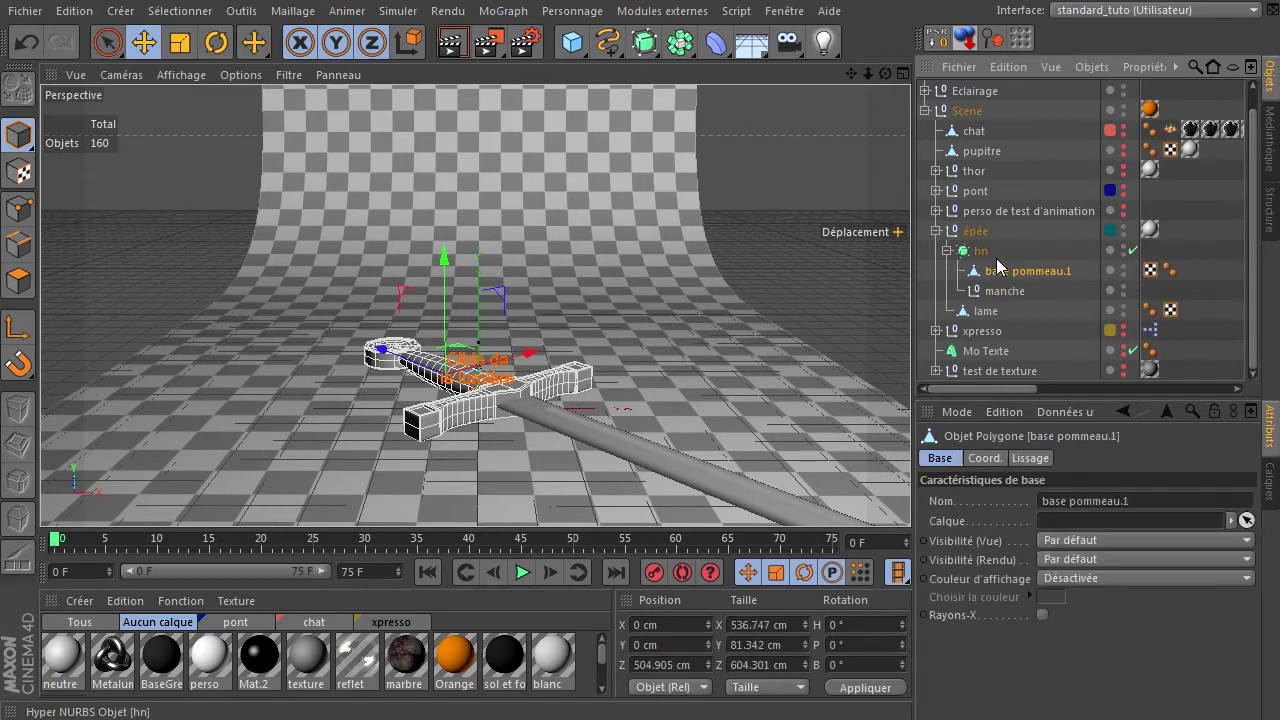
{"action": "left_click", "coordinate": [999, 292]}
{"action": "key", "text": "Delete"}
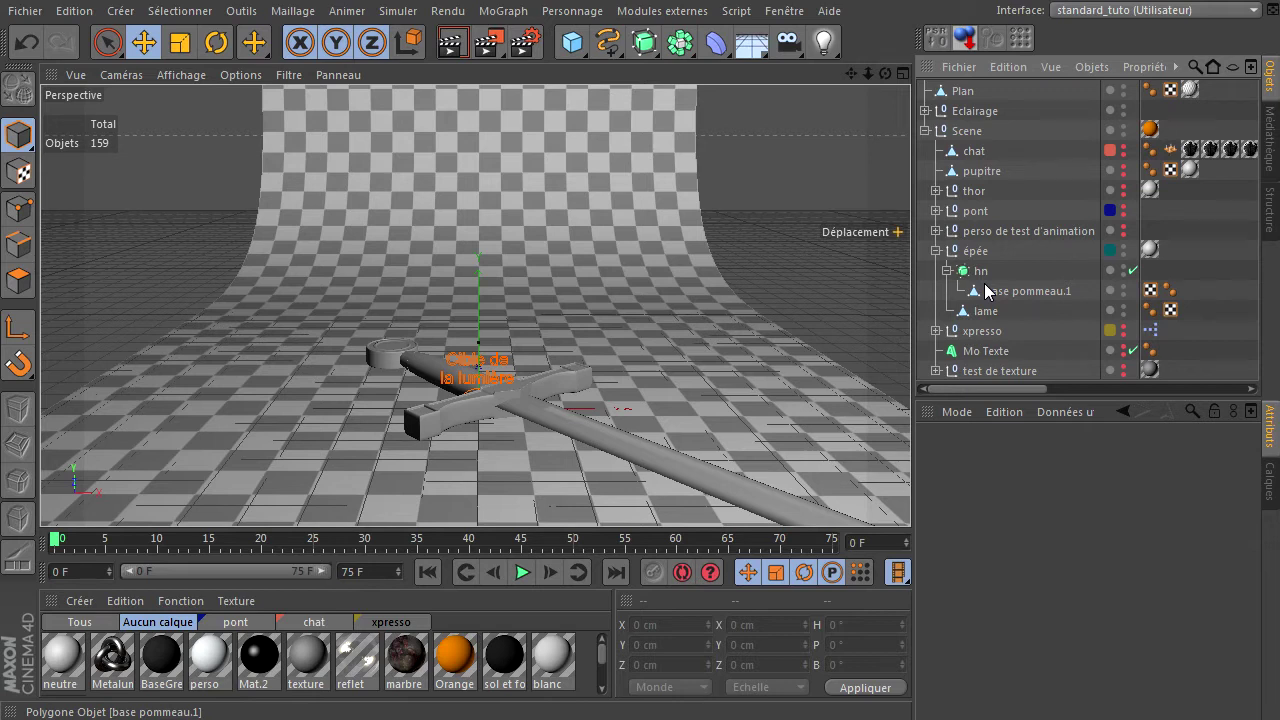
Step: Select hn and switch the viewport to Ombrage de Gouraud (lignes)
{"action": "left_click", "coordinate": [978, 276]}
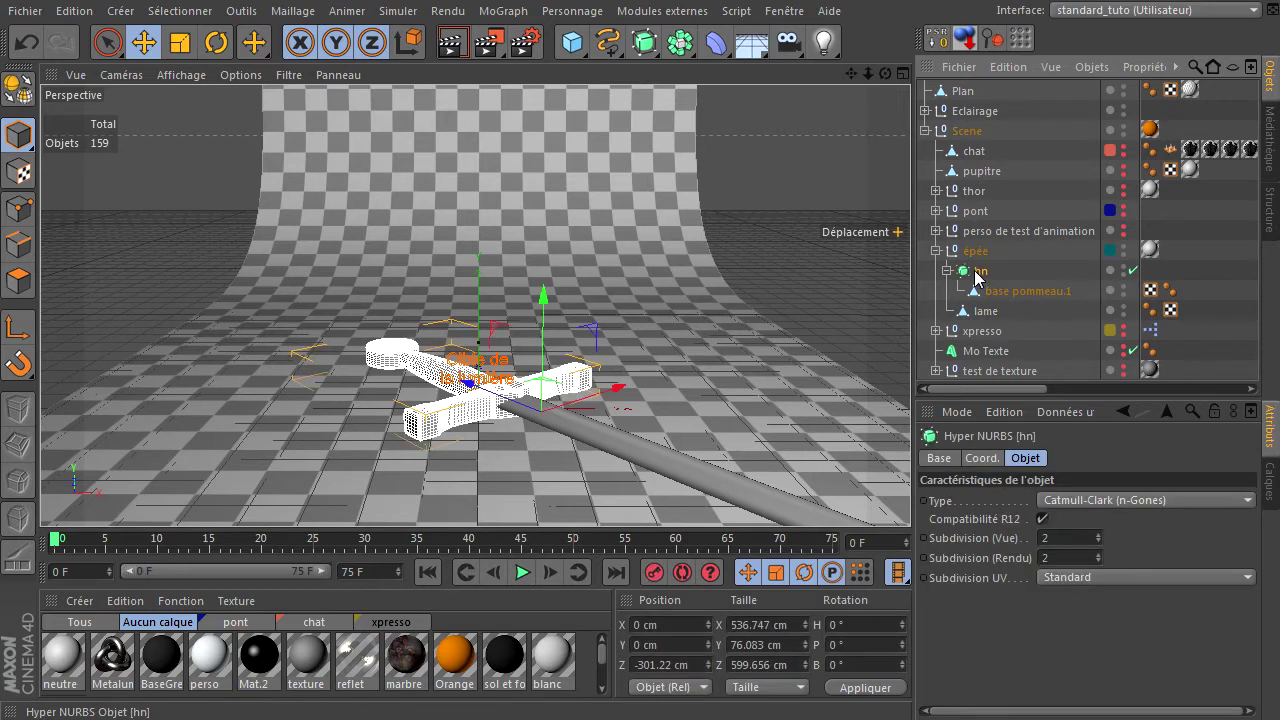
{"action": "left_click", "coordinate": [1098, 554]}
{"action": "left_click", "coordinate": [1085, 541]}
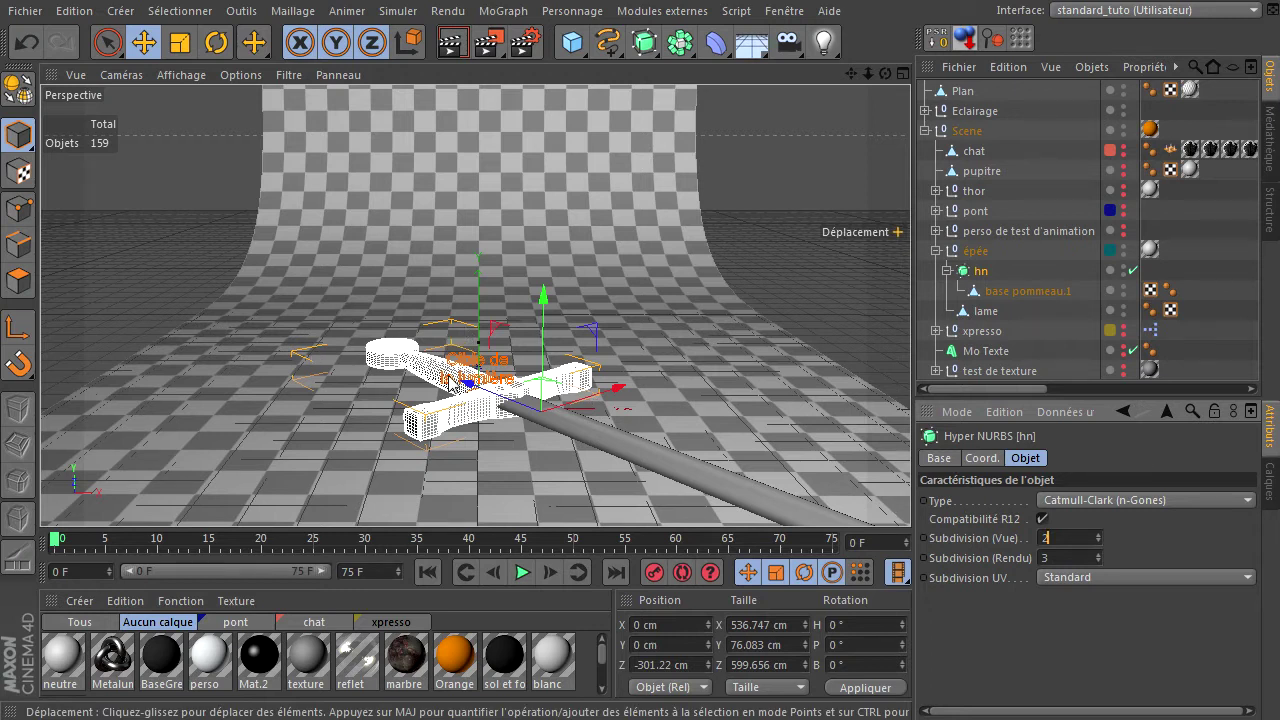
{"action": "left_click", "coordinate": [179, 75]}
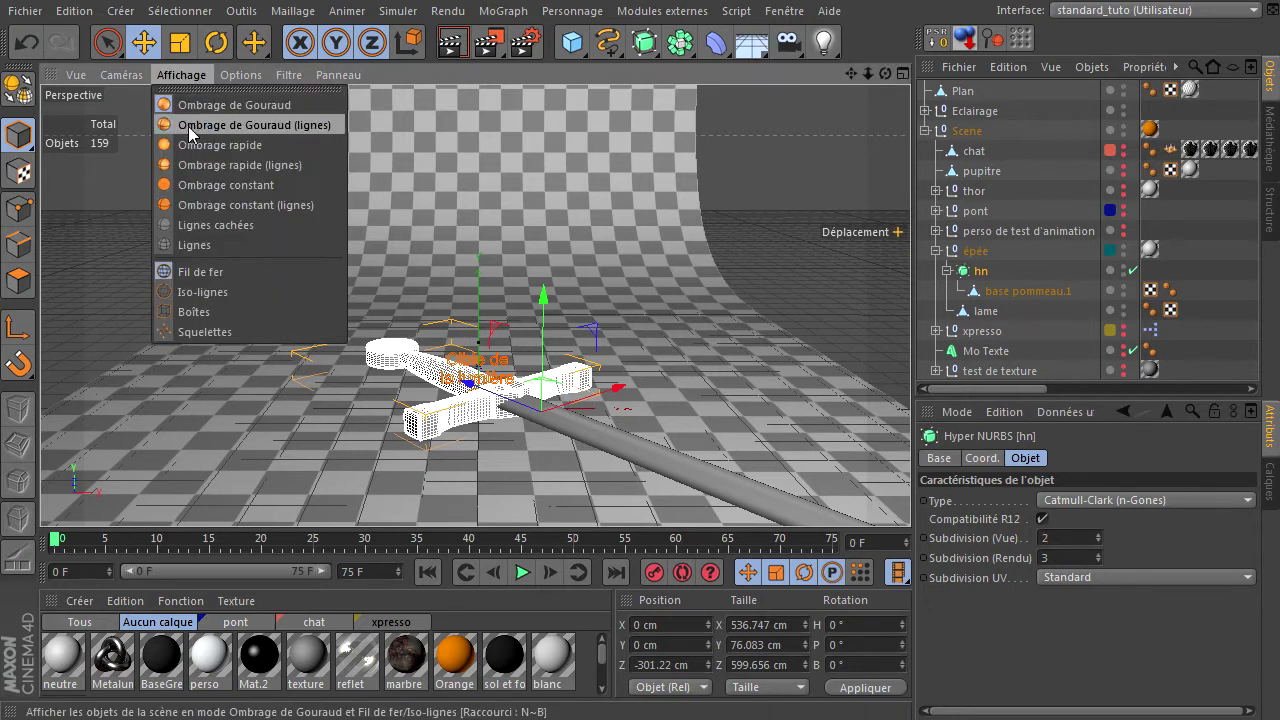
{"action": "left_click", "coordinate": [194, 128]}
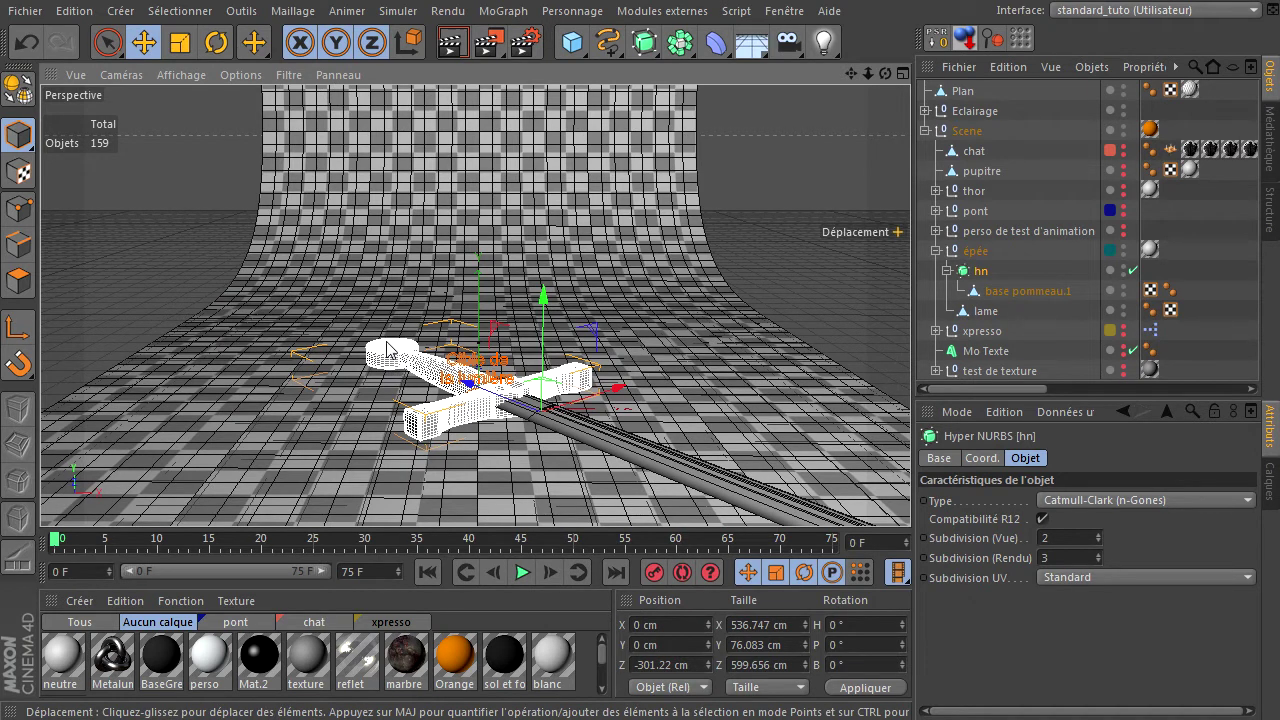
Step: Settle hn's editor and render subdivision at 2, then hide the épée sword
{"action": "left_click", "coordinate": [1078, 541]}
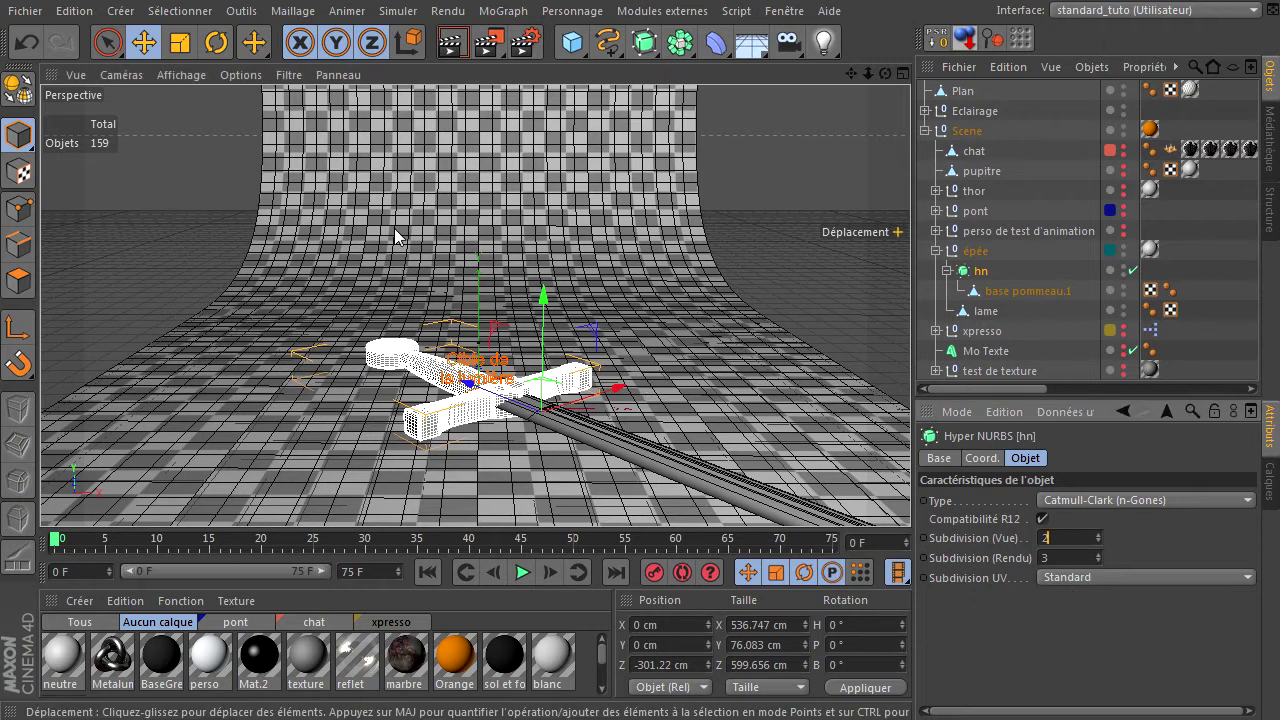
{"action": "left_click", "coordinate": [451, 42]}
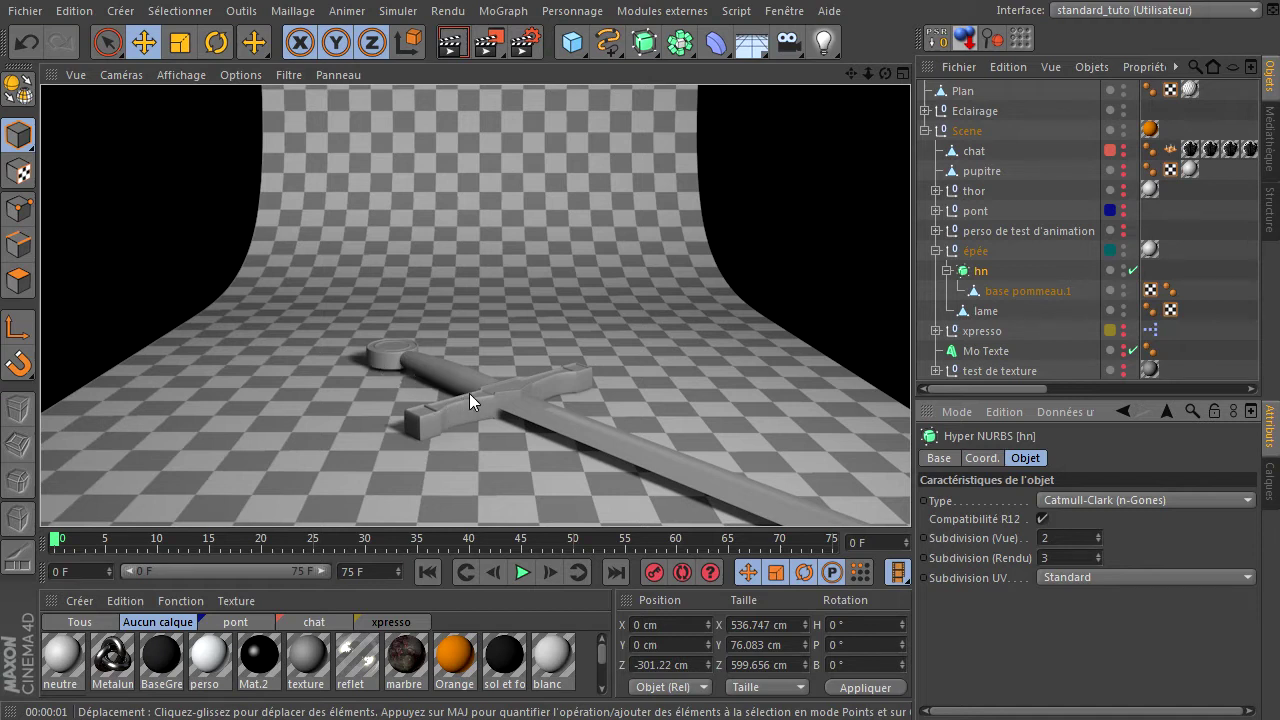
{"action": "left_click", "coordinate": [1099, 534]}
{"action": "left_click", "coordinate": [1097, 541]}
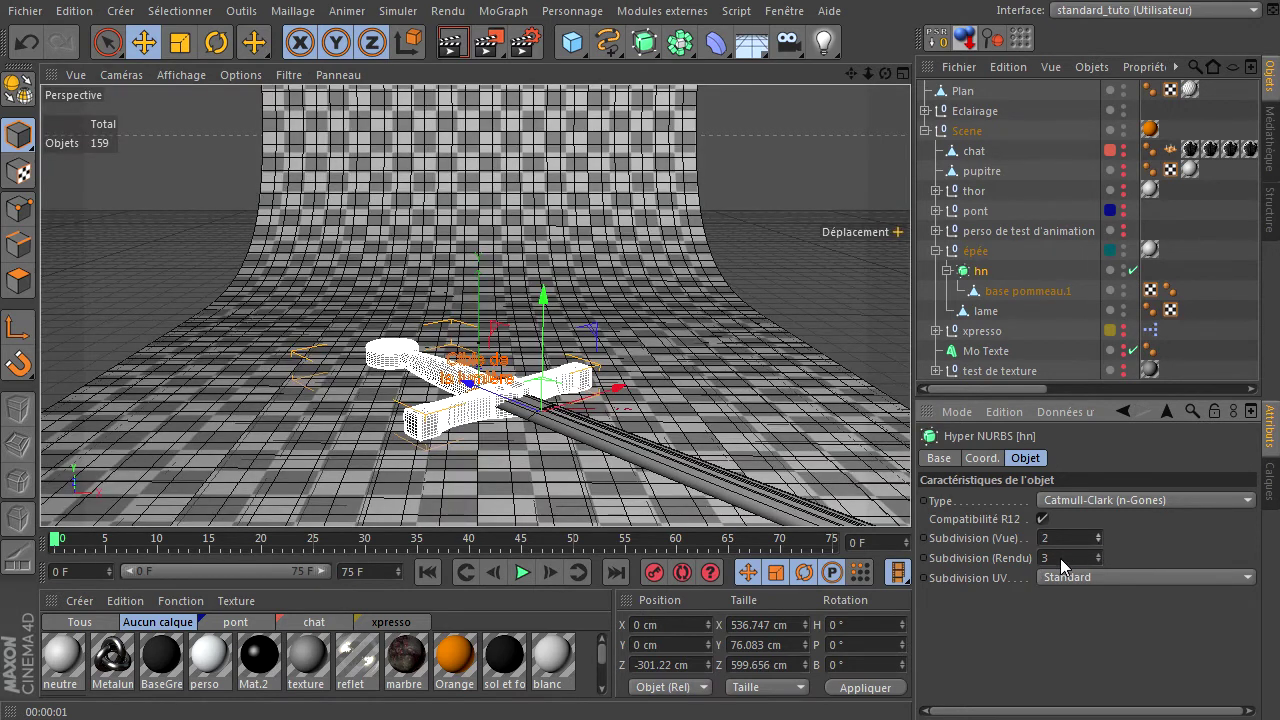
{"action": "left_click", "coordinate": [1065, 562]}
{"action": "left_click", "coordinate": [1066, 557]}
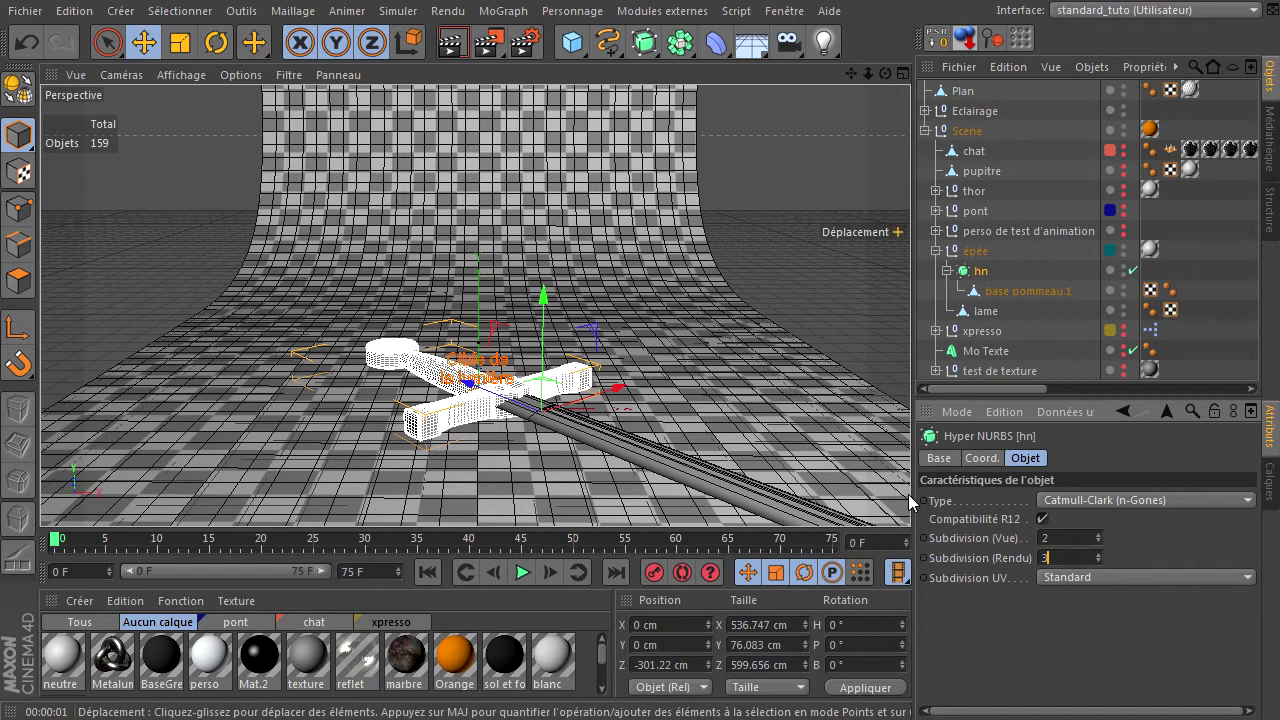
{"action": "left_click", "coordinate": [1097, 559]}
{"action": "left_click", "coordinate": [1087, 556]}
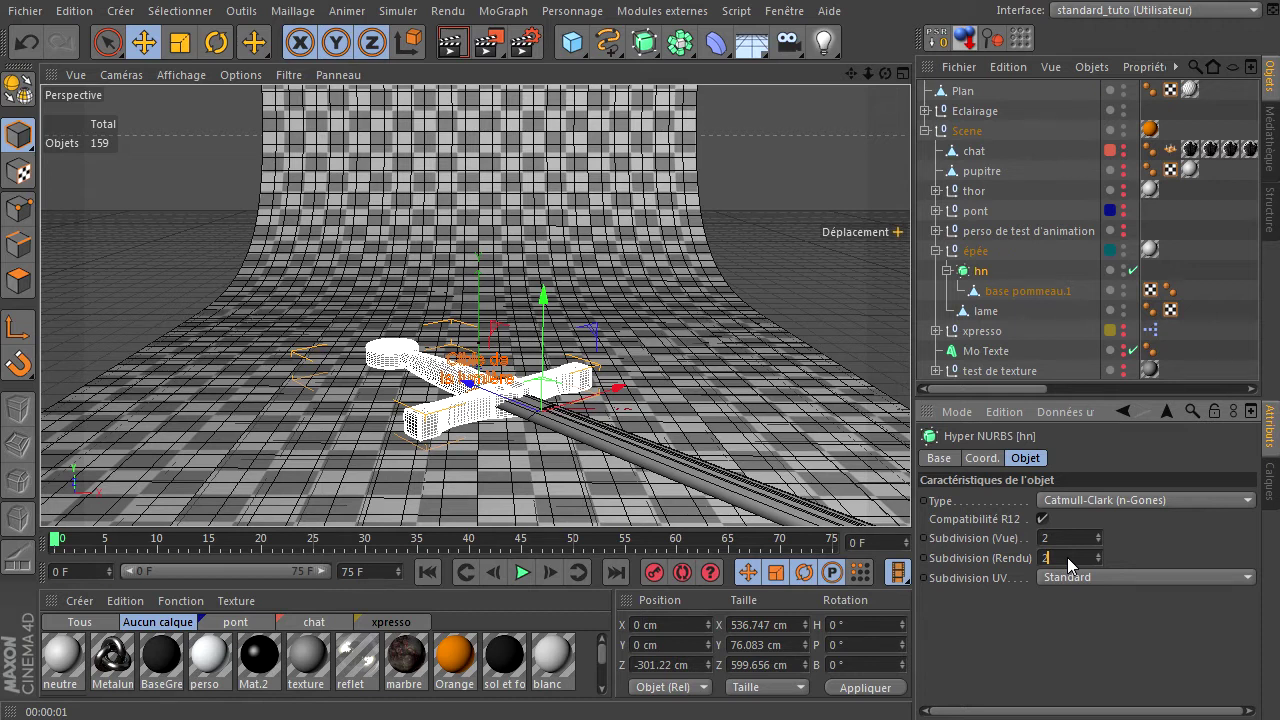
{"action": "type", "text": "4"}
{"action": "left_click", "coordinate": [1031, 654]}
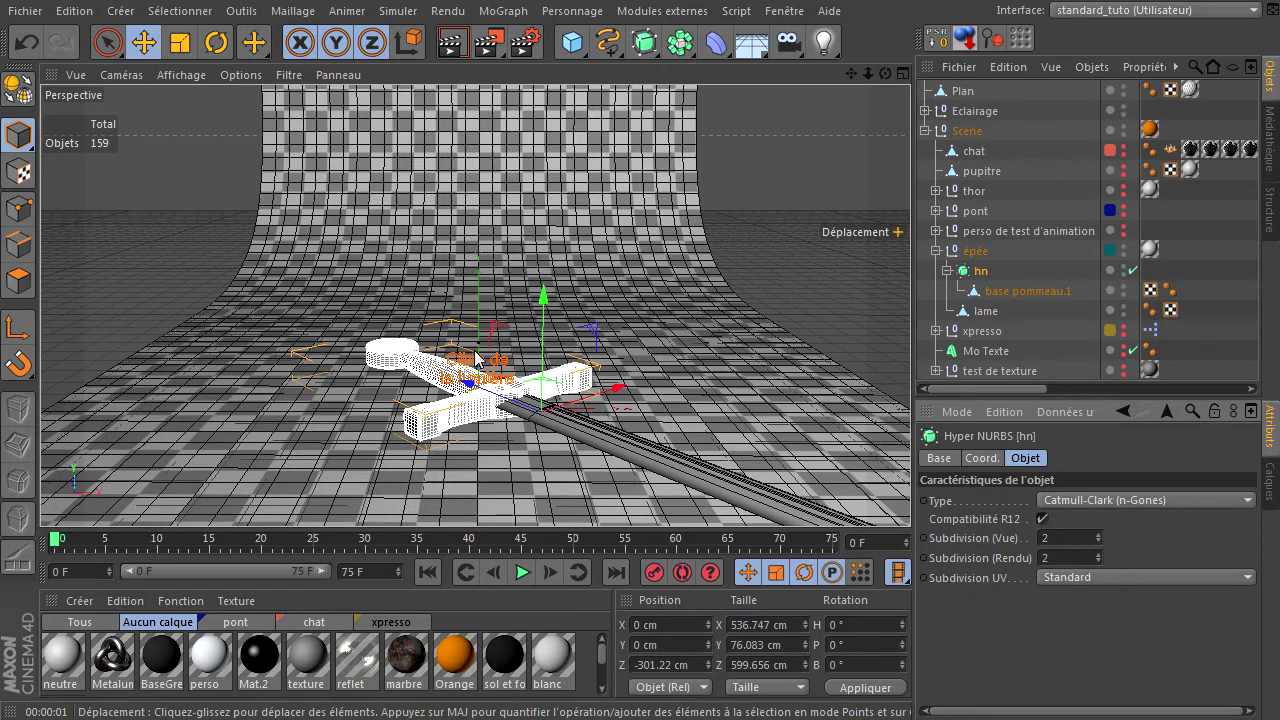
{"action": "left_click", "coordinate": [1123, 252]}
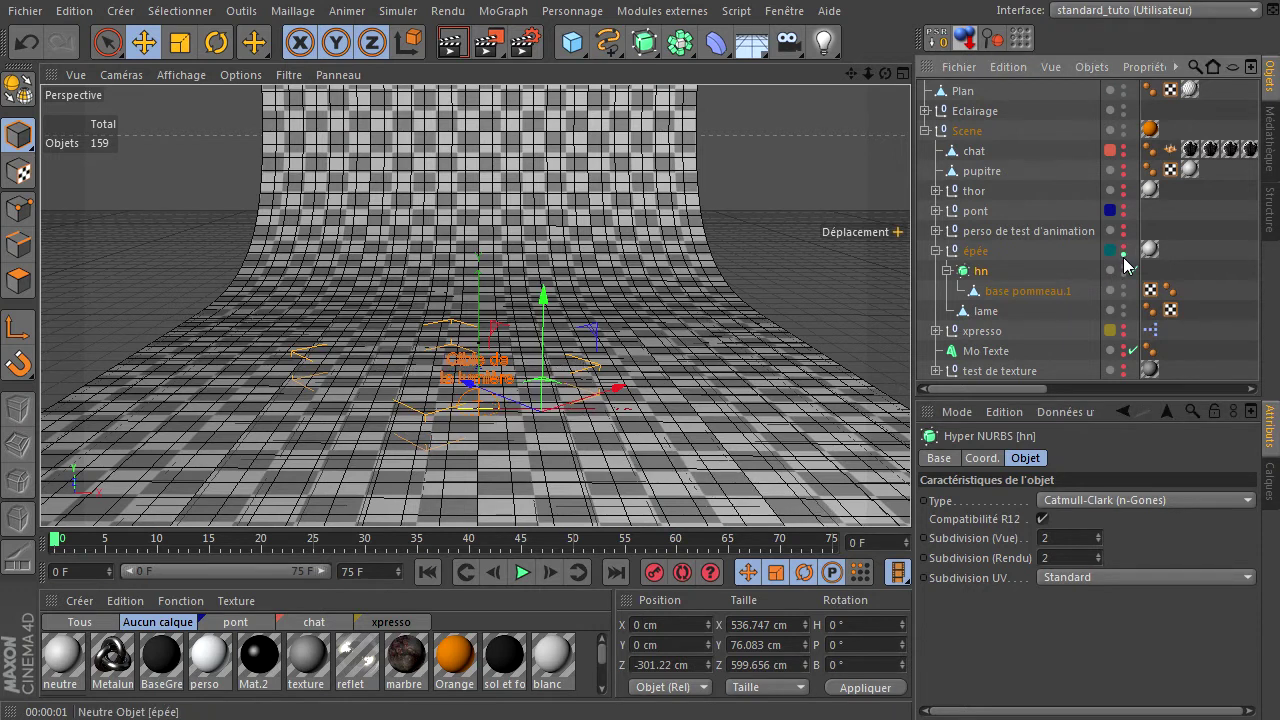
Step: Collapse épée, try a Révolution NURBS with Début cap set to Sans, then delete it
{"action": "left_click", "coordinate": [936, 251]}
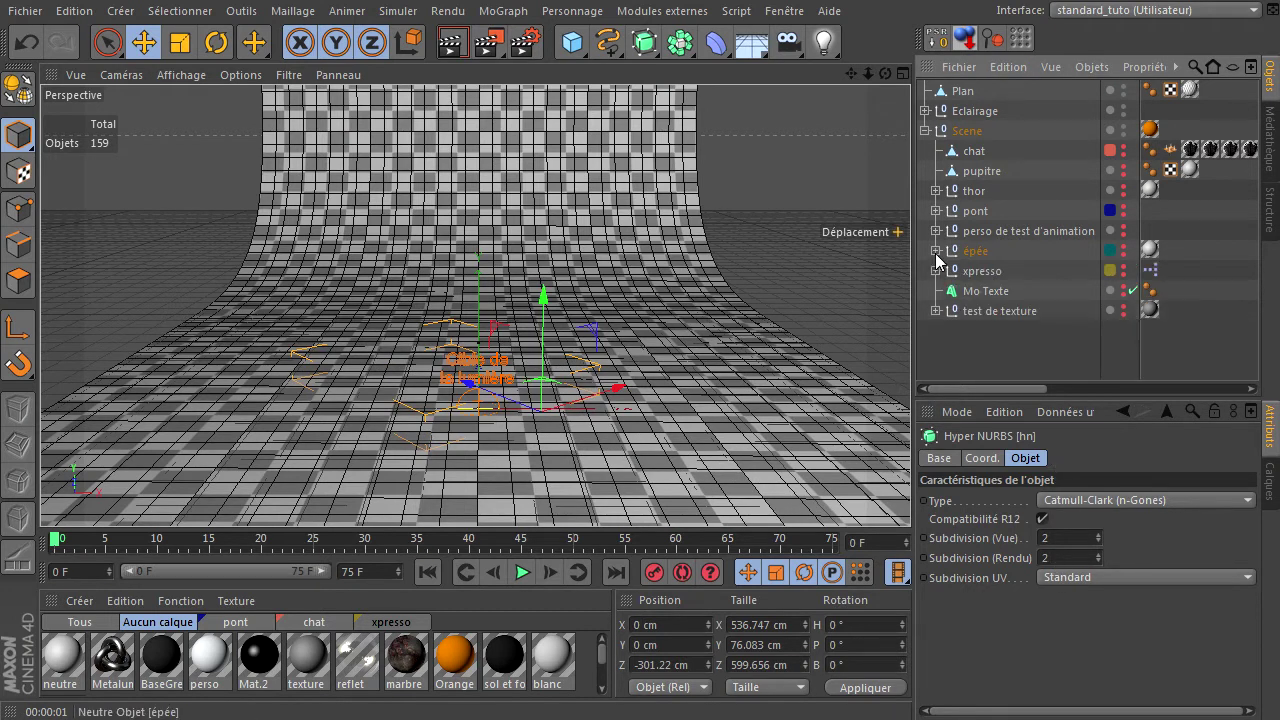
{"action": "left_click", "coordinate": [648, 44]}
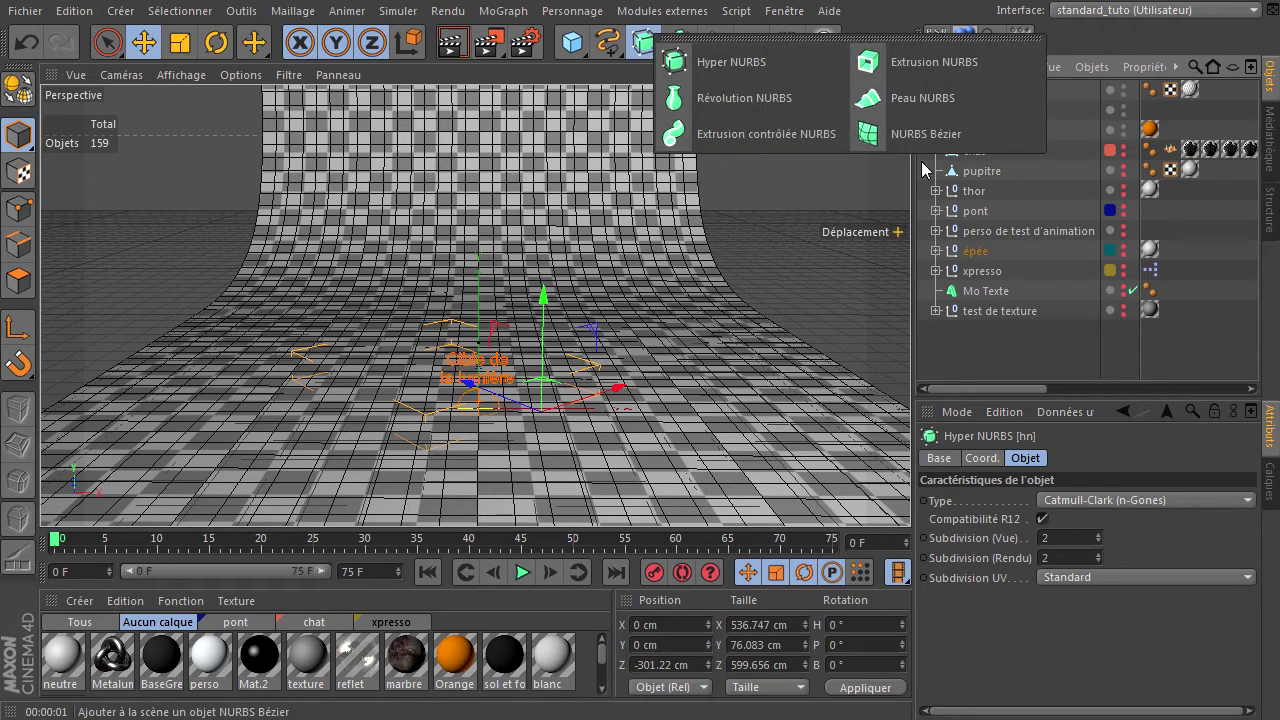
{"action": "left_click", "coordinate": [743, 92]}
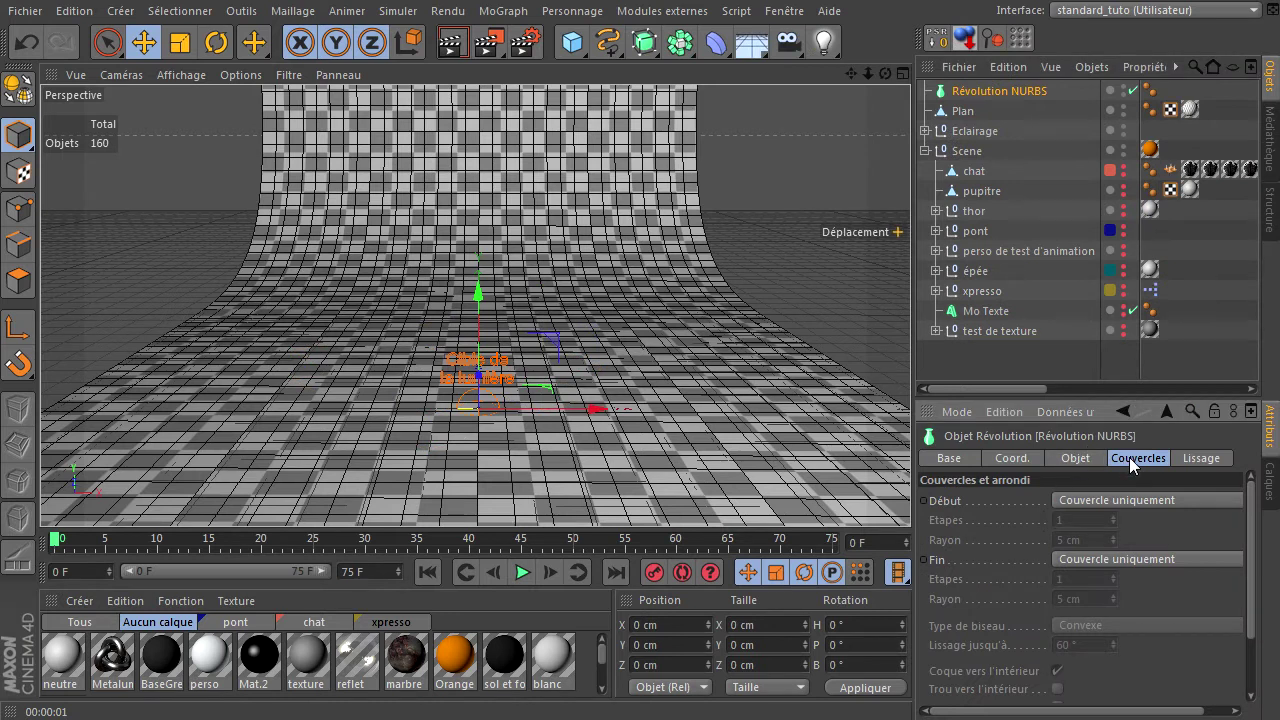
{"action": "left_click", "coordinate": [1134, 499]}
{"action": "left_click", "coordinate": [1119, 519]}
{"action": "left_click", "coordinate": [1078, 460]}
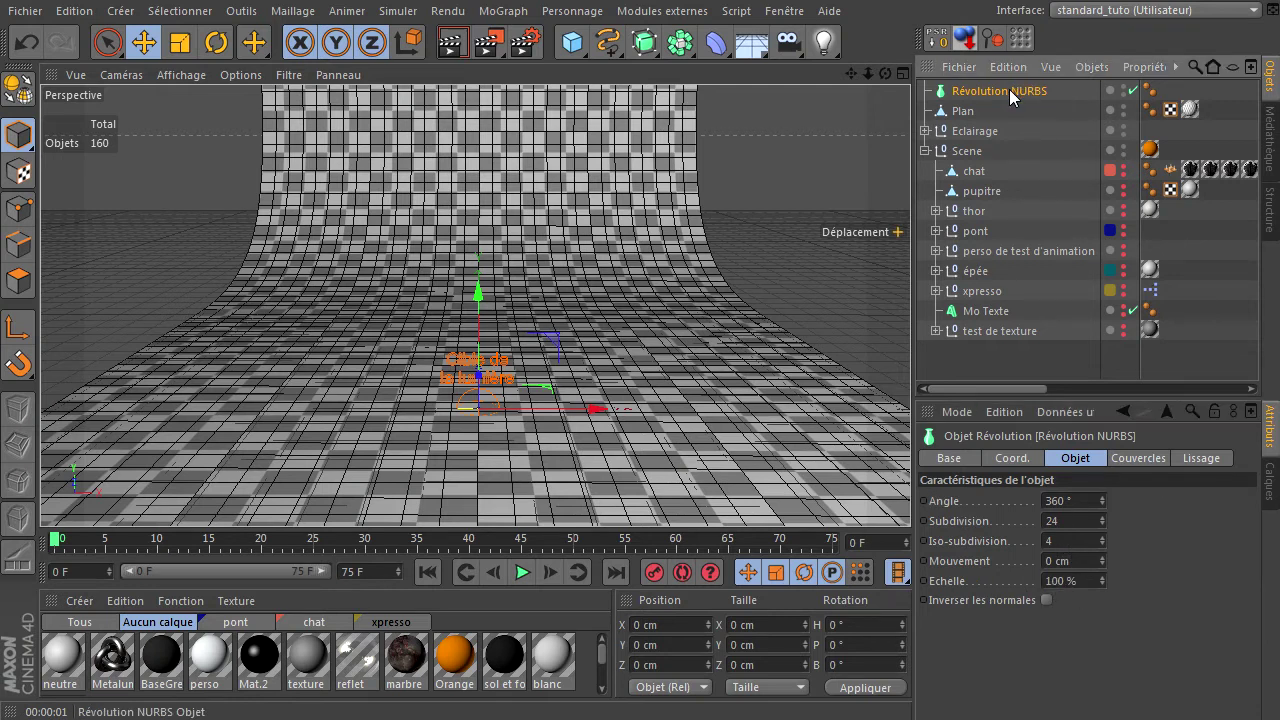
{"action": "key", "text": "Delete"}
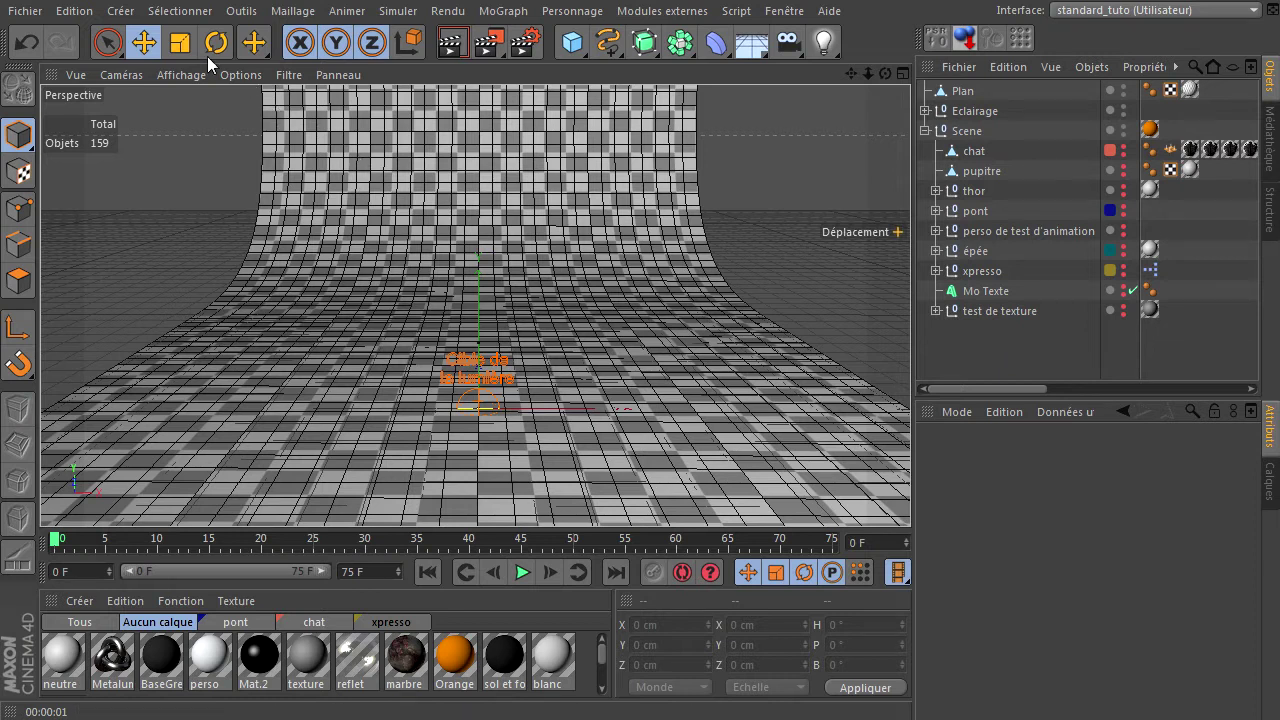
Step: Create a new project and add a default 200 cm Cube
{"action": "left_click", "coordinate": [38, 14]}
{"action": "left_click", "coordinate": [44, 44]}
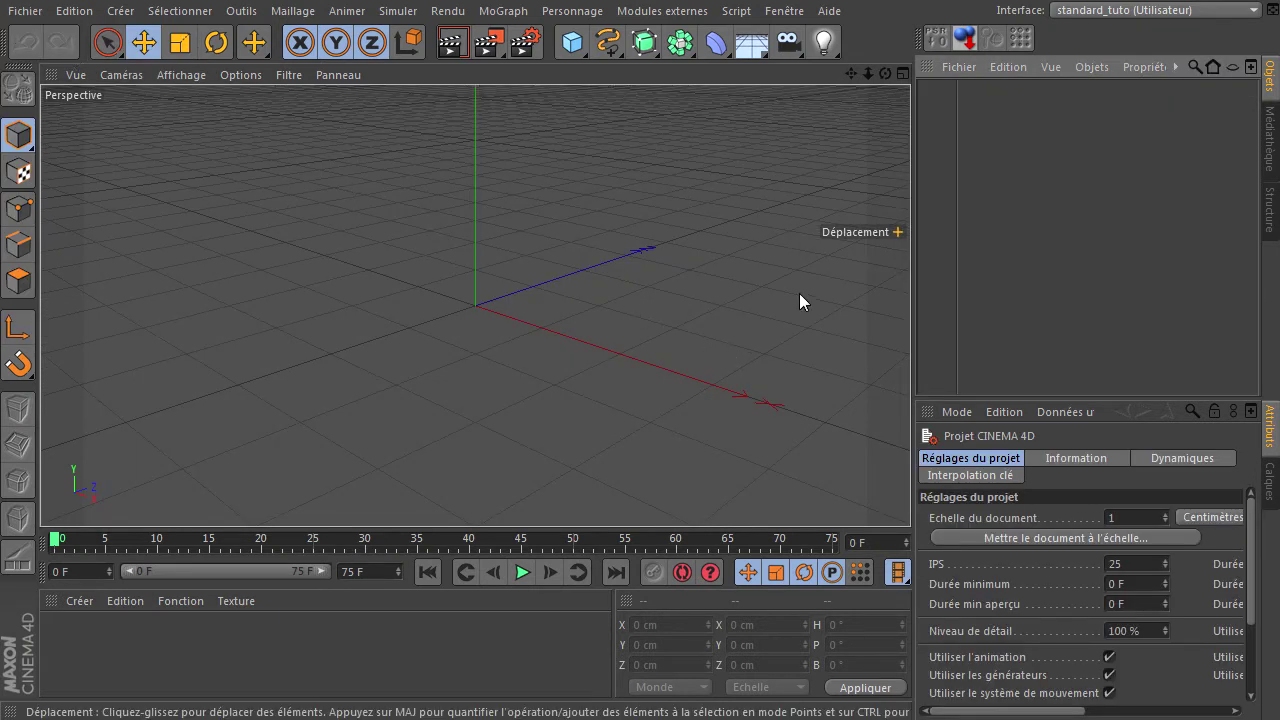
{"action": "left_click_drag", "start_coordinate": [571, 45], "coordinate": [752, 98]}
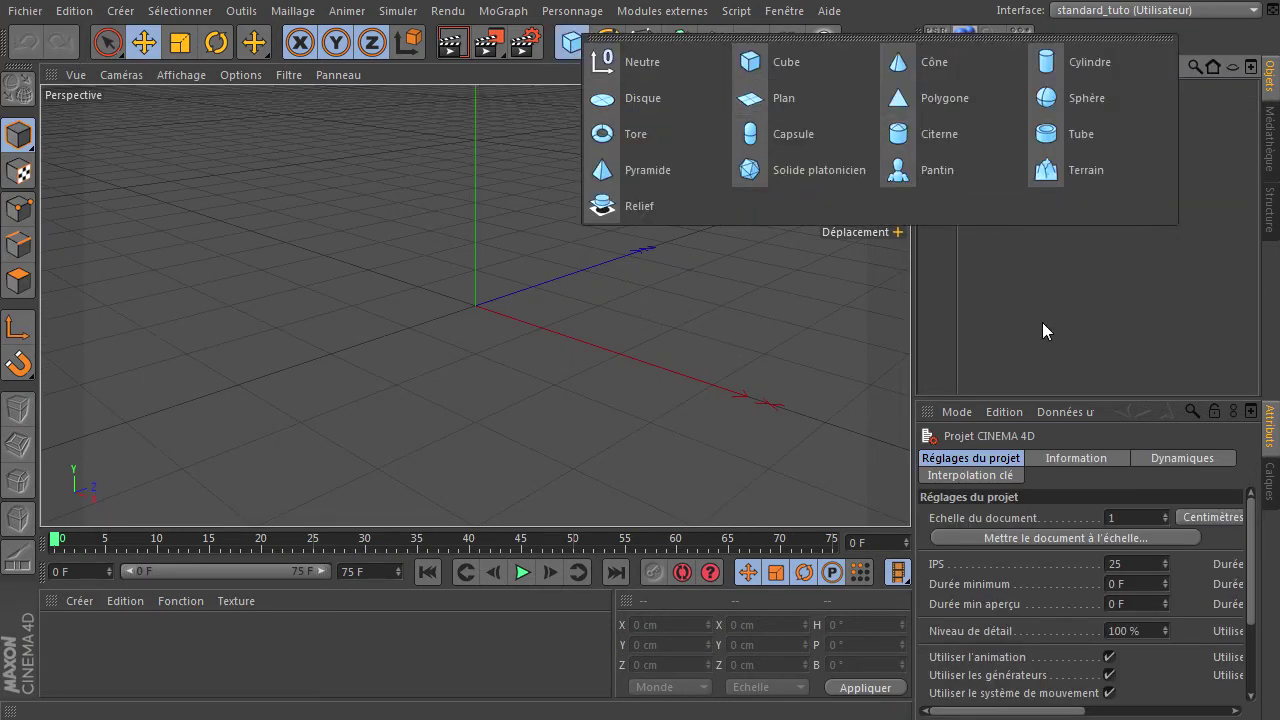
{"action": "left_click", "coordinate": [754, 68]}
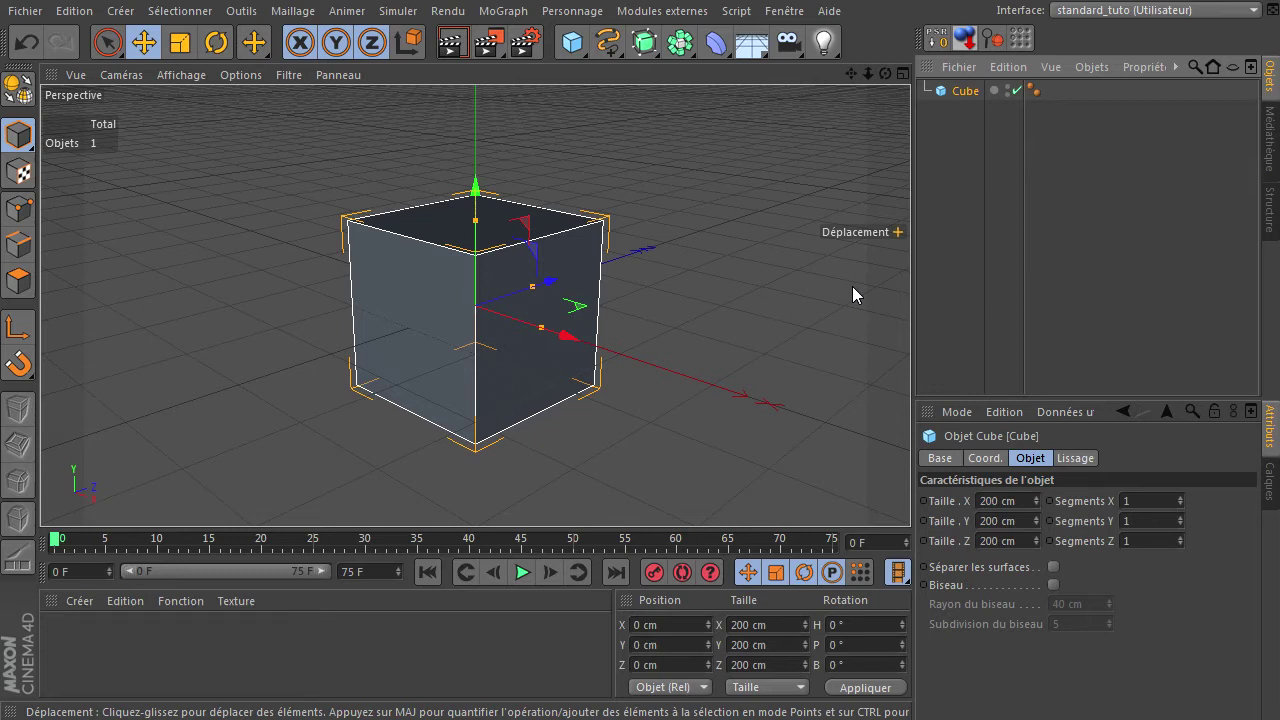
Step: Frame the cube and Ctrl-drag copies of it along X
{"action": "scroll", "coordinate": [617, 380], "scroll_direction": "down", "scroll_amount": 3}
{"action": "scroll", "coordinate": [615, 378], "scroll_direction": "down", "scroll_amount": 3}
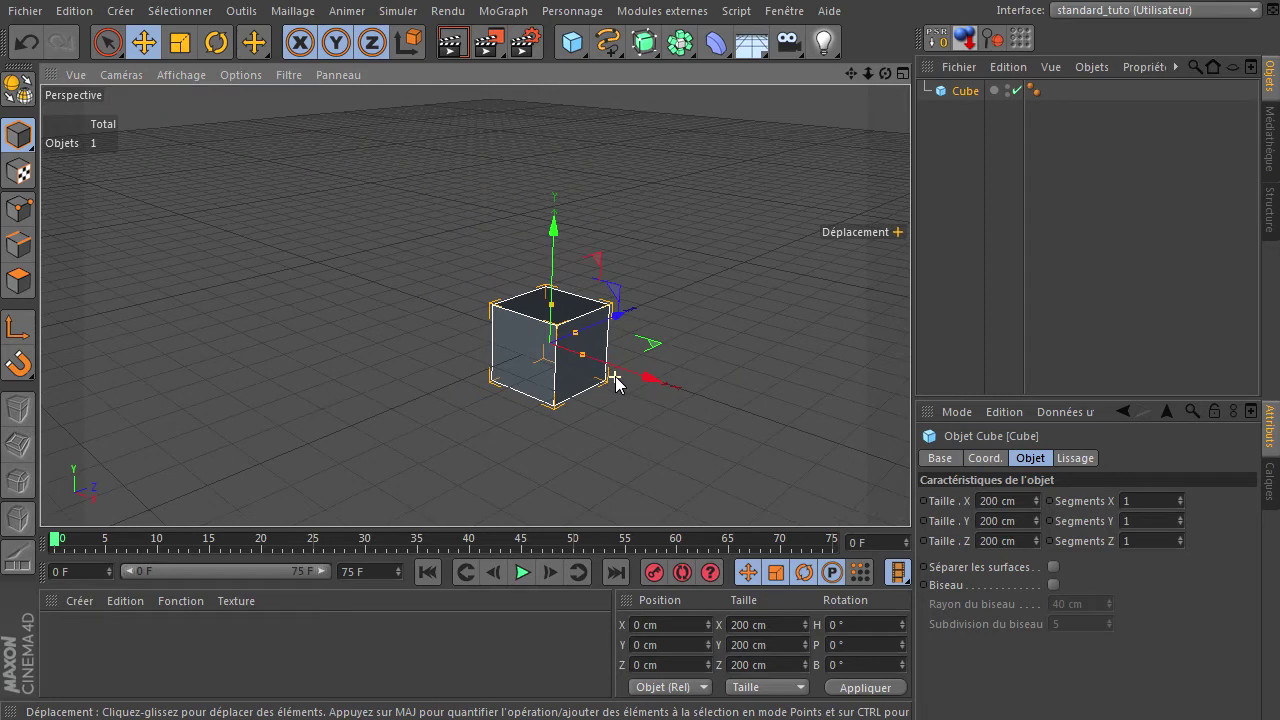
{"action": "scroll", "coordinate": [615, 377], "scroll_direction": "down", "scroll_amount": 2}
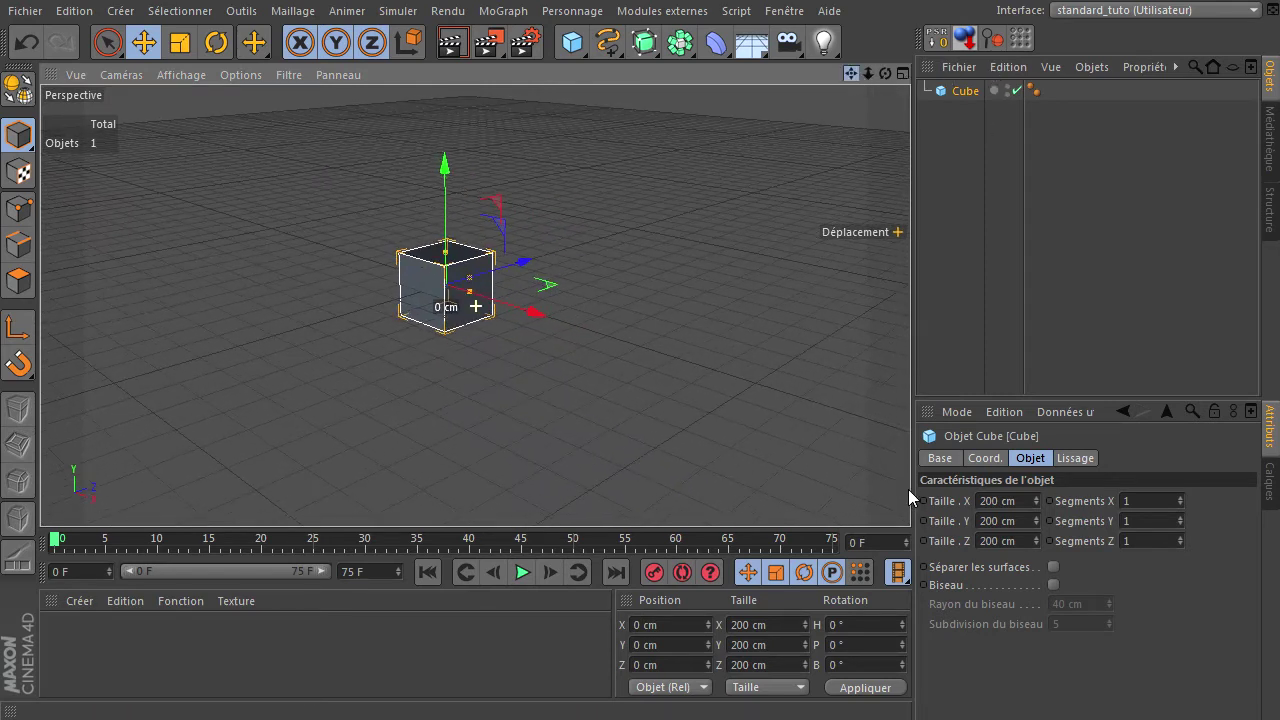
{"action": "left_click_drag", "start_coordinate": [910, 497], "coordinate": [729, 225], "text": "alt"}
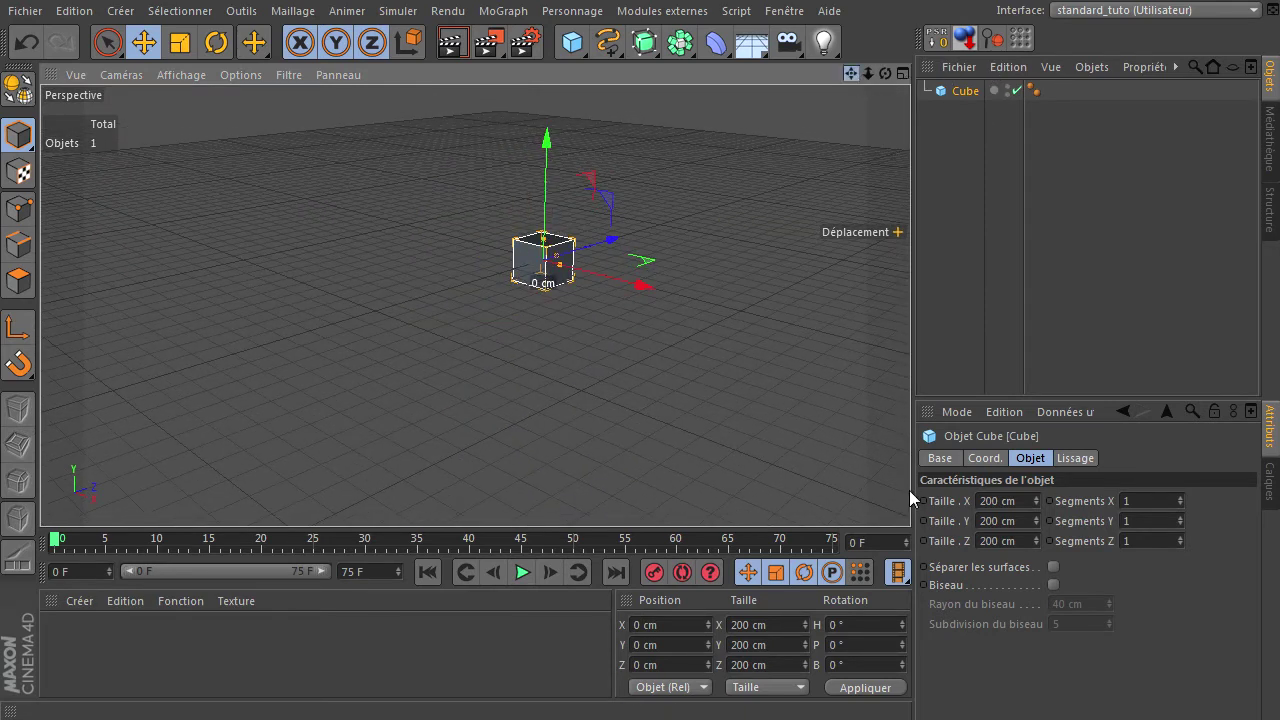
{"action": "left_click_drag", "start_coordinate": [910, 490], "coordinate": [910, 495], "text": "alt"}
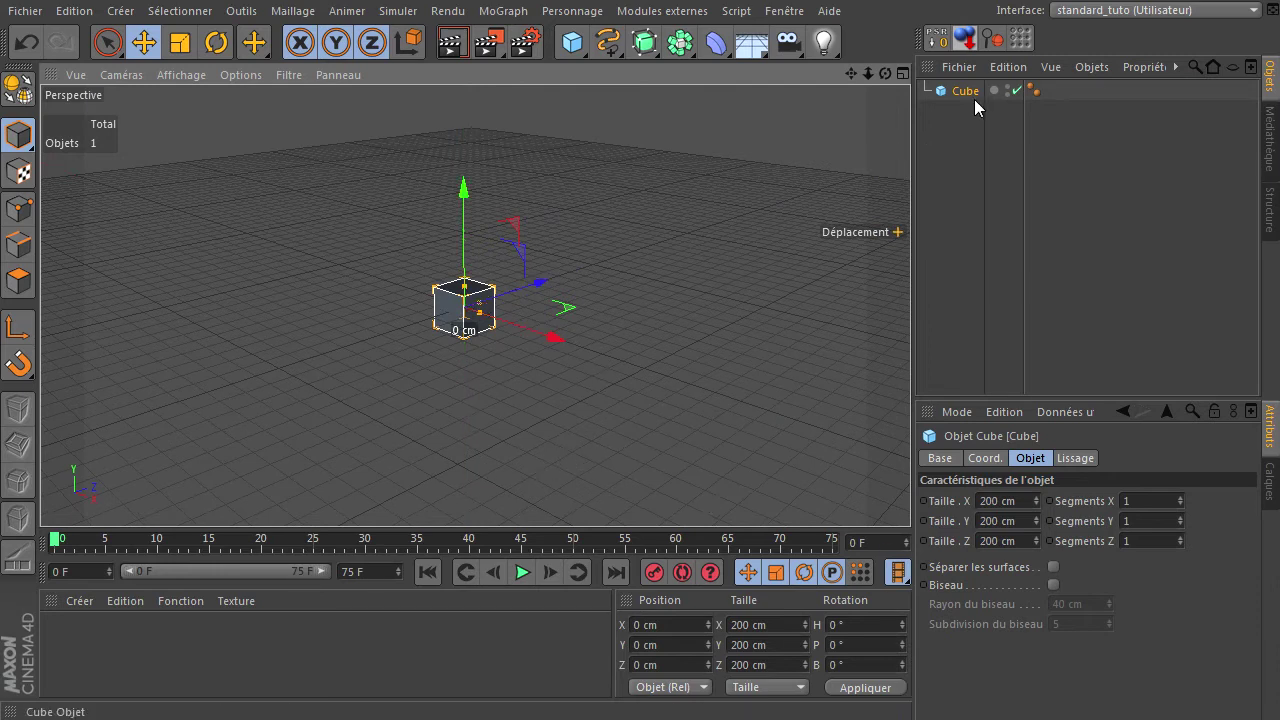
{"action": "mouse_move", "coordinate": [885, 73]}
{"action": "left_mouse_down"}
{"action": "mouse_move", "coordinate": [909, 490]}
{"action": "mouse_move", "coordinate": [282, 431]}
{"action": "left_mouse_up"}
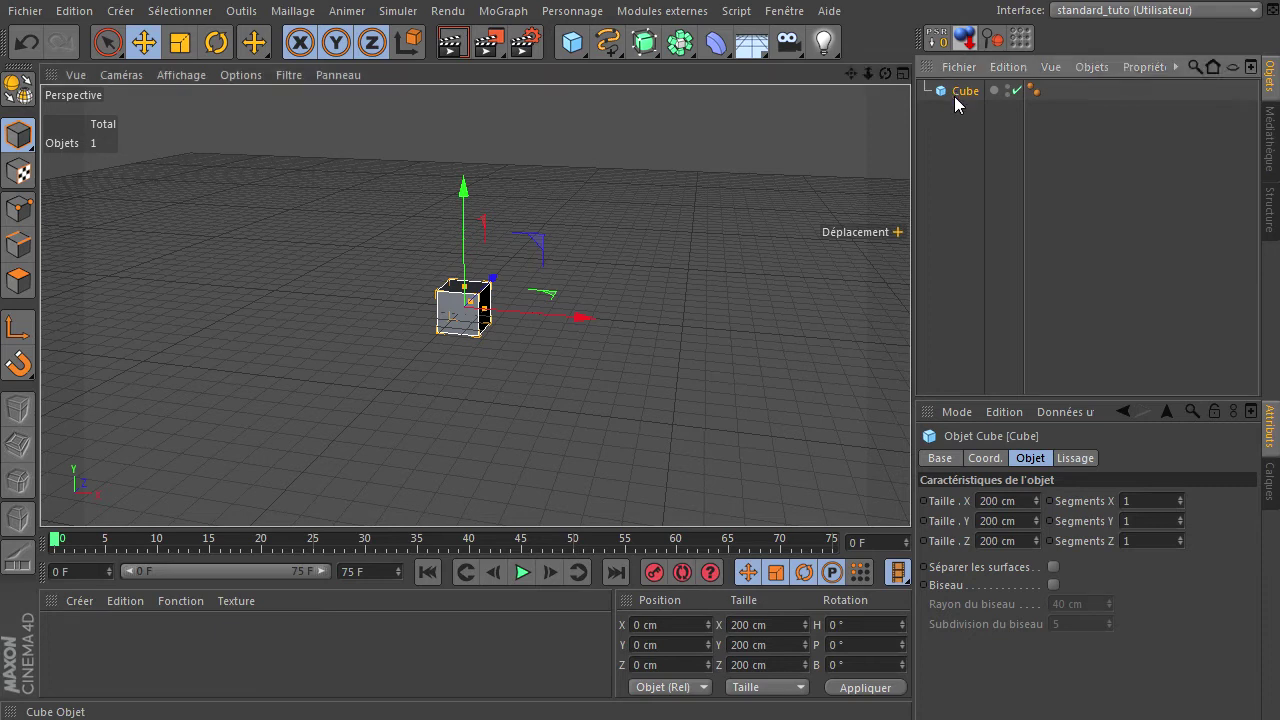
{"action": "left_click_drag", "start_coordinate": [955, 93], "coordinate": [952, 122], "text": "ctrl"}
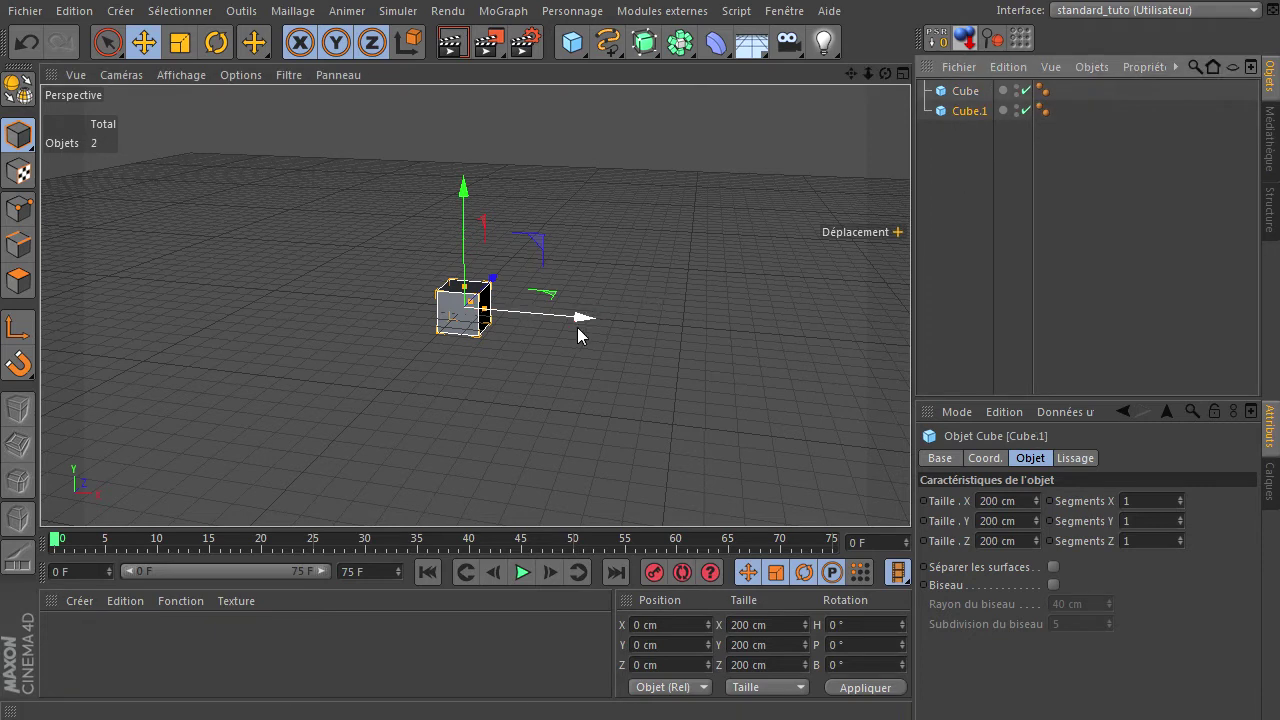
{"action": "scroll", "coordinate": [577, 327], "scroll_direction": "up", "scroll_amount": 2}
{"action": "left_click_drag", "start_coordinate": [552, 318], "coordinate": [605, 310]}
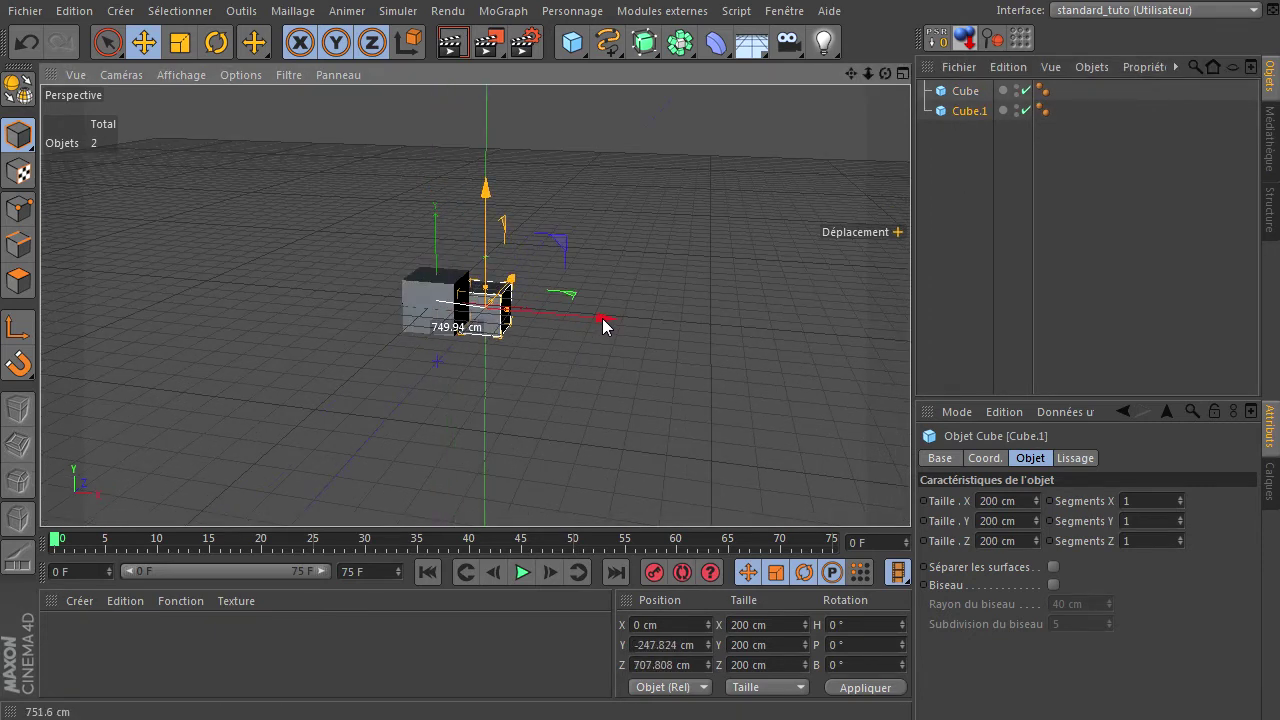
Step: Place the copy flush beside the original, then duplicate the four-cube row upward
{"action": "key", "text": "ctrl+z"}
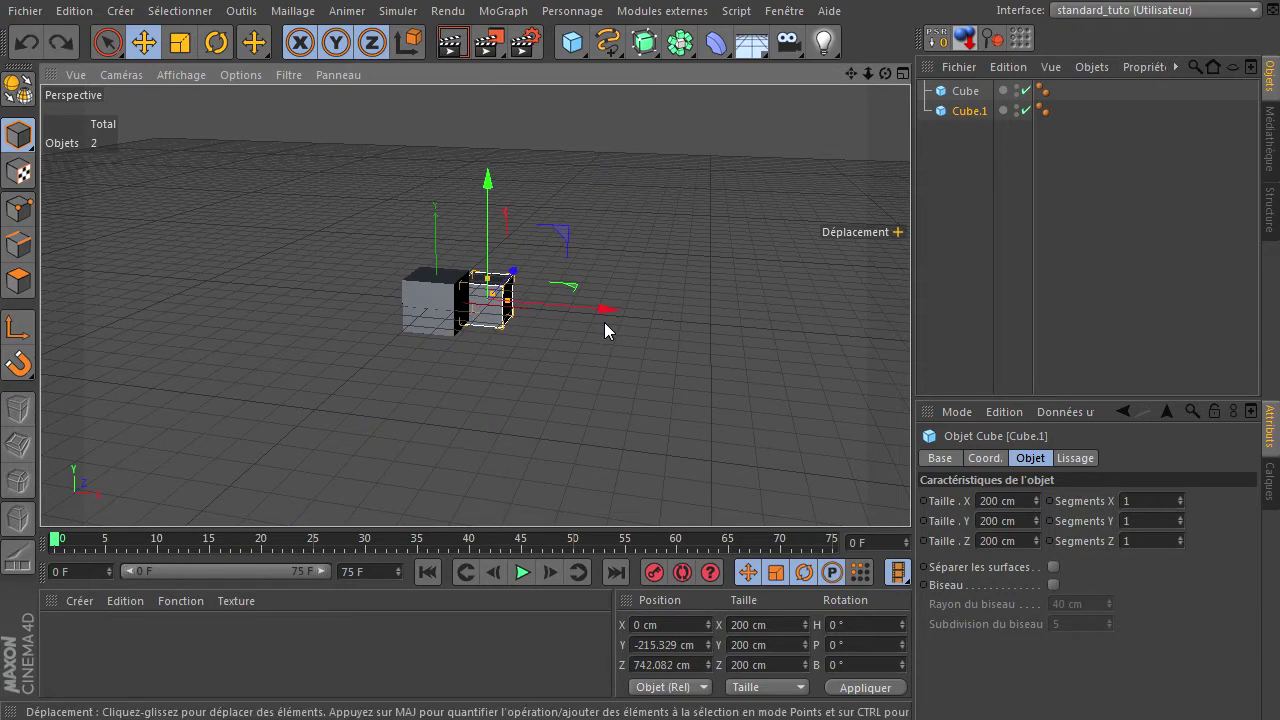
{"action": "left_click_drag", "start_coordinate": [553, 316], "coordinate": [717, 326]}
{"action": "left_click_drag", "start_coordinate": [938, 190], "coordinate": [987, 78]}
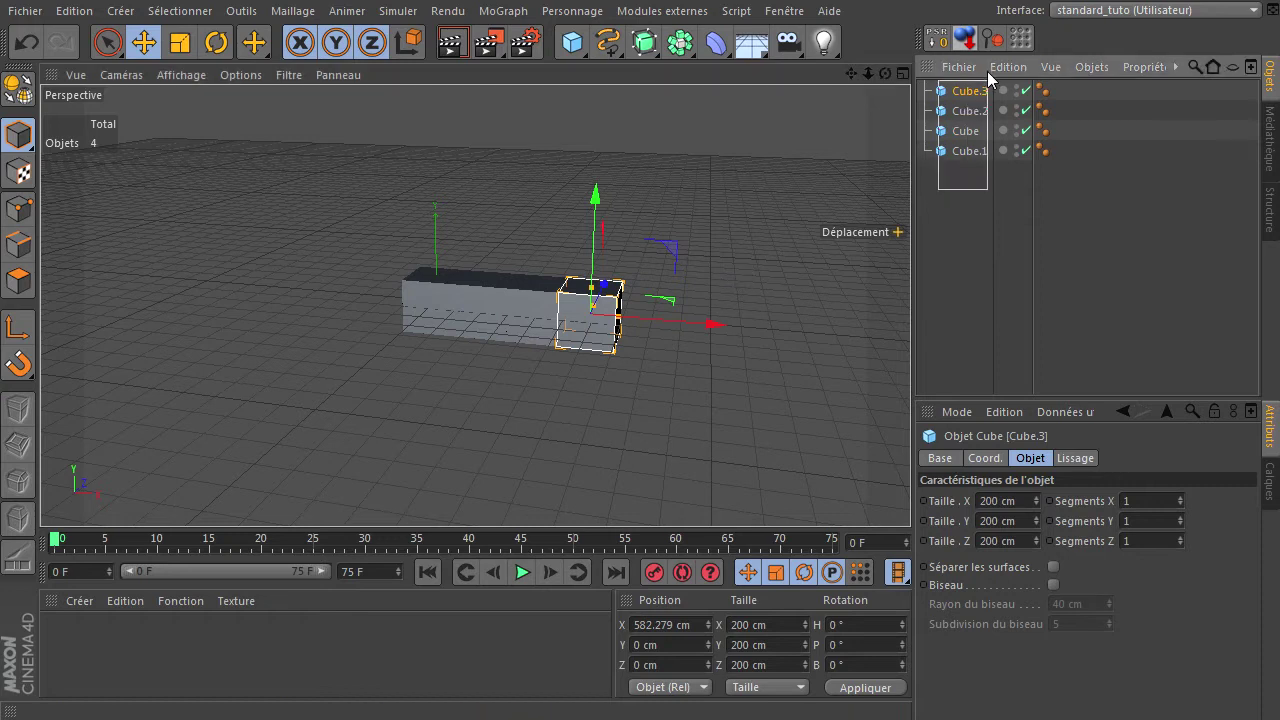
{"action": "mouse_move", "coordinate": [521, 193]}
{"action": "left_mouse_down", "text": "ctrl"}
{"action": "mouse_move", "coordinate": [517, 307]}
{"action": "mouse_move", "coordinate": [520, 295]}
{"action": "left_mouse_up", "text": "ctrl"}
Step: Deselect and render a preview of the twelve-cube wall
{"action": "left_click", "coordinate": [662, 318]}
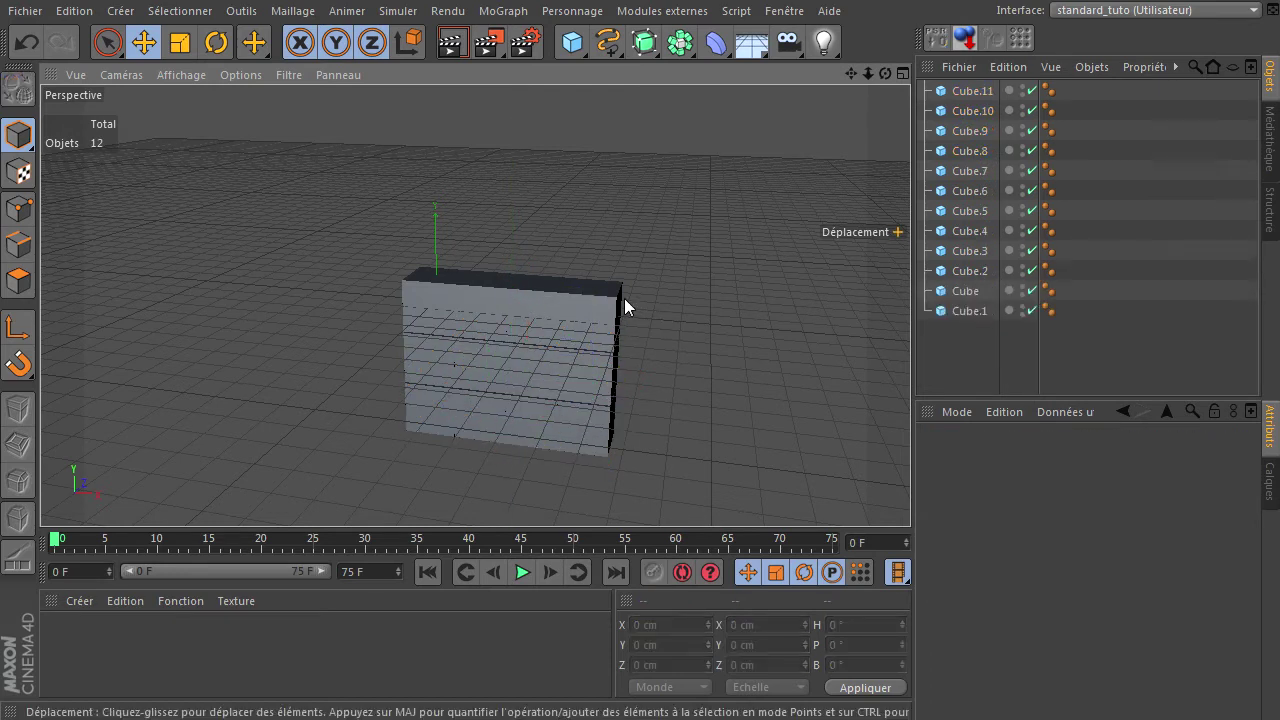
{"action": "left_click", "coordinate": [452, 42]}
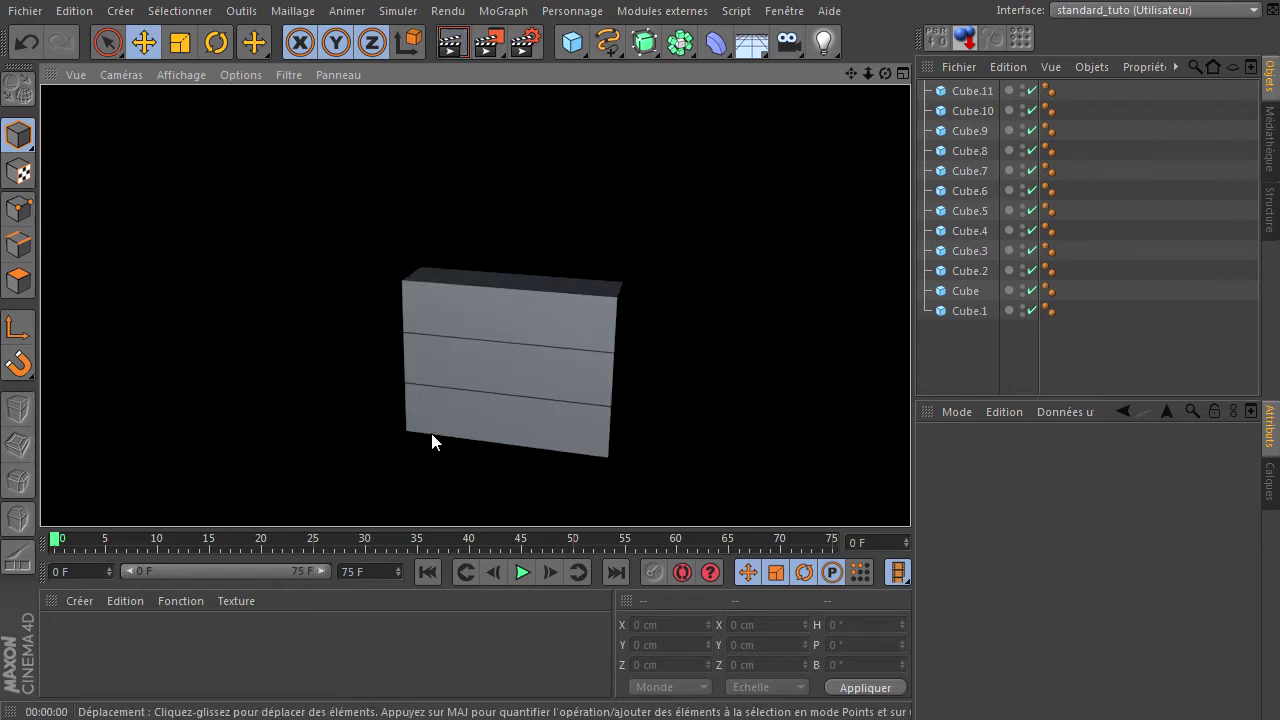
{"action": "left_click", "coordinate": [689, 321]}
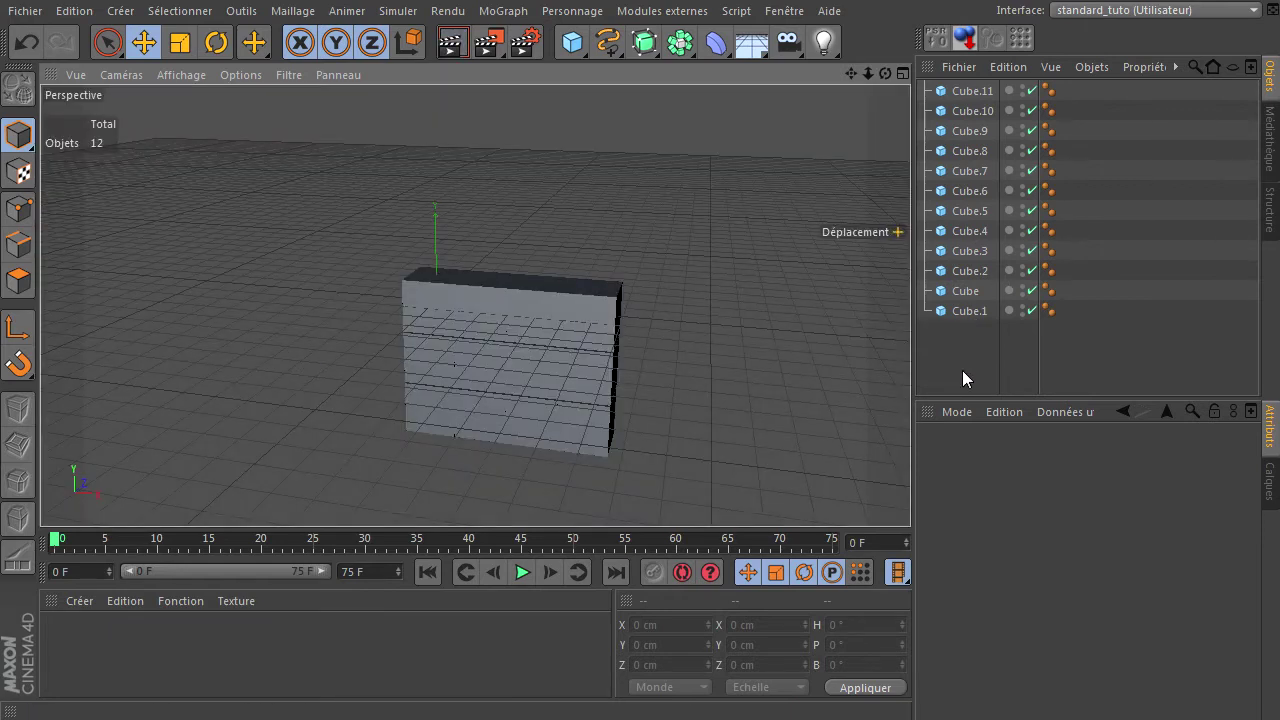
Step: Step through the cube copies in the Object Manager, from Cube.11 down to Cube.1
{"action": "mouse_move", "coordinate": [939, 357]}
{"action": "left_mouse_down"}
{"action": "mouse_move", "coordinate": [1038, 127]}
{"action": "mouse_move", "coordinate": [1042, 85]}
{"action": "left_mouse_up"}
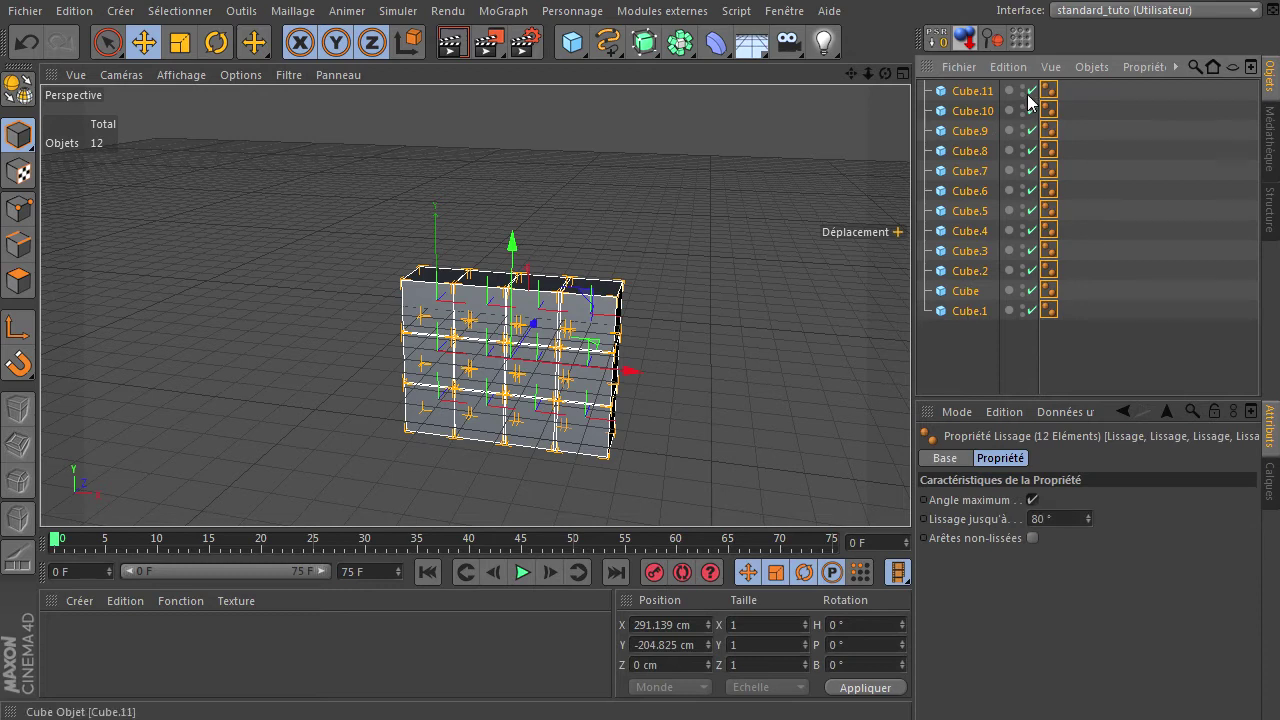
{"action": "left_click", "coordinate": [966, 340]}
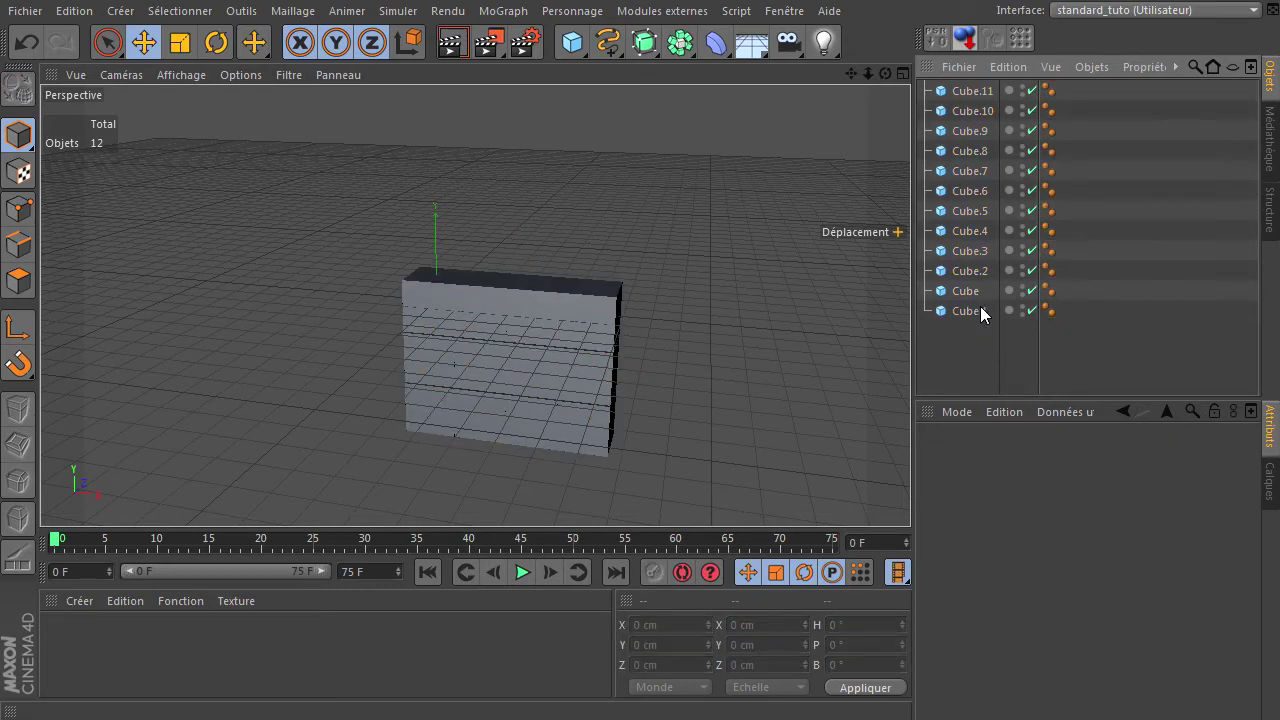
{"action": "left_click", "coordinate": [986, 90]}
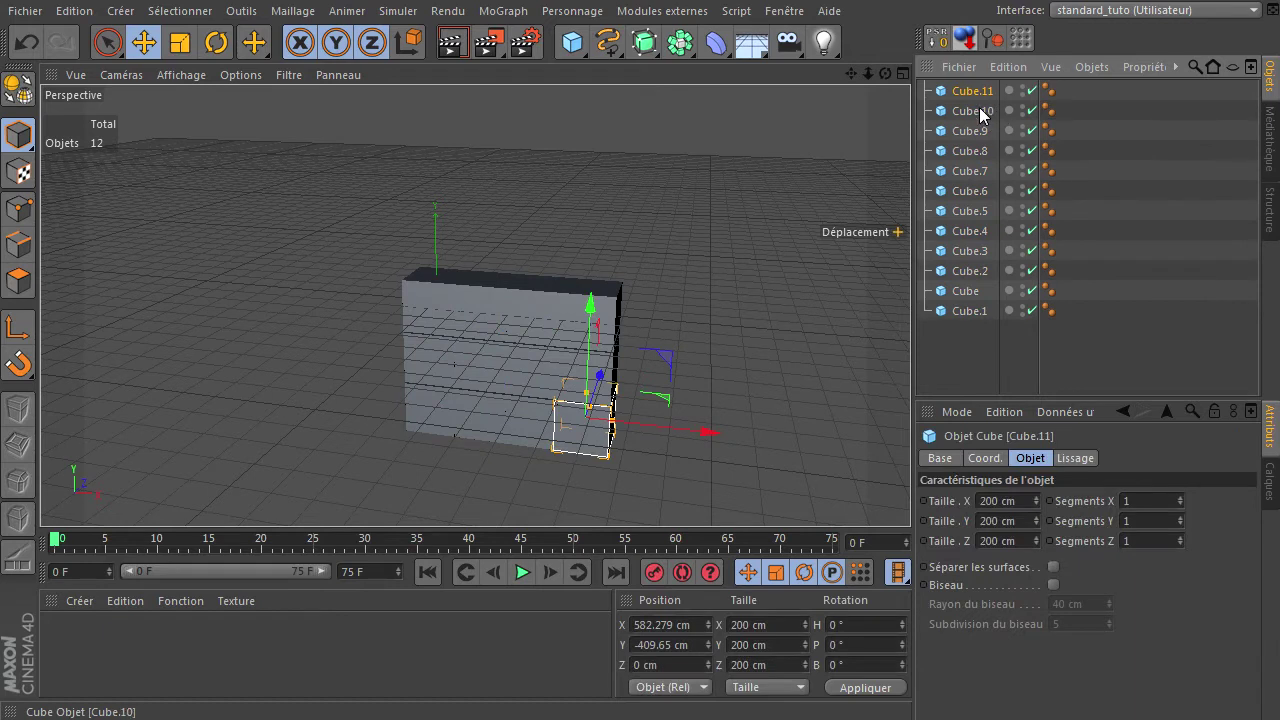
{"action": "left_click", "coordinate": [982, 113]}
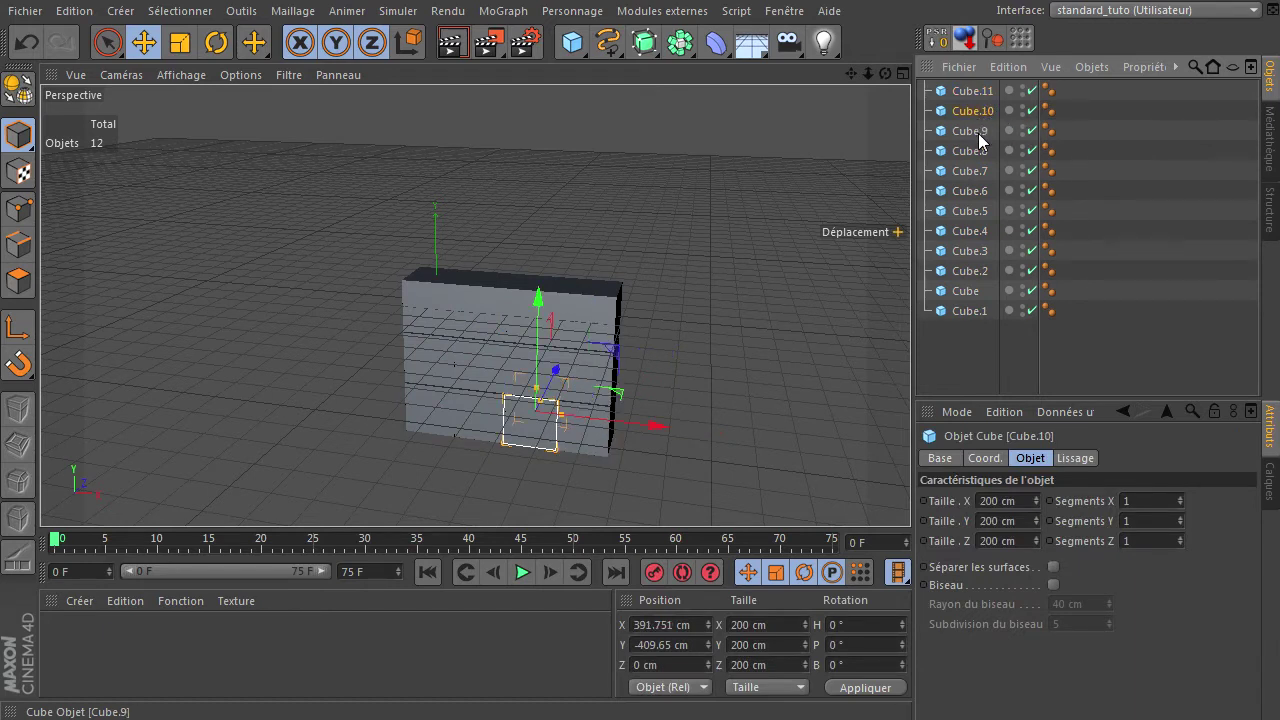
{"action": "left_click", "coordinate": [976, 132]}
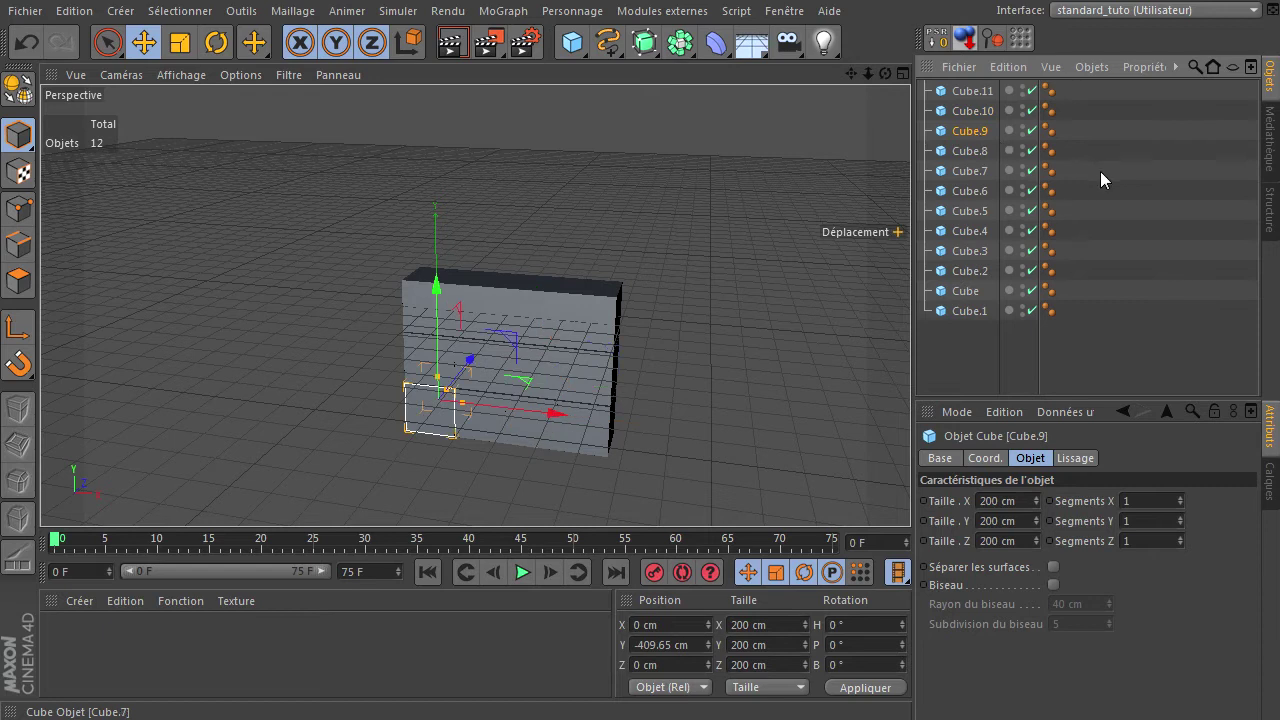
{"action": "left_click", "coordinate": [965, 151]}
{"action": "left_click", "coordinate": [977, 169]}
{"action": "left_click", "coordinate": [963, 211]}
{"action": "left_click", "coordinate": [961, 231]}
{"action": "left_click", "coordinate": [960, 252]}
{"action": "left_click", "coordinate": [955, 291]}
{"action": "left_click", "coordinate": [950, 313]}
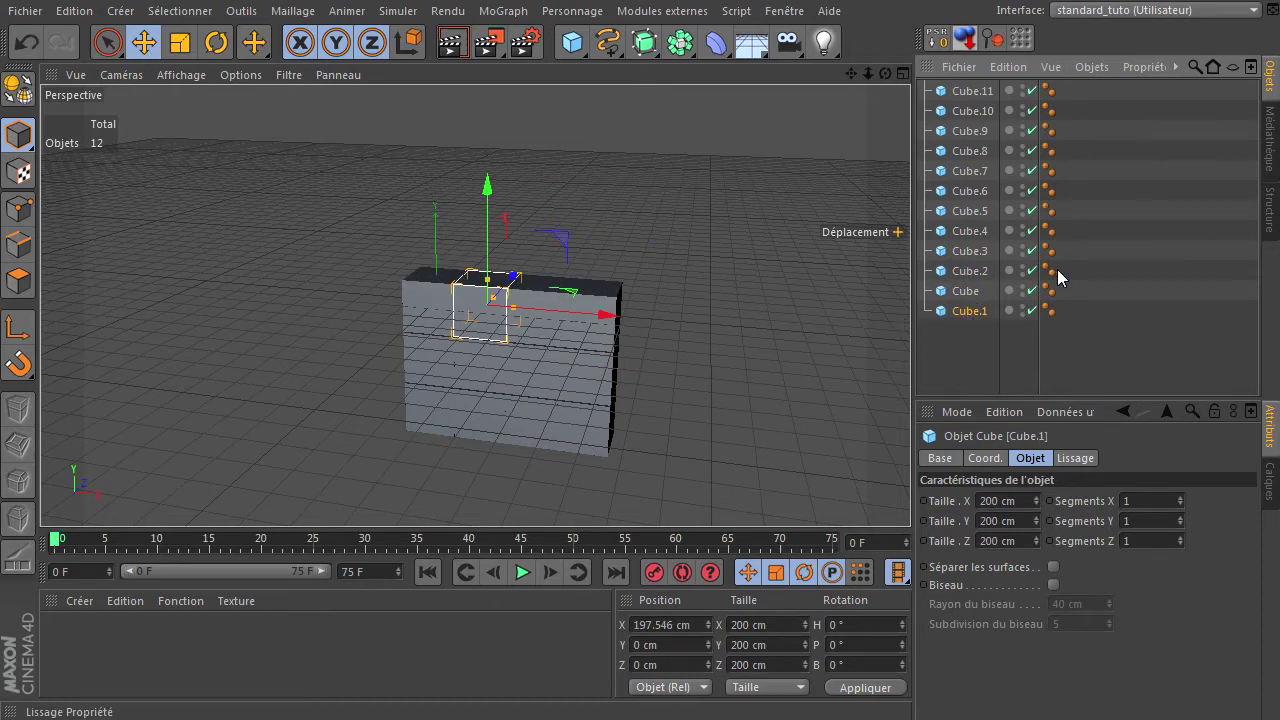
Step: Delete Cube.2 through Cube.11, then Cube.1, keeping only the original Cube
{"action": "mouse_move", "coordinate": [1067, 268]}
{"action": "left_mouse_down"}
{"action": "mouse_move", "coordinate": [894, 148]}
{"action": "mouse_move", "coordinate": [910, 79]}
{"action": "left_mouse_up"}
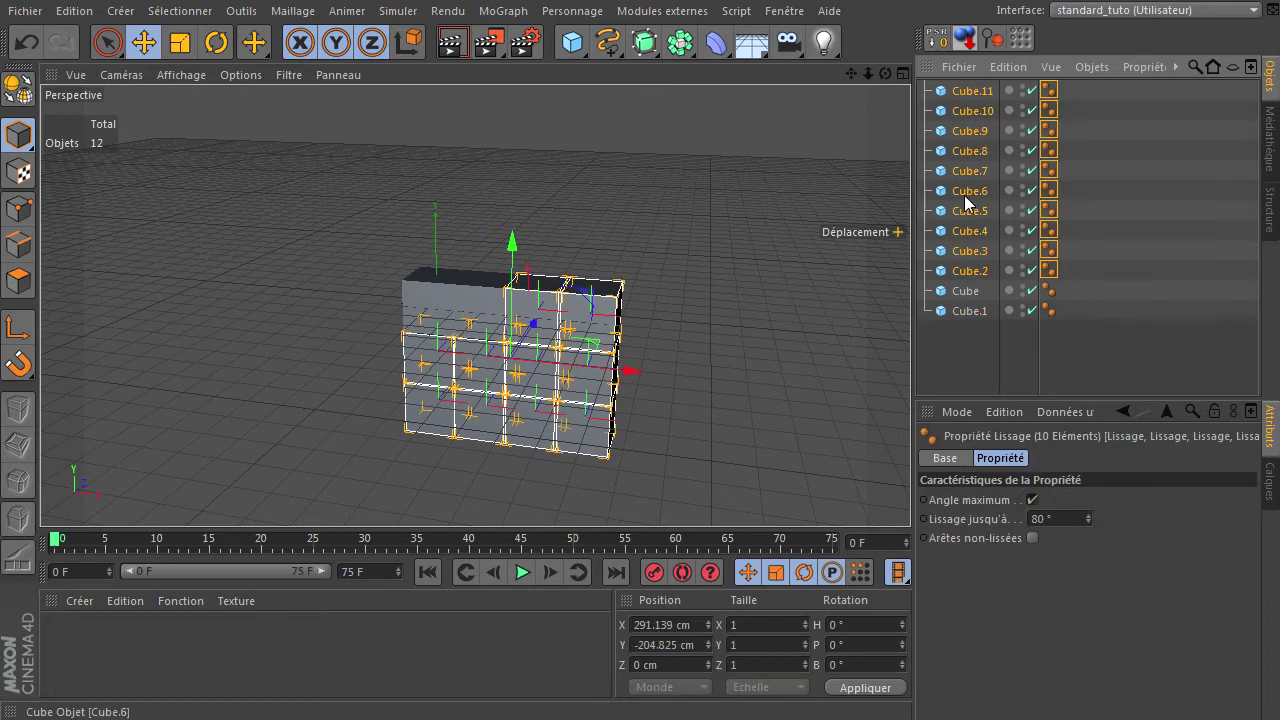
{"action": "key", "text": "Delete"}
{"action": "left_click", "coordinate": [963, 112]}
{"action": "key", "text": "Delete"}
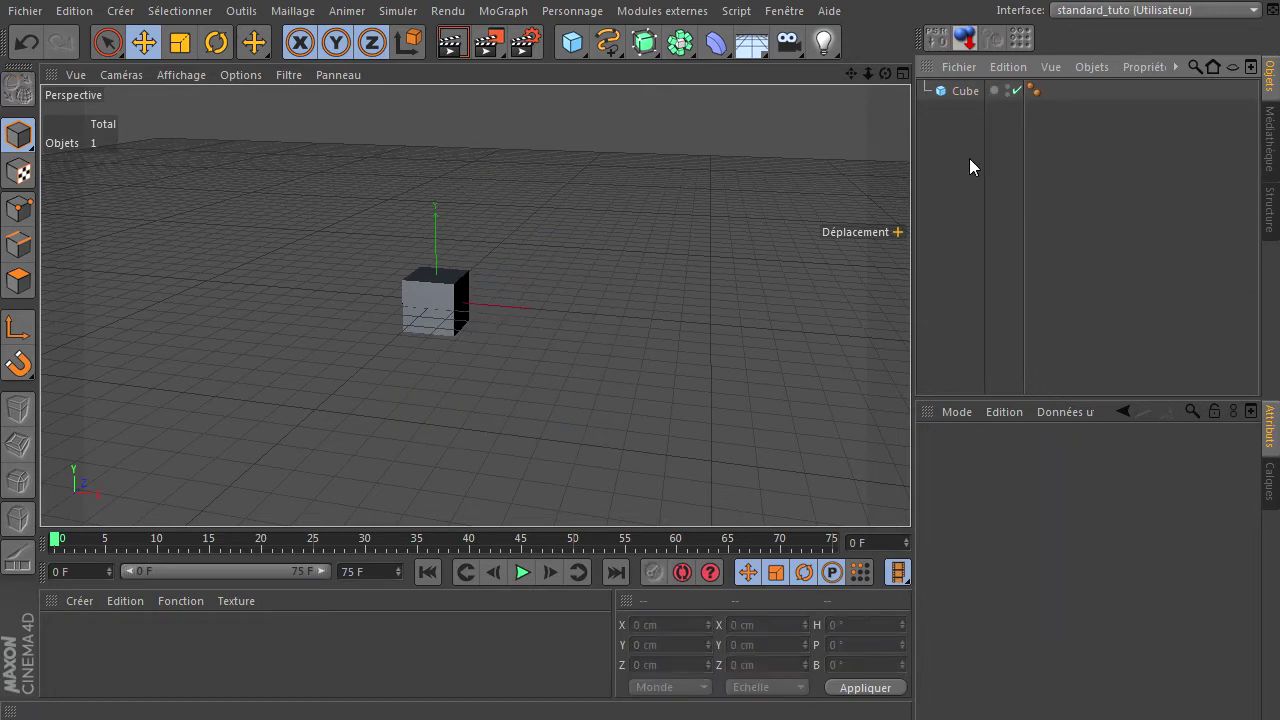
Step: Add a Cube Instance listed after the Cube and place it flush beside it along X
{"action": "left_click", "coordinate": [418, 310]}
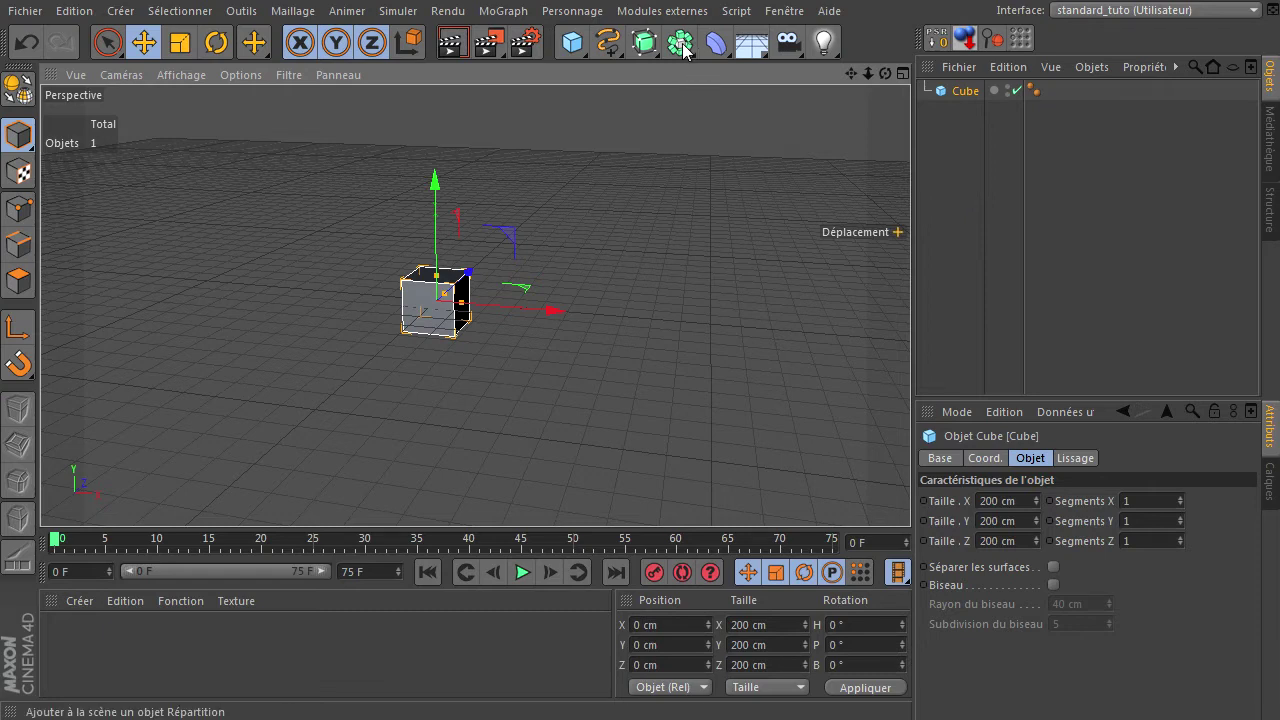
{"action": "left_click_drag", "start_coordinate": [685, 50], "coordinate": [1065, 111]}
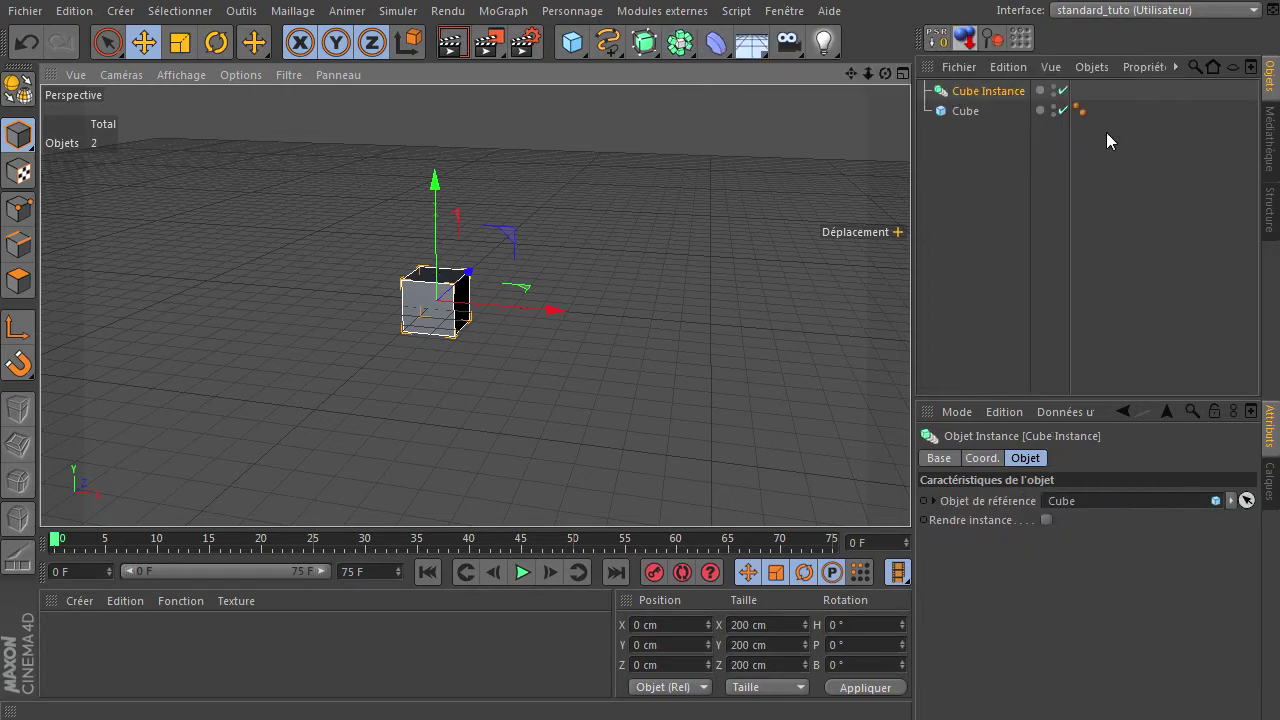
{"action": "left_click_drag", "start_coordinate": [968, 91], "coordinate": [963, 147]}
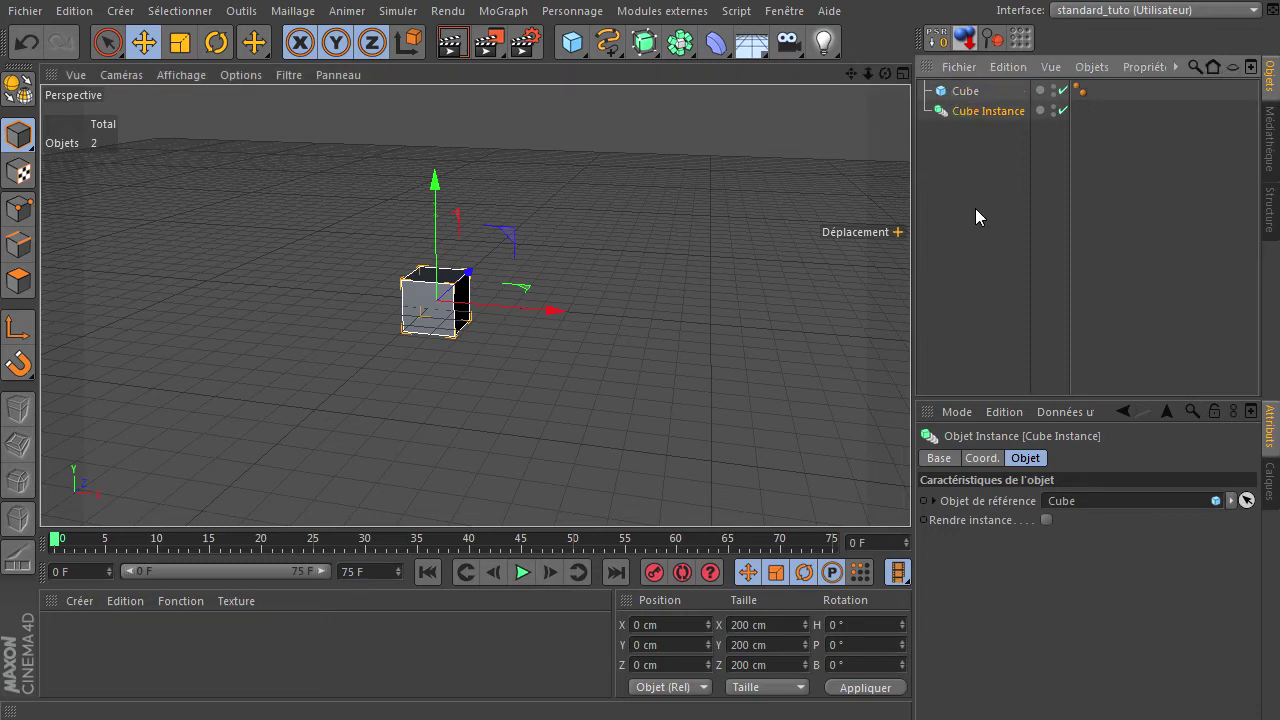
{"action": "mouse_move", "coordinate": [545, 312]}
{"action": "left_mouse_down"}
{"action": "mouse_move", "coordinate": [612, 325]}
{"action": "mouse_move", "coordinate": [593, 326]}
{"action": "left_mouse_up"}
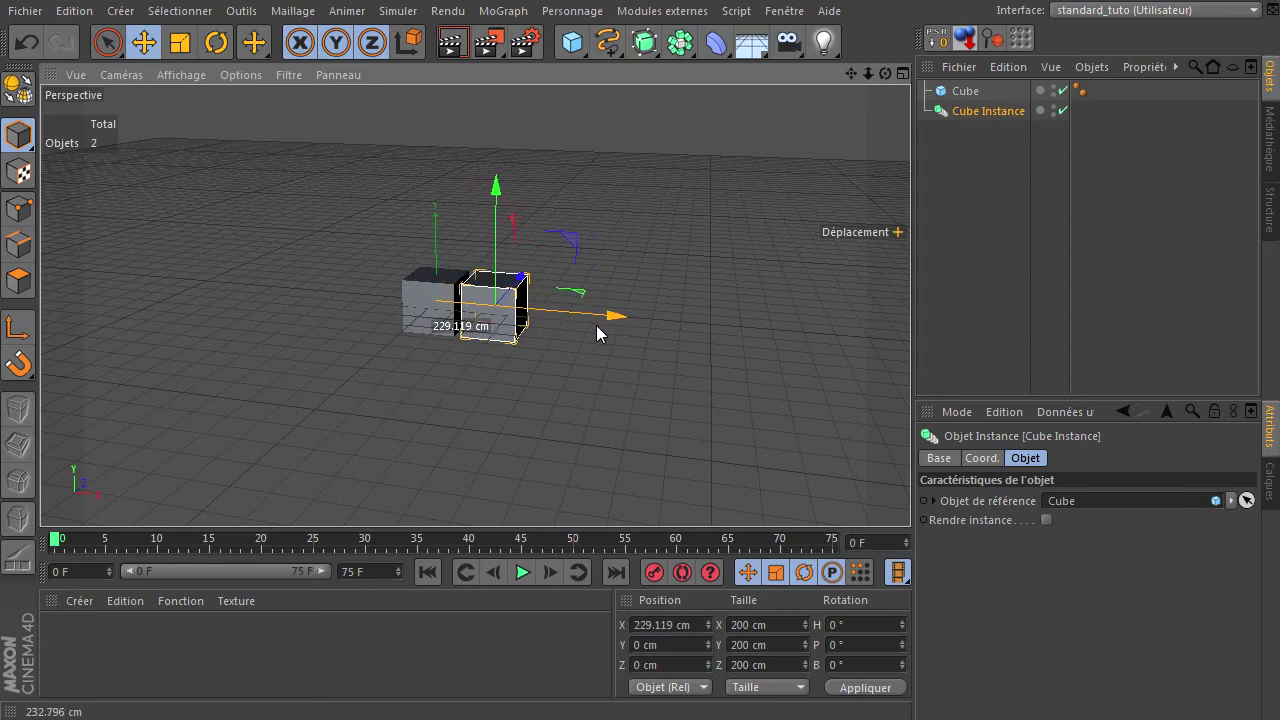
{"action": "left_click_drag", "start_coordinate": [593, 326], "coordinate": [590, 326]}
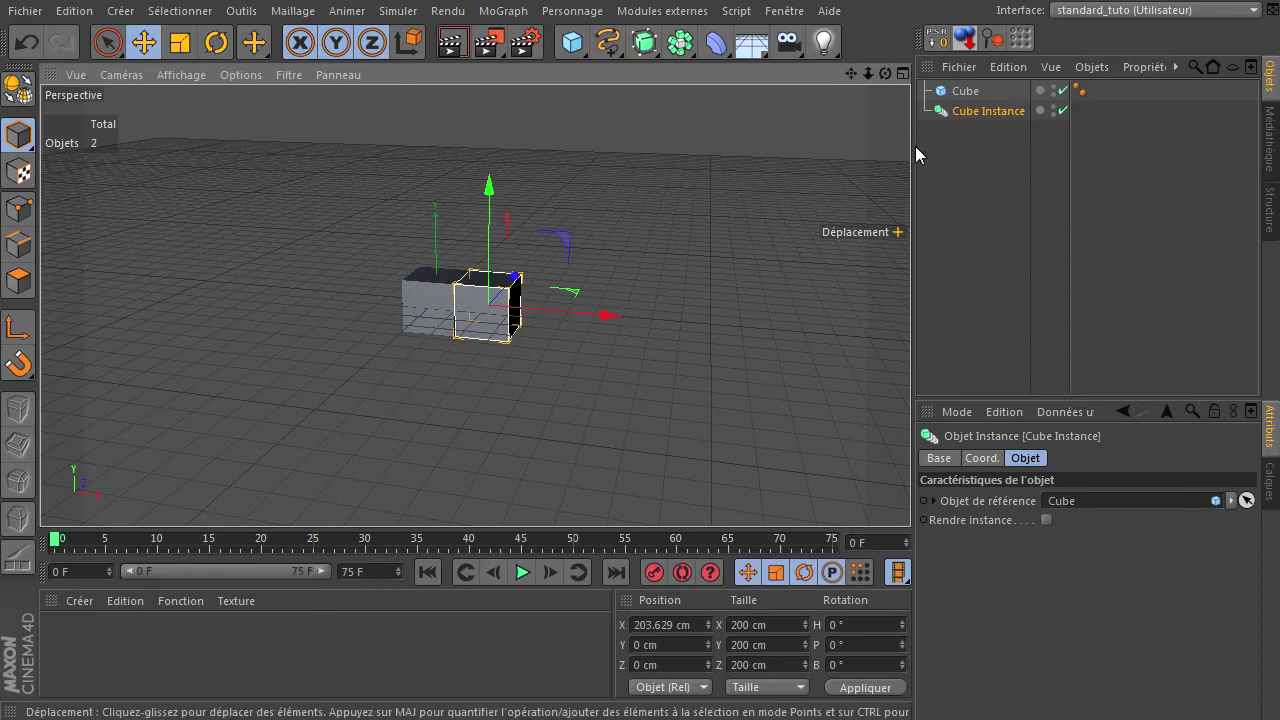
Step: Copy the instance along X to complete a row of four and select them
{"action": "left_click_drag", "start_coordinate": [979, 119], "coordinate": [979, 166], "text": "ctrl"}
{"action": "mouse_move", "coordinate": [616, 317]}
{"action": "left_mouse_down"}
{"action": "mouse_move", "coordinate": [690, 325]}
{"action": "mouse_move", "coordinate": [664, 334]}
{"action": "left_mouse_up"}
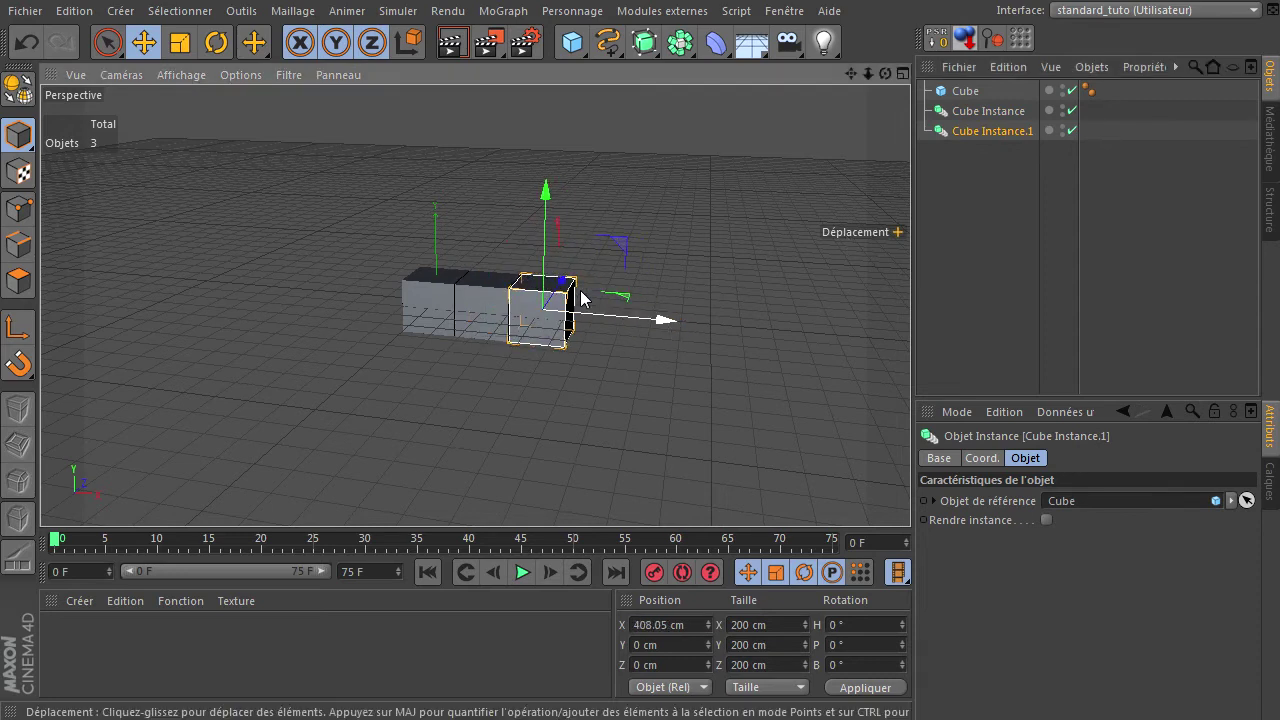
{"action": "left_click_drag", "start_coordinate": [1003, 133], "coordinate": [1001, 180], "text": "ctrl"}
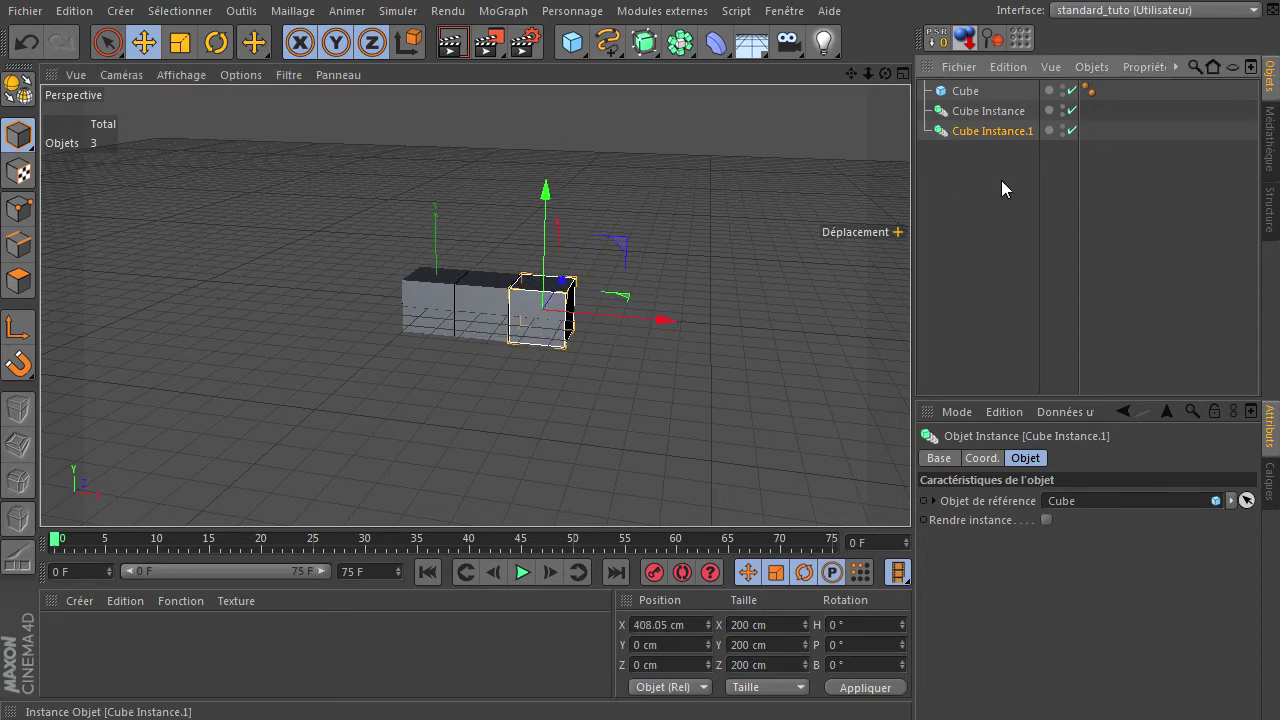
{"action": "left_click_drag", "start_coordinate": [646, 321], "coordinate": [705, 332]}
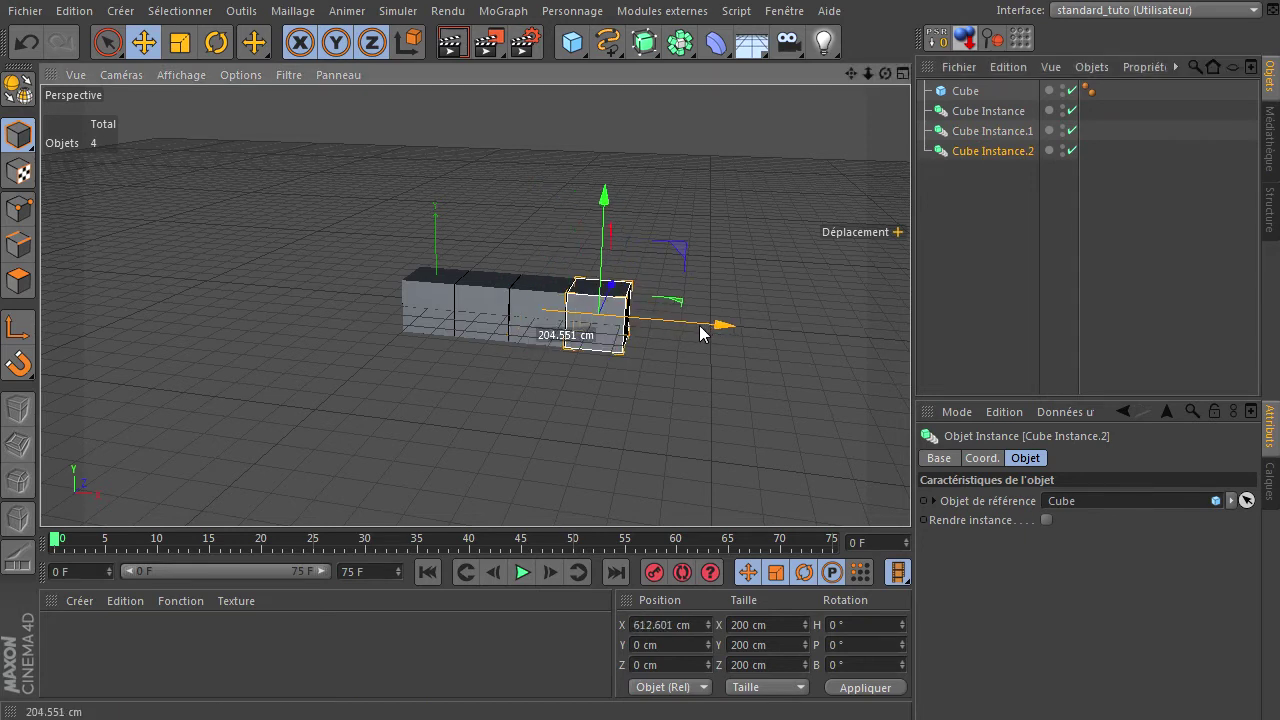
{"action": "left_click_drag", "start_coordinate": [952, 152], "coordinate": [949, 186], "text": "ctrl"}
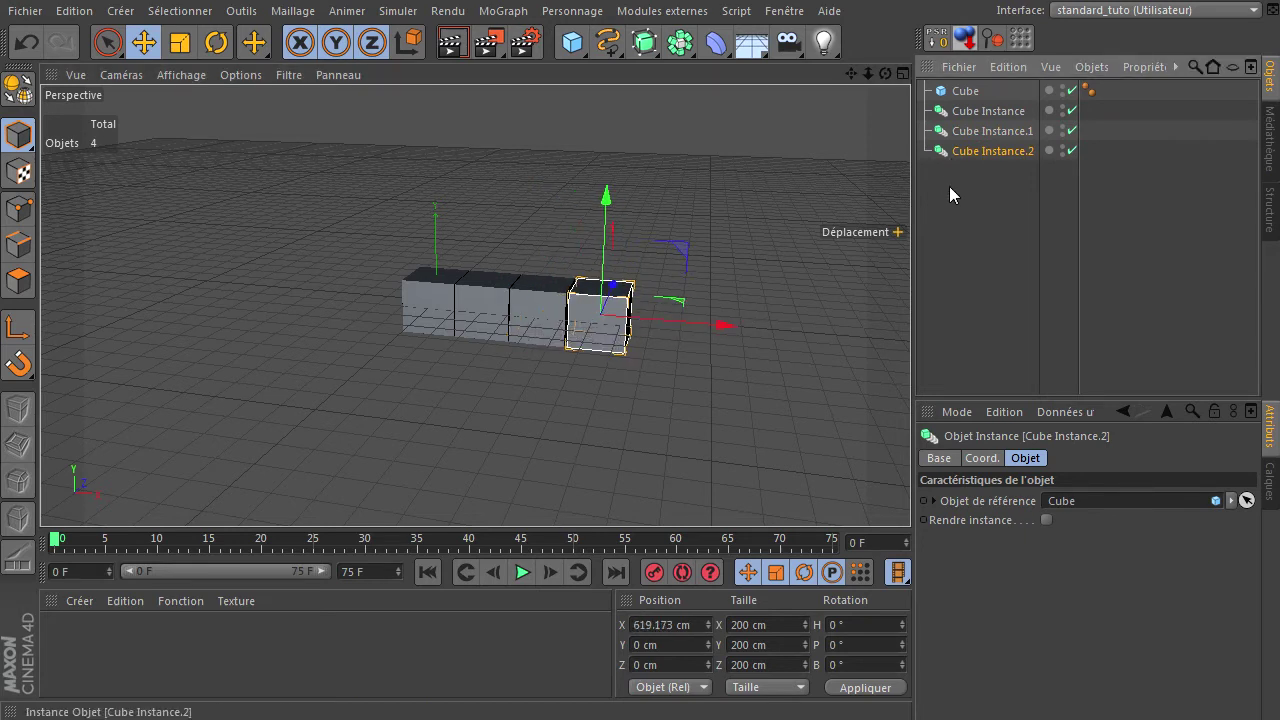
{"action": "left_click", "coordinate": [988, 111], "text": "shift"}
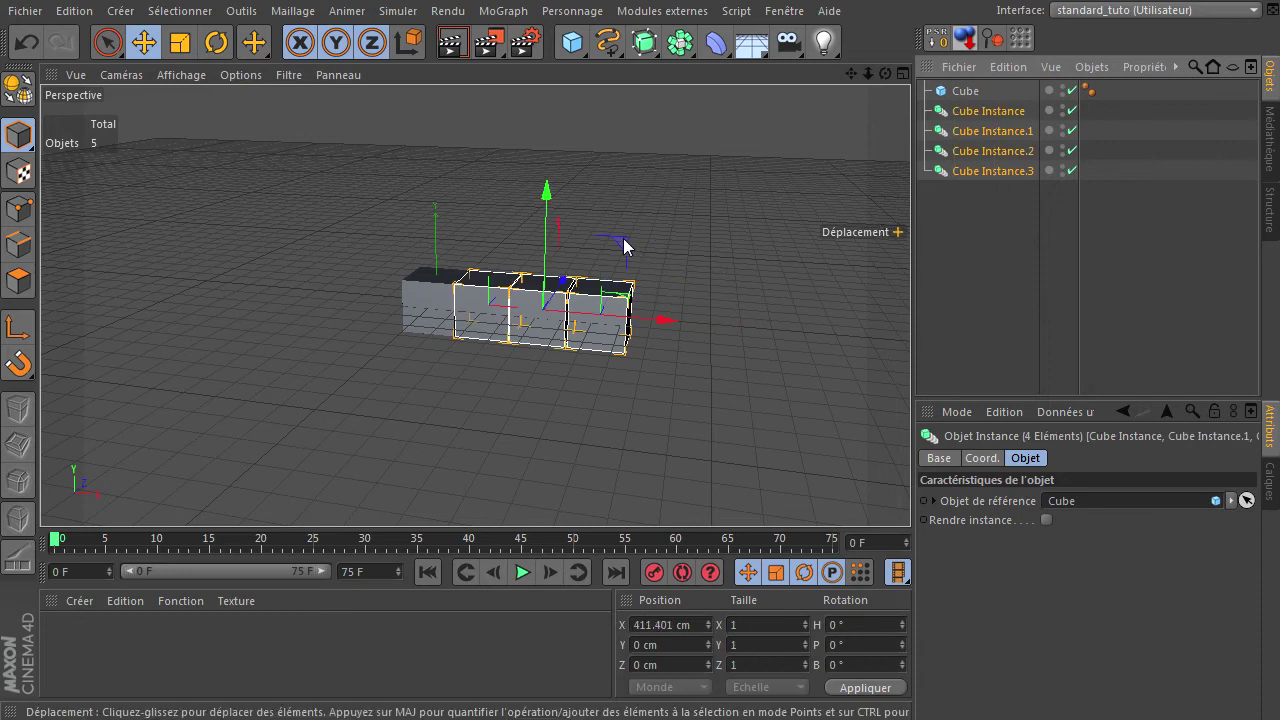
Step: Copy the row downward and move Cube Instance.4–11 below Cube Instance.3 in the list
{"action": "mouse_move", "coordinate": [551, 202]}
{"action": "left_mouse_down", "text": "ctrl"}
{"action": "mouse_move", "coordinate": [561, 260]}
{"action": "mouse_move", "coordinate": [550, 316]}
{"action": "left_mouse_up", "text": "ctrl"}
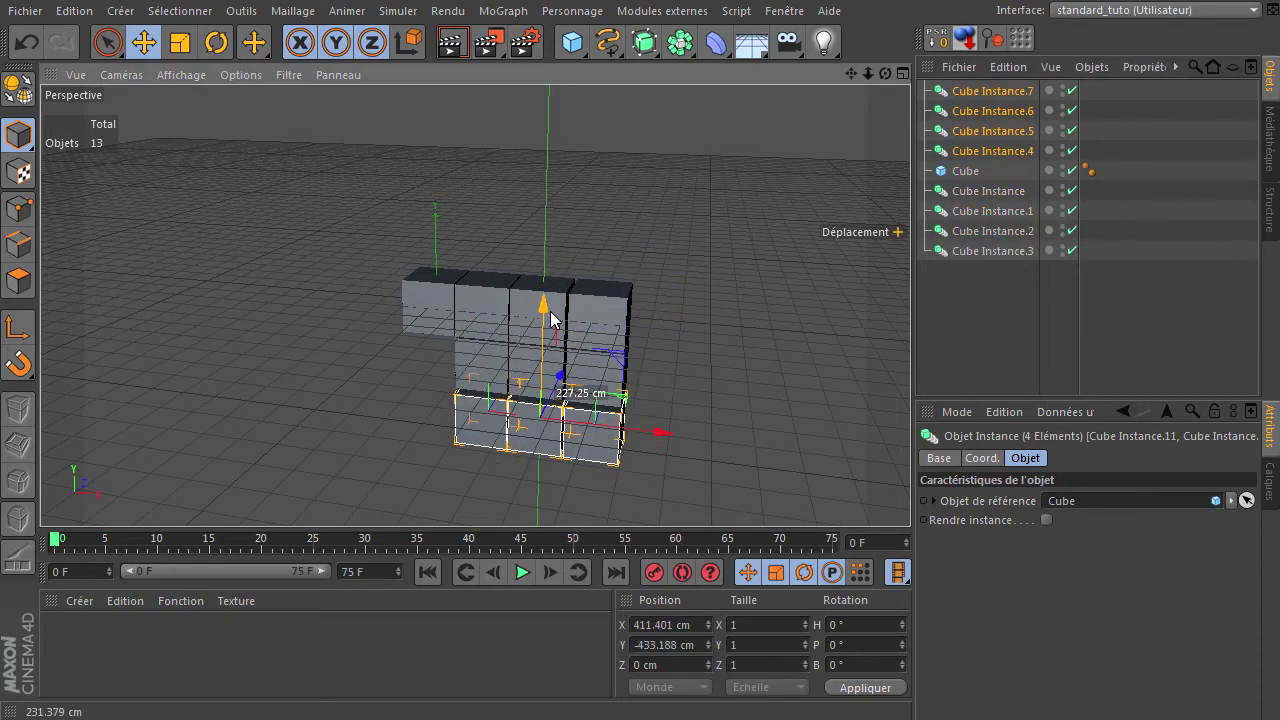
{"action": "left_click", "coordinate": [986, 370]}
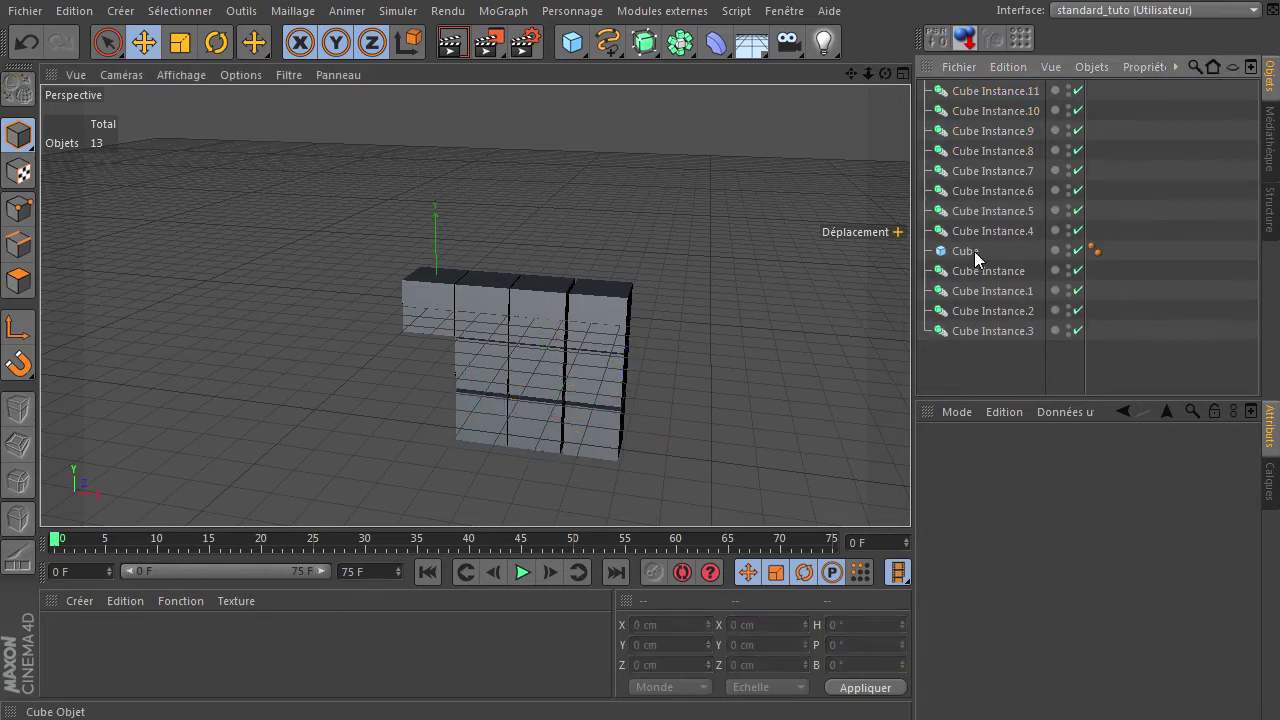
{"action": "left_click_drag", "start_coordinate": [1095, 240], "coordinate": [936, 70]}
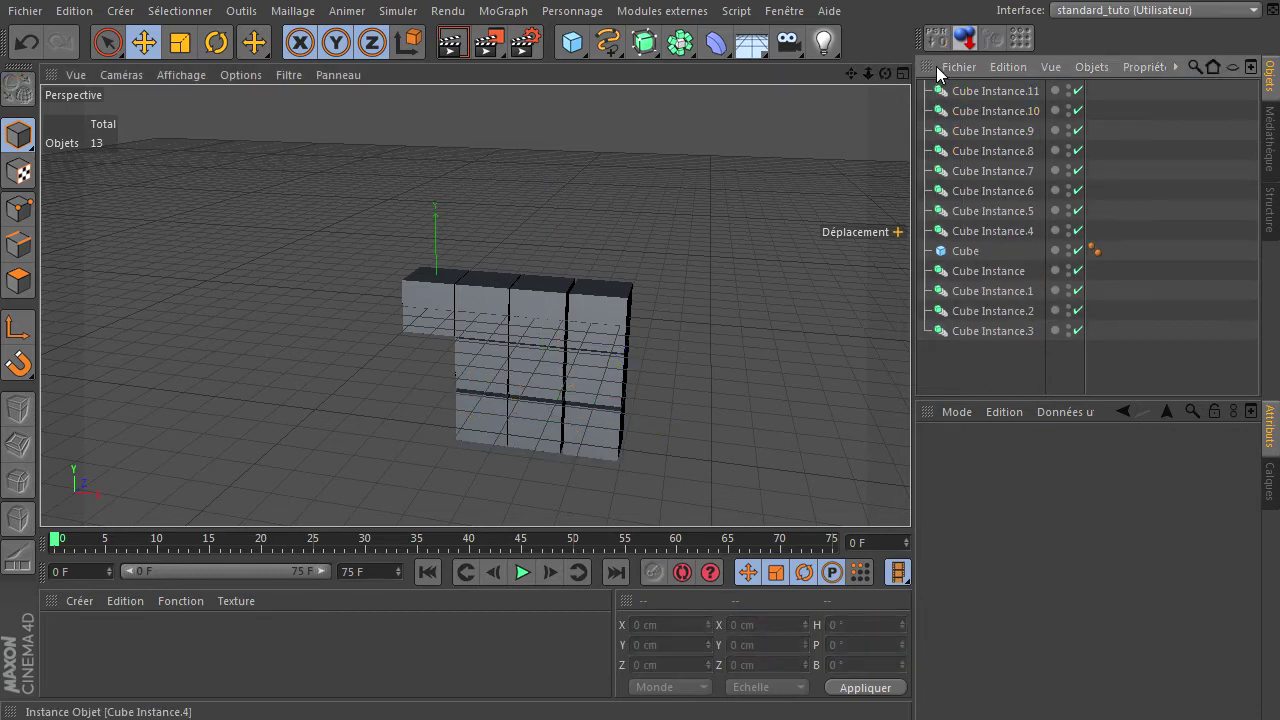
{"action": "left_click_drag", "start_coordinate": [975, 357], "coordinate": [978, 342]}
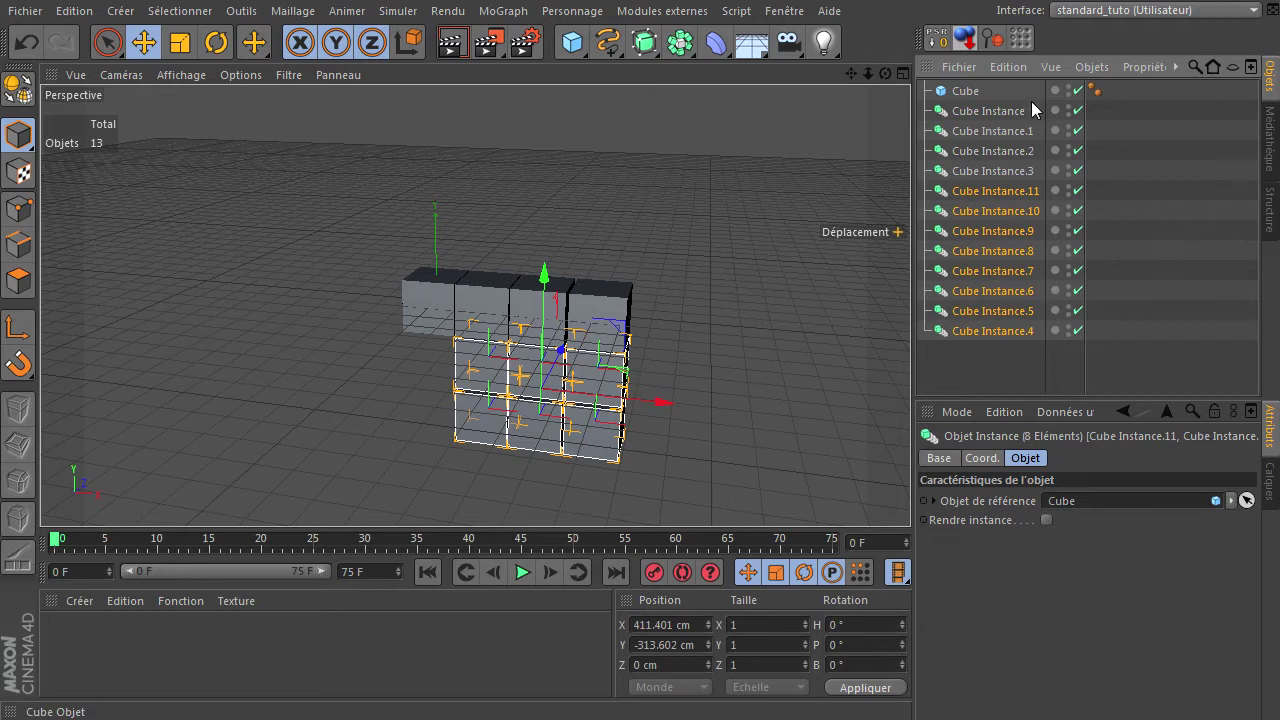
{"action": "left_click", "coordinate": [1095, 115]}
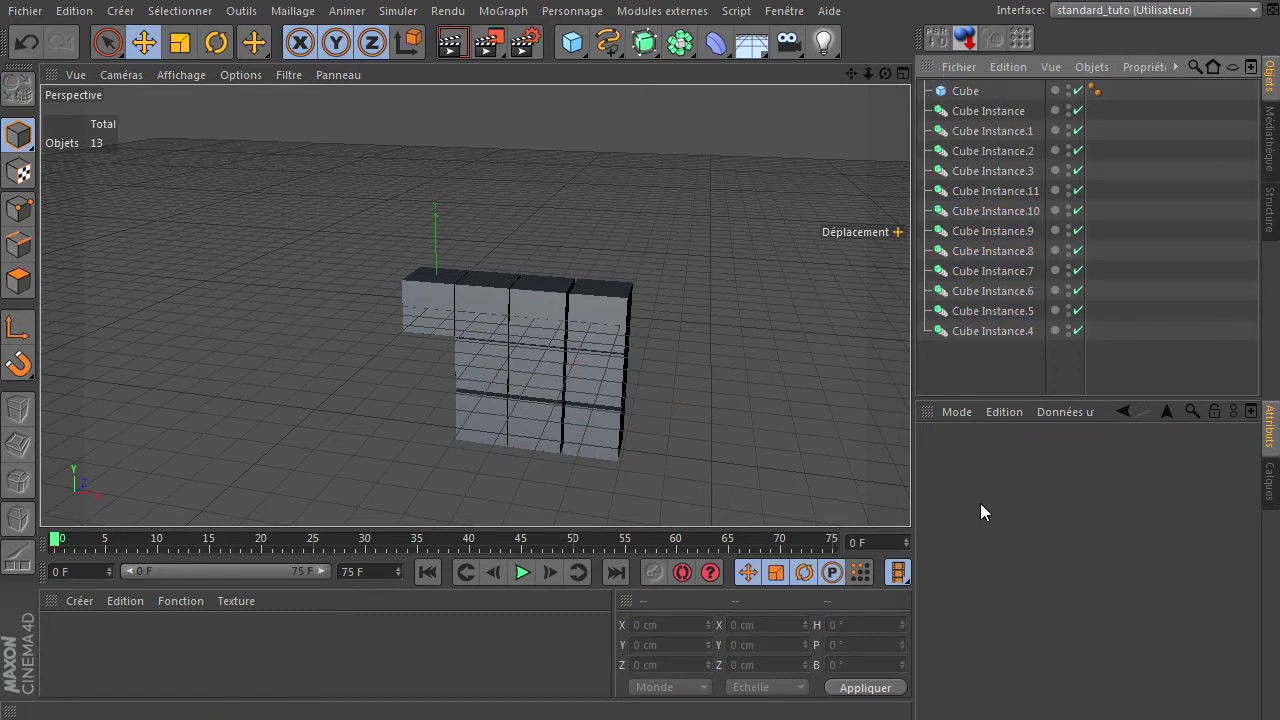
{"action": "left_click", "coordinate": [965, 92]}
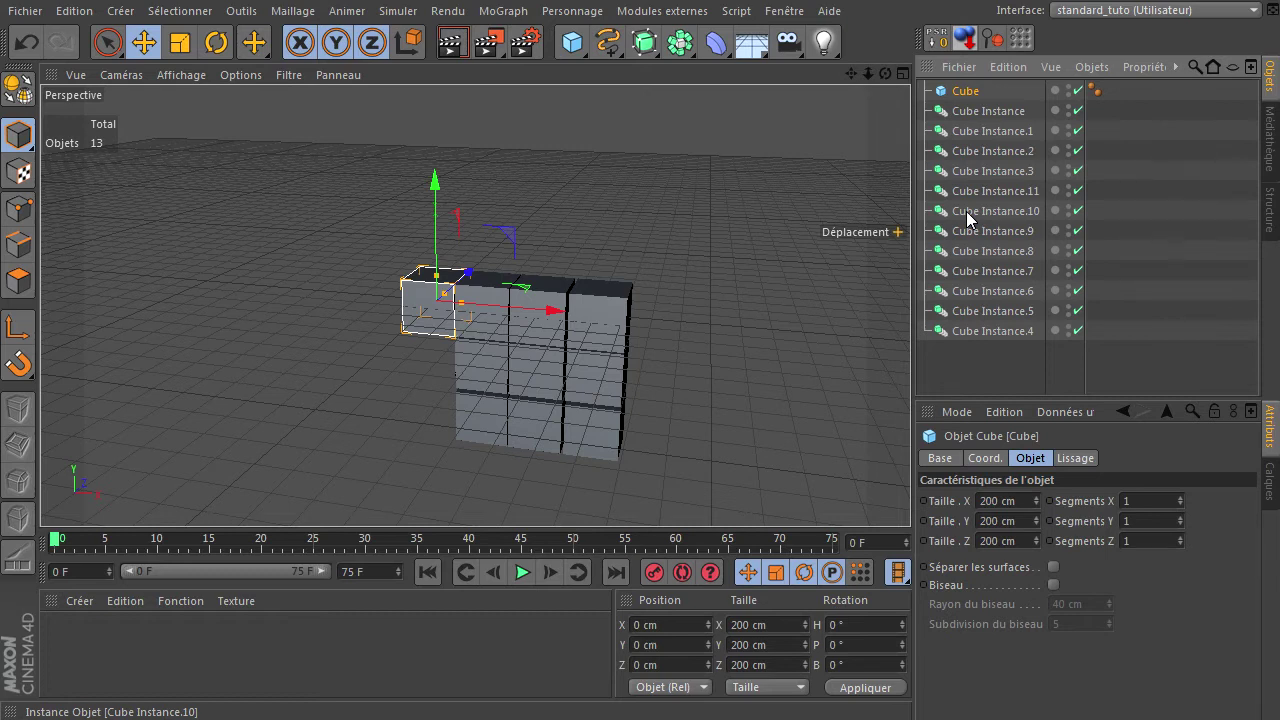
{"action": "left_click", "coordinate": [983, 114]}
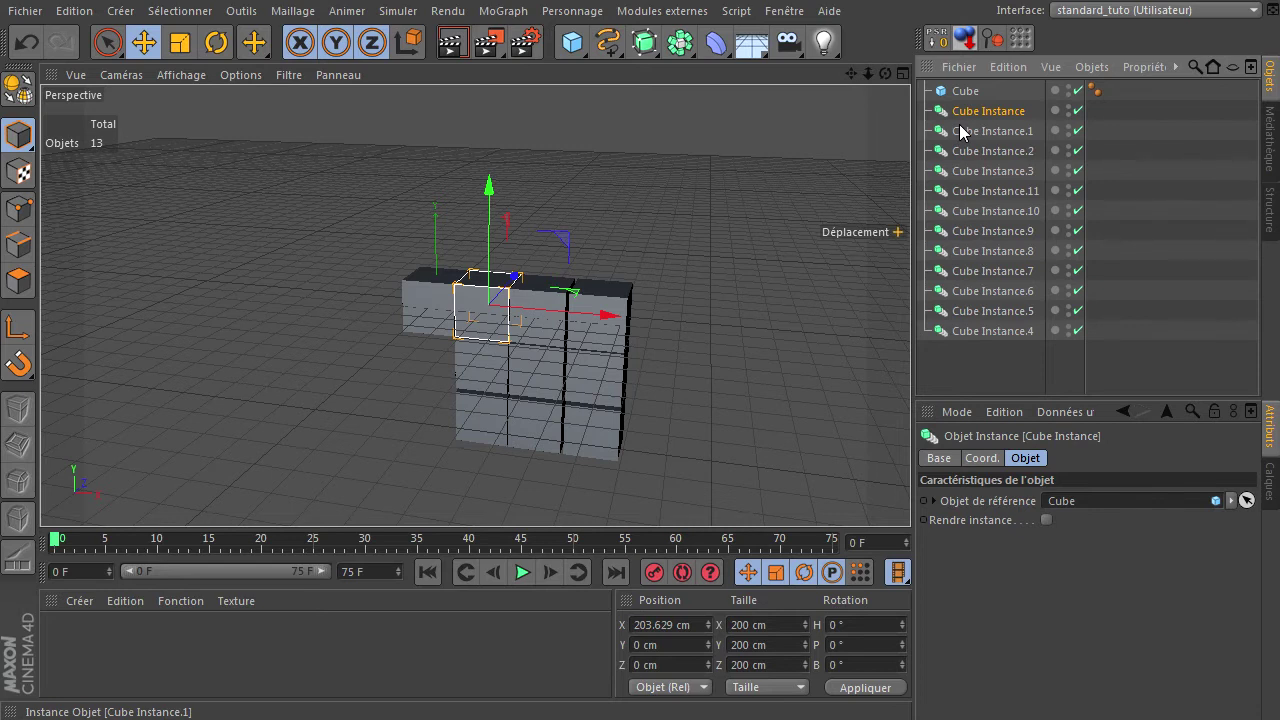
{"action": "left_click", "coordinate": [978, 97]}
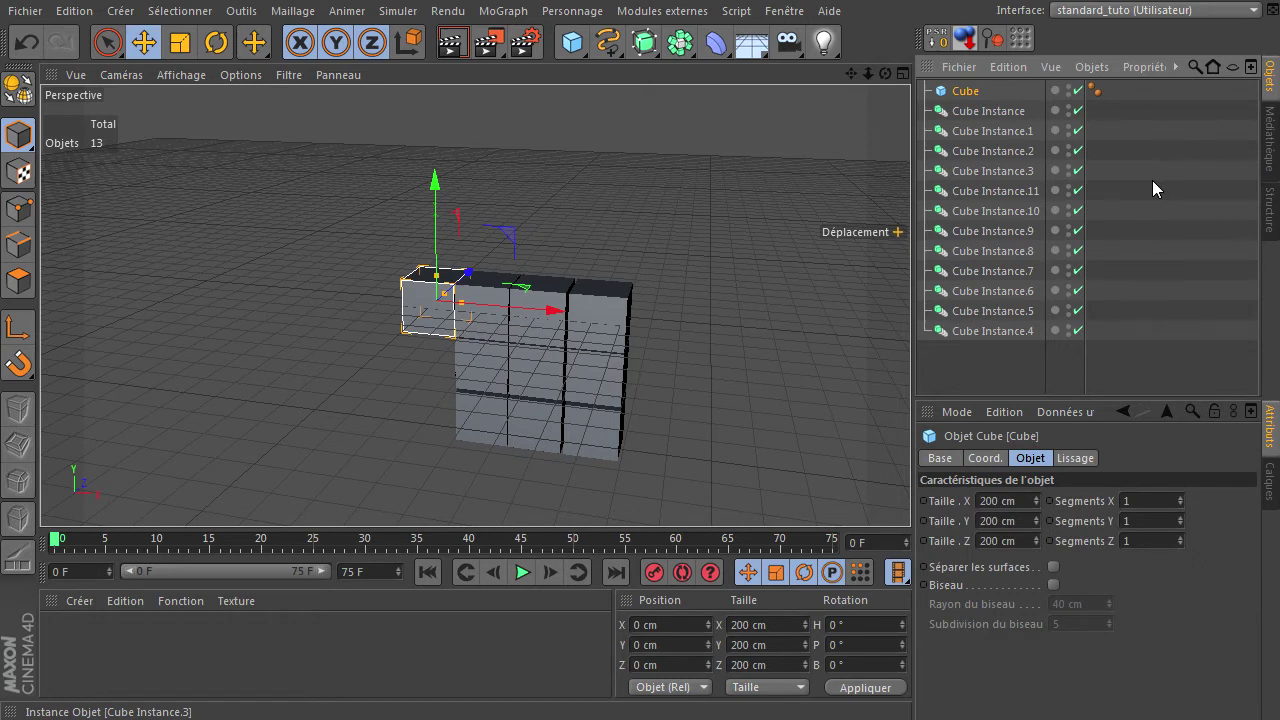
{"action": "left_click", "coordinate": [1015, 115]}
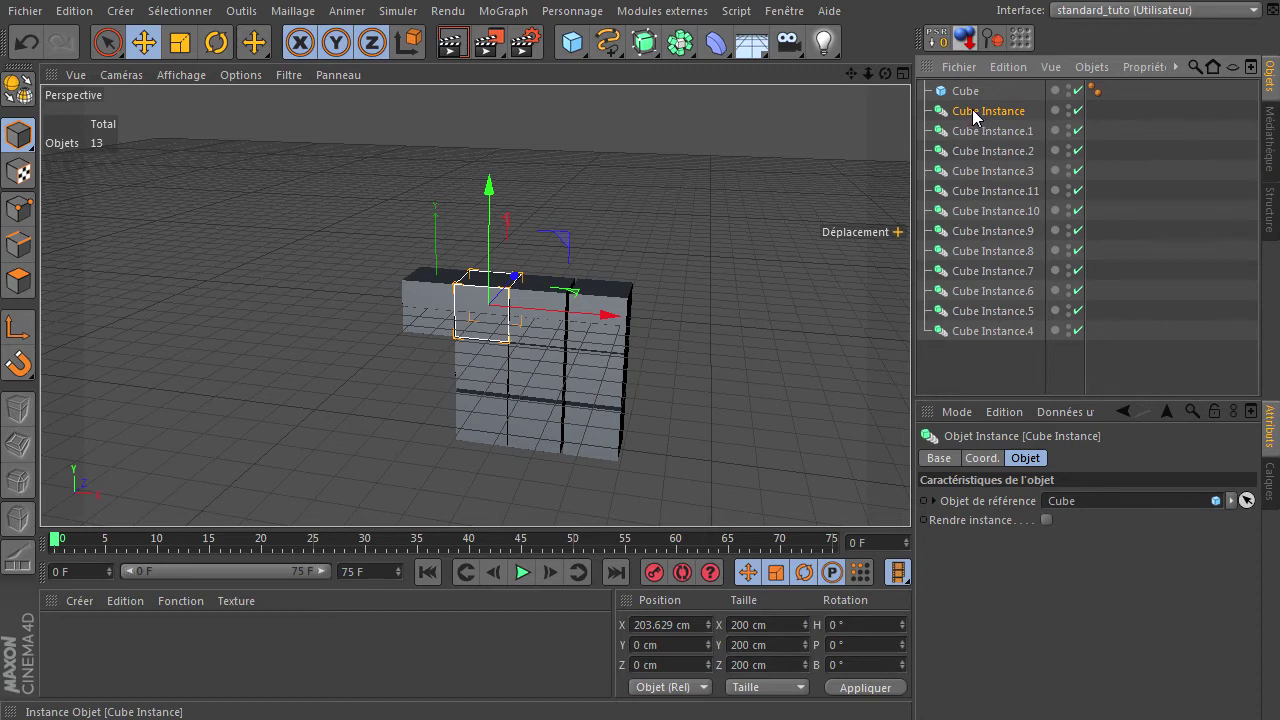
{"action": "left_click", "coordinate": [966, 91]}
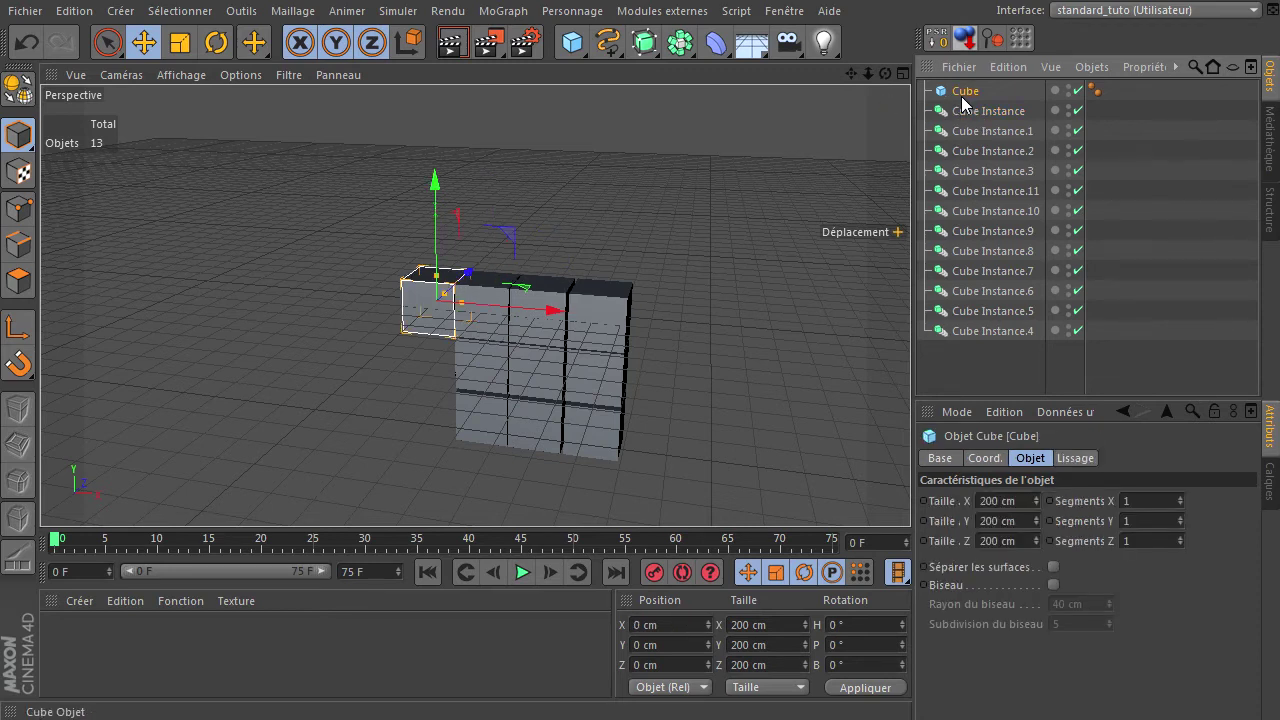
{"action": "left_click", "coordinate": [966, 111]}
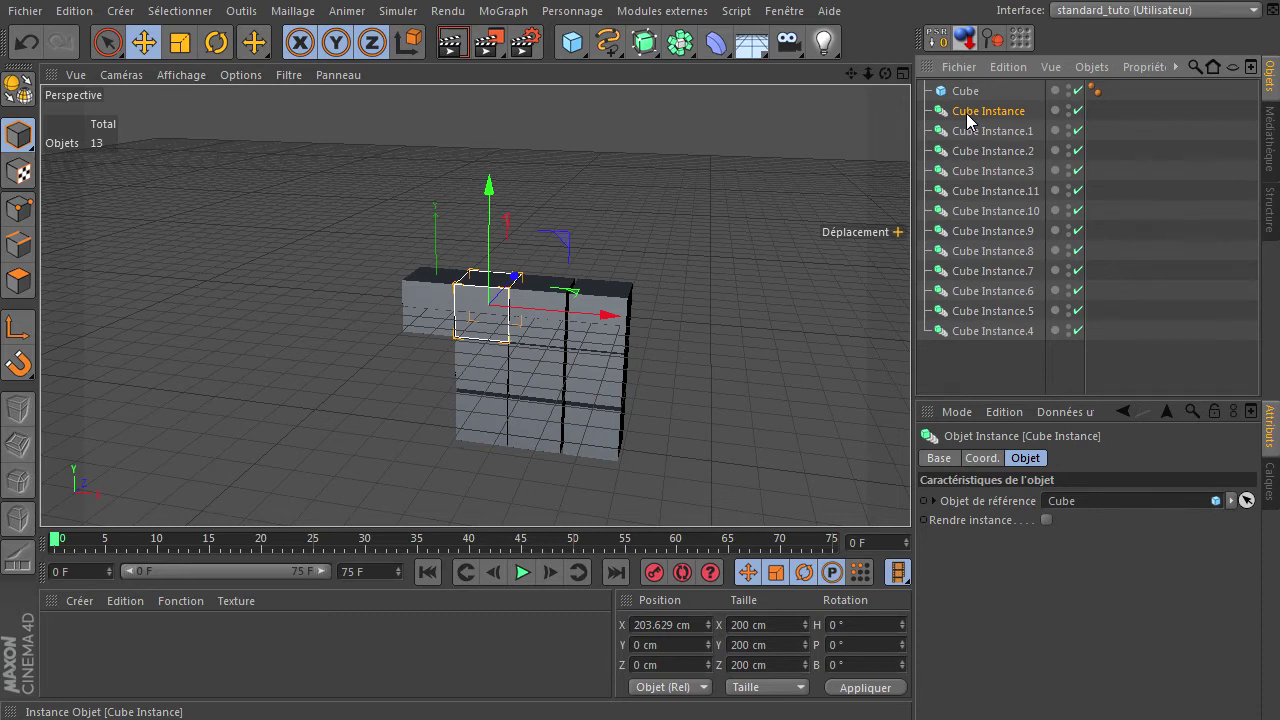
{"action": "left_click", "coordinate": [967, 131]}
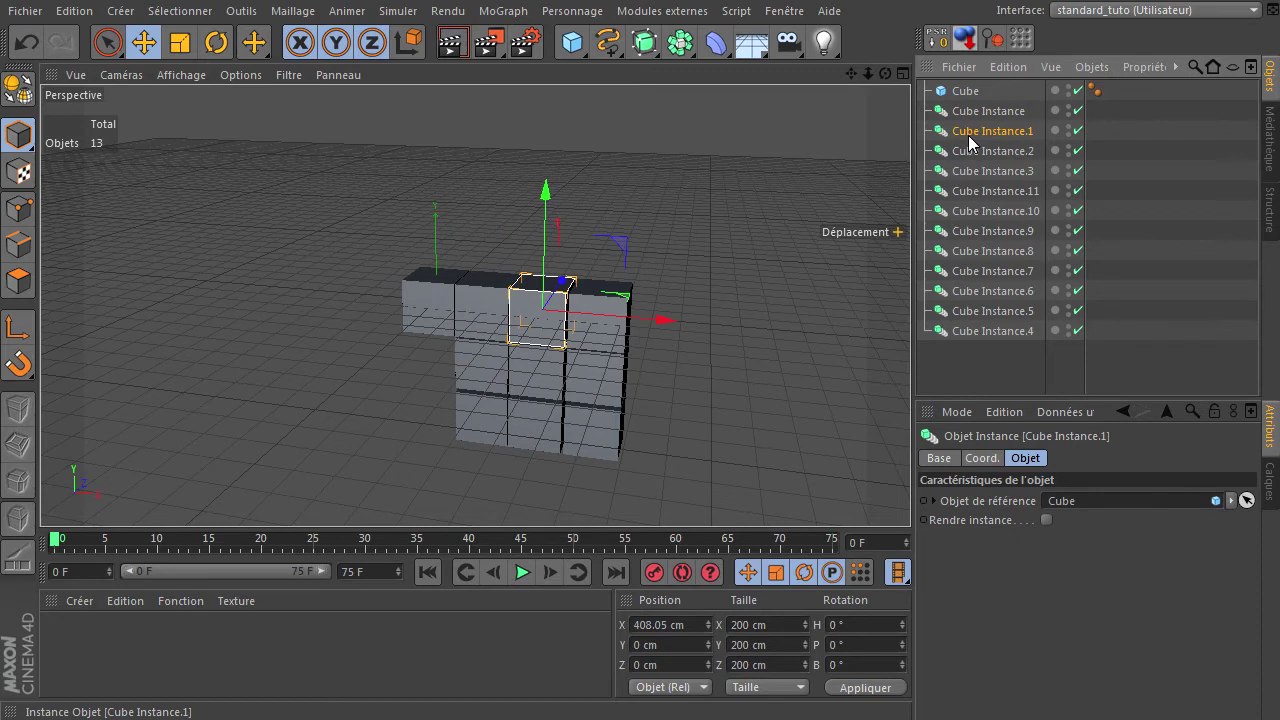
{"action": "left_click", "coordinate": [968, 151]}
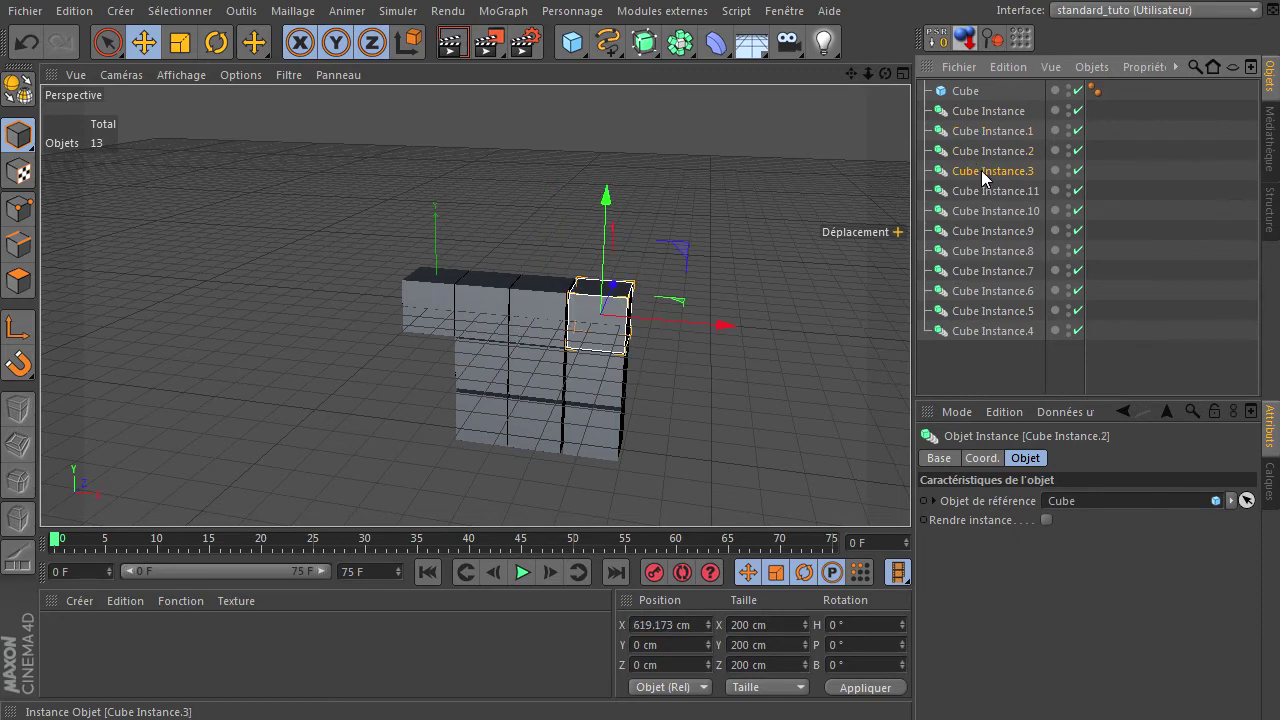
{"action": "left_click", "coordinate": [977, 195]}
{"action": "left_click", "coordinate": [975, 232]}
{"action": "left_click", "coordinate": [971, 251]}
{"action": "left_click", "coordinate": [968, 271]}
{"action": "left_click", "coordinate": [965, 291]}
{"action": "left_click", "coordinate": [965, 311]}
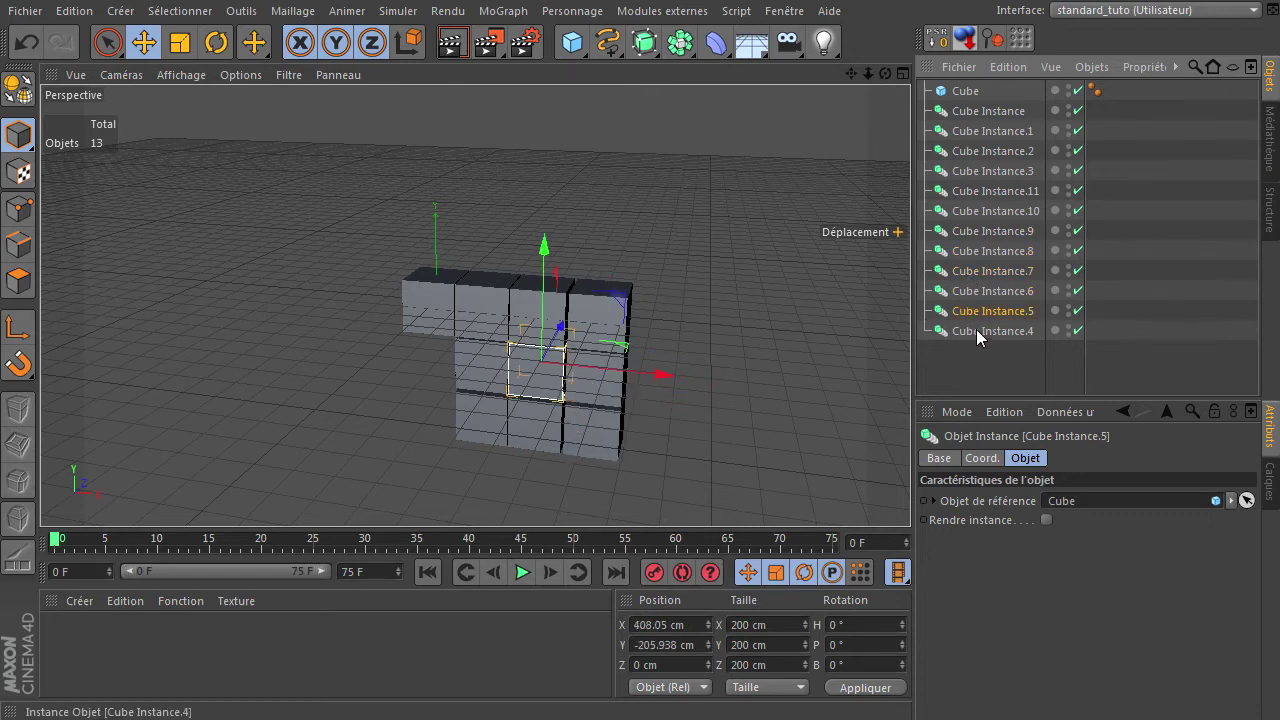
{"action": "left_click", "coordinate": [976, 330]}
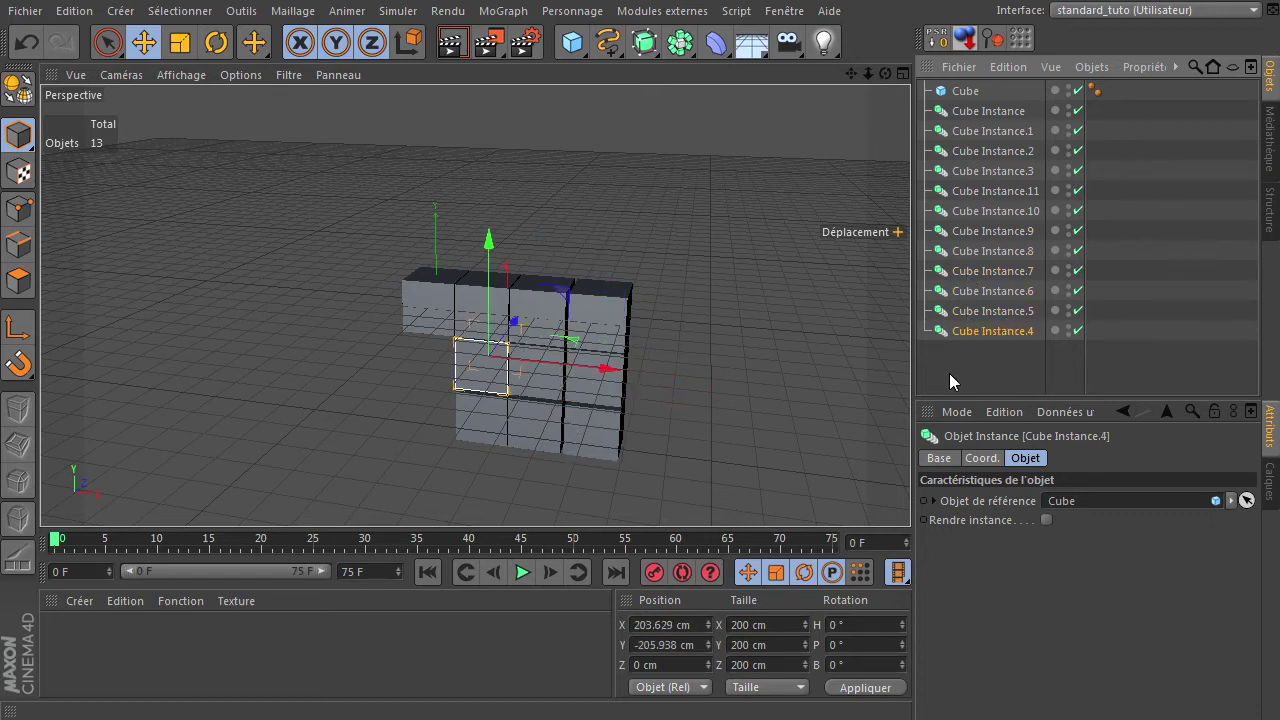
{"action": "left_click", "coordinate": [965, 91]}
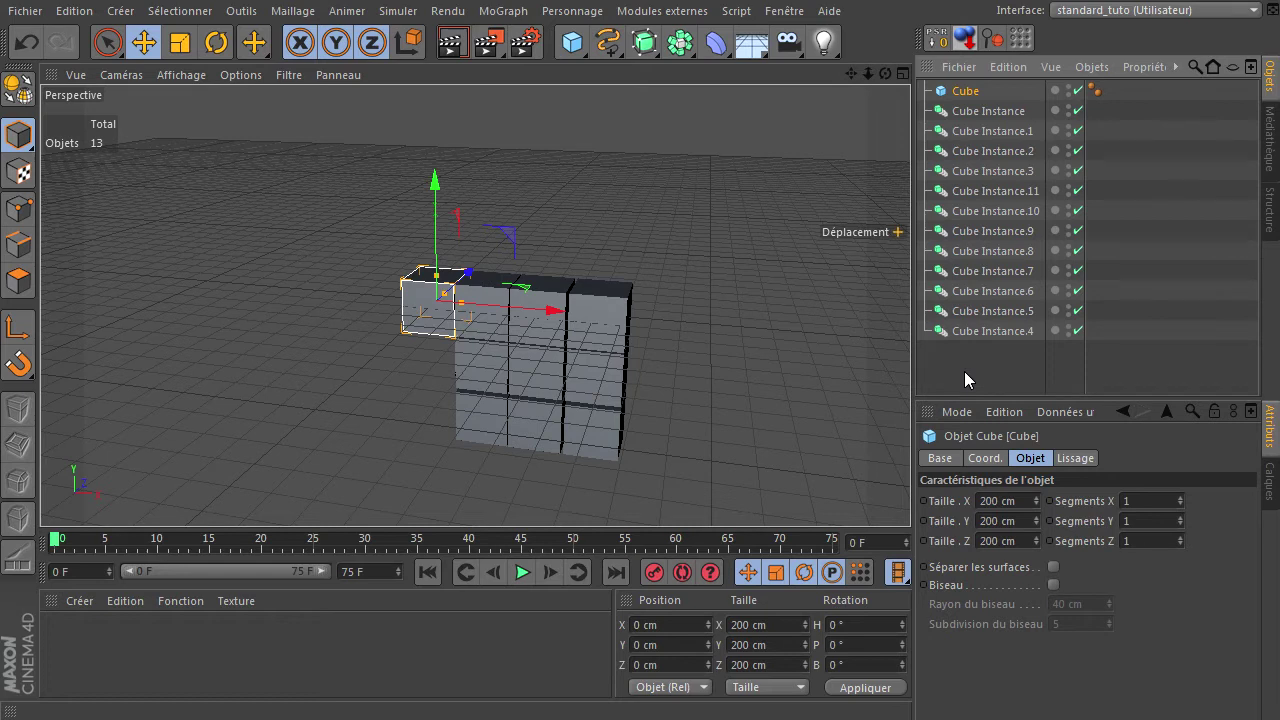
Step: Inspect the first cube instance and Cube Instance.11, the bottom-left cube, in the Object Manager
{"action": "left_click", "coordinate": [1010, 111]}
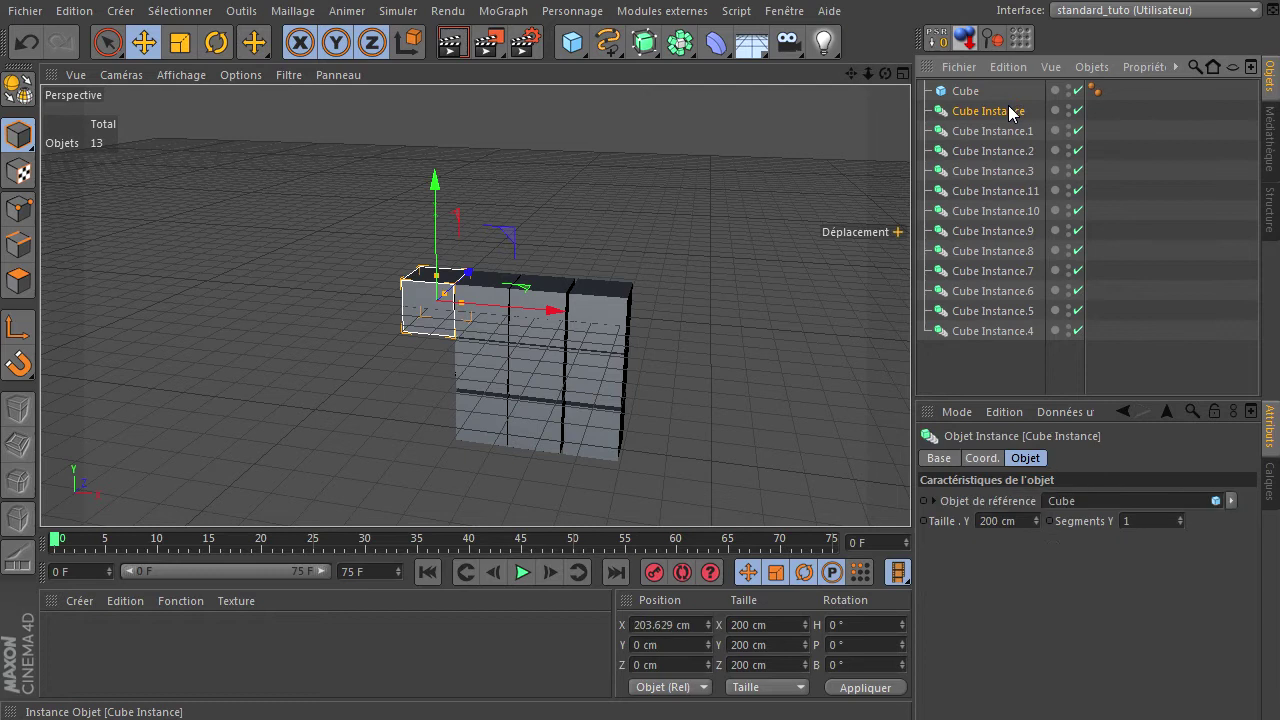
{"action": "left_click", "coordinate": [1006, 151]}
{"action": "left_click", "coordinate": [998, 191]}
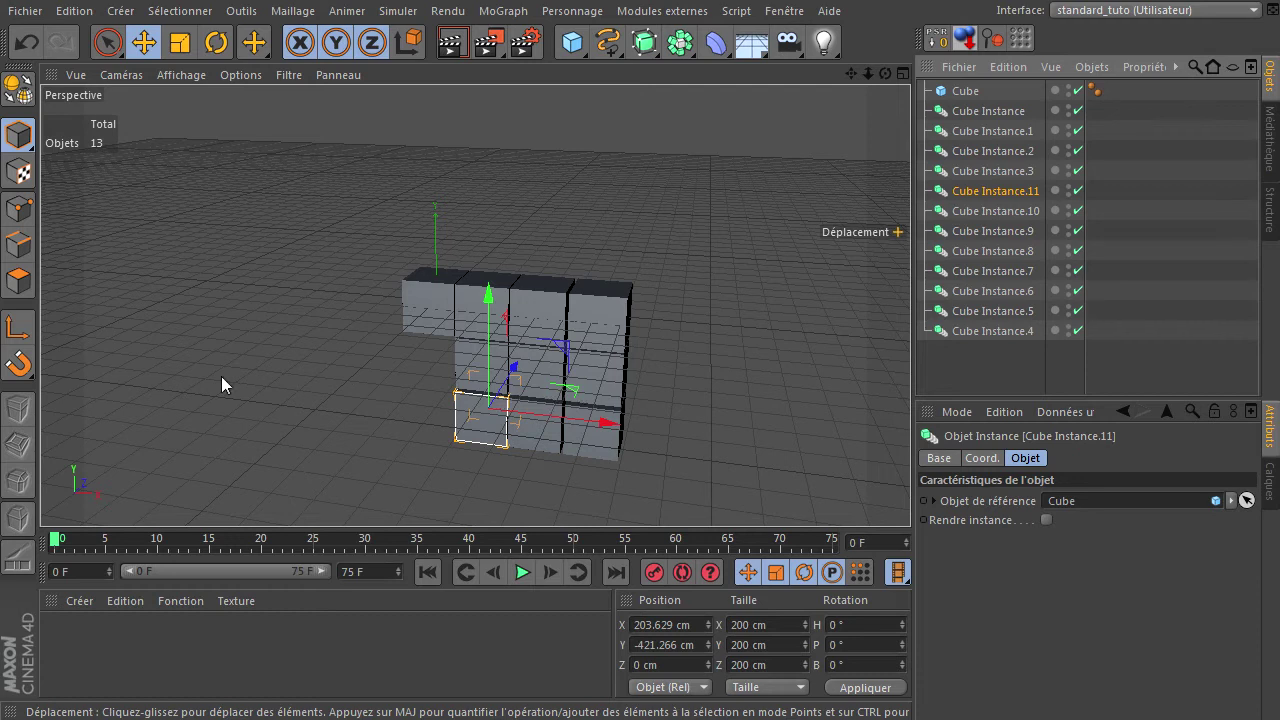
{"action": "left_click", "coordinate": [24, 11]}
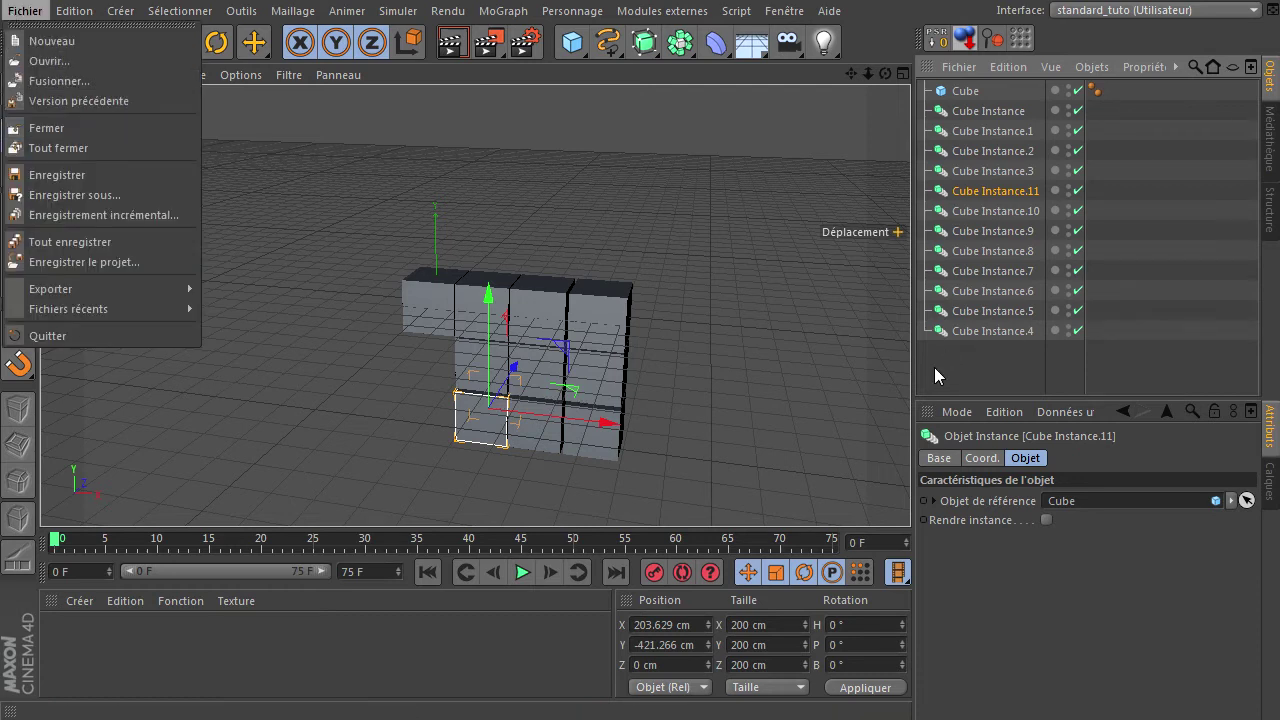
Step: Box-select all the cube instances and delete them
{"action": "left_click", "coordinate": [963, 384]}
{"action": "left_click_drag", "start_coordinate": [963, 384], "coordinate": [1029, 97]}
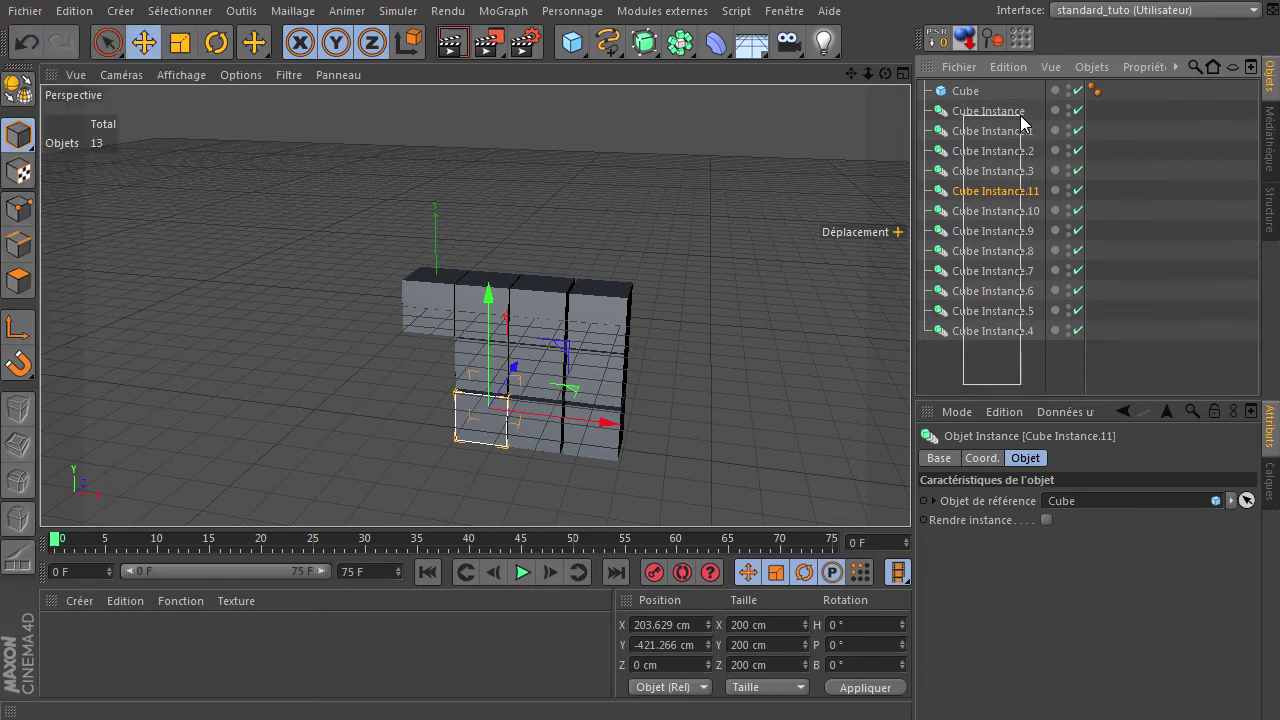
{"action": "key", "text": "Delete"}
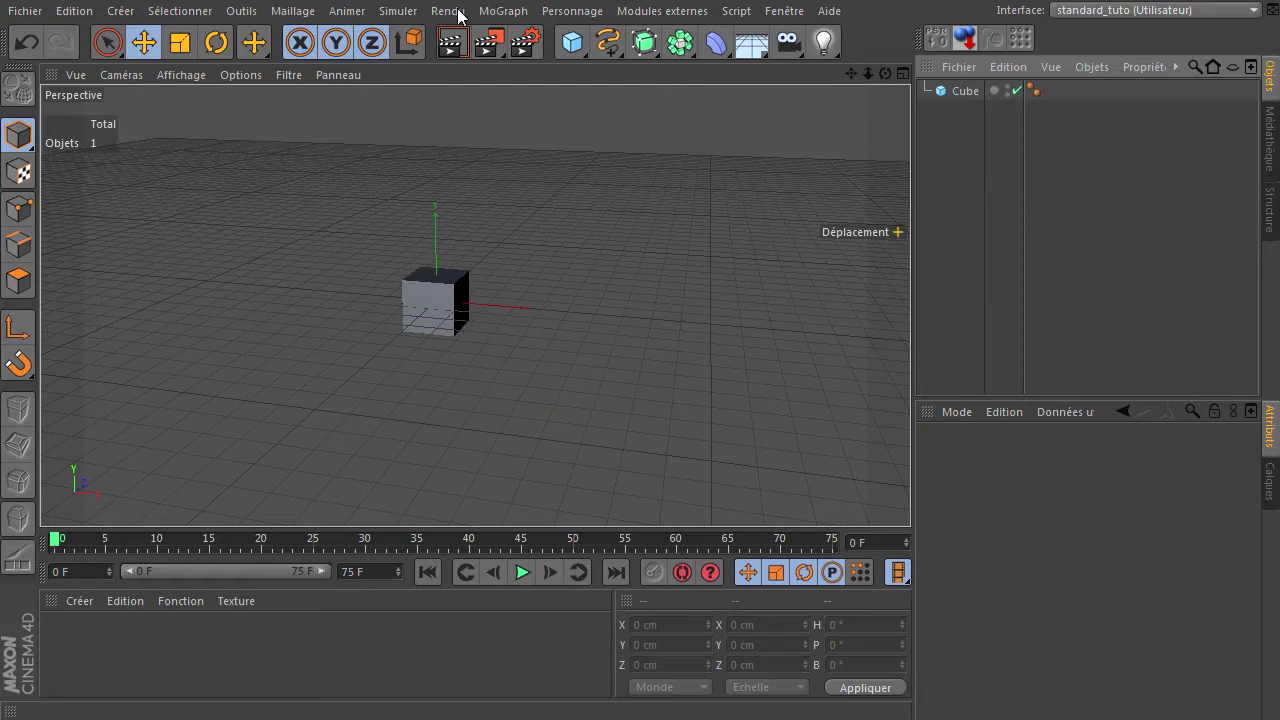
Step: Add a MoGraph Cloner and place the Cube inside it
{"action": "left_click", "coordinate": [500, 12]}
{"action": "left_click", "coordinate": [520, 161]}
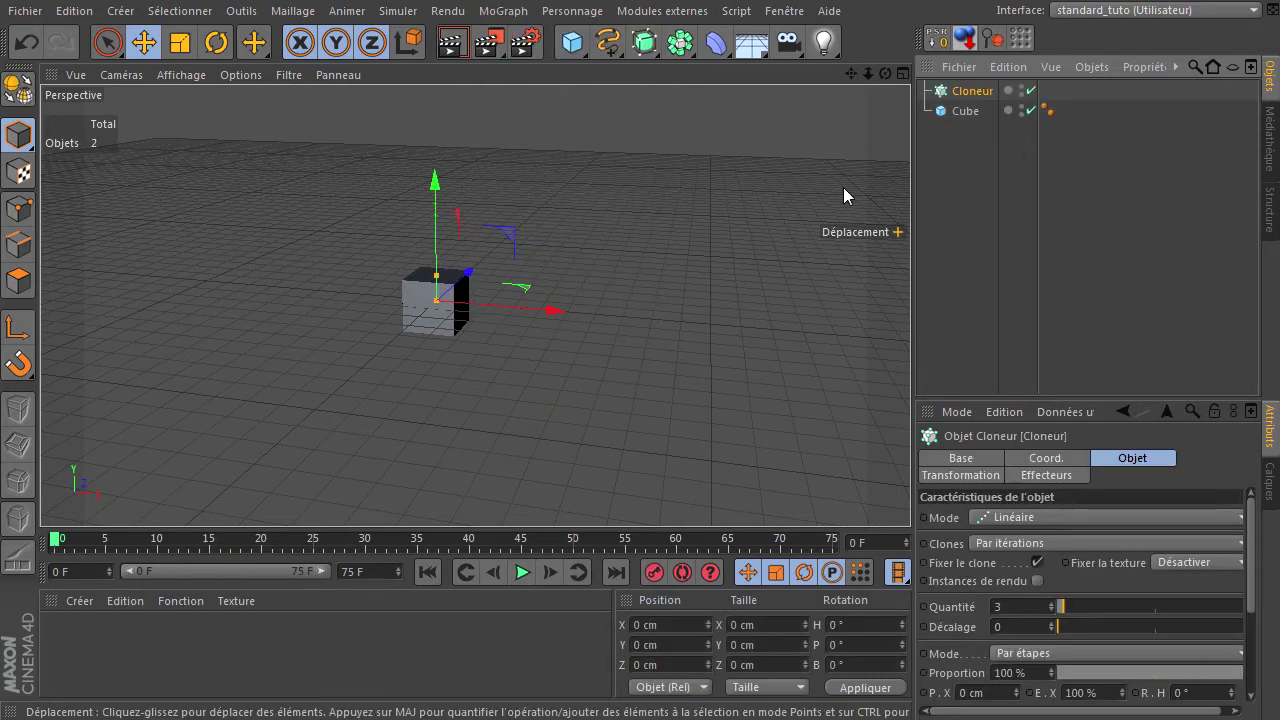
{"action": "left_click_drag", "start_coordinate": [966, 112], "coordinate": [970, 92]}
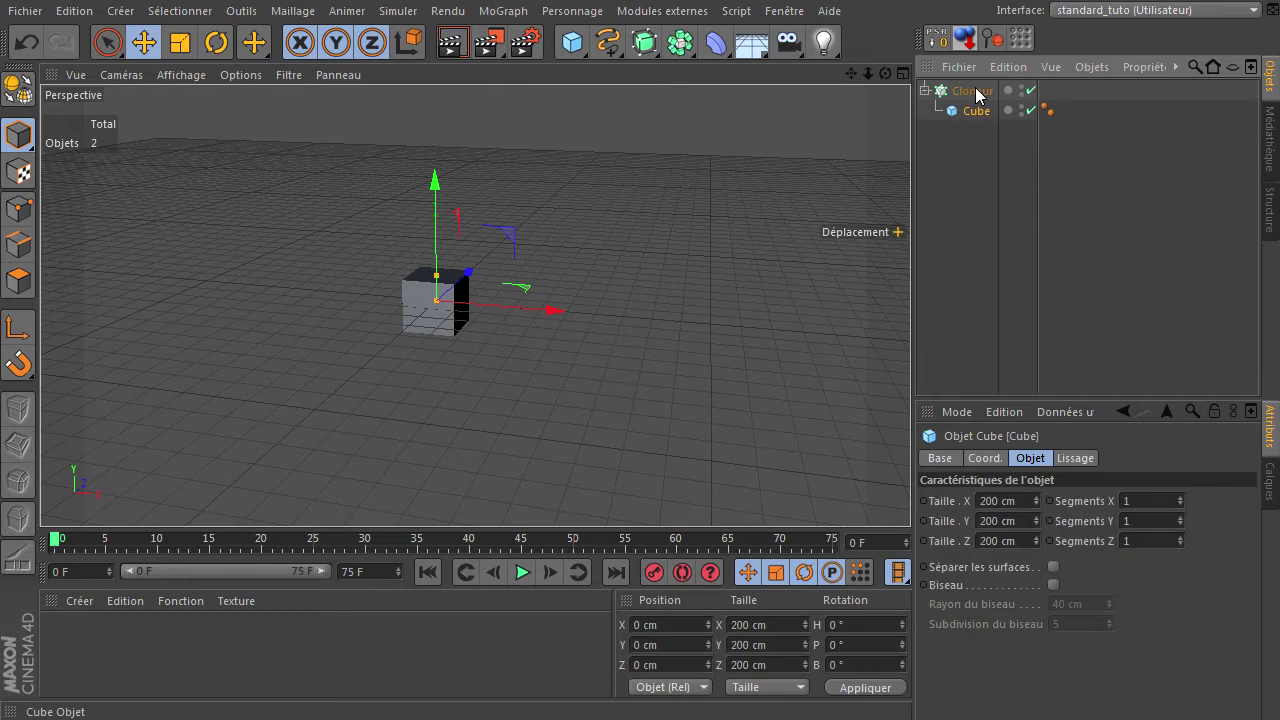
Step: Enlarge the cube to 881.067 × 1160.978 × 1353.391 cm with its size handles
{"action": "left_click_drag", "start_coordinate": [440, 265], "coordinate": [466, 140]}
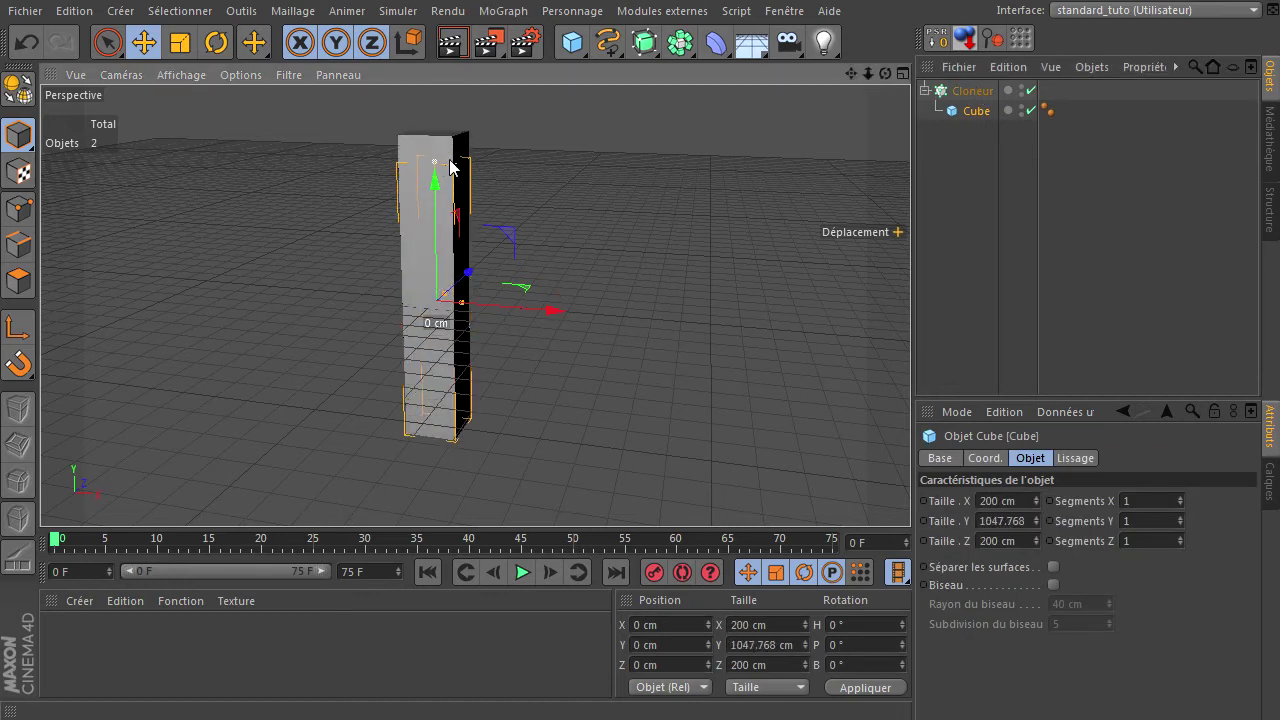
{"action": "left_click_drag", "start_coordinate": [460, 302], "coordinate": [551, 310]}
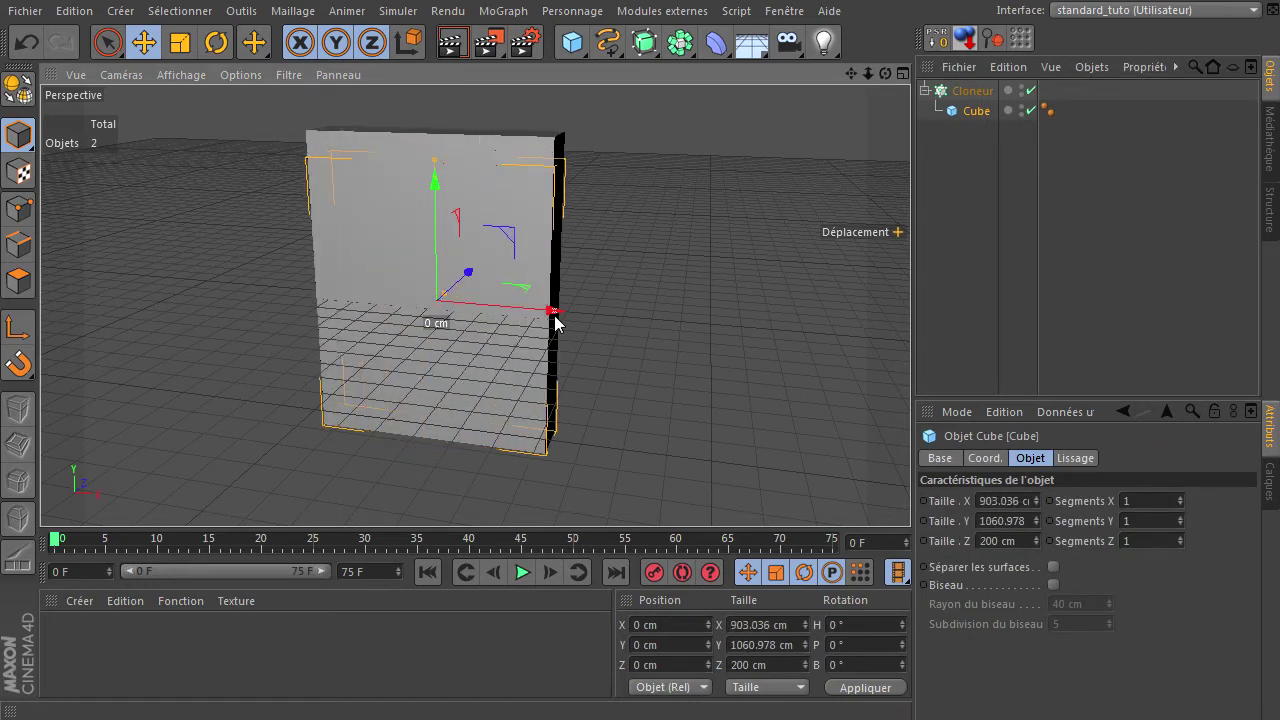
{"action": "left_click_drag", "start_coordinate": [468, 272], "coordinate": [491, 288]}
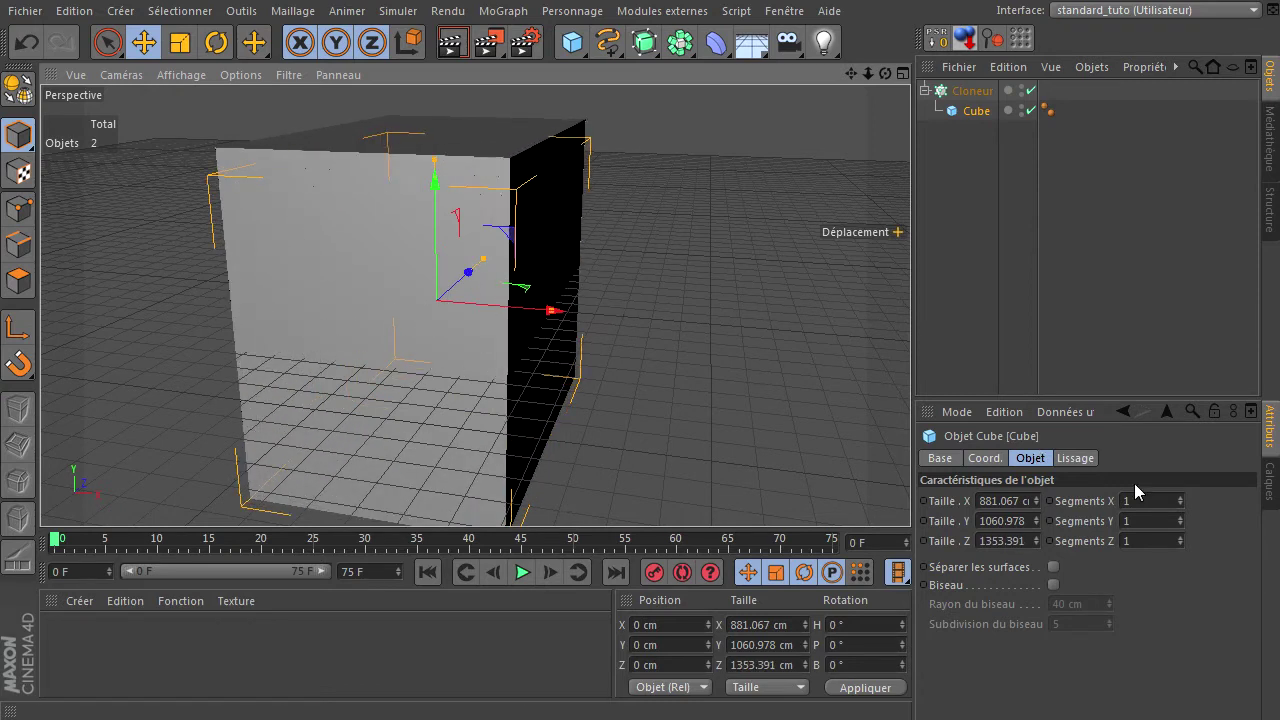
{"action": "left_click", "coordinate": [972, 91]}
Step: Set the Cloner mode to Répartition sur une grille and stretch the grid upward
{"action": "left_click", "coordinate": [1123, 516]}
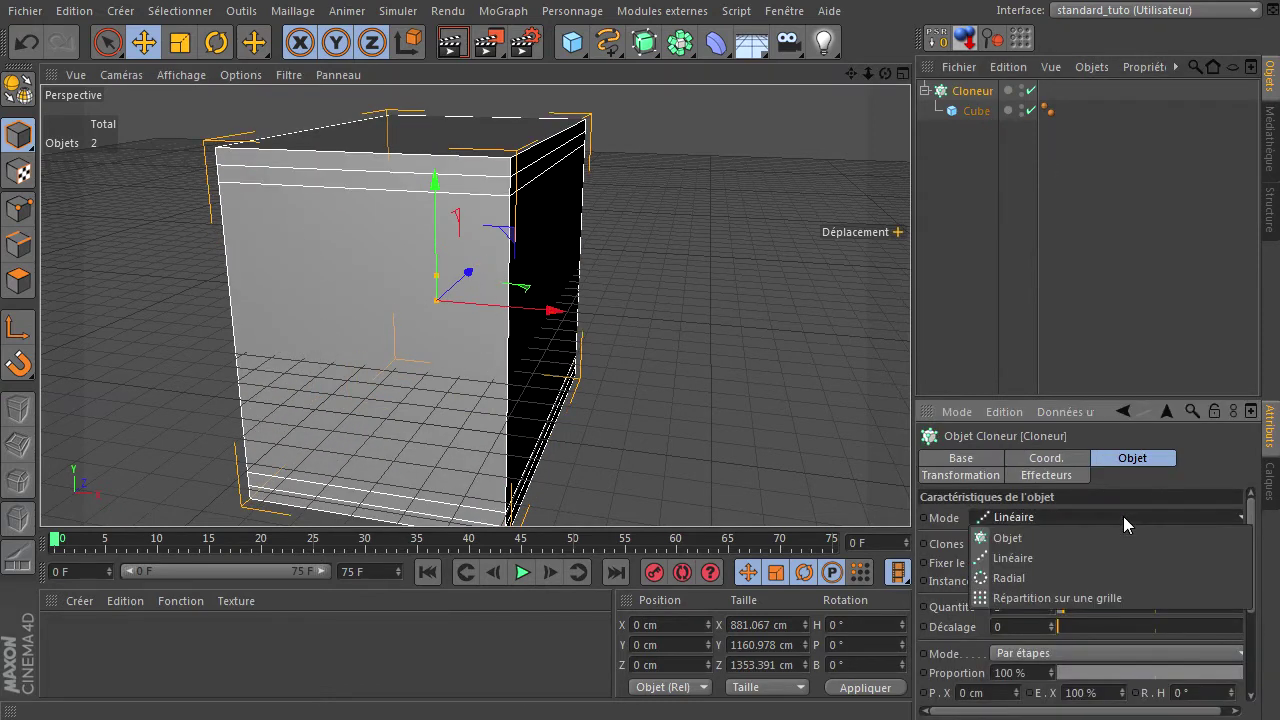
{"action": "left_click", "coordinate": [1103, 597]}
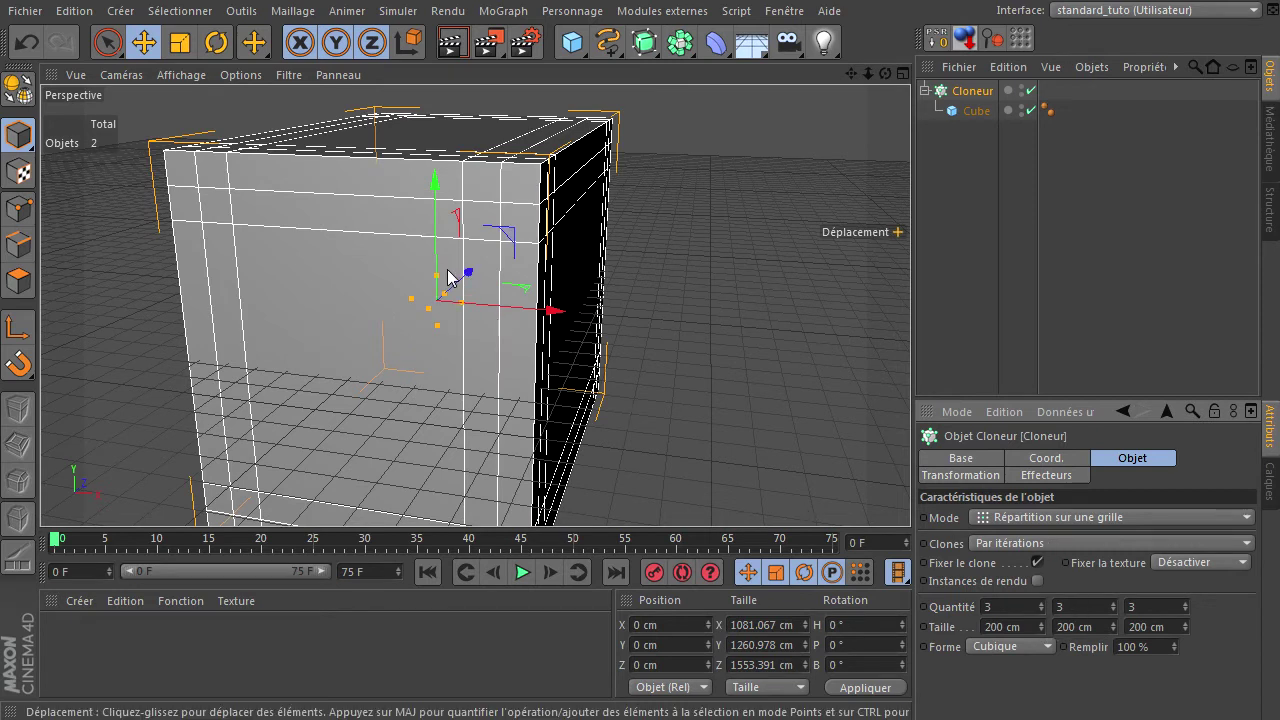
{"action": "mouse_move", "coordinate": [440, 278]}
{"action": "left_mouse_down"}
{"action": "mouse_move", "coordinate": [444, 192]}
{"action": "mouse_move", "coordinate": [423, 294]}
{"action": "mouse_move", "coordinate": [480, 266]}
{"action": "mouse_move", "coordinate": [426, 294]}
{"action": "mouse_move", "coordinate": [515, 305]}
{"action": "mouse_move", "coordinate": [452, 323]}
{"action": "left_mouse_up"}
Step: Spread the clone grid into three columns, about 700 × 1054 × 200 cm
{"action": "left_click", "coordinate": [976, 110]}
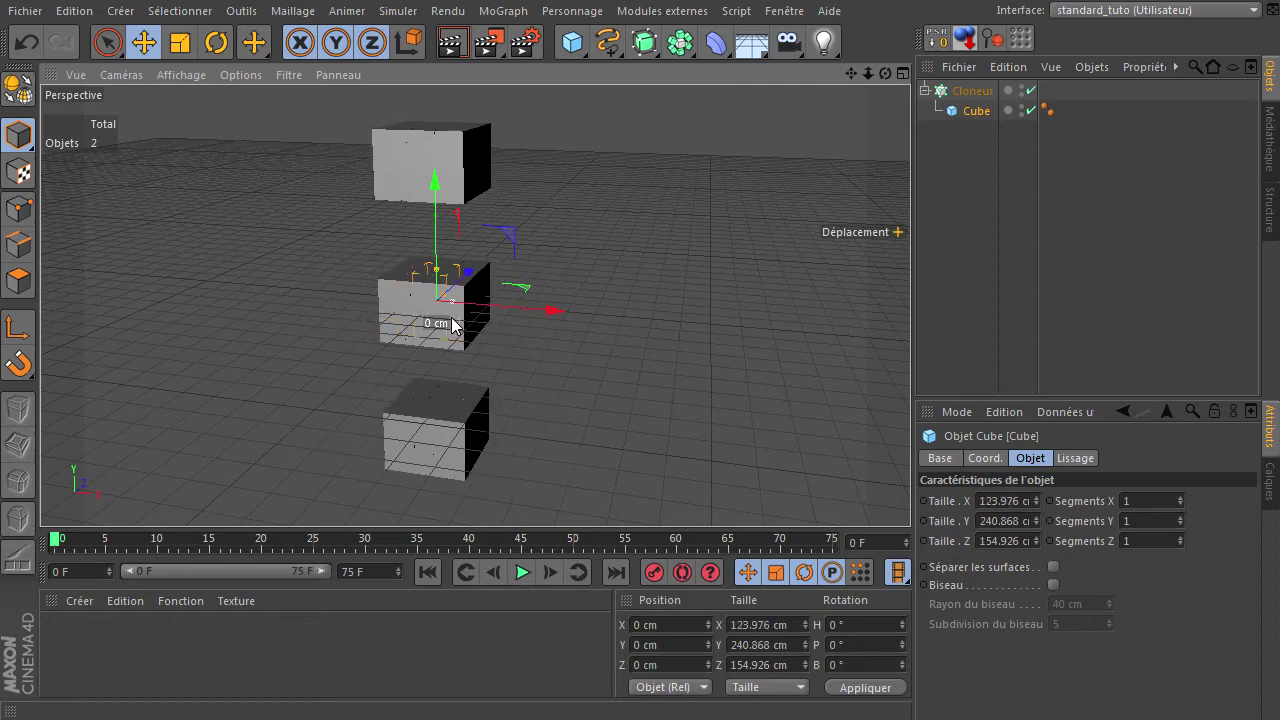
{"action": "left_click", "coordinate": [970, 91]}
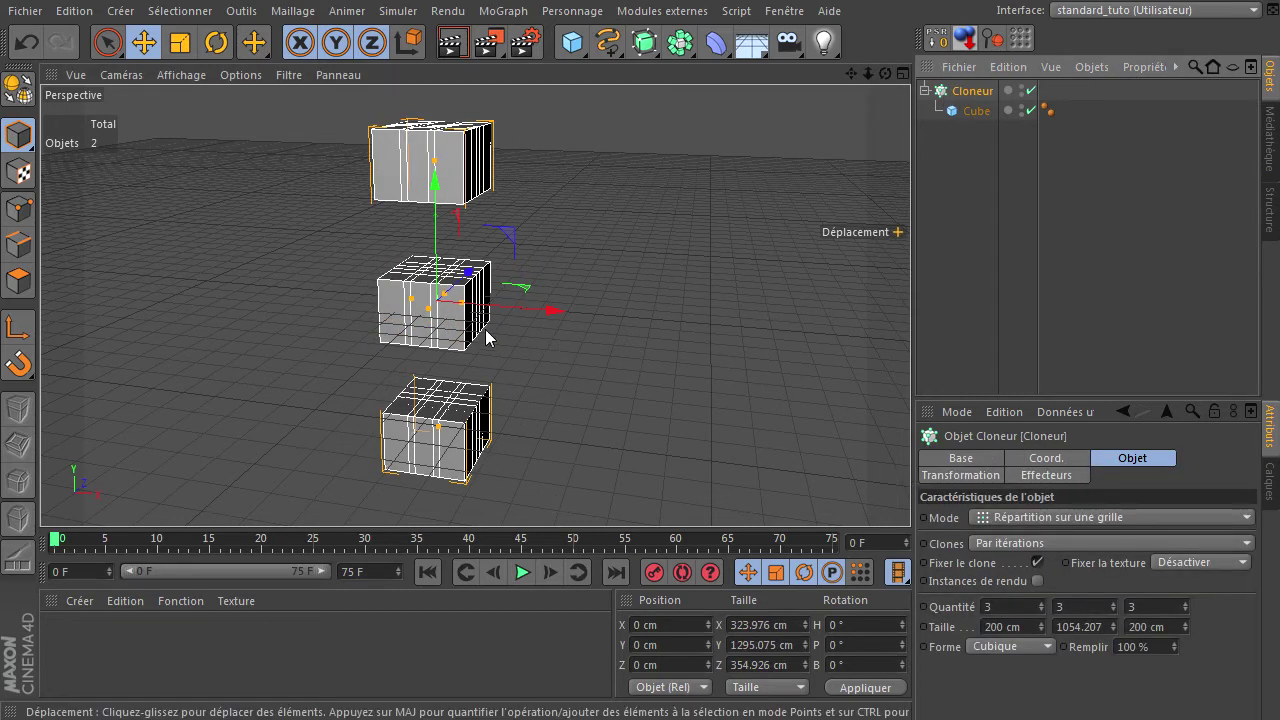
{"action": "left_click_drag", "start_coordinate": [460, 301], "coordinate": [530, 305]}
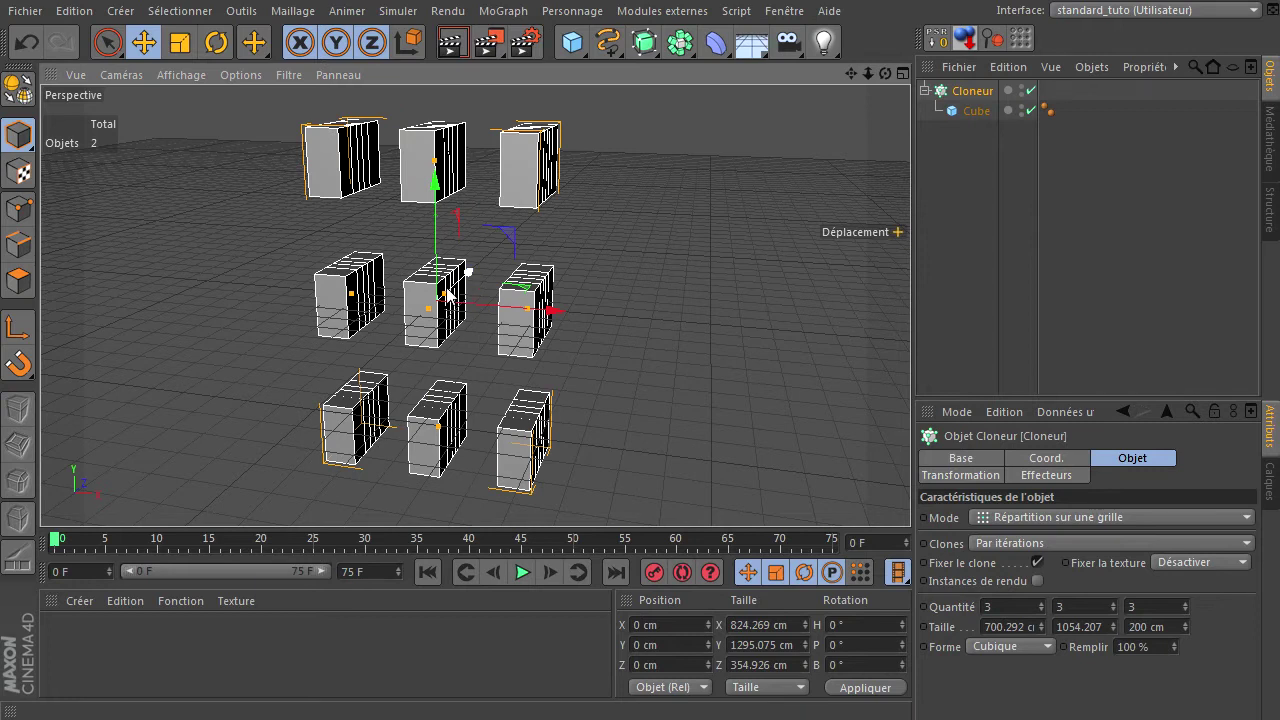
{"action": "left_click_drag", "start_coordinate": [447, 290], "coordinate": [470, 283]}
Step: Stretch the clone grid's depth to 1505.272 cm, toggling Instances de rendu on then off
{"action": "left_click_drag", "start_coordinate": [424, 314], "coordinate": [684, 283]}
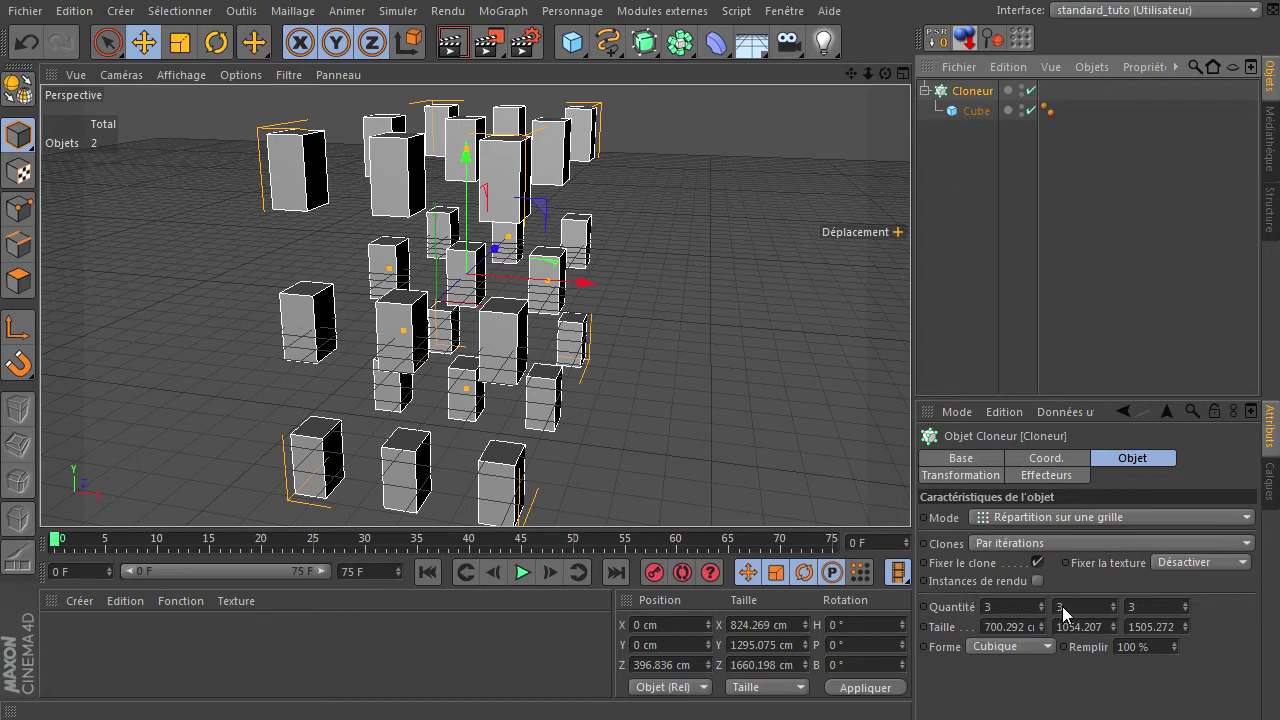
{"action": "left_click", "coordinate": [1038, 584]}
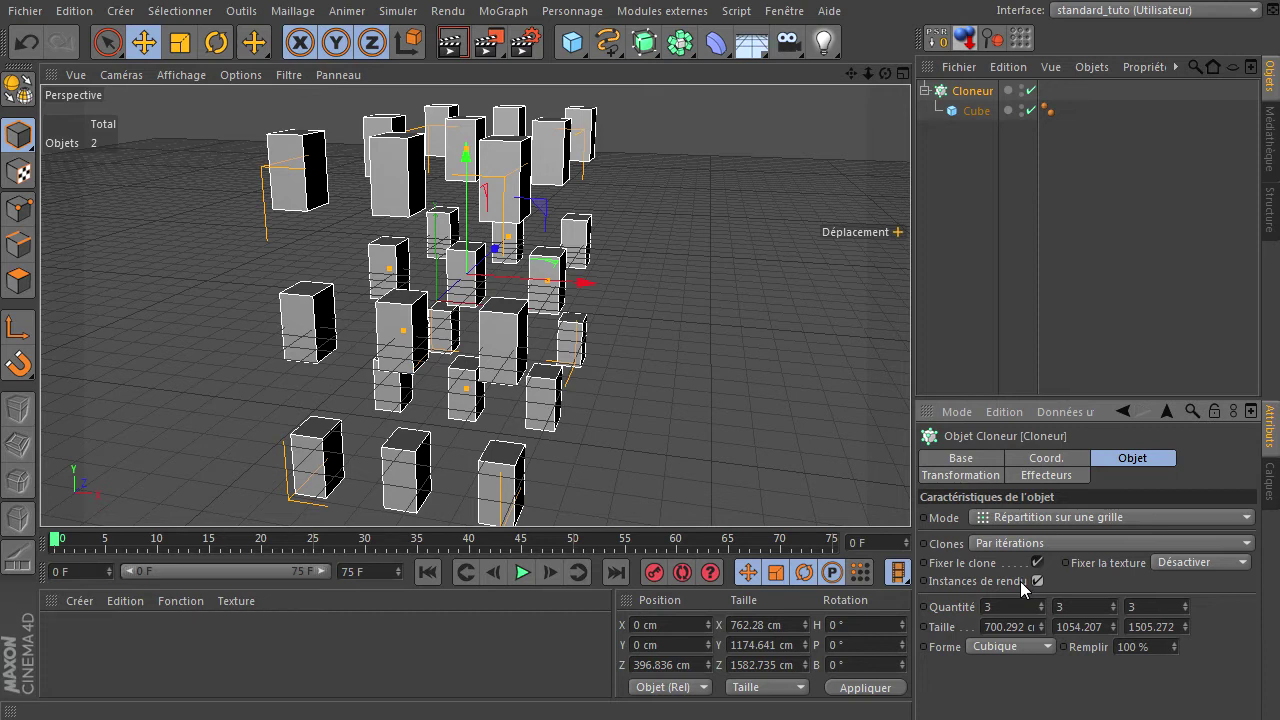
{"action": "left_click", "coordinate": [974, 111]}
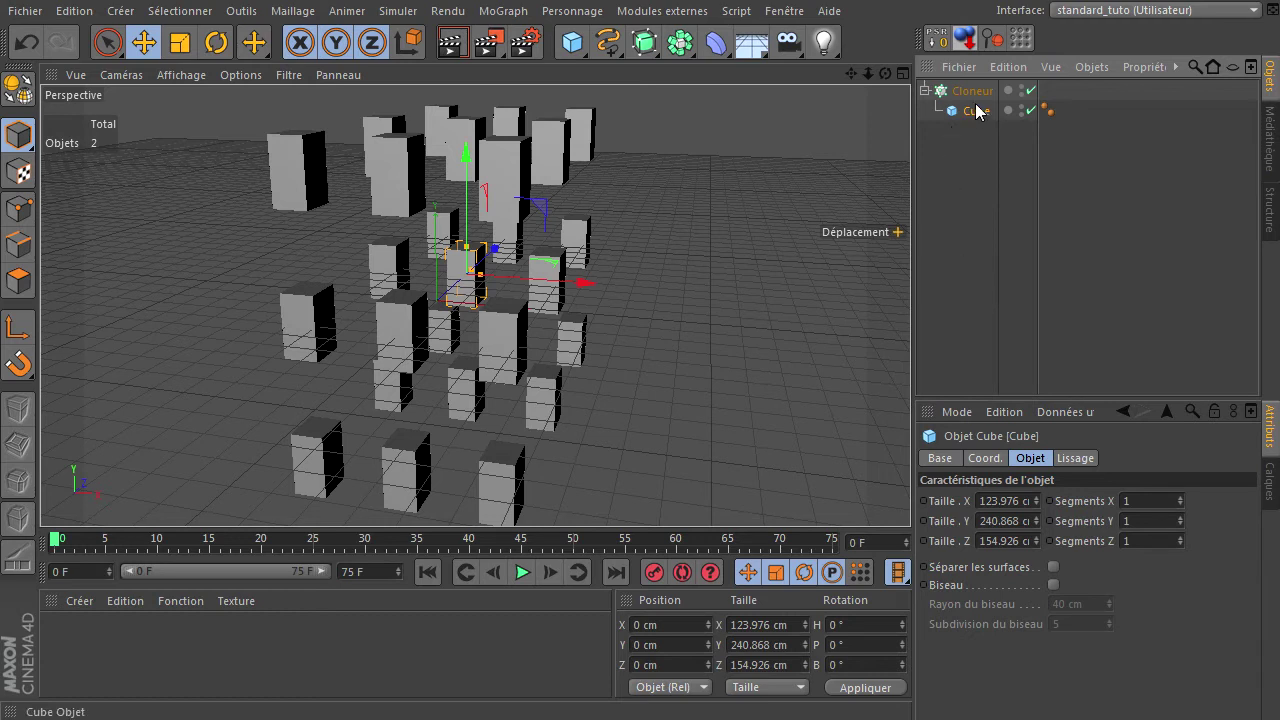
{"action": "left_click", "coordinate": [26, 12]}
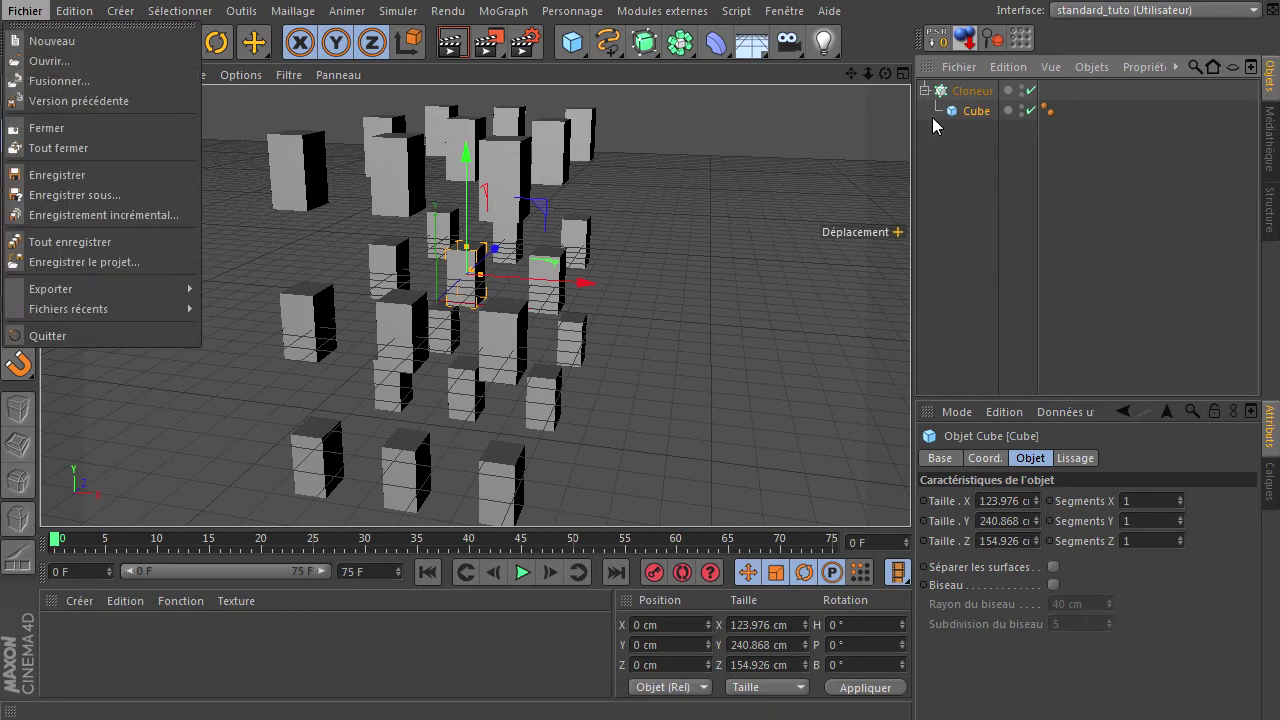
{"action": "left_click", "coordinate": [943, 160]}
{"action": "left_click", "coordinate": [968, 91]}
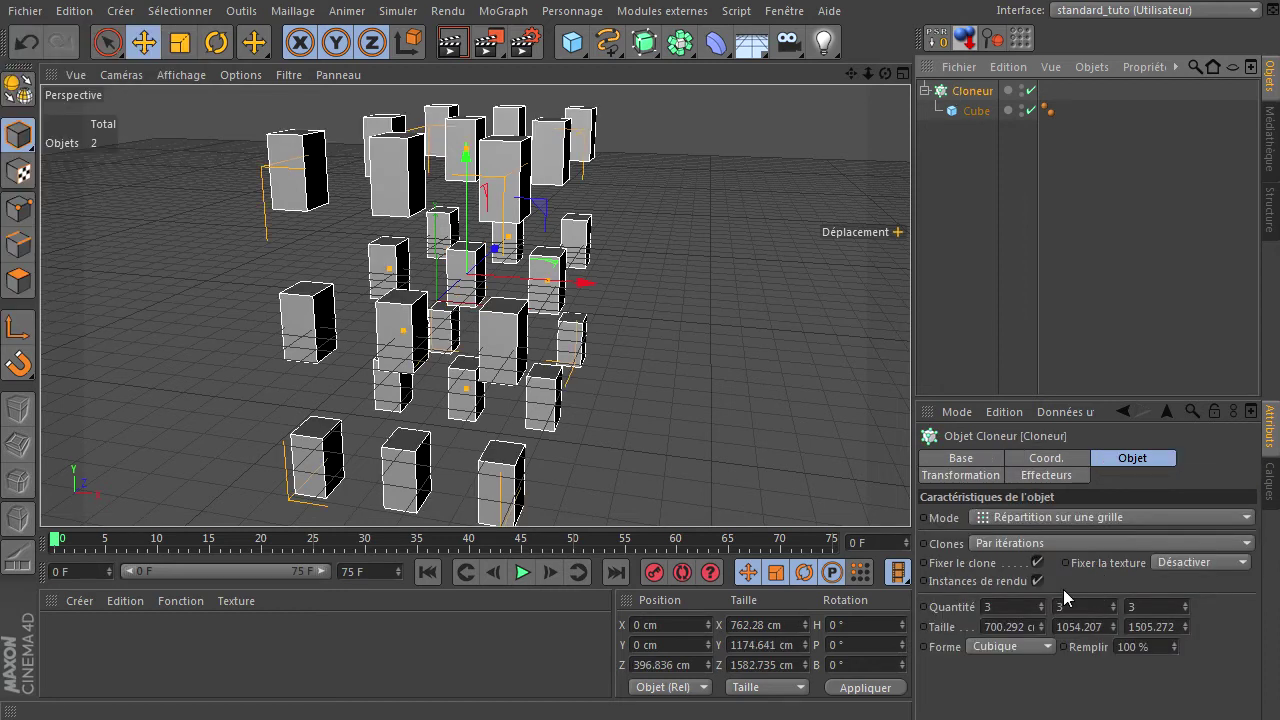
{"action": "left_click", "coordinate": [1036, 580]}
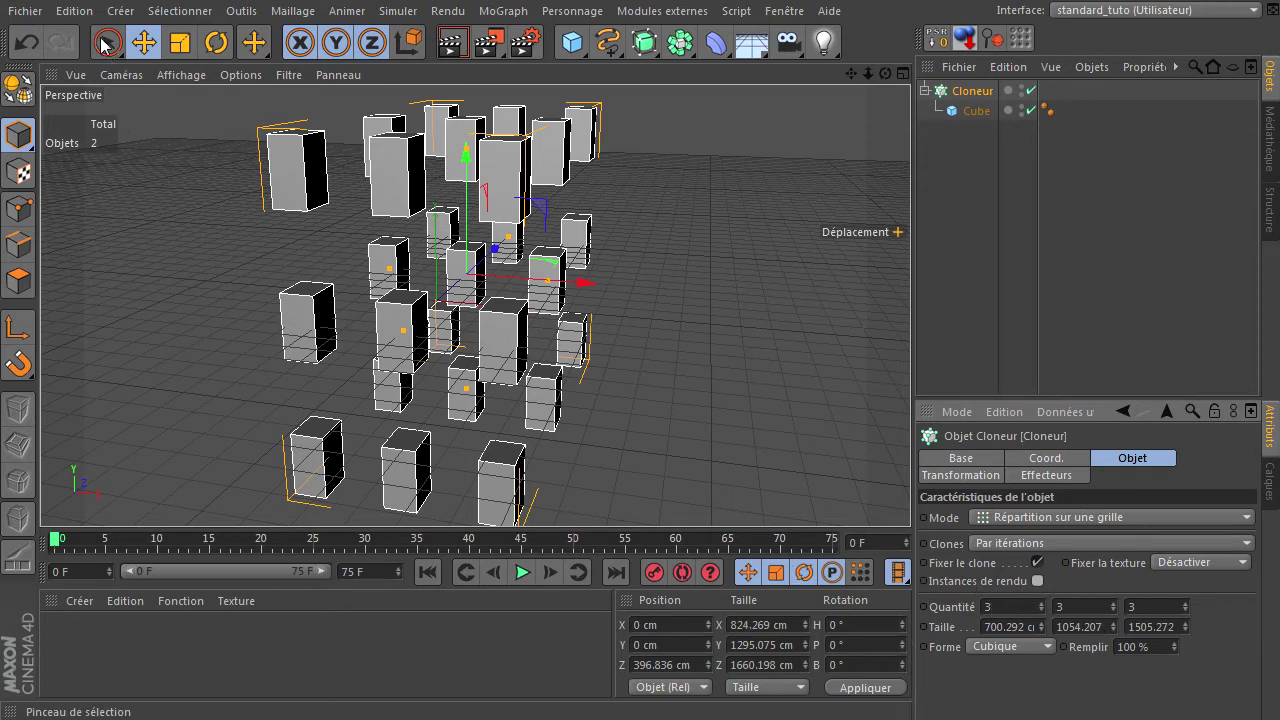
Step: Close the clone-grid project without saving and create a new empty scene
{"action": "left_click", "coordinate": [22, 11]}
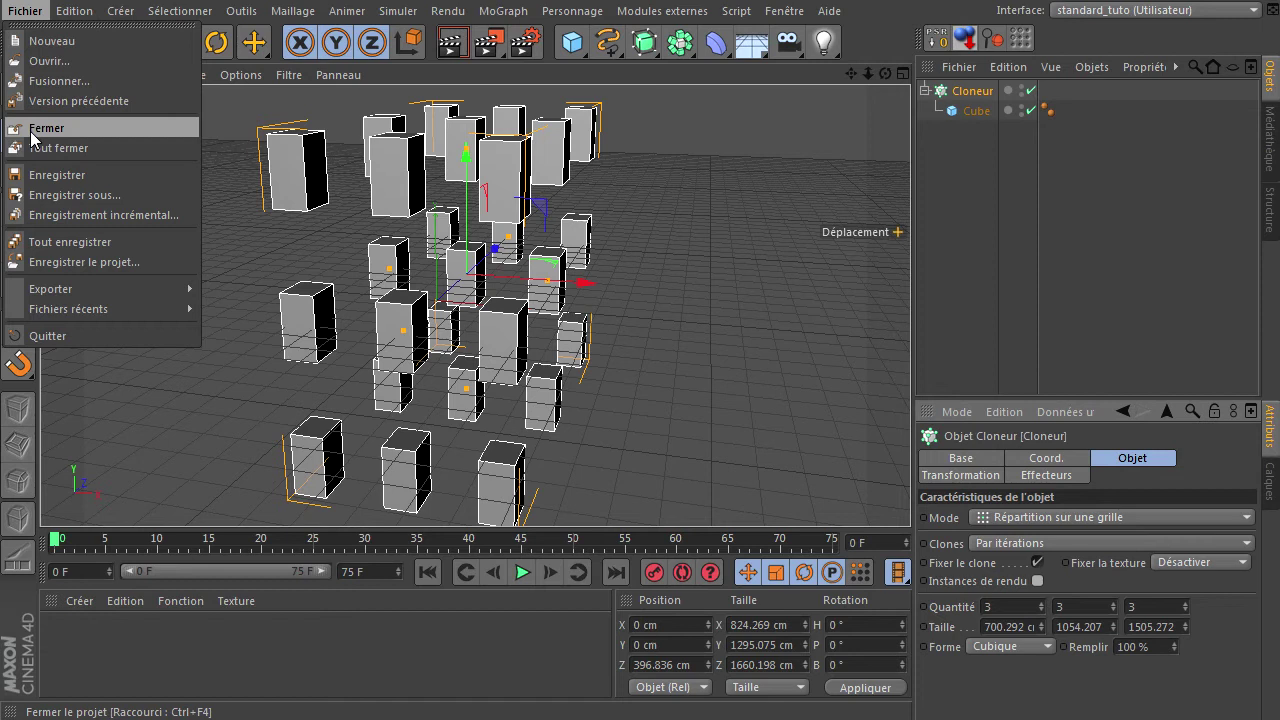
{"action": "left_click", "coordinate": [40, 128]}
{"action": "left_click", "coordinate": [1071, 564]}
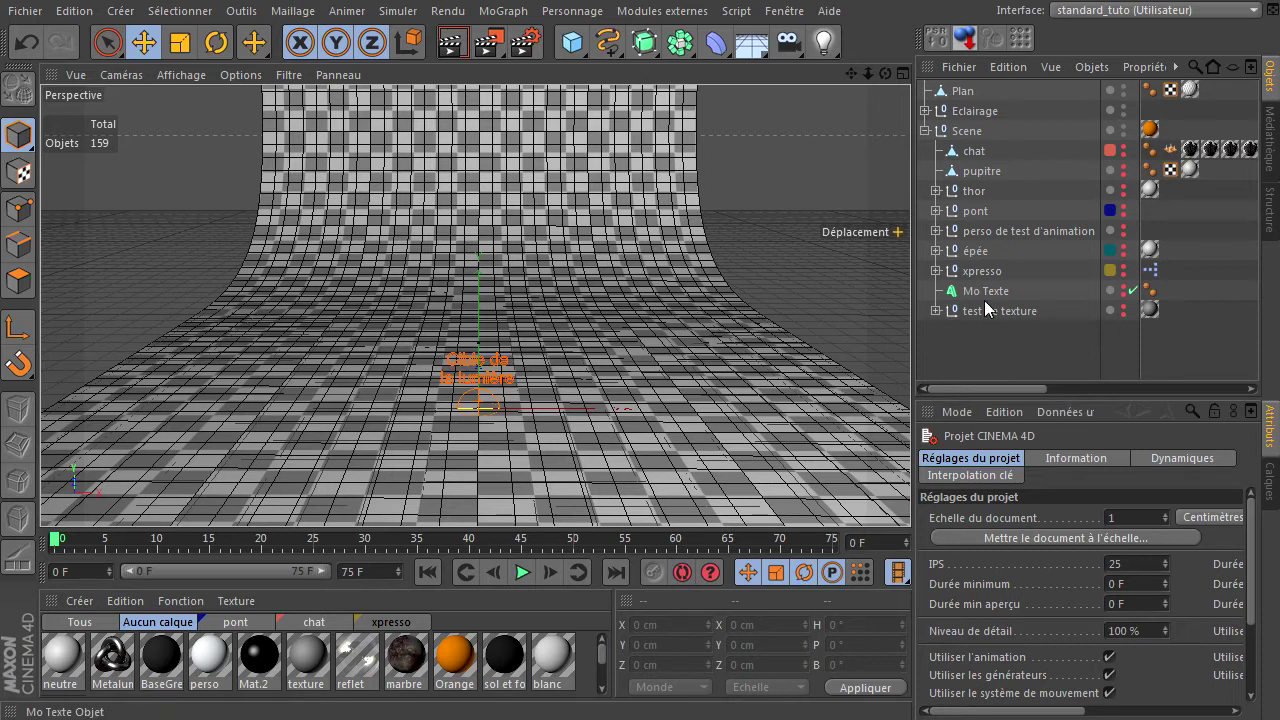
{"action": "left_click", "coordinate": [25, 14]}
{"action": "left_click", "coordinate": [33, 45]}
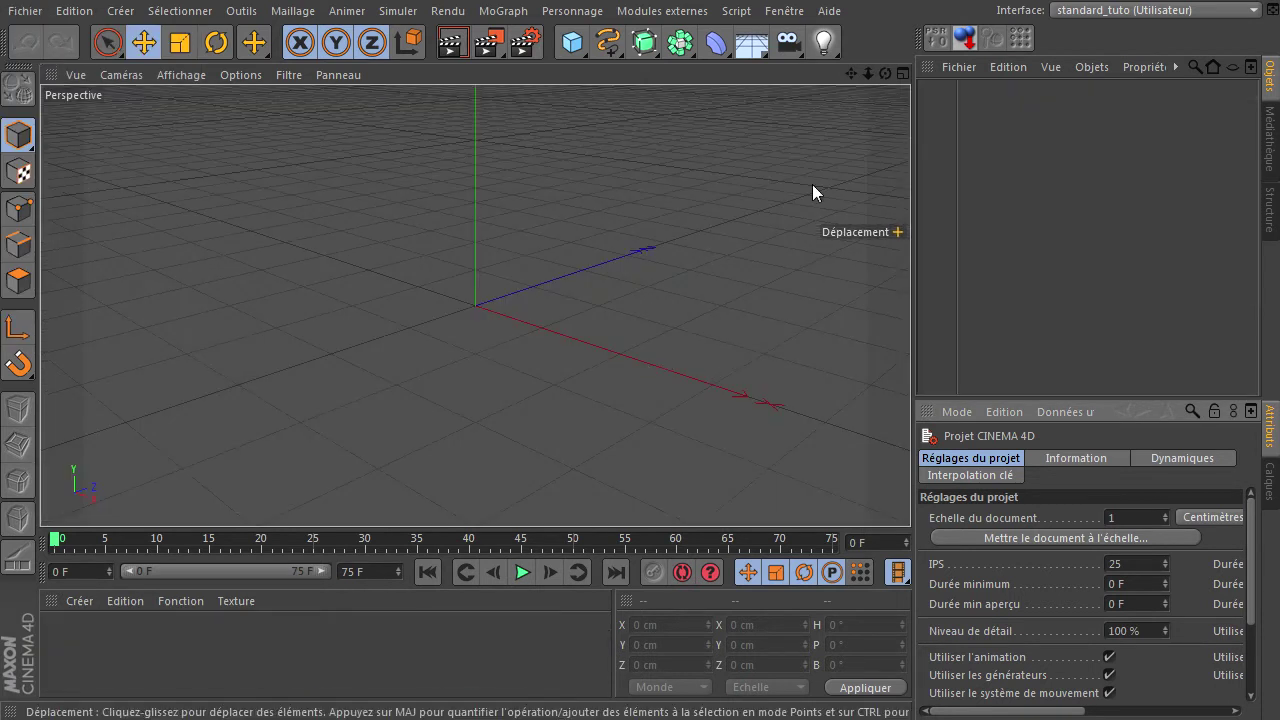
Step: Add a Lumière omni light and enlarge the Attributes panel above it
{"action": "left_click_drag", "start_coordinate": [824, 42], "coordinate": [880, 60]}
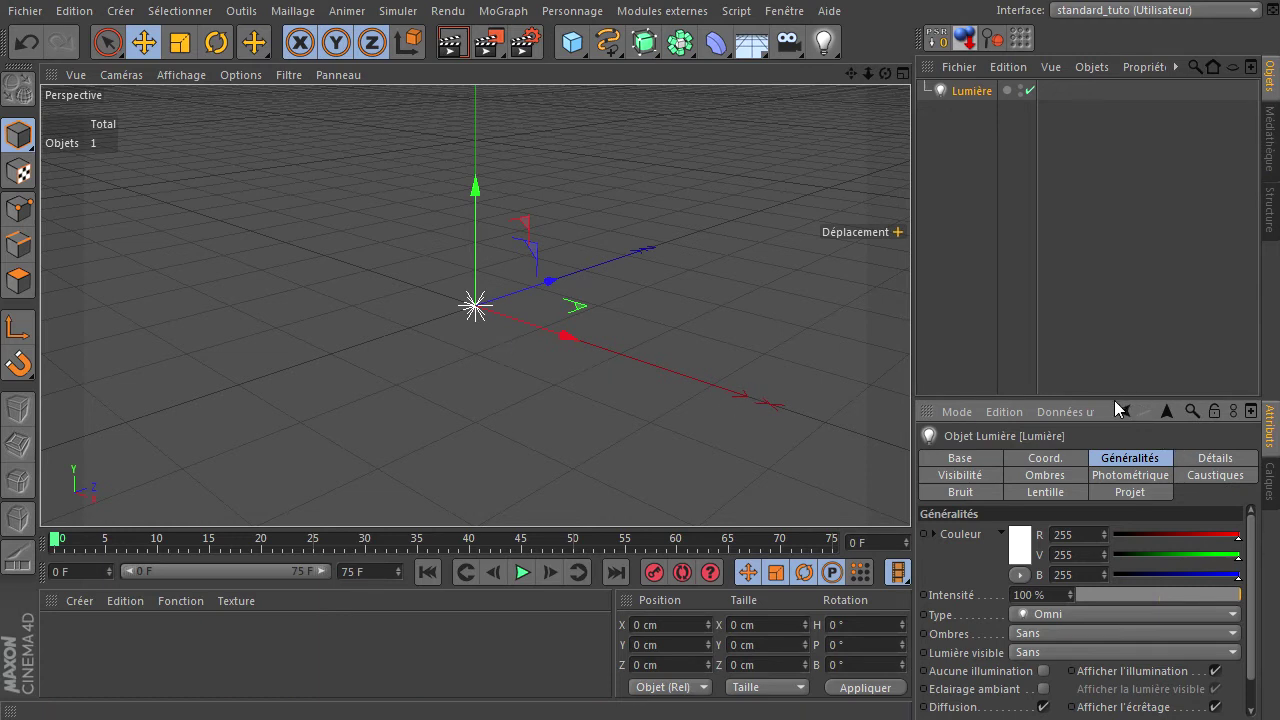
{"action": "left_click_drag", "start_coordinate": [1114, 400], "coordinate": [1105, 278]}
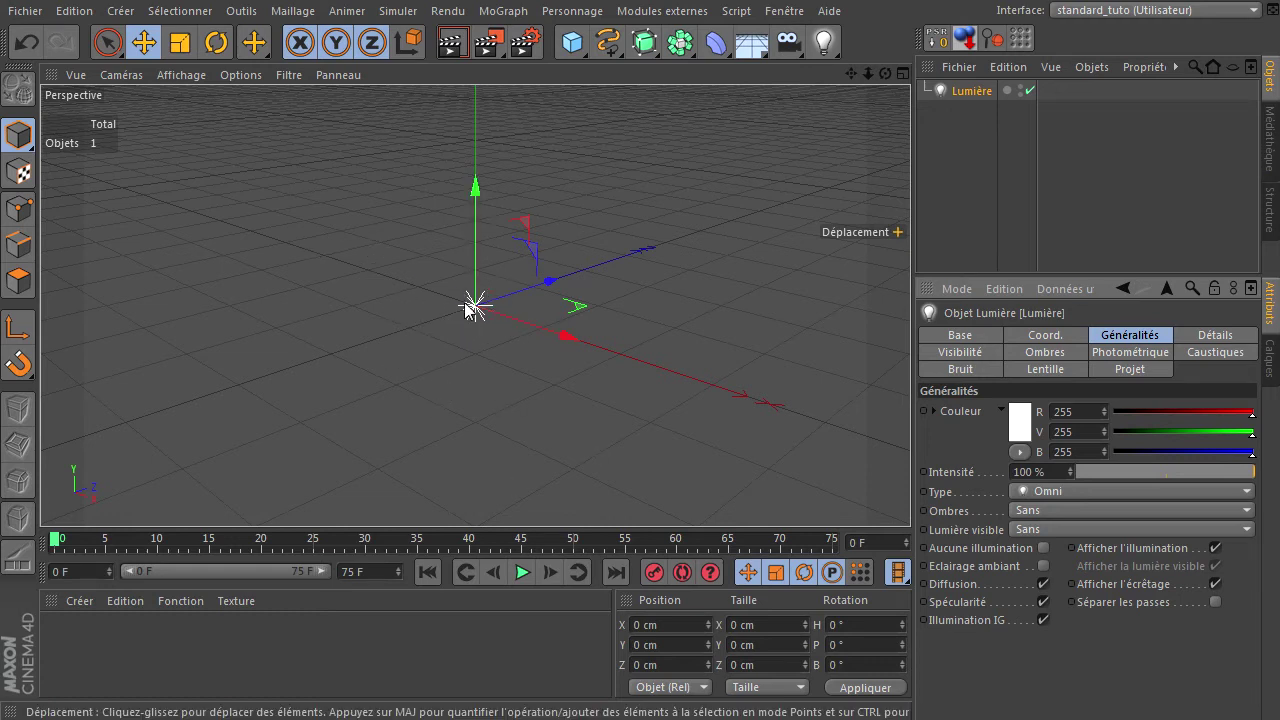
Step: Replace the omni light with a spot light
{"action": "left_click", "coordinate": [988, 90]}
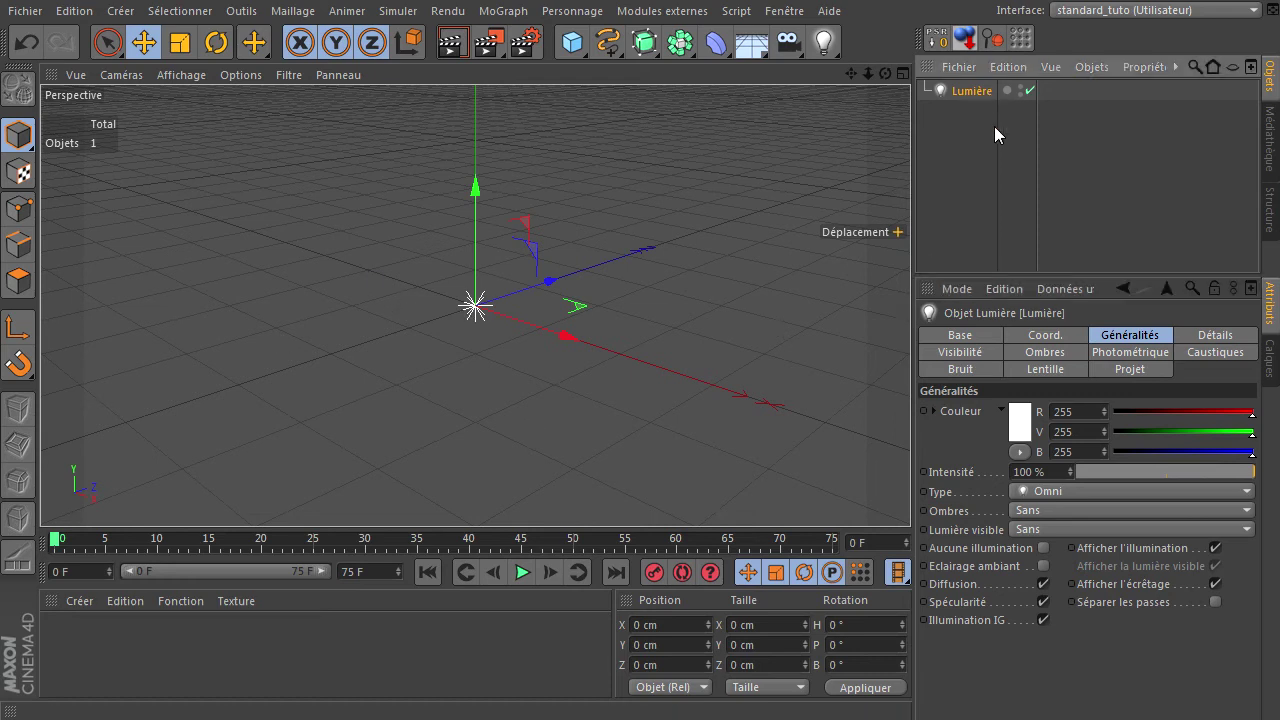
{"action": "key", "text": "Delete"}
{"action": "left_click_drag", "start_coordinate": [830, 55], "coordinate": [1060, 77]}
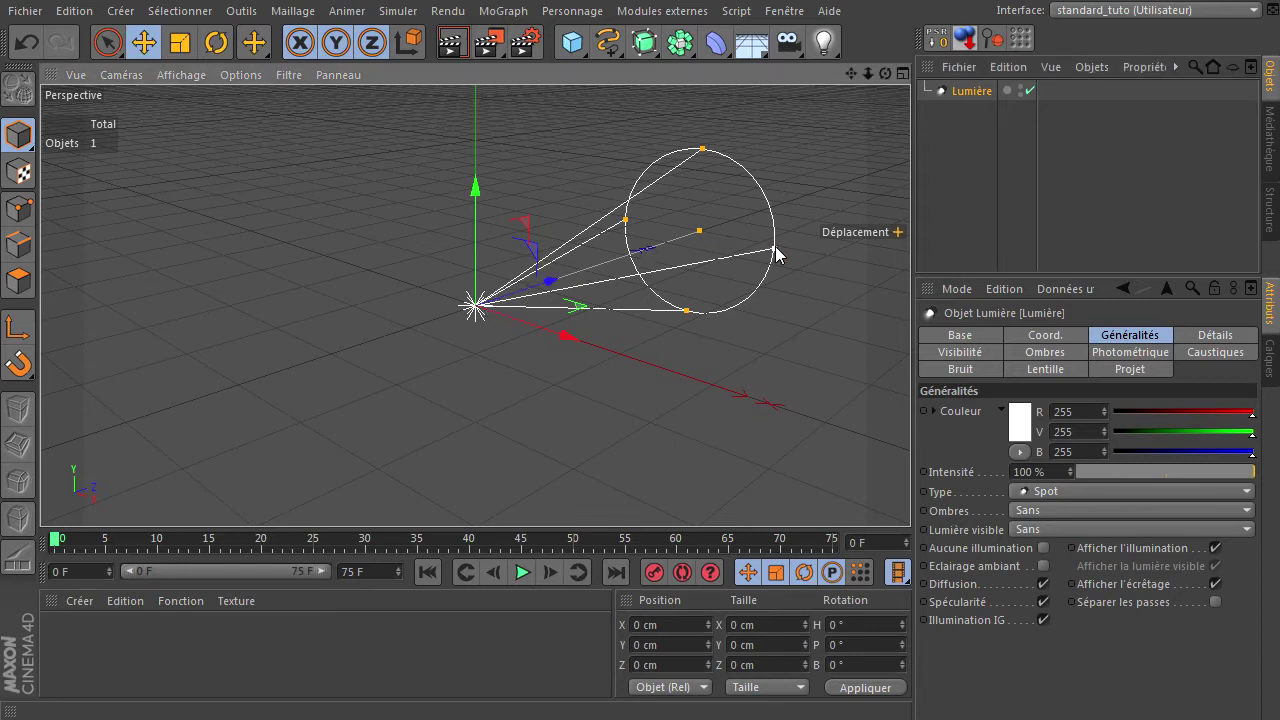
Step: Widen the spot cone, pull its end point up and right, then delete the light
{"action": "left_click_drag", "start_coordinate": [774, 248], "coordinate": [847, 273]}
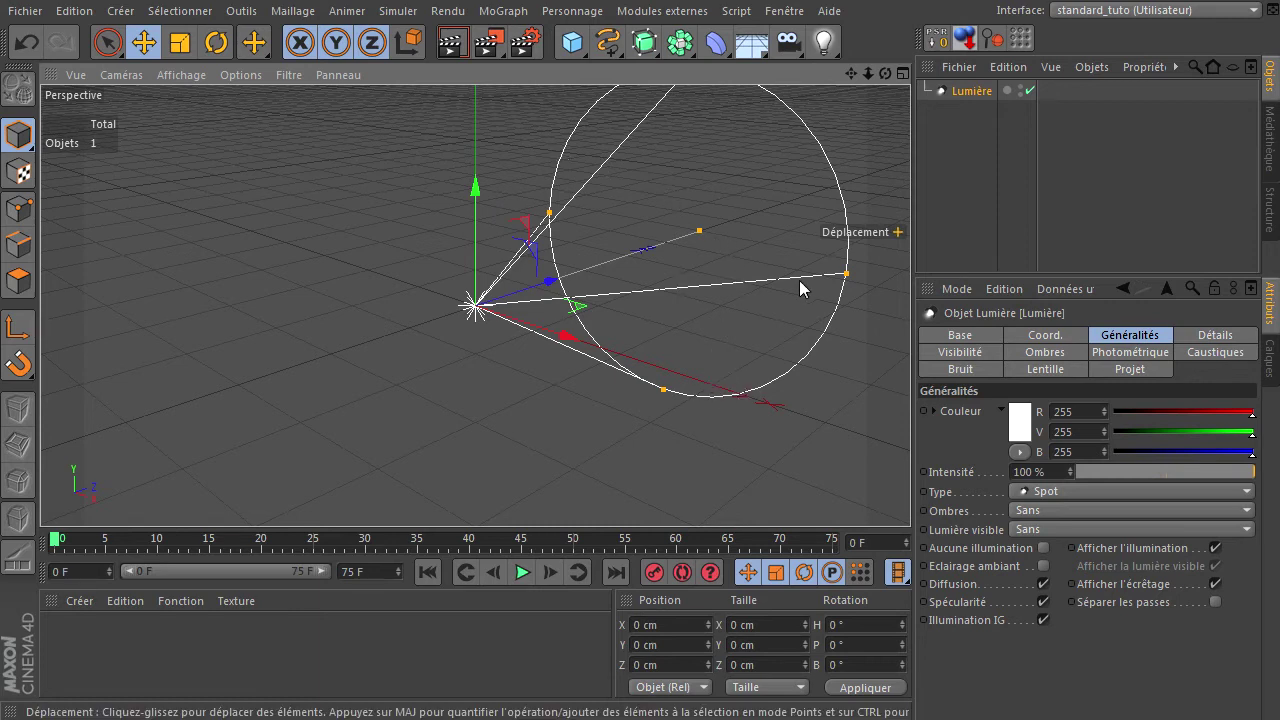
{"action": "left_click_drag", "start_coordinate": [847, 273], "coordinate": [951, 490]}
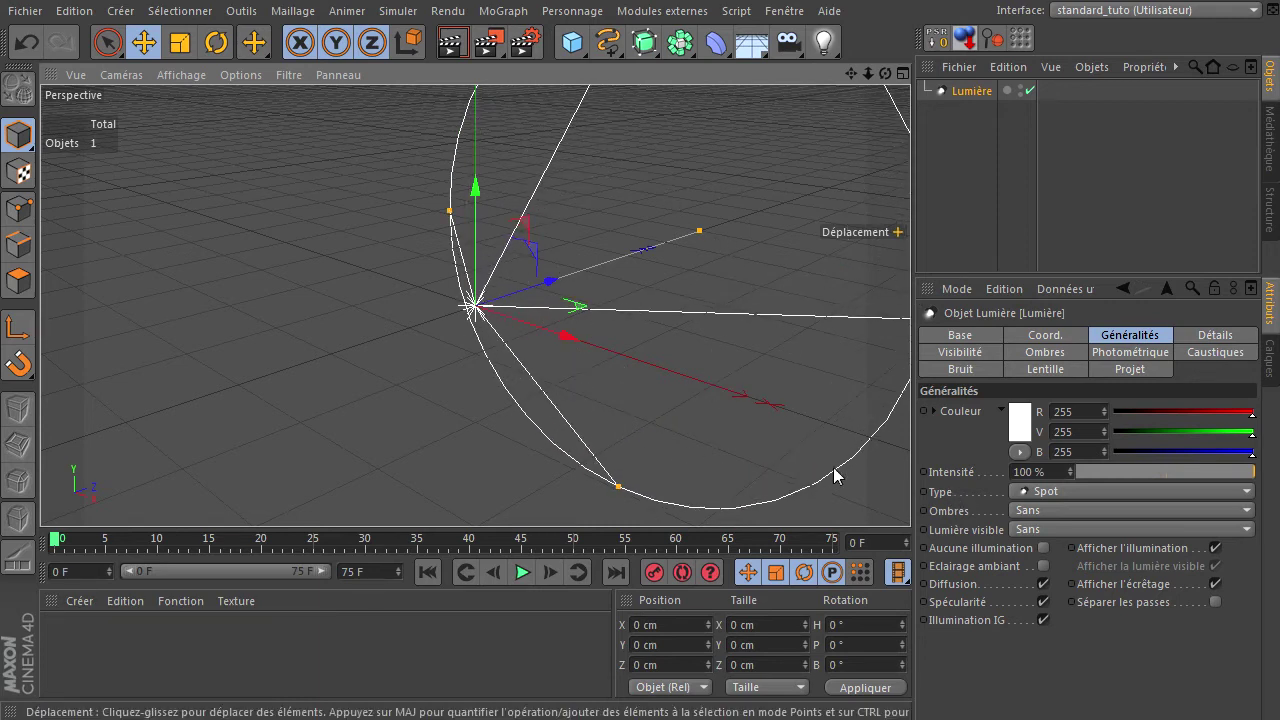
{"action": "left_click_drag", "start_coordinate": [697, 233], "coordinate": [810, 200]}
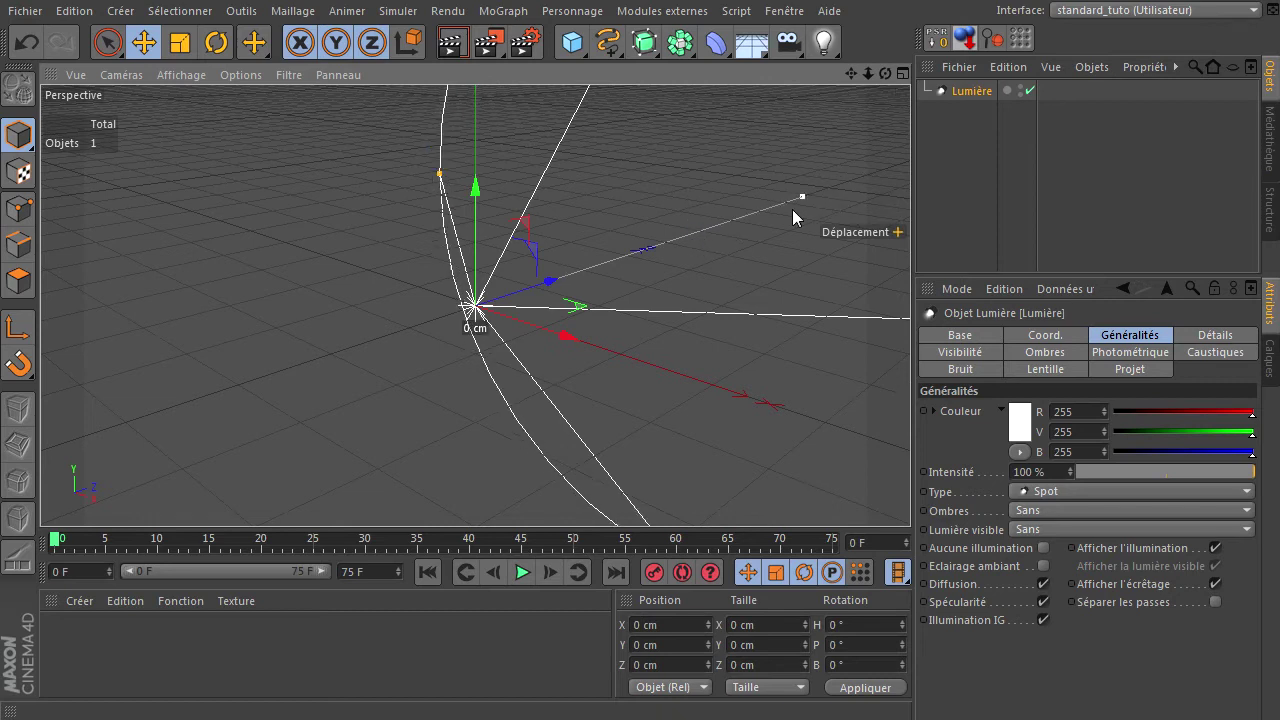
{"action": "scroll", "coordinate": [746, 365], "scroll_direction": "down", "scroll_amount": 3}
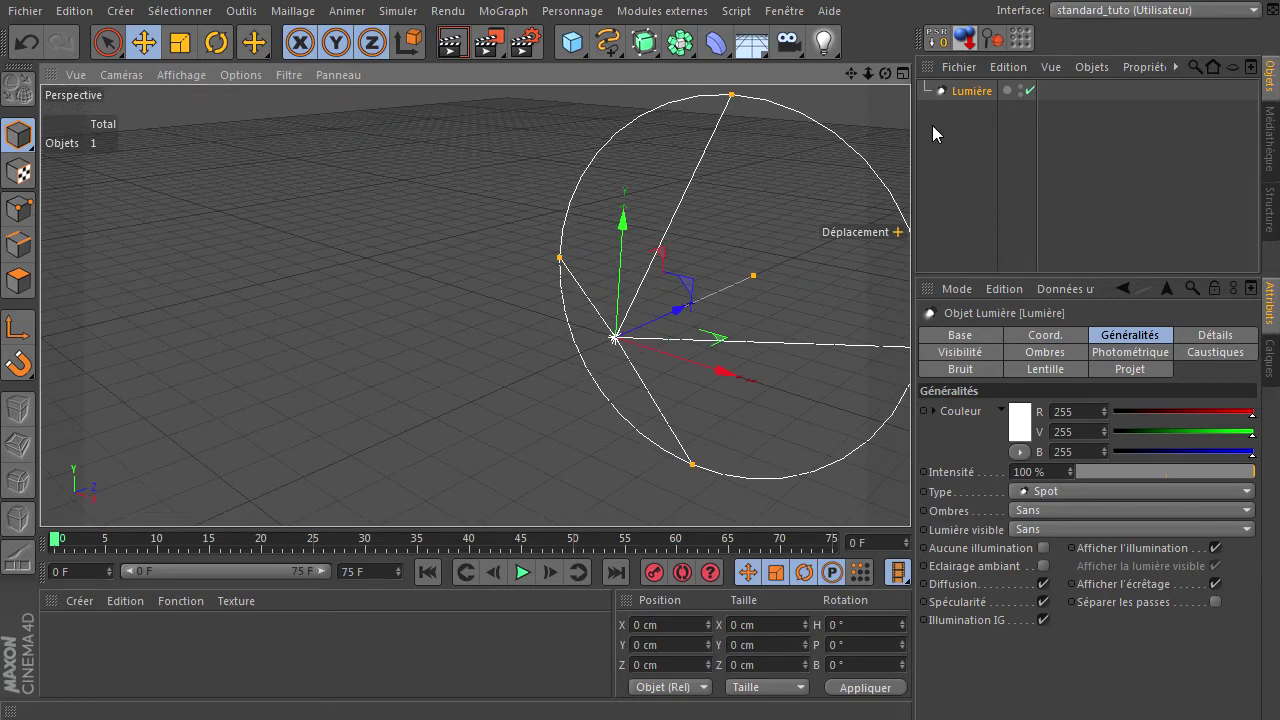
{"action": "mouse_move", "coordinate": [847, 72]}
{"action": "left_mouse_down"}
{"action": "mouse_move", "coordinate": [910, 490]}
{"action": "mouse_move", "coordinate": [800, 488]}
{"action": "left_mouse_up"}
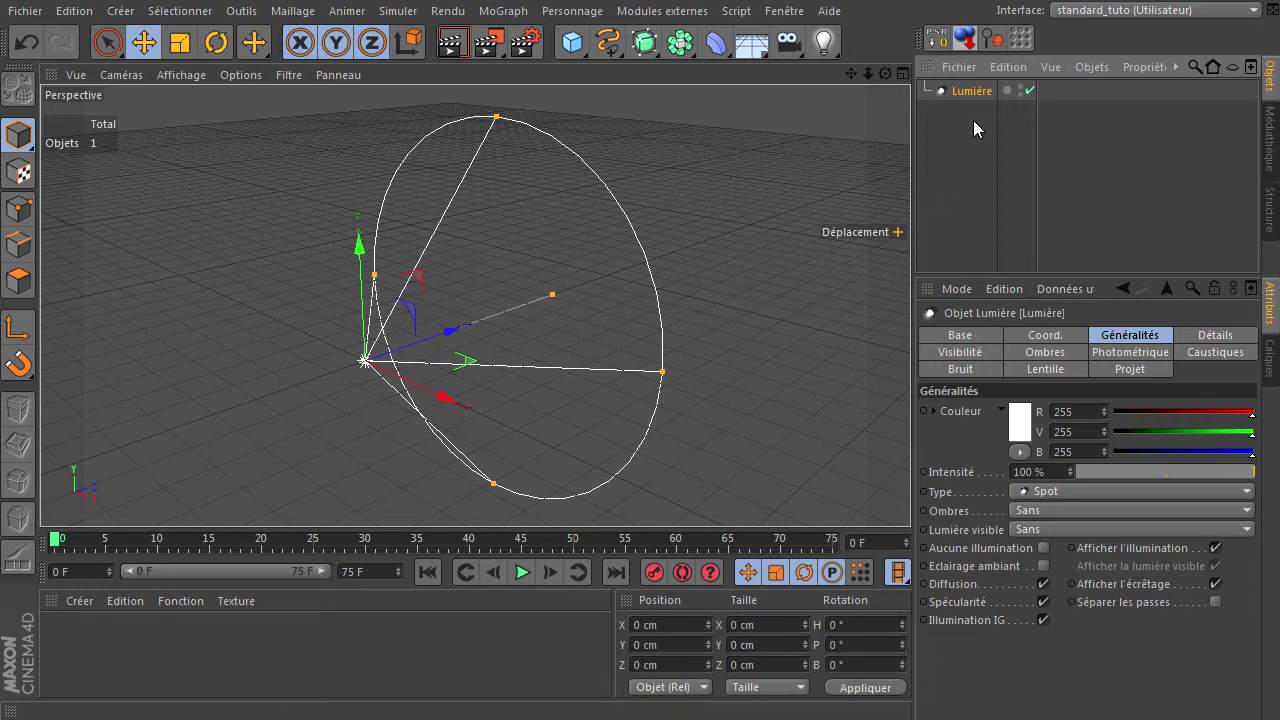
{"action": "key", "text": "Delete"}
Step: Switch to the opti.c4d document and bring up its Render Settings dialog
{"action": "left_click", "coordinate": [24, 10]}
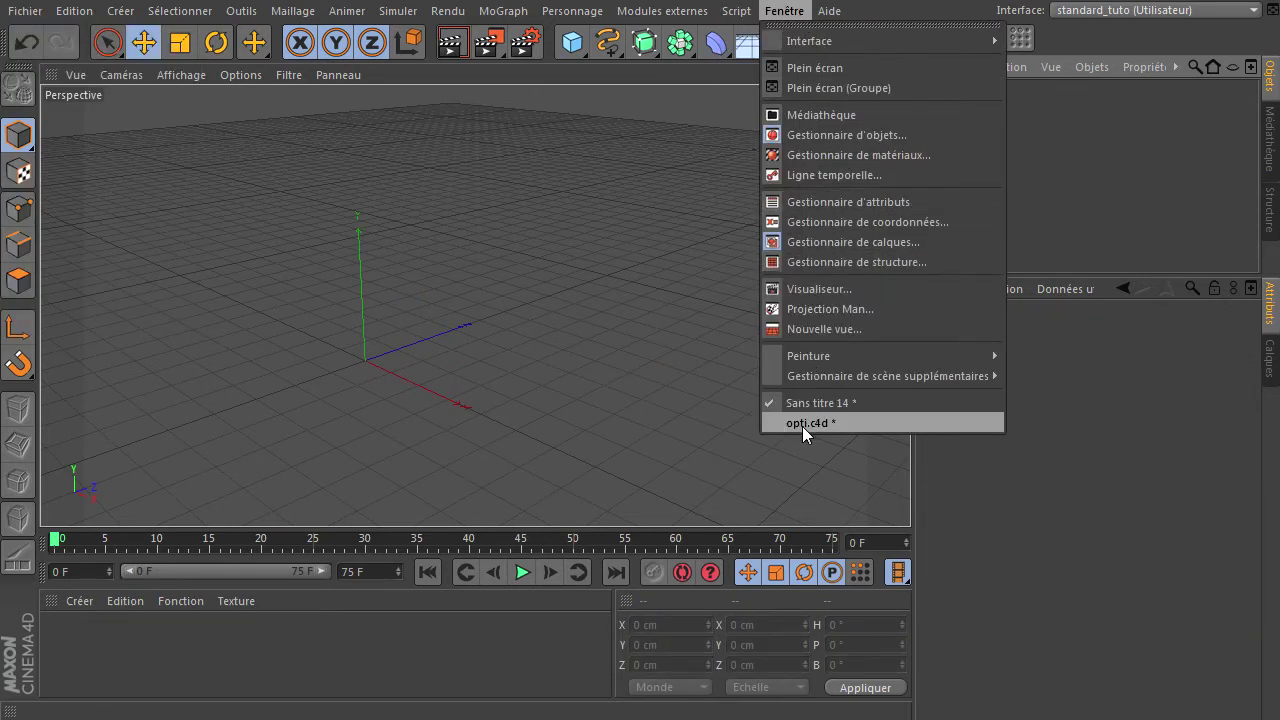
{"action": "left_click", "coordinate": [806, 424]}
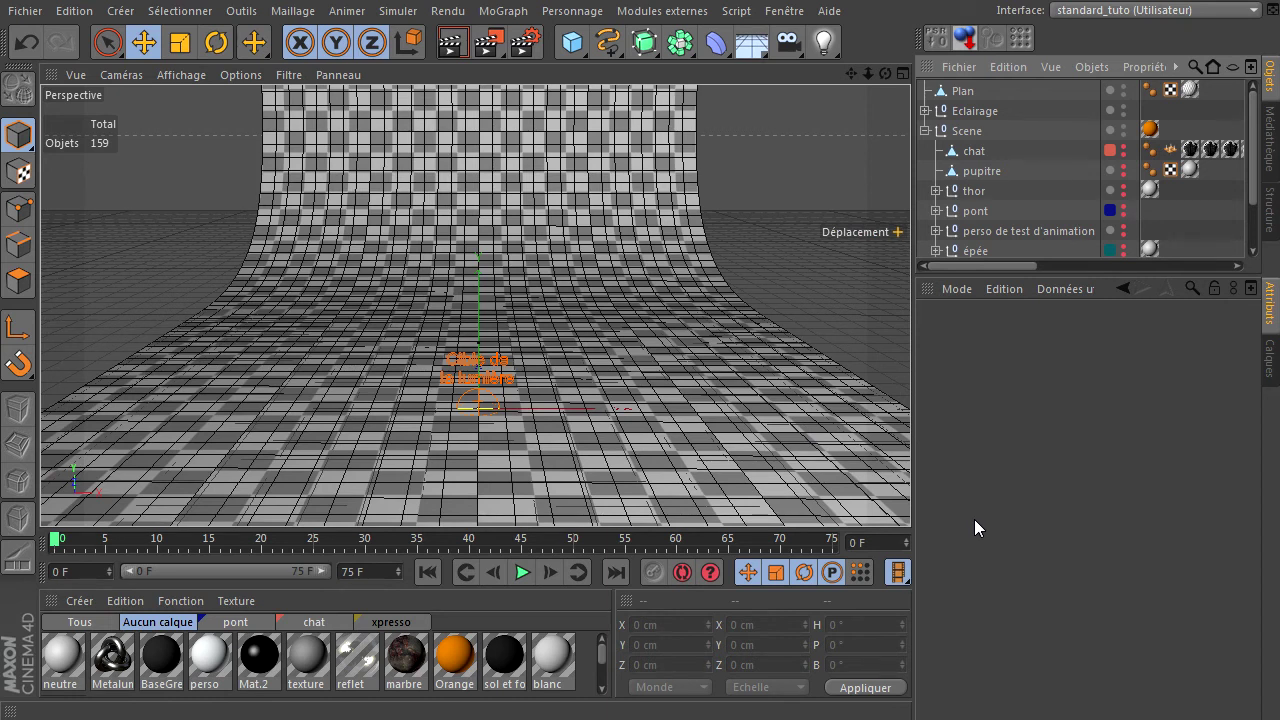
{"action": "left_click", "coordinate": [527, 42]}
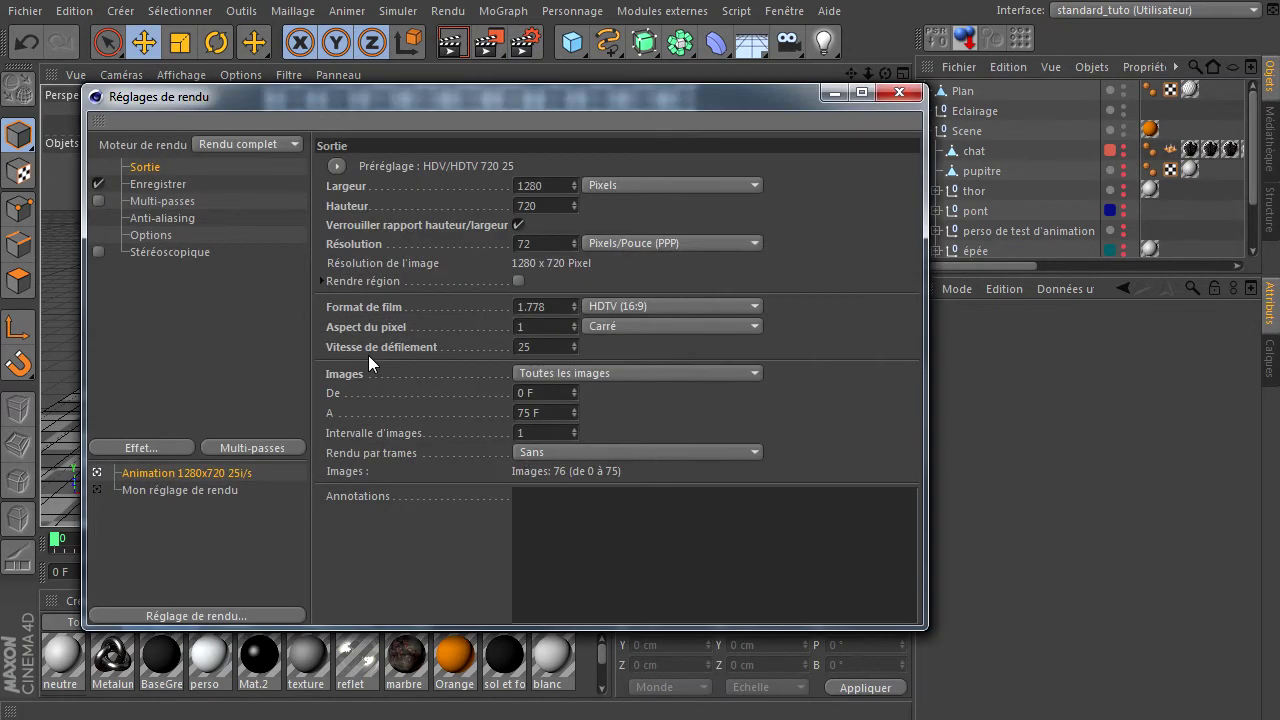
{"action": "left_click_drag", "start_coordinate": [417, 105], "coordinate": [391, 113]}
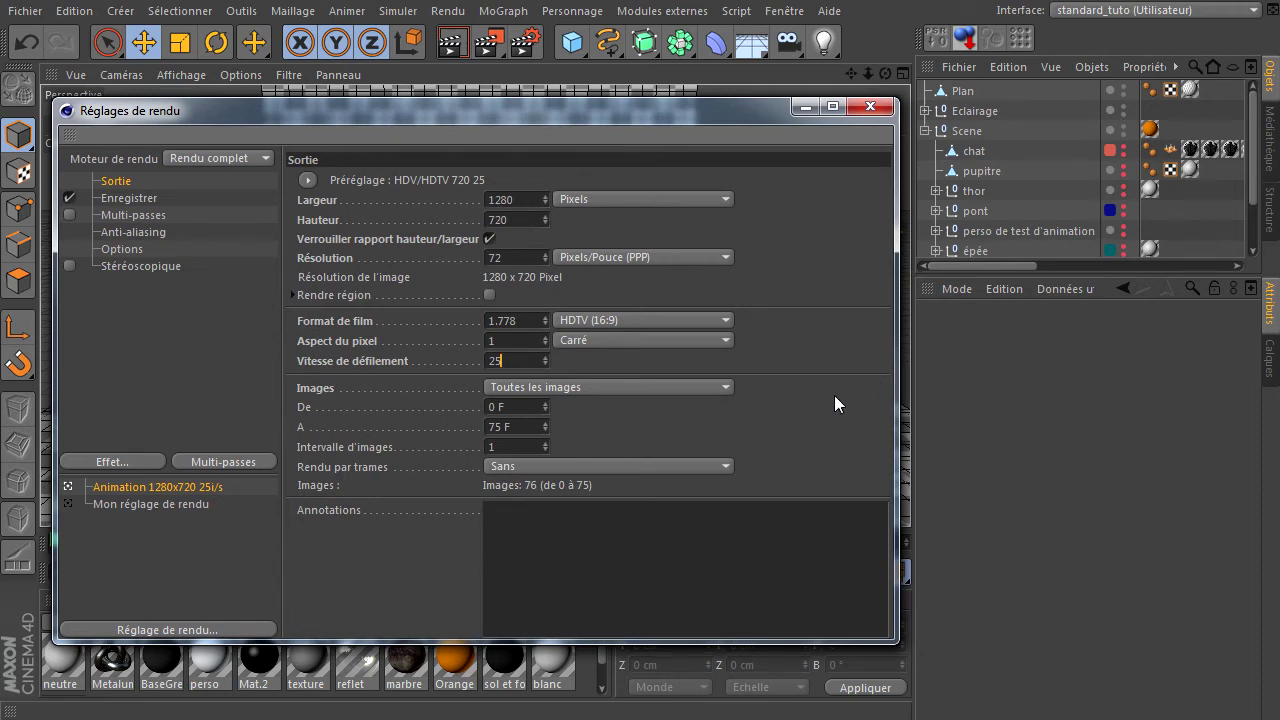
Step: Set the render's save format to TIFF (calques PSD)
{"action": "left_click", "coordinate": [114, 198]}
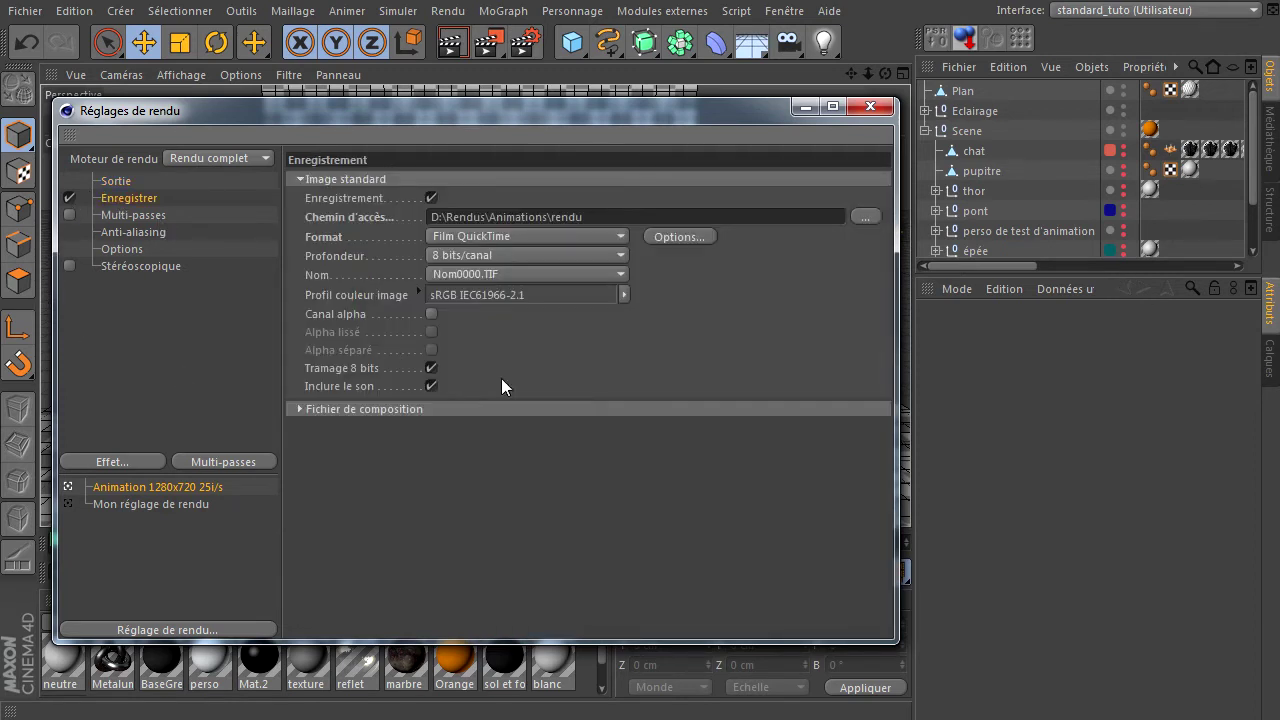
{"action": "left_click", "coordinate": [490, 236]}
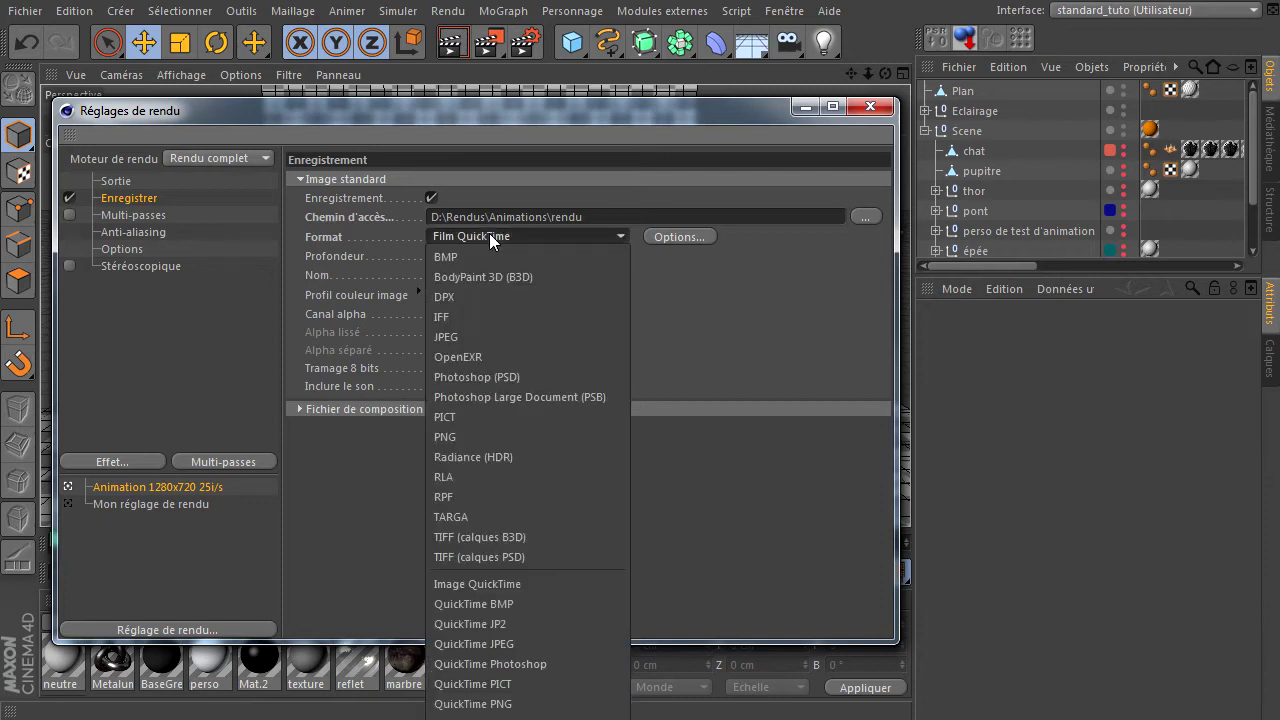
{"action": "left_click", "coordinate": [457, 557]}
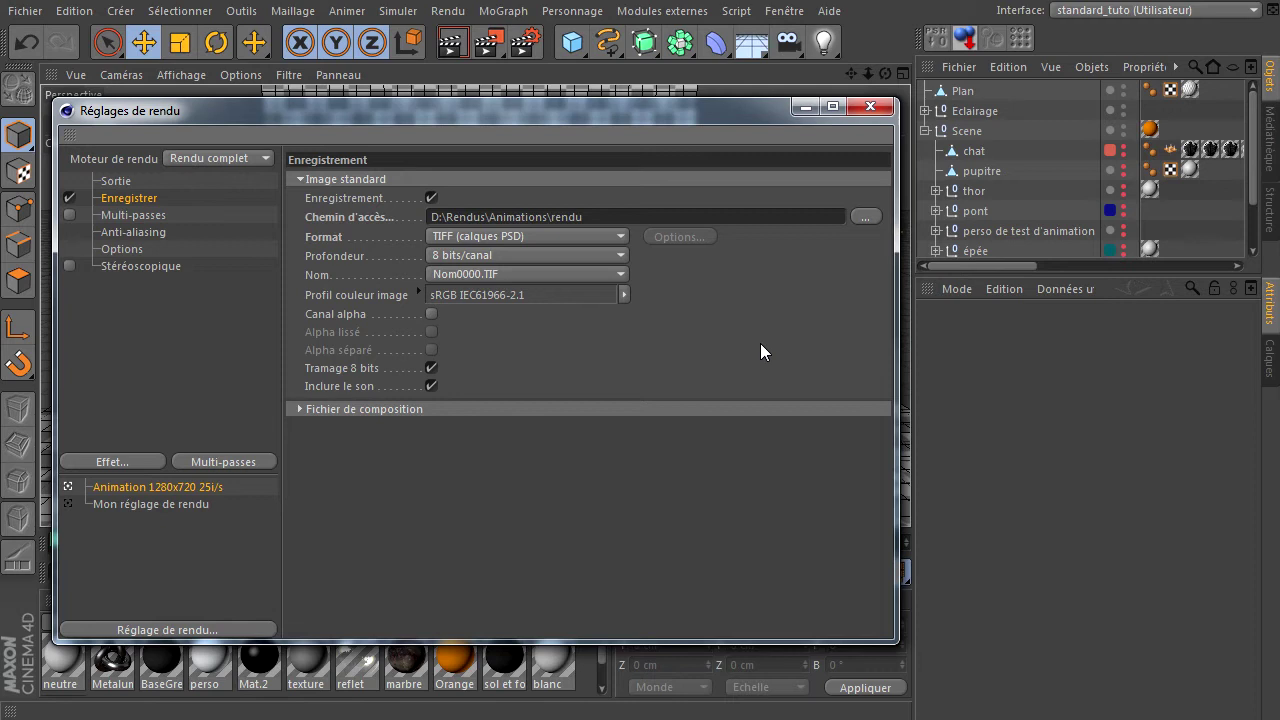
{"action": "left_click", "coordinate": [785, 12]}
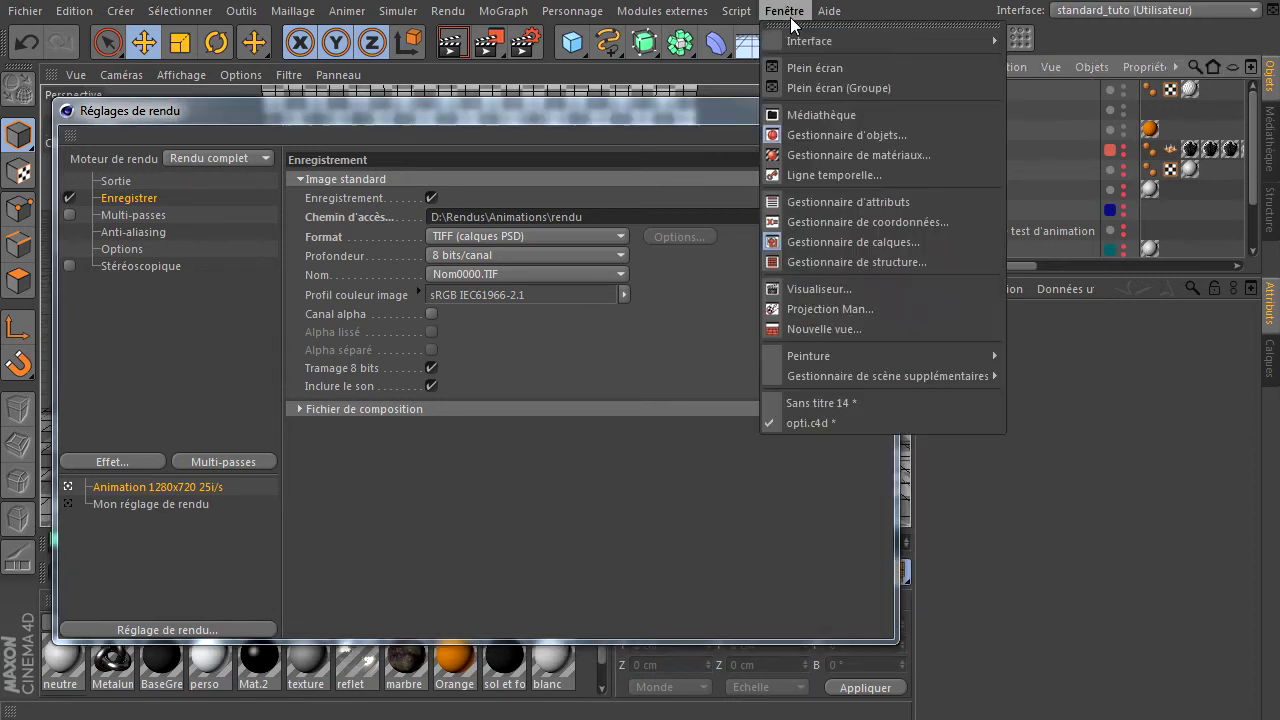
{"action": "left_click", "coordinate": [809, 293]}
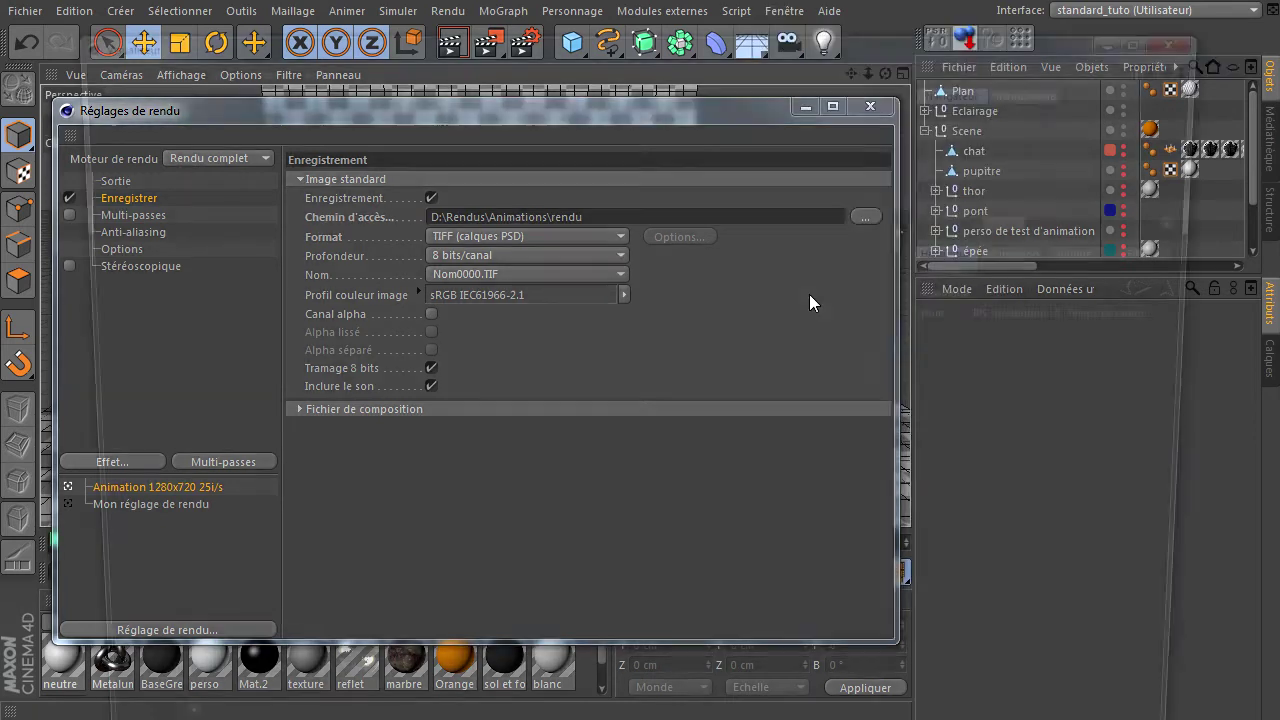
{"action": "left_click", "coordinate": [112, 67]}
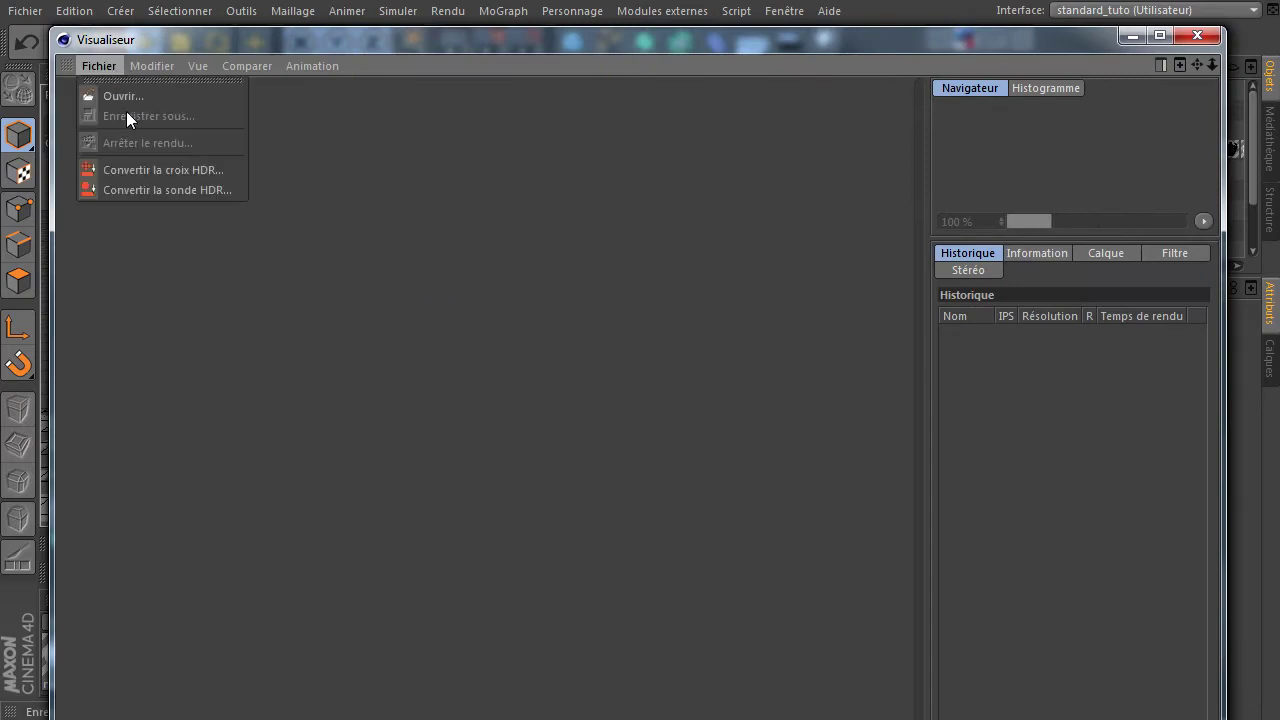
{"action": "left_click", "coordinate": [550, 278]}
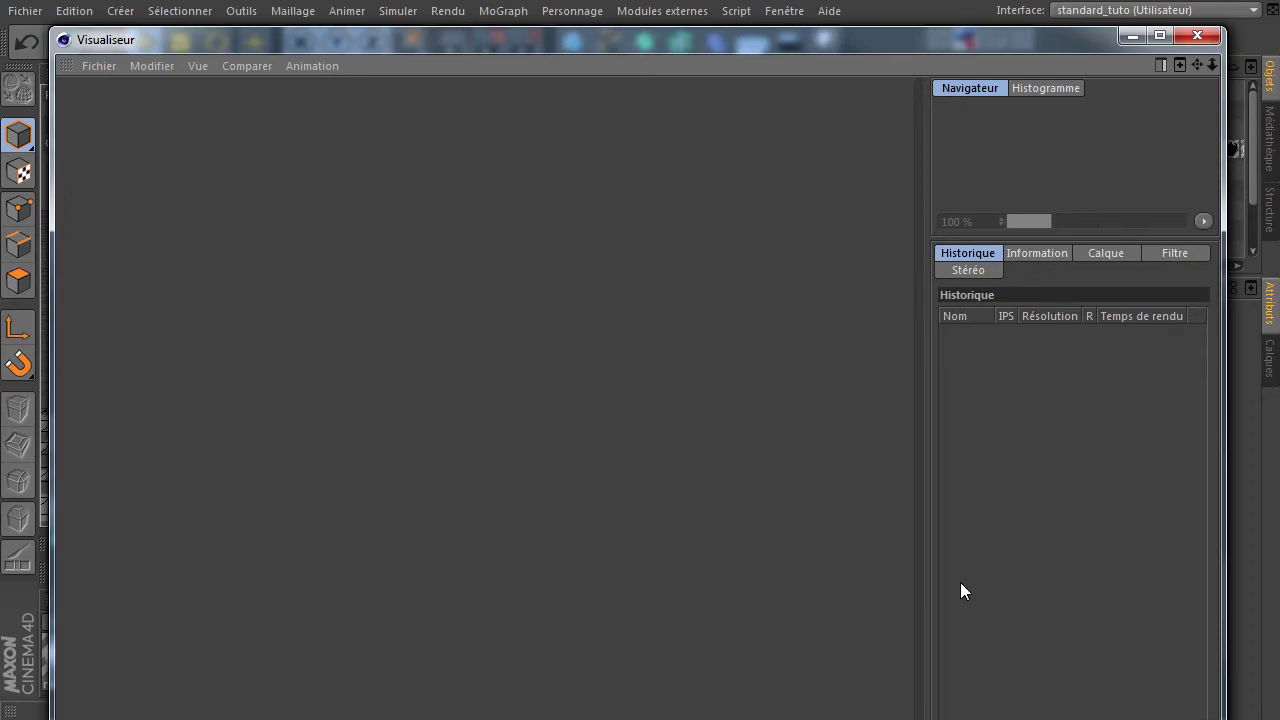
{"action": "left_click", "coordinate": [100, 66]}
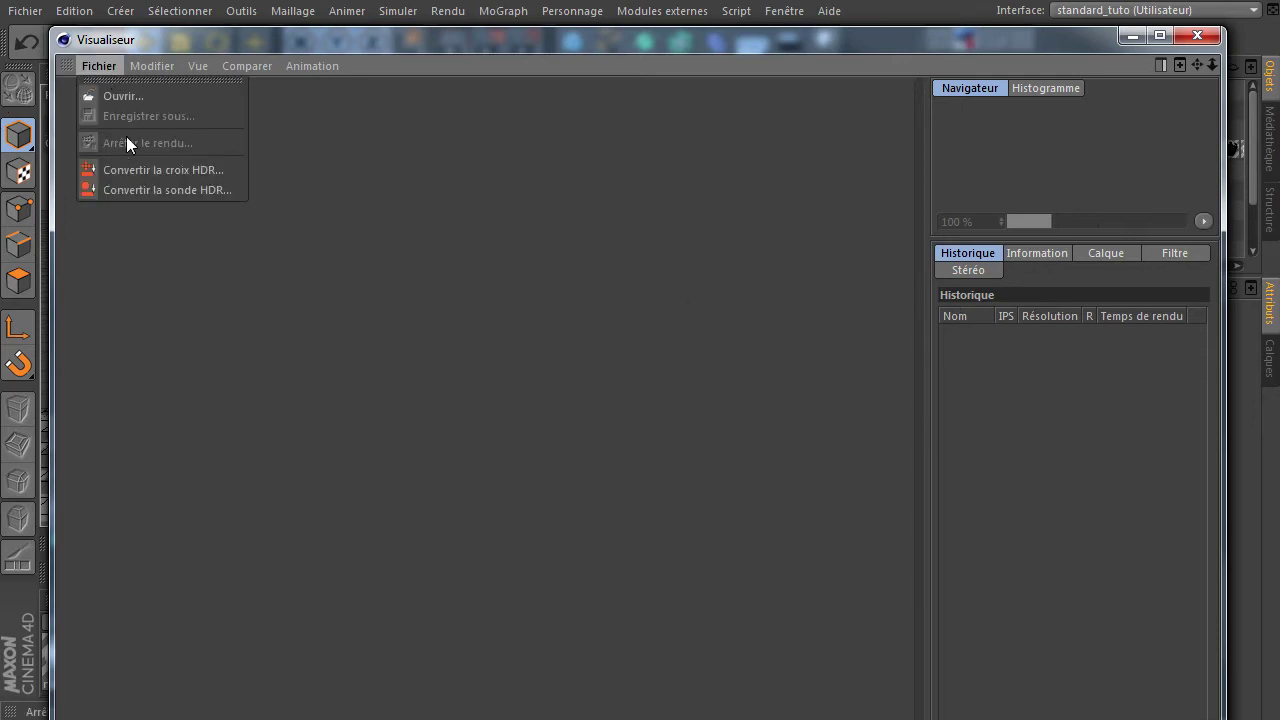
{"action": "left_click", "coordinate": [532, 252]}
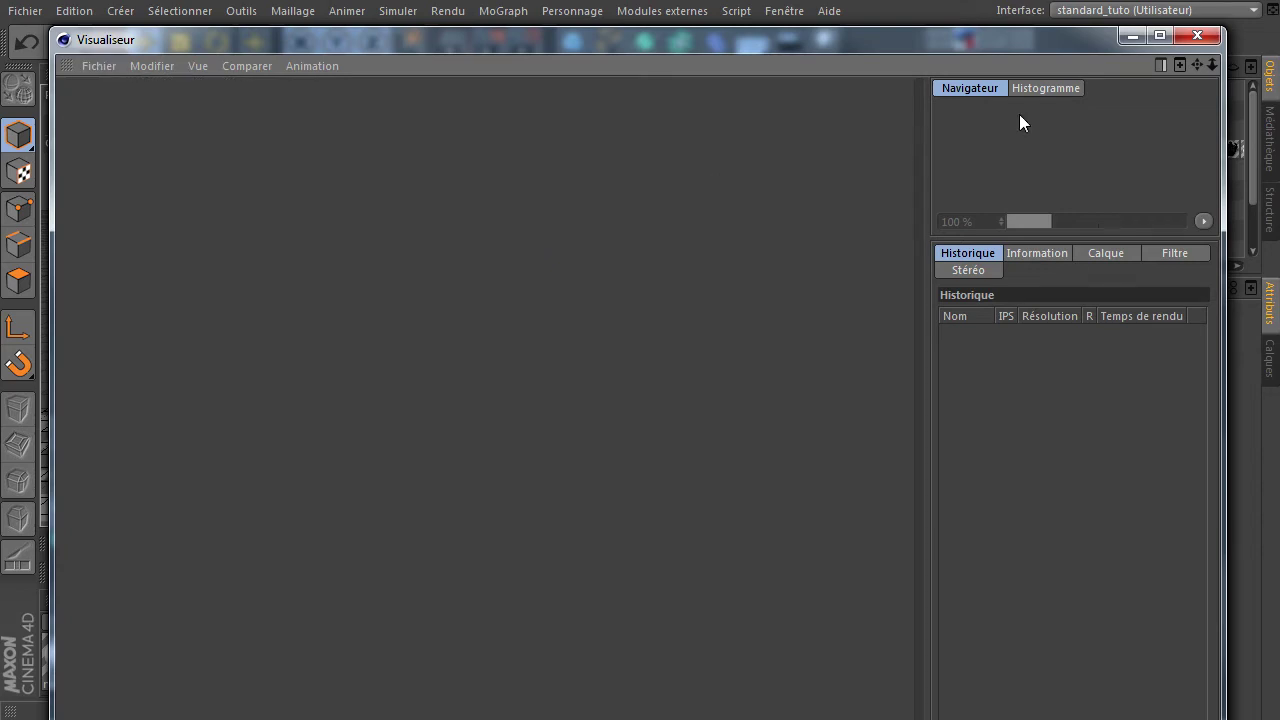
{"action": "left_click", "coordinate": [1208, 37]}
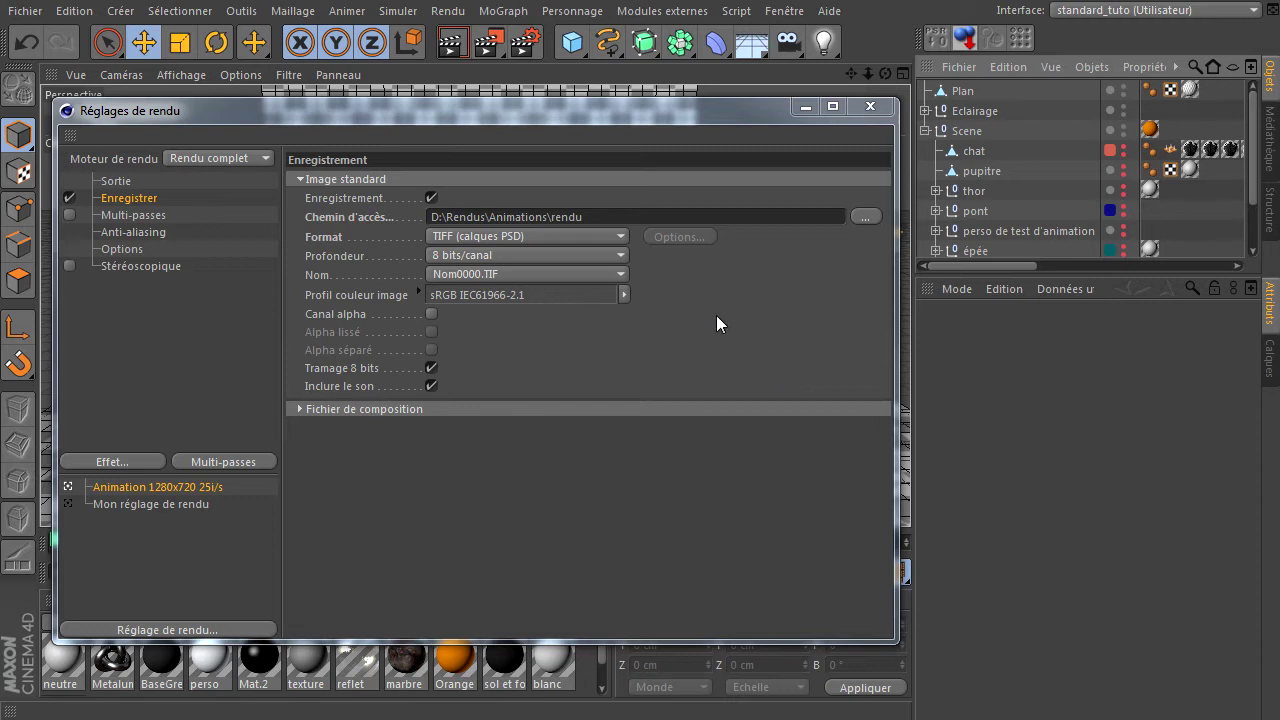
Step: Keep TIFF (calques PSD) as the output format
{"action": "left_click", "coordinate": [569, 236]}
{"action": "left_click", "coordinate": [773, 504]}
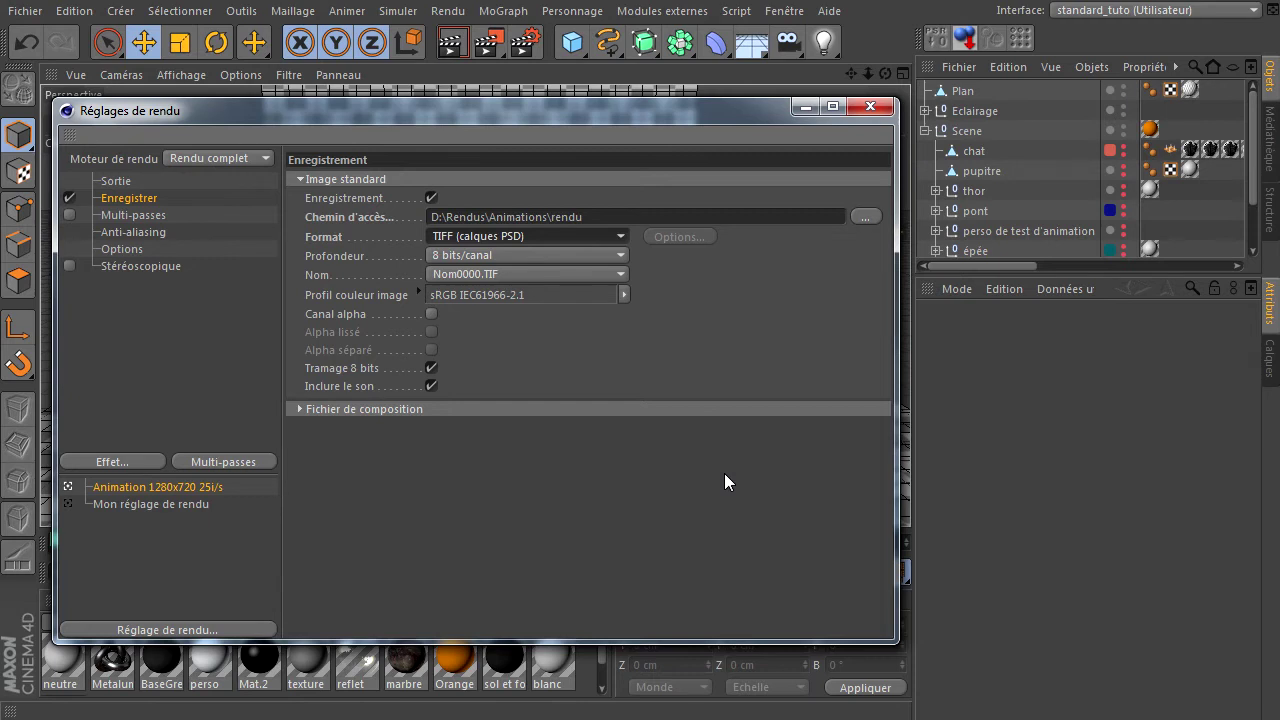
{"action": "left_click", "coordinate": [124, 182]}
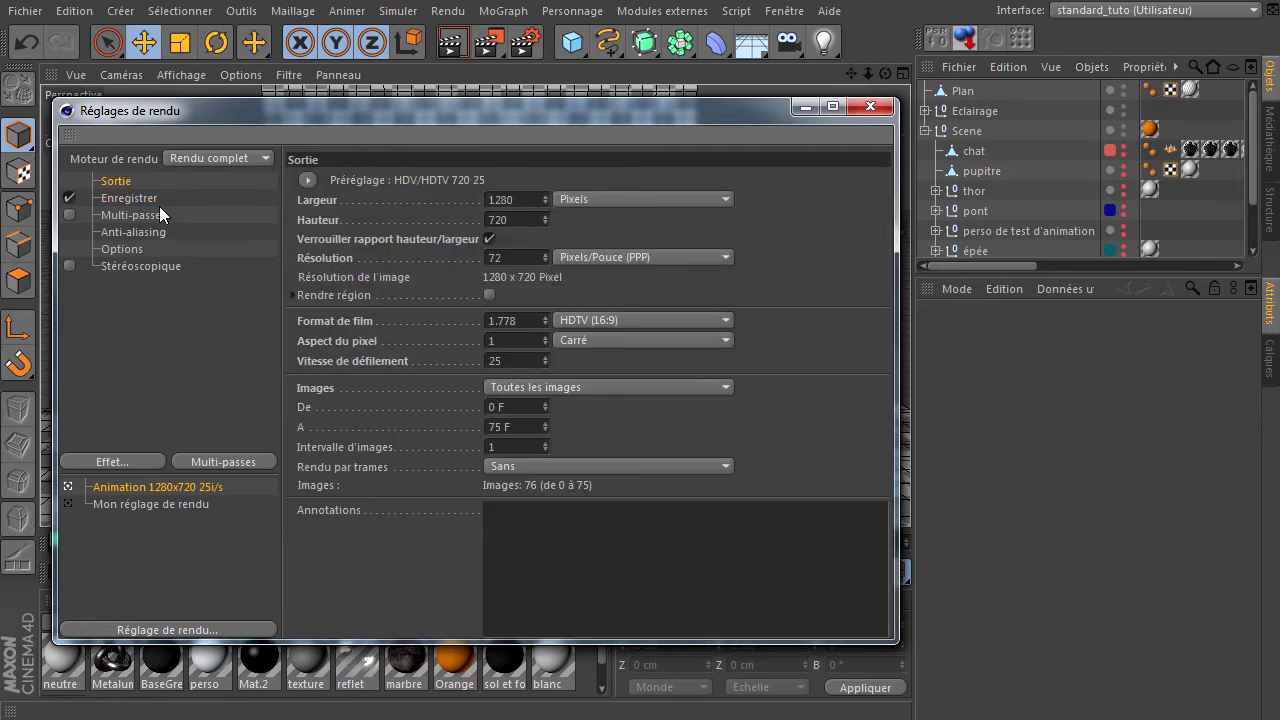
Step: Set the frame range to Manuellement, from frame 45 to 75
{"action": "left_click", "coordinate": [581, 386]}
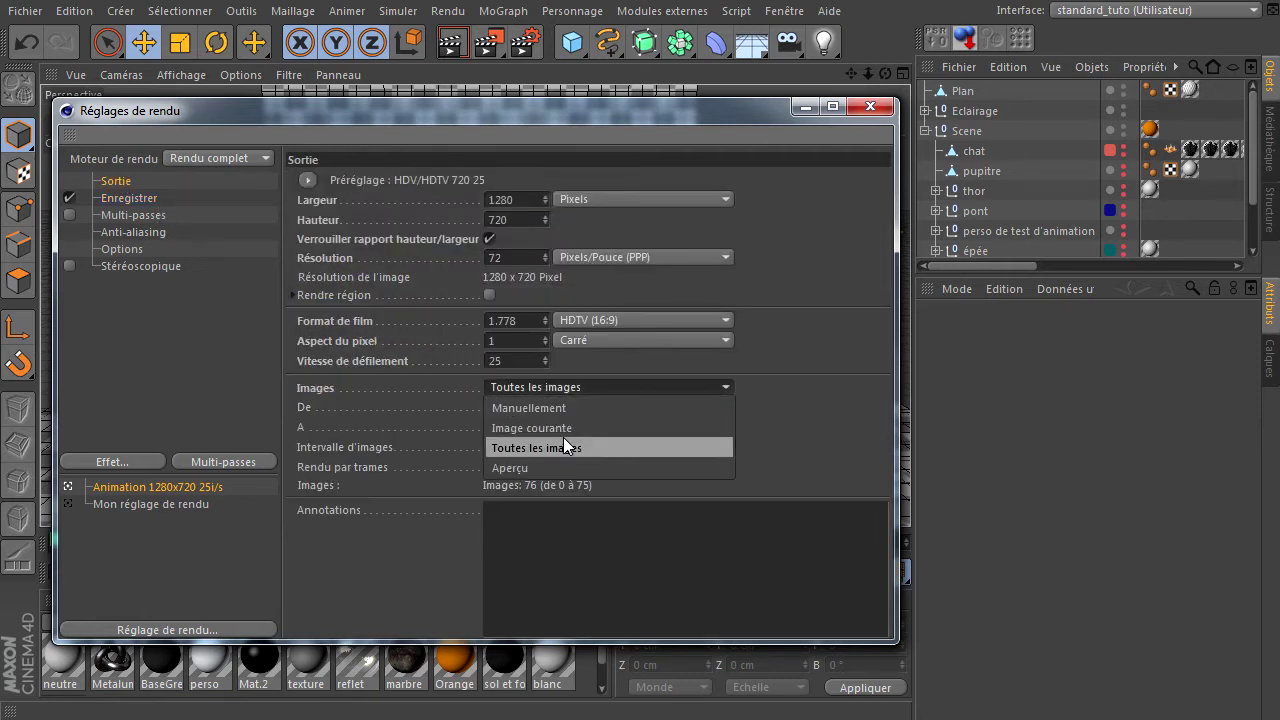
{"action": "left_click", "coordinate": [570, 410]}
{"action": "left_click", "coordinate": [512, 412]}
{"action": "type", "text": "45"}
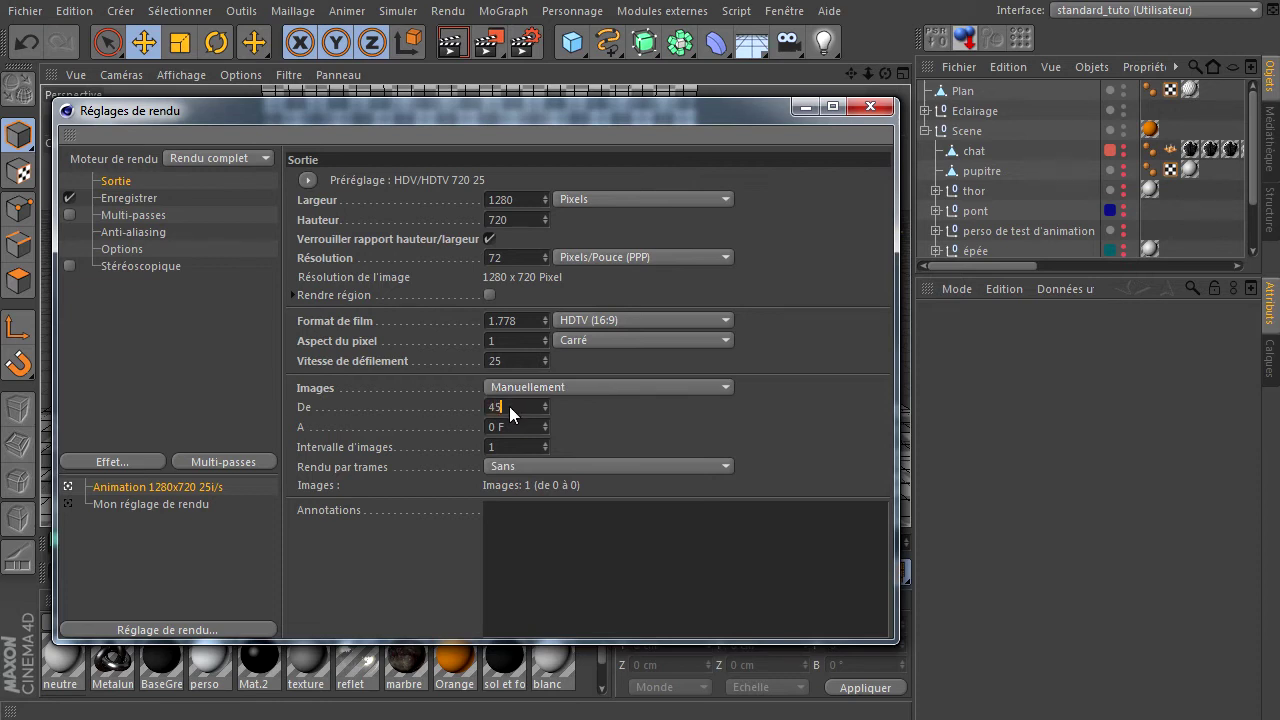
{"action": "key", "text": "Tab"}
{"action": "type", "text": "75"}
{"action": "key", "text": "Return"}
Step: Return the frame range to Toutes les images and show the Multi-passes settings
{"action": "left_click", "coordinate": [533, 393]}
{"action": "left_click", "coordinate": [553, 442]}
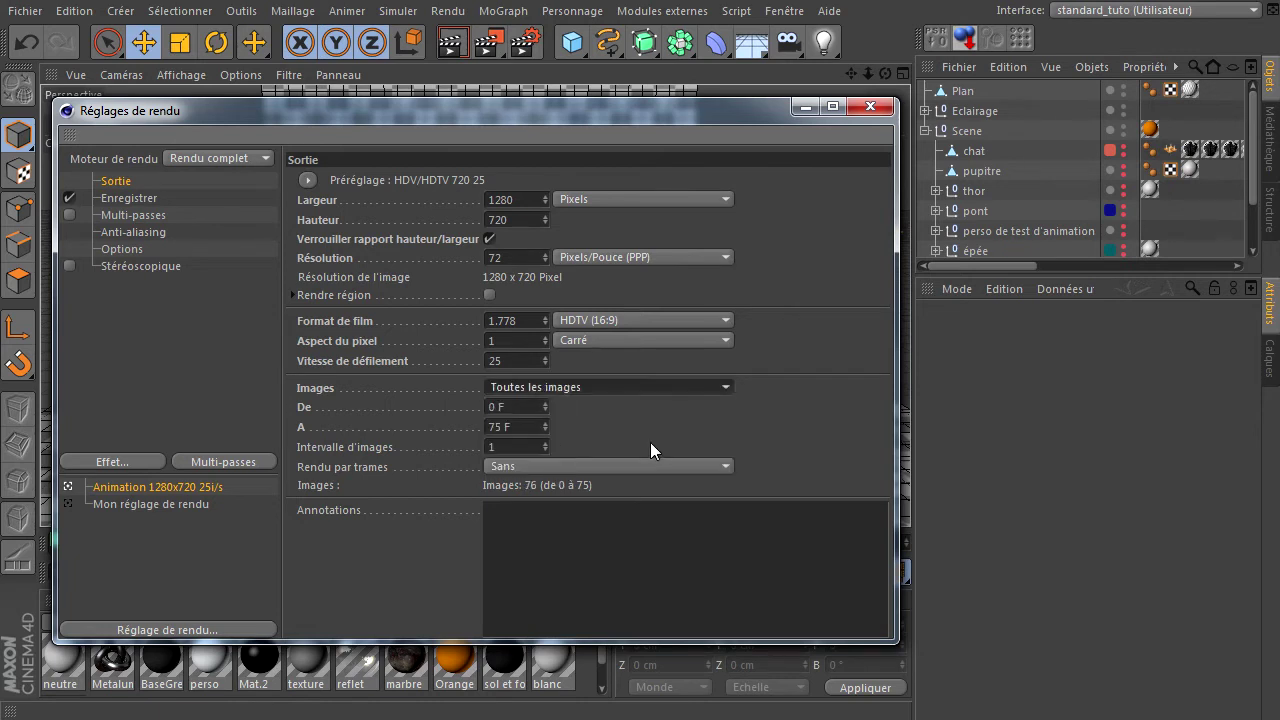
{"action": "left_click", "coordinate": [112, 233]}
{"action": "left_click", "coordinate": [134, 215]}
Step: Revisit the Save page, then show the Options page: ray depth 15, reflection depth 5, shadows on
{"action": "left_click", "coordinate": [140, 199]}
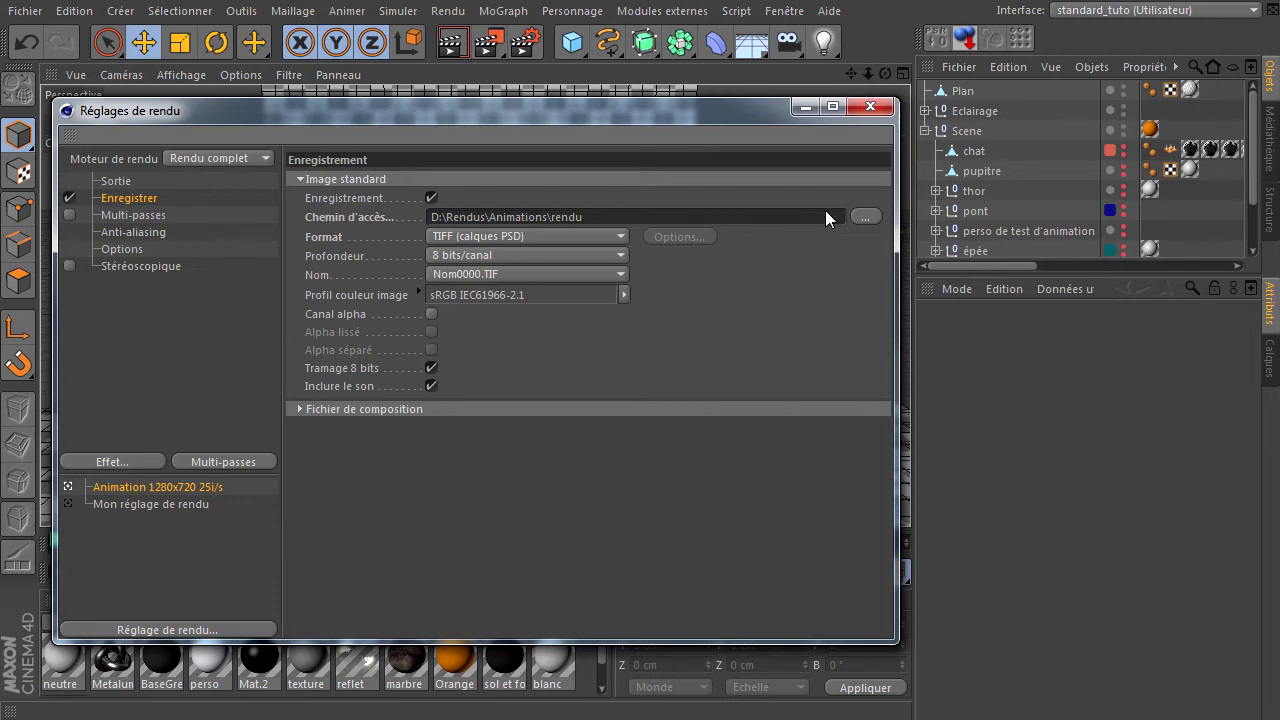
{"action": "left_click", "coordinate": [113, 250]}
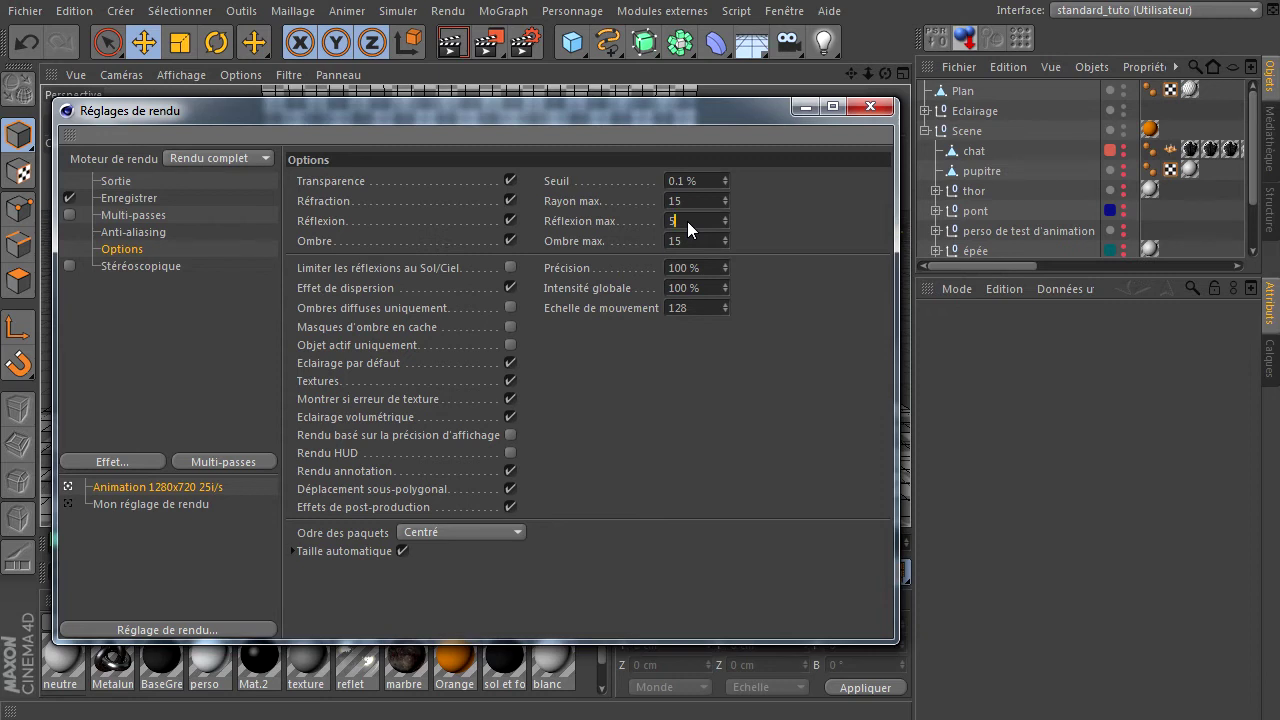
Step: Confirm Réflexion max 3, then set Rayon max and Ombre max to 6 in render Options
{"action": "key", "text": "Return"}
{"action": "left_click", "coordinate": [715, 199]}
{"action": "left_click", "coordinate": [718, 240]}
{"action": "type", "text": "6"}
{"action": "double_click", "coordinate": [716, 200]}
{"action": "type", "text": "6"}
{"action": "double_click", "coordinate": [680, 240]}
{"action": "key", "text": "Return"}
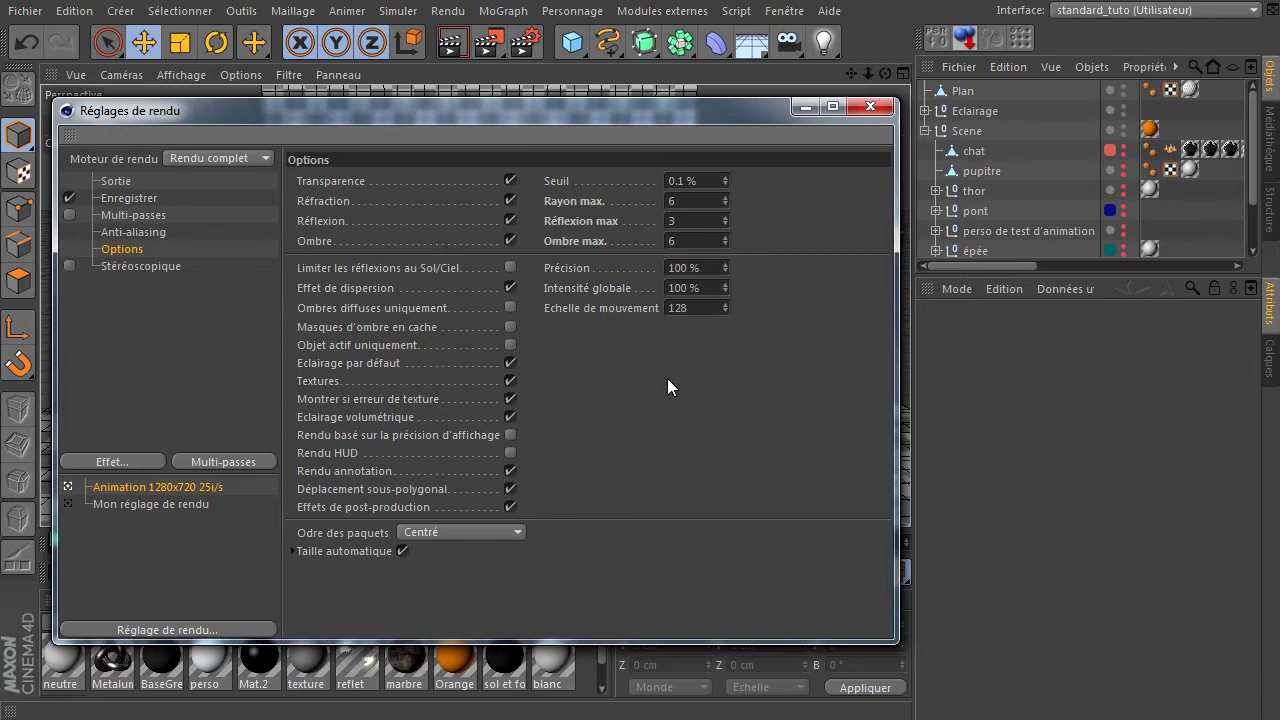
{"action": "left_click_drag", "start_coordinate": [553, 113], "coordinate": [848, 94]}
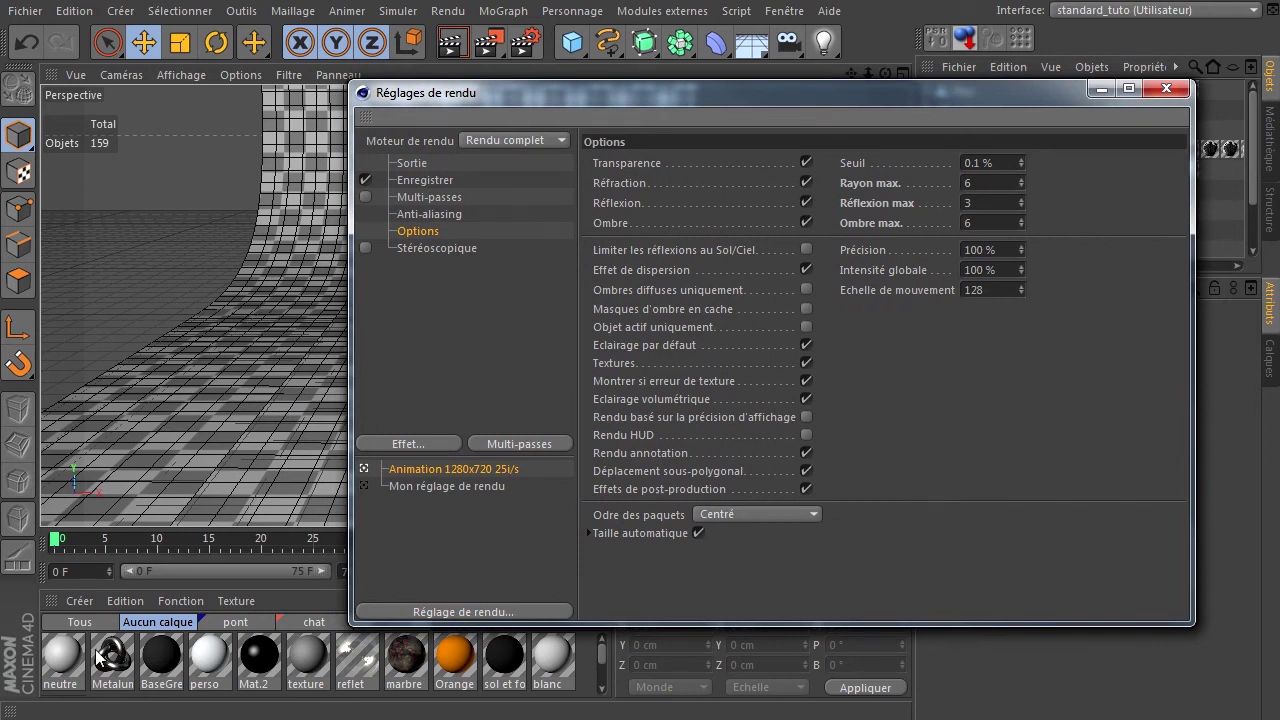
{"action": "left_click", "coordinate": [352, 662]}
{"action": "double_click", "coordinate": [352, 662]}
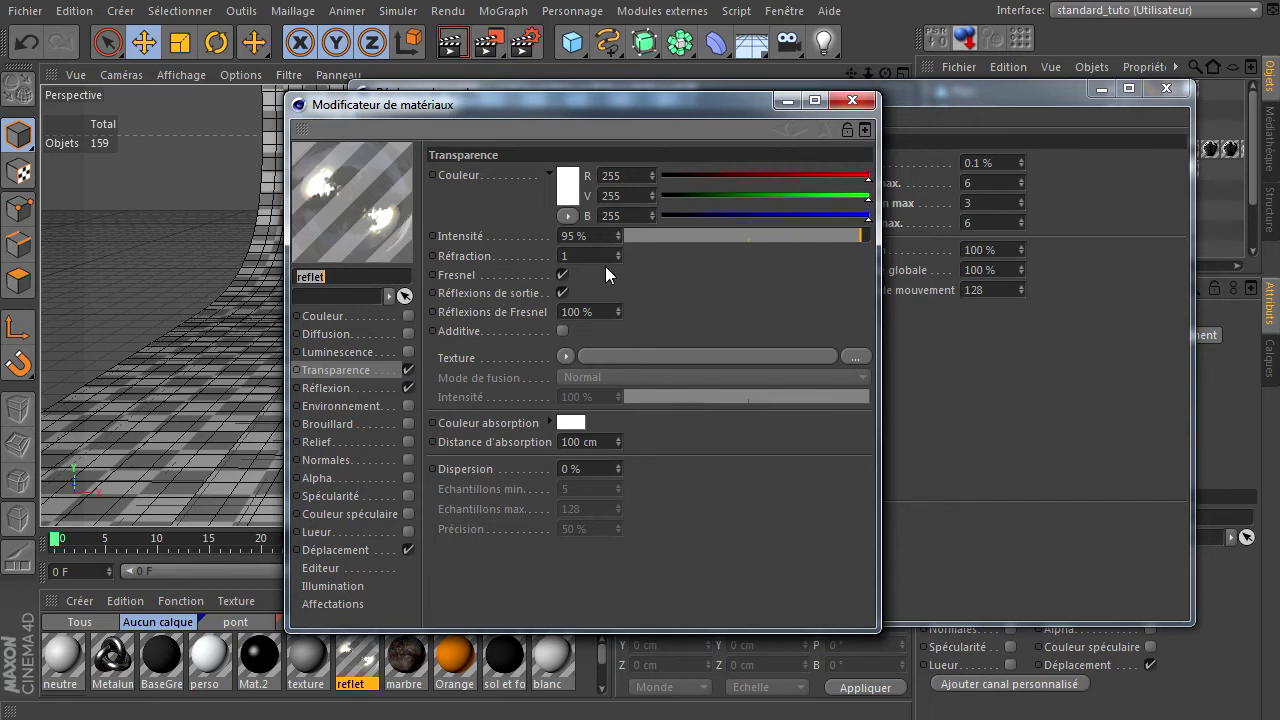
{"action": "left_click", "coordinate": [852, 100]}
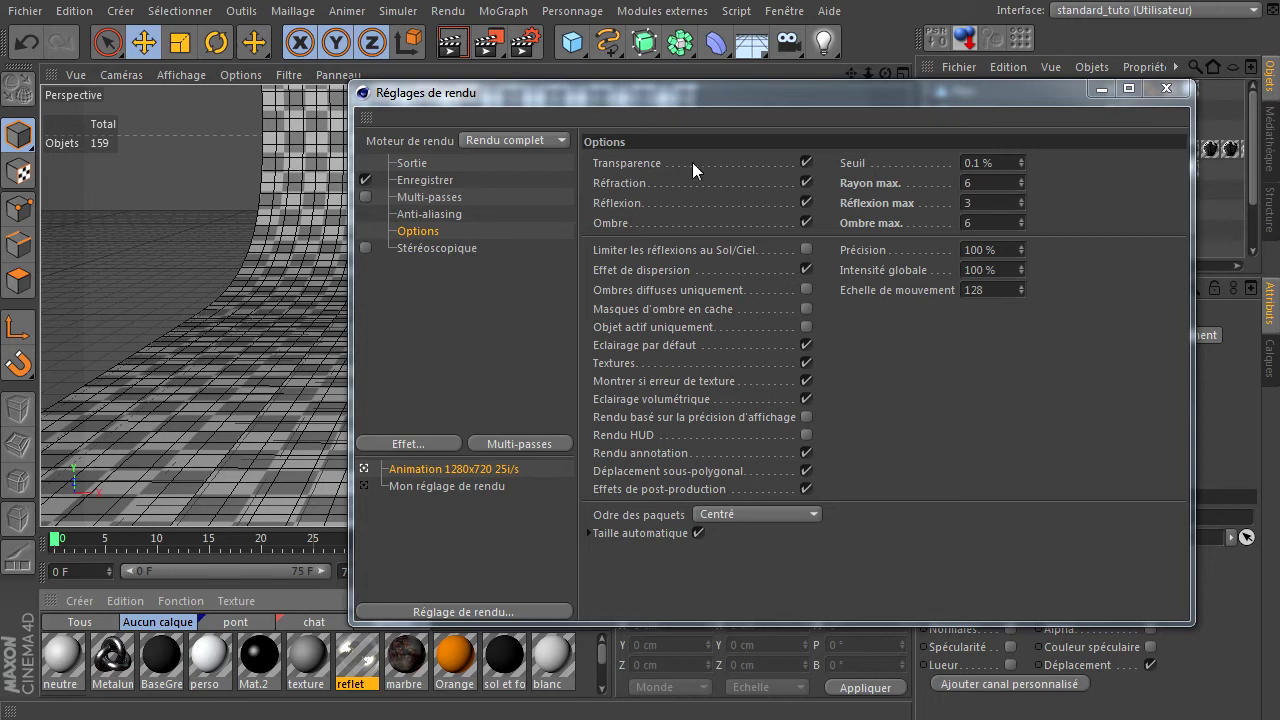
Step: Uncheck Transparence in the render Options page
{"action": "left_click", "coordinate": [806, 163]}
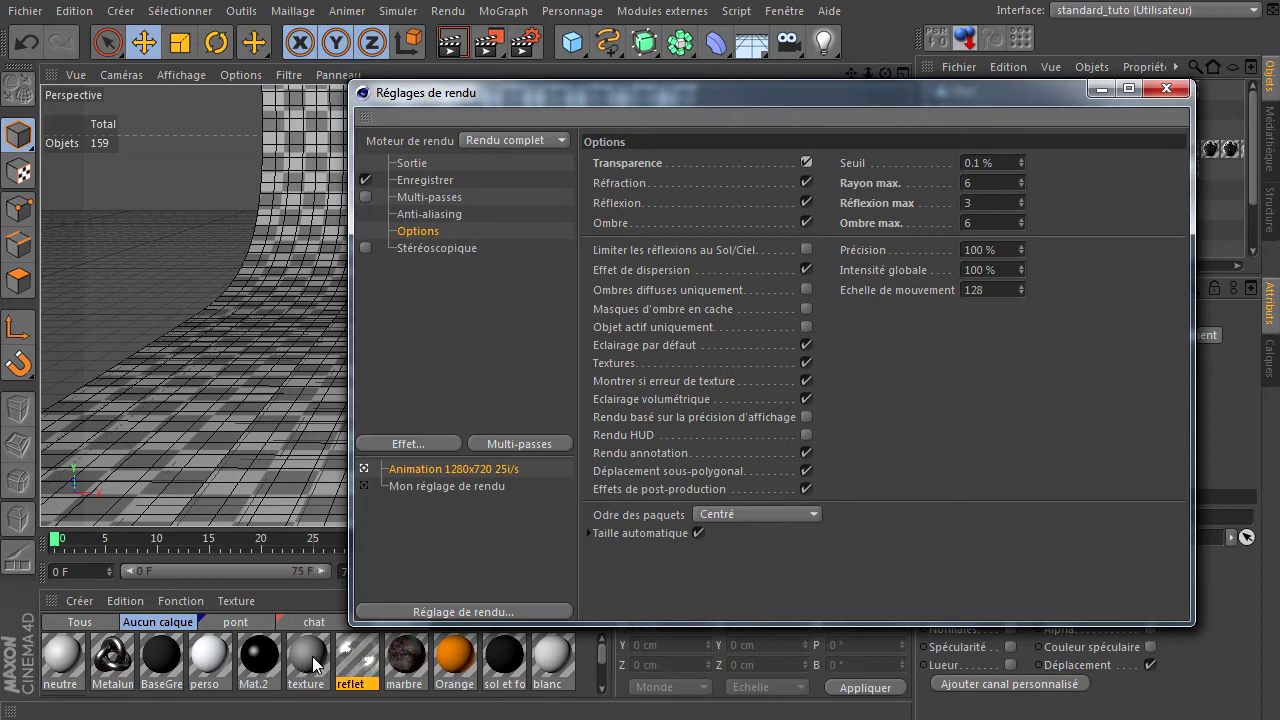
Step: Open the BaseGrey material editor and bring up its Réflexion channel
{"action": "double_click", "coordinate": [164, 650]}
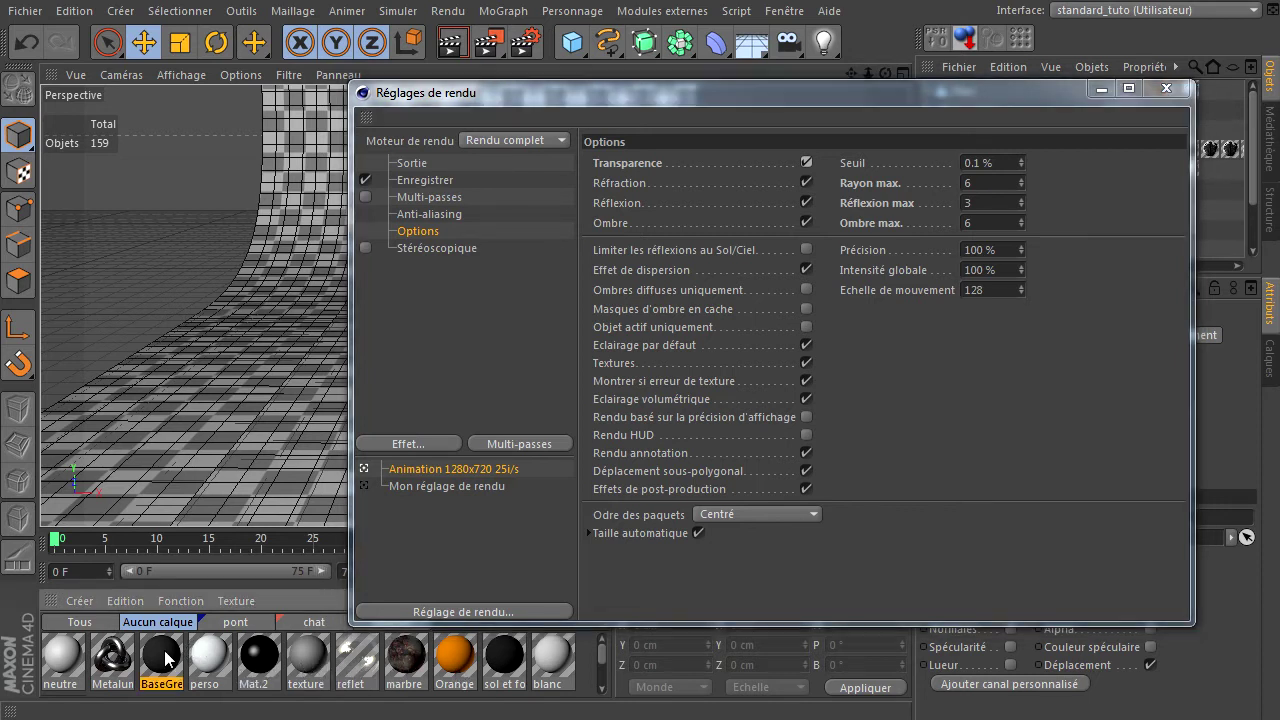
{"action": "left_click_drag", "start_coordinate": [561, 112], "coordinate": [302, 38]}
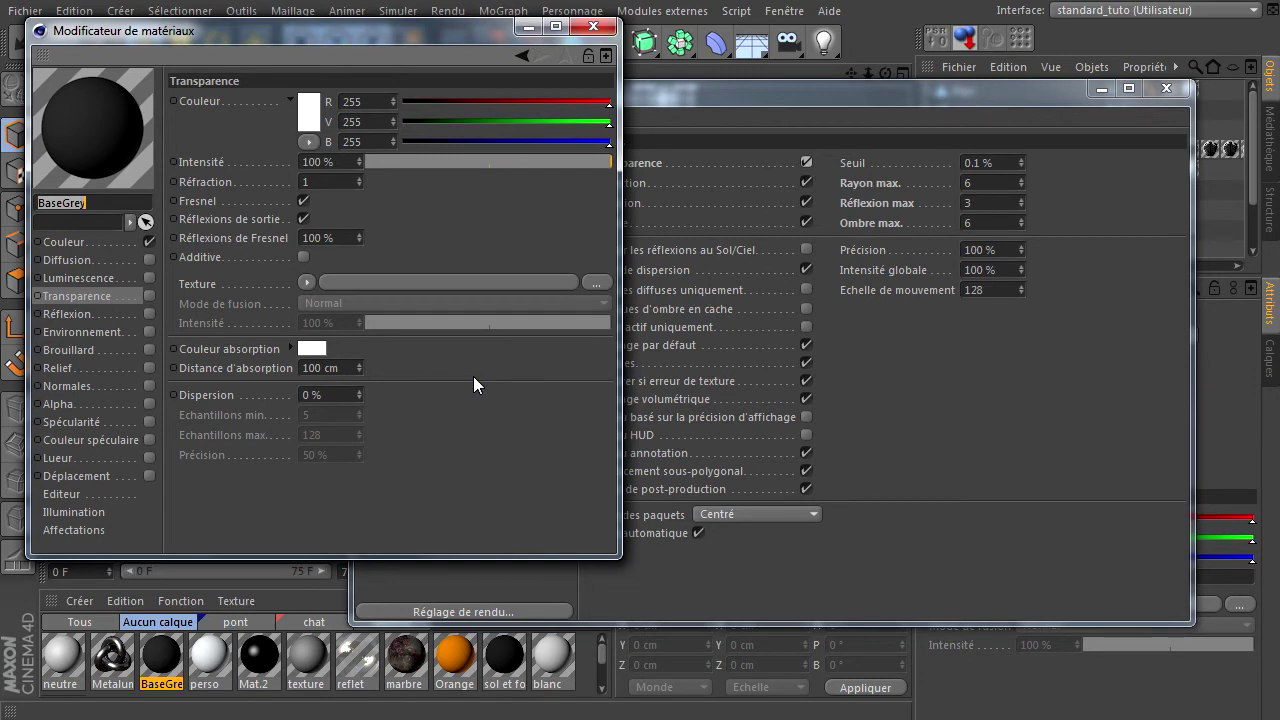
{"action": "left_click", "coordinate": [74, 297]}
{"action": "left_click", "coordinate": [66, 316]}
{"action": "left_click", "coordinate": [80, 298]}
{"action": "left_click", "coordinate": [64, 316]}
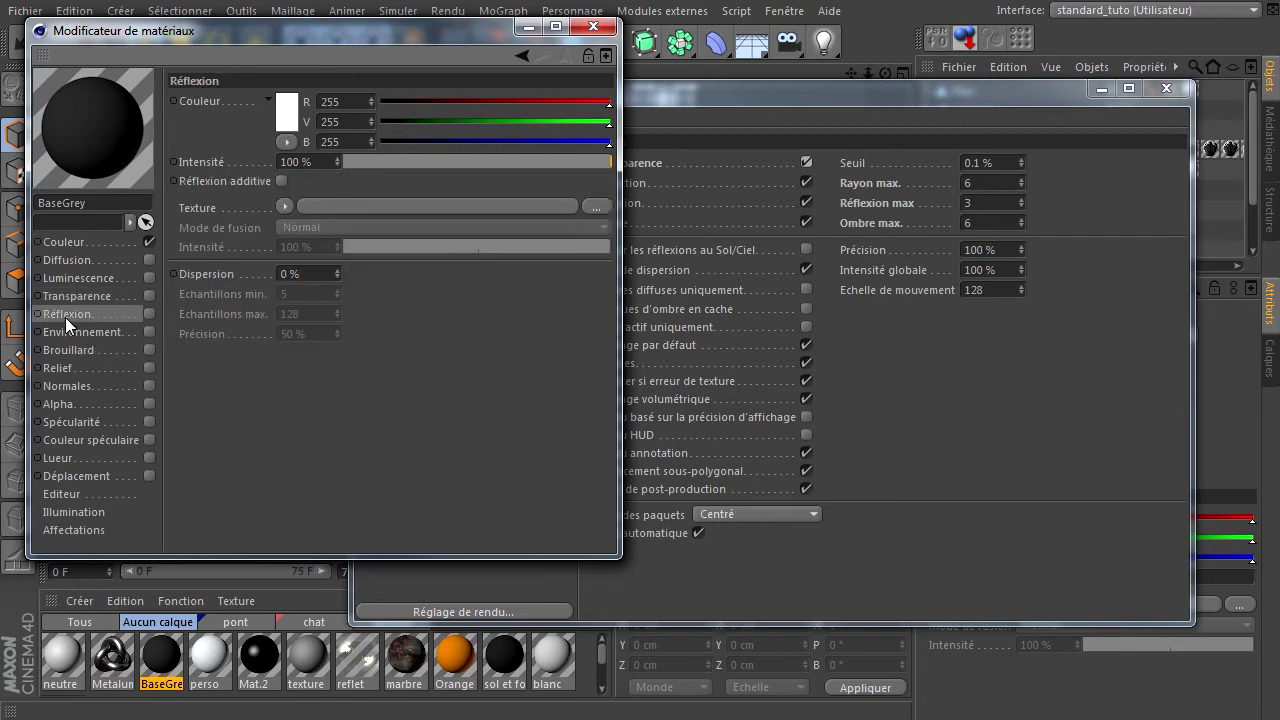
Step: Enable Réflexion on BaseGrey with 61% intensity and 40% dispersion
{"action": "left_click", "coordinate": [300, 272]}
{"action": "left_click", "coordinate": [146, 316]}
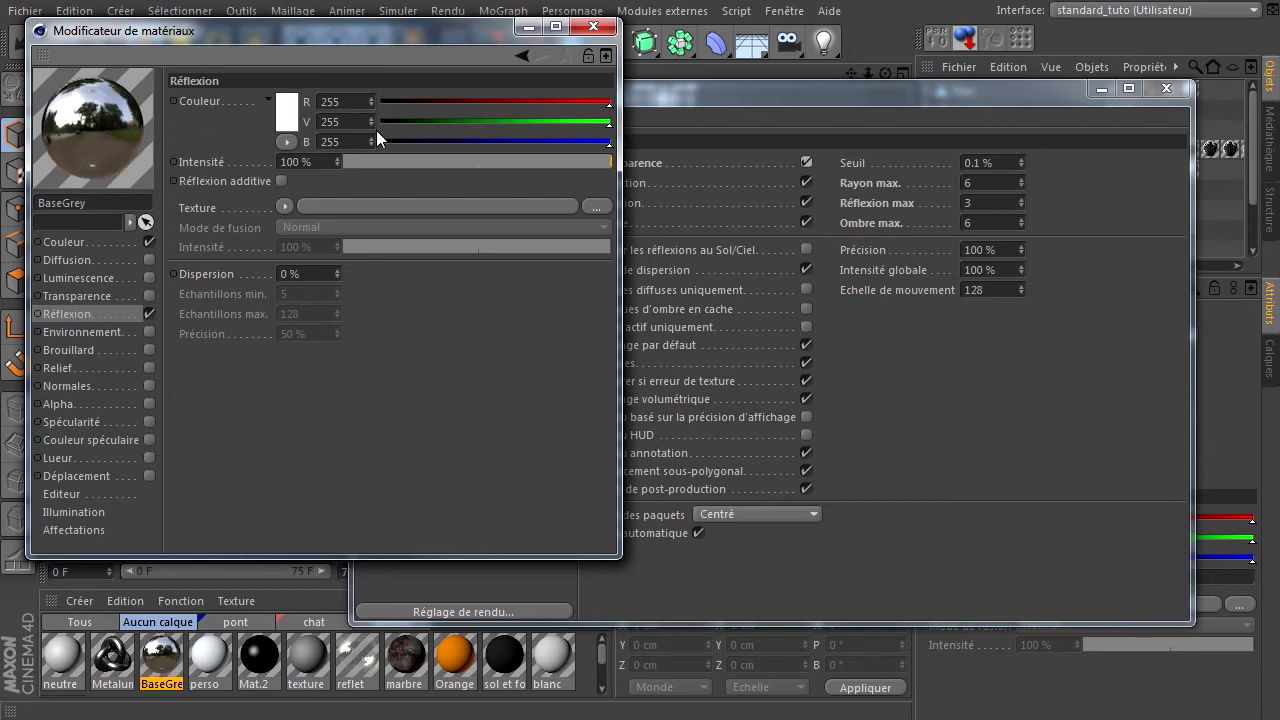
{"action": "left_click_drag", "start_coordinate": [472, 162], "coordinate": [507, 163]}
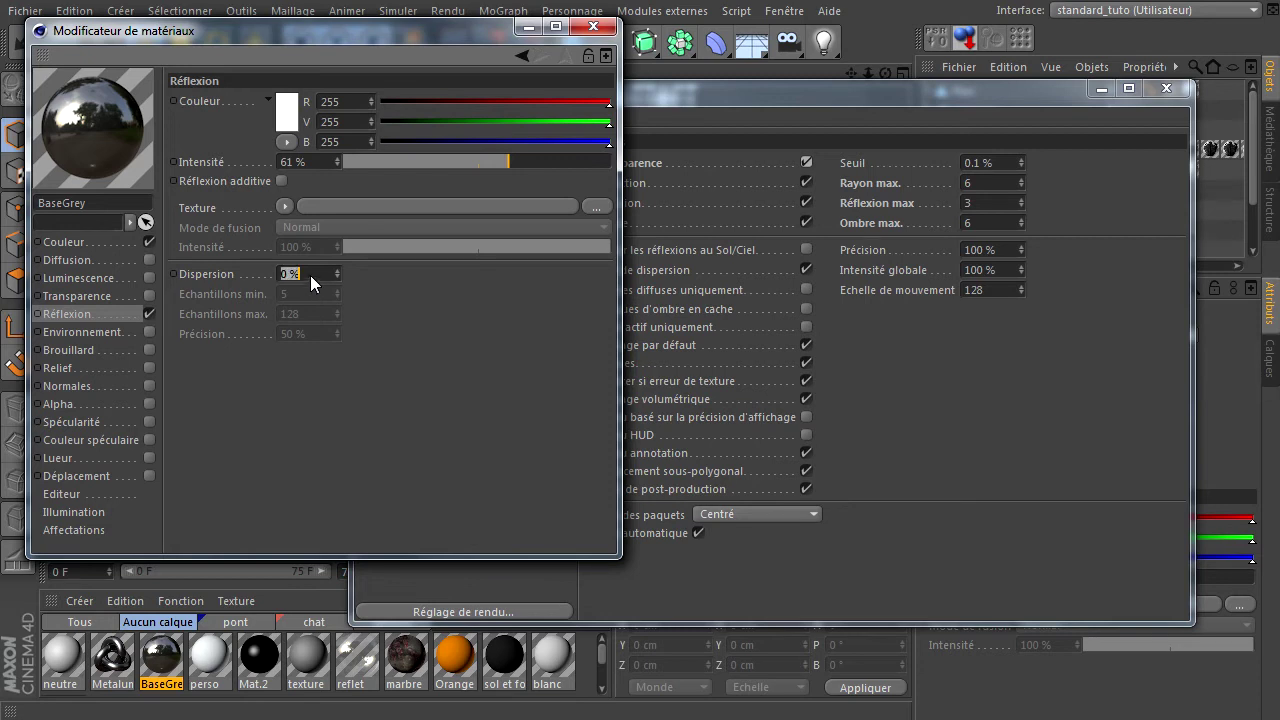
{"action": "type", "text": "40"}
{"action": "key", "text": "Return"}
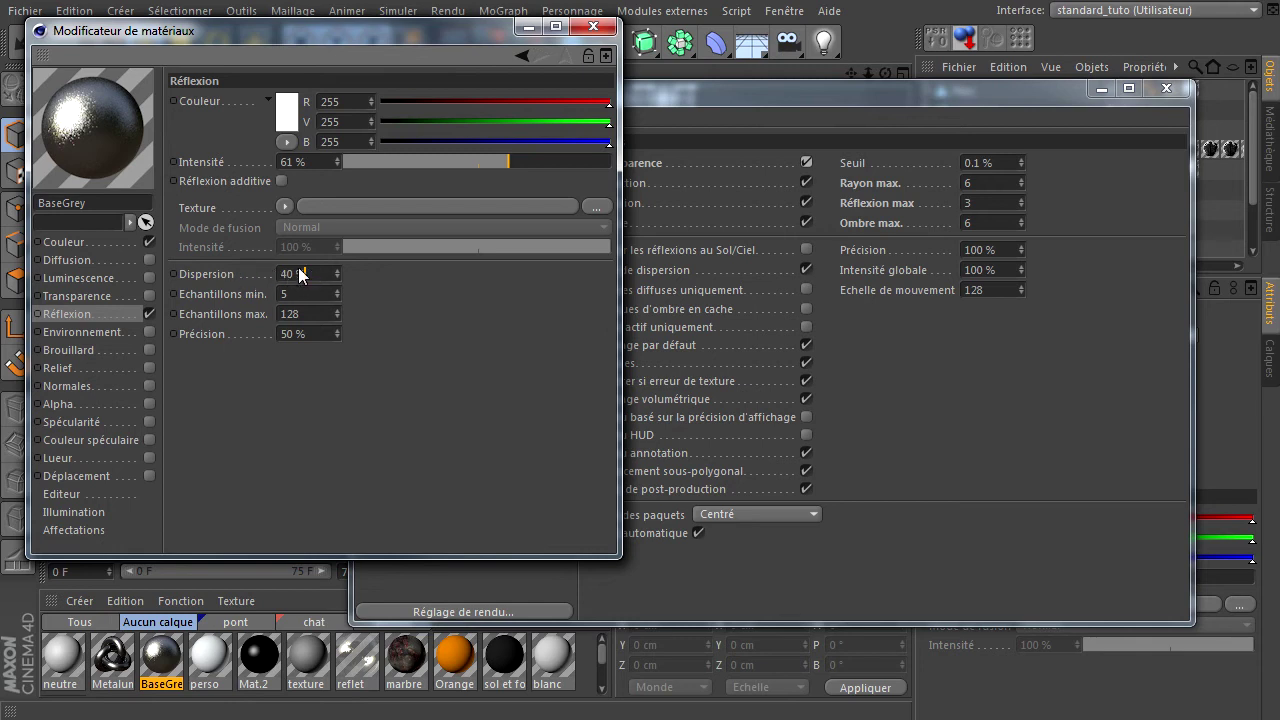
Step: Change the reflection Dispersion to 1%, then back to 0%
{"action": "left_click_drag", "start_coordinate": [319, 276], "coordinate": [217, 279]}
{"action": "type", "text": "1"}
{"action": "key", "text": "Return"}
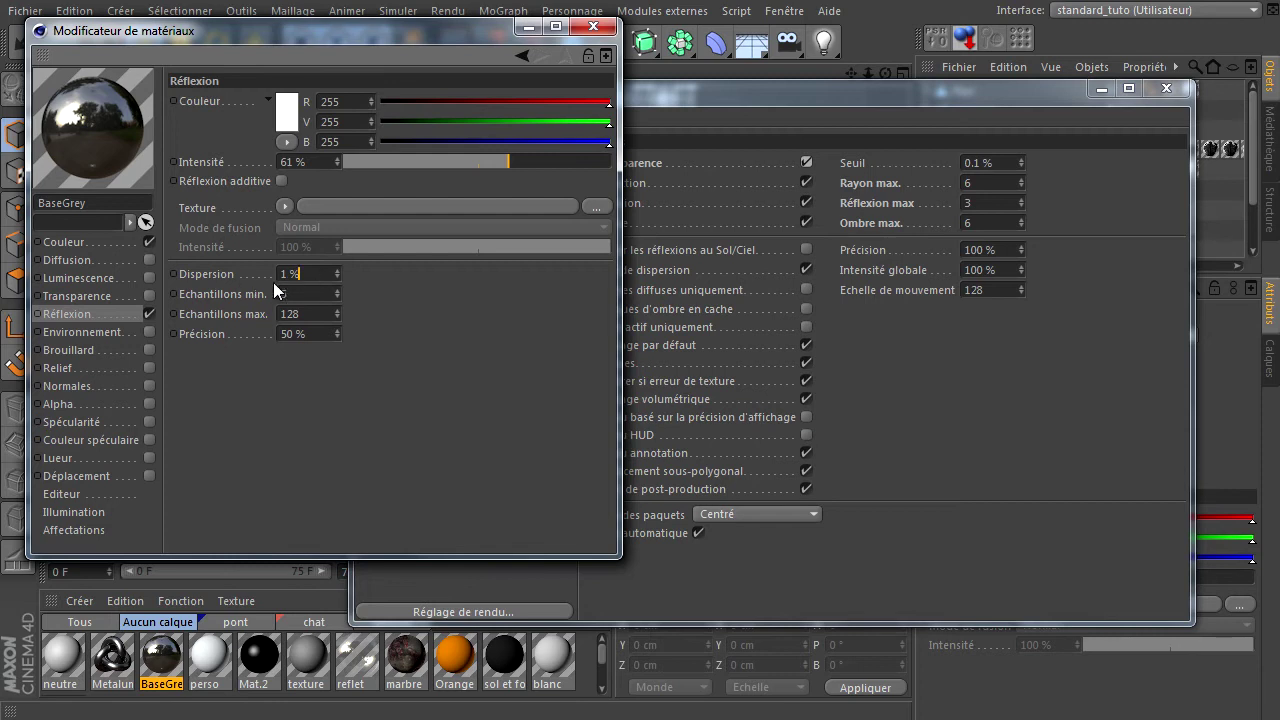
{"action": "left_click", "coordinate": [88, 296]}
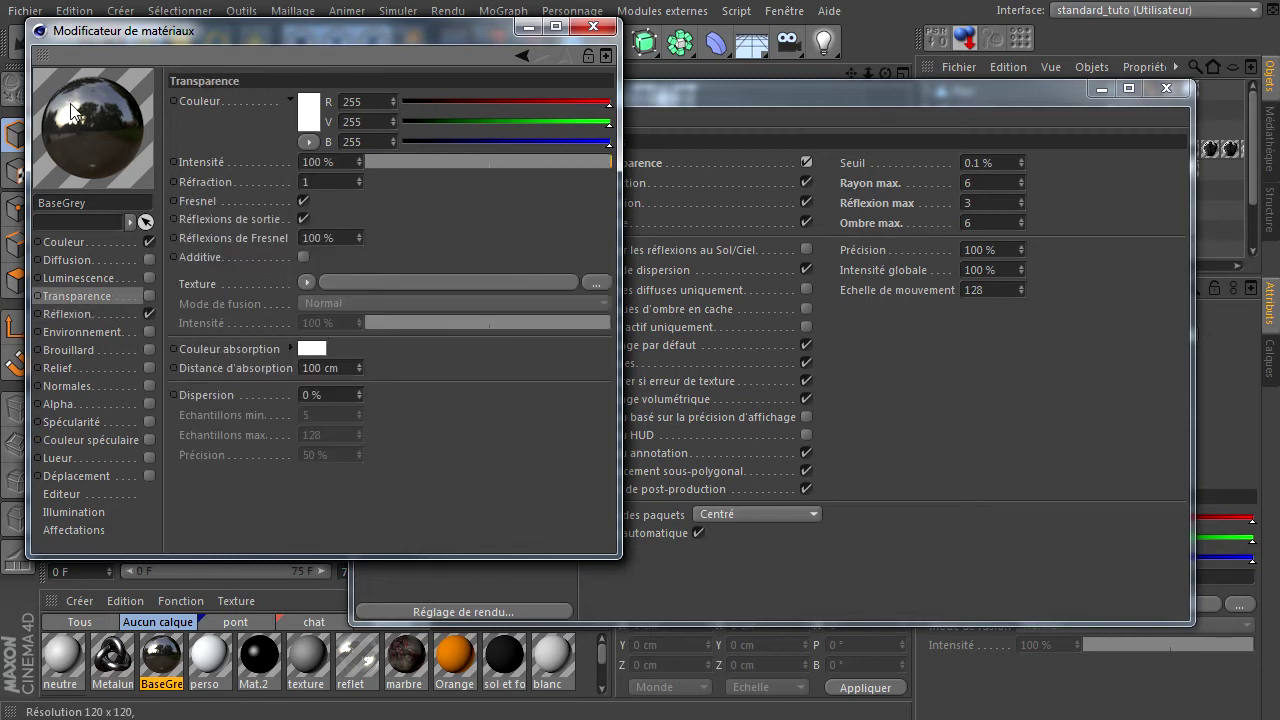
{"action": "left_click", "coordinate": [119, 315]}
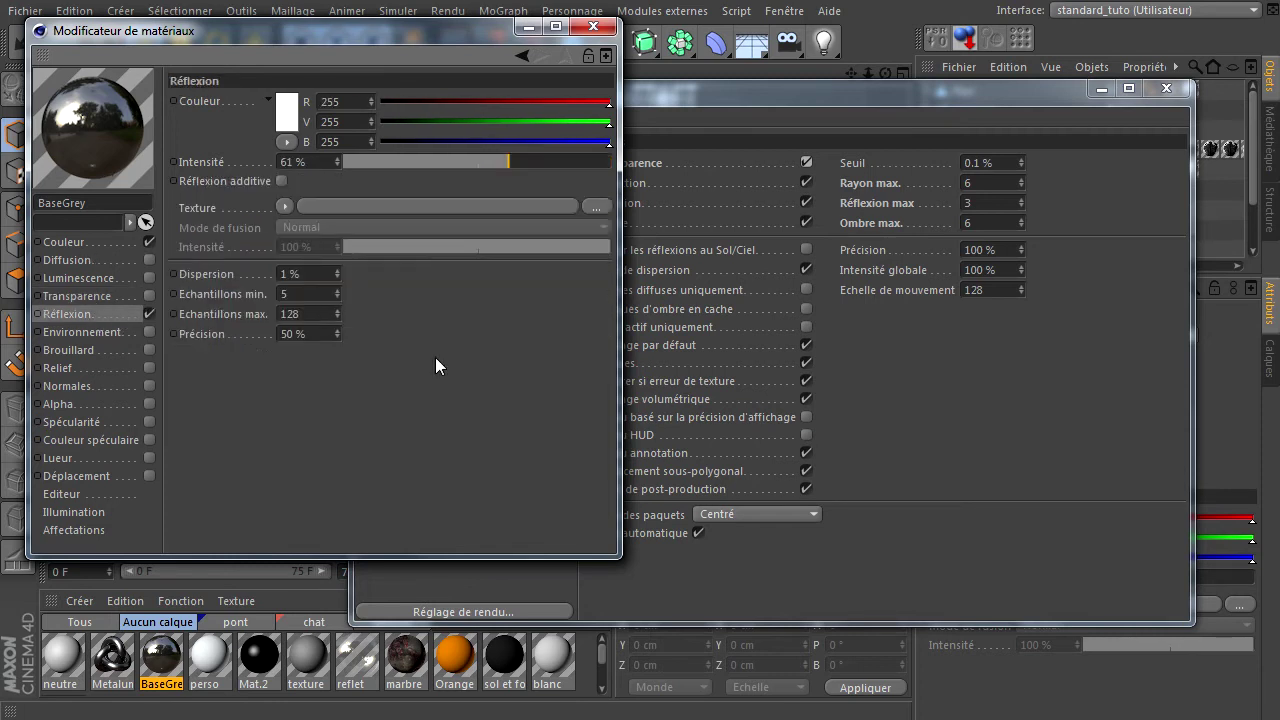
{"action": "double_click", "coordinate": [326, 267]}
{"action": "type", "text": "0"}
{"action": "key", "text": "Return"}
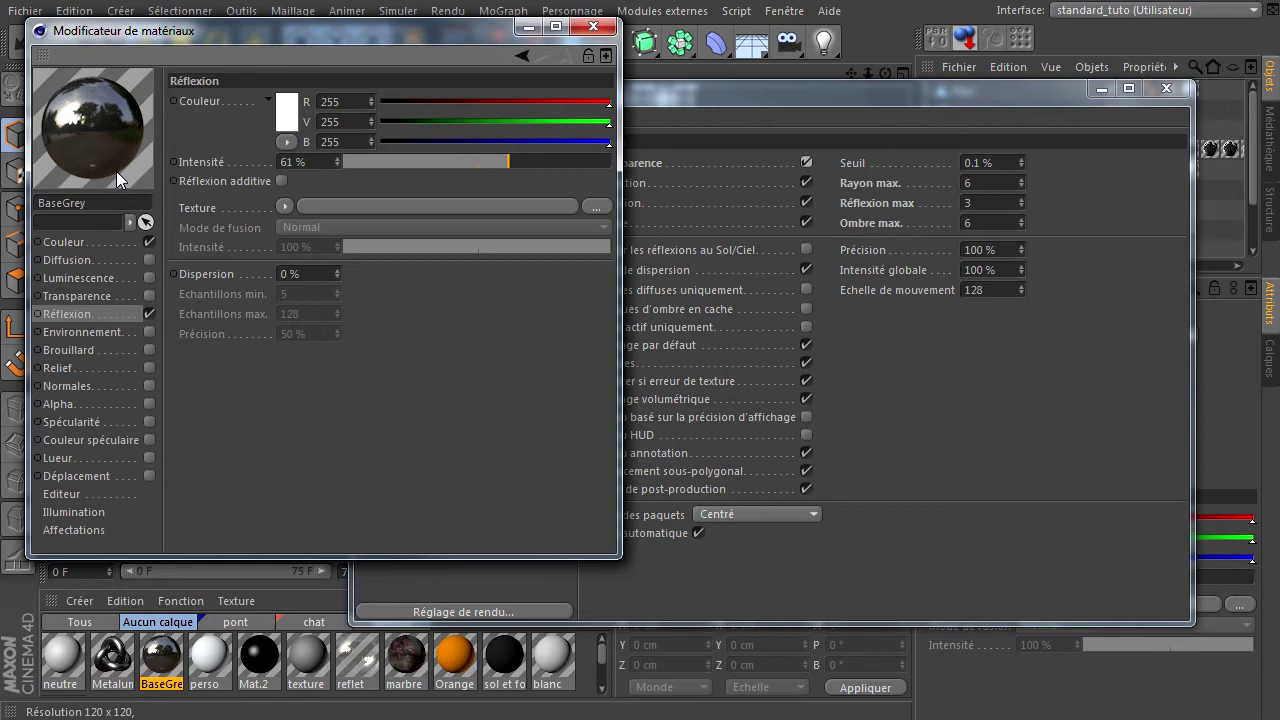
Step: Check the reflection texture options, then close the Material Editor
{"action": "left_click", "coordinate": [284, 207]}
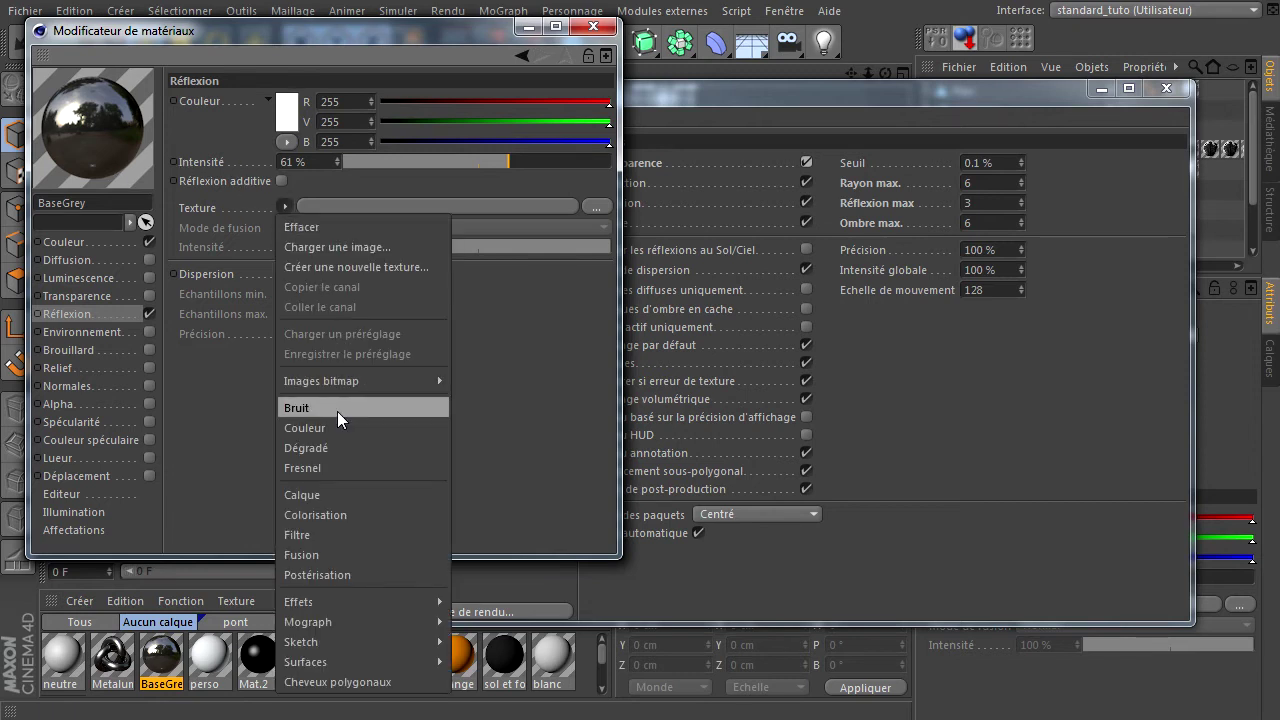
{"action": "left_click", "coordinate": [531, 430]}
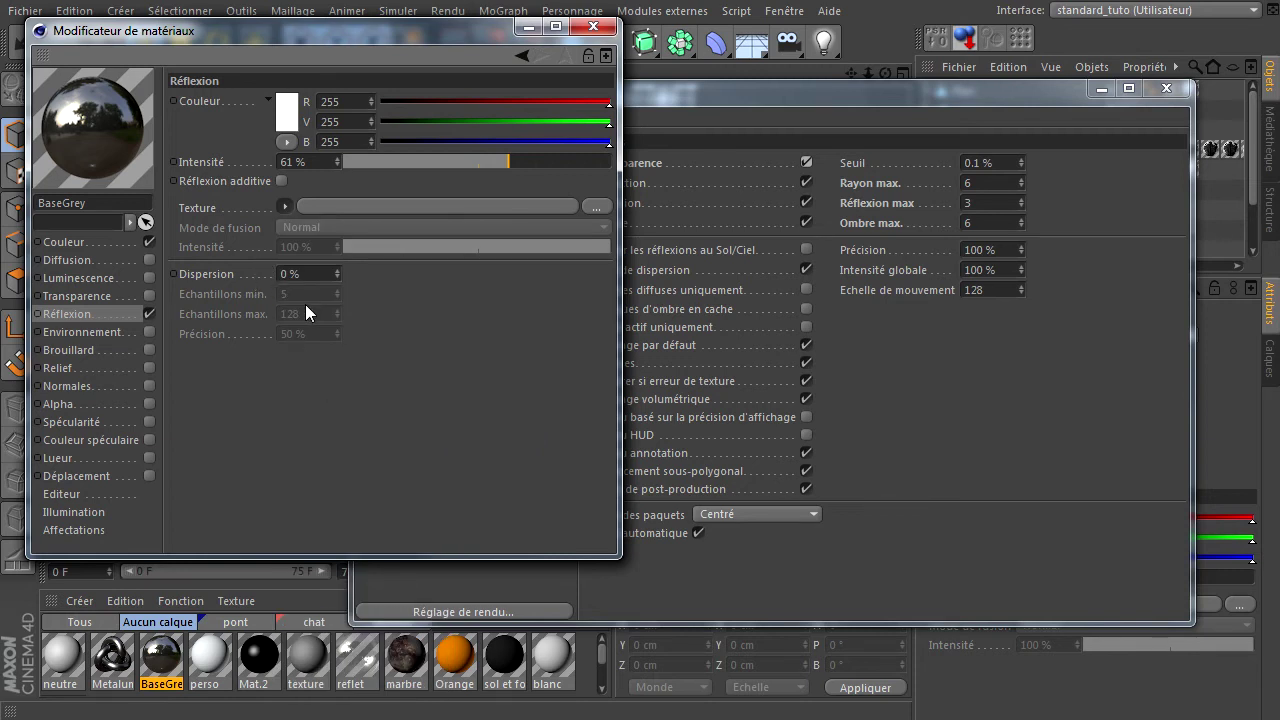
{"action": "left_click", "coordinate": [589, 35]}
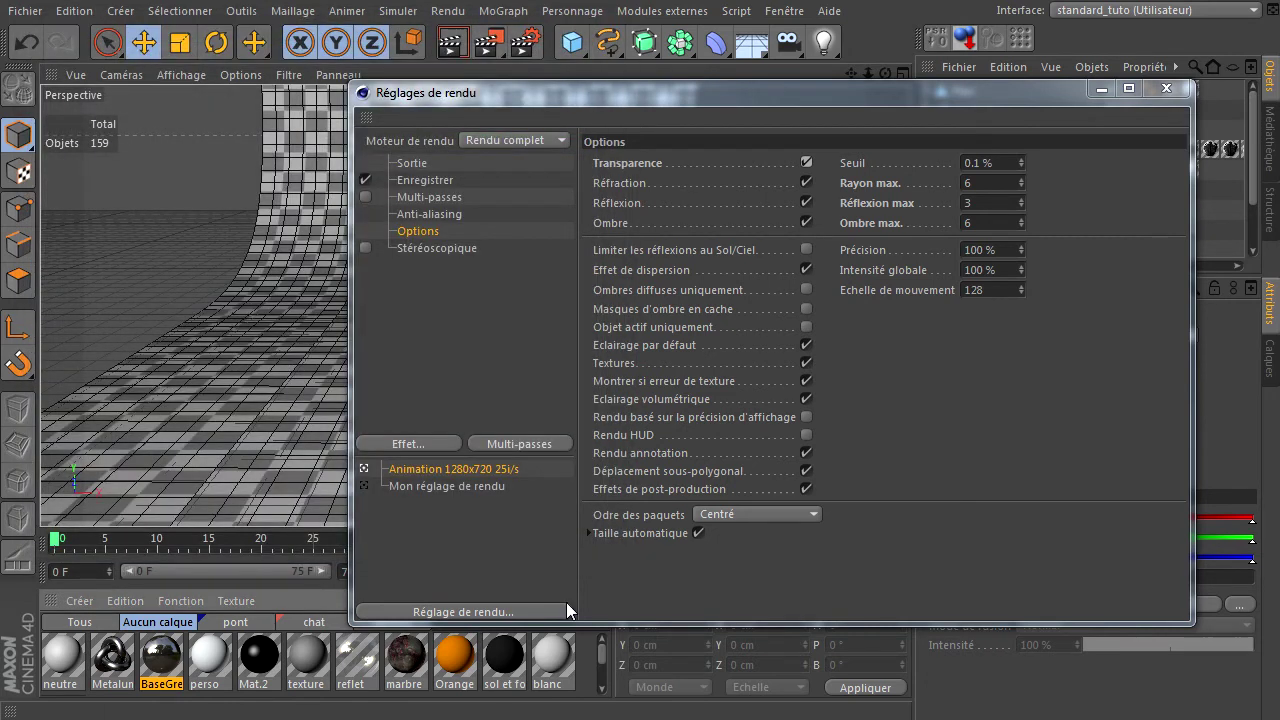
Step: Uncheck Effet de dispersion, close Render Settings and deselect BaseGrey
{"action": "left_click", "coordinate": [805, 271]}
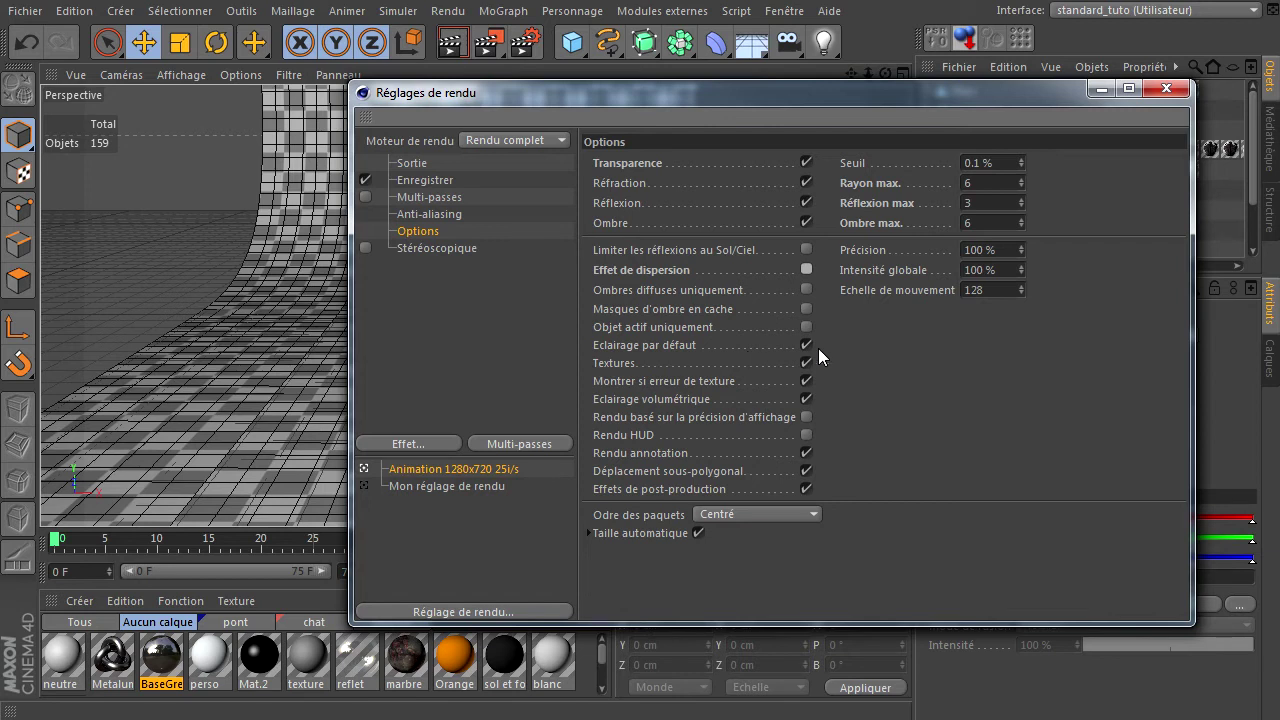
{"action": "left_click", "coordinate": [1177, 91]}
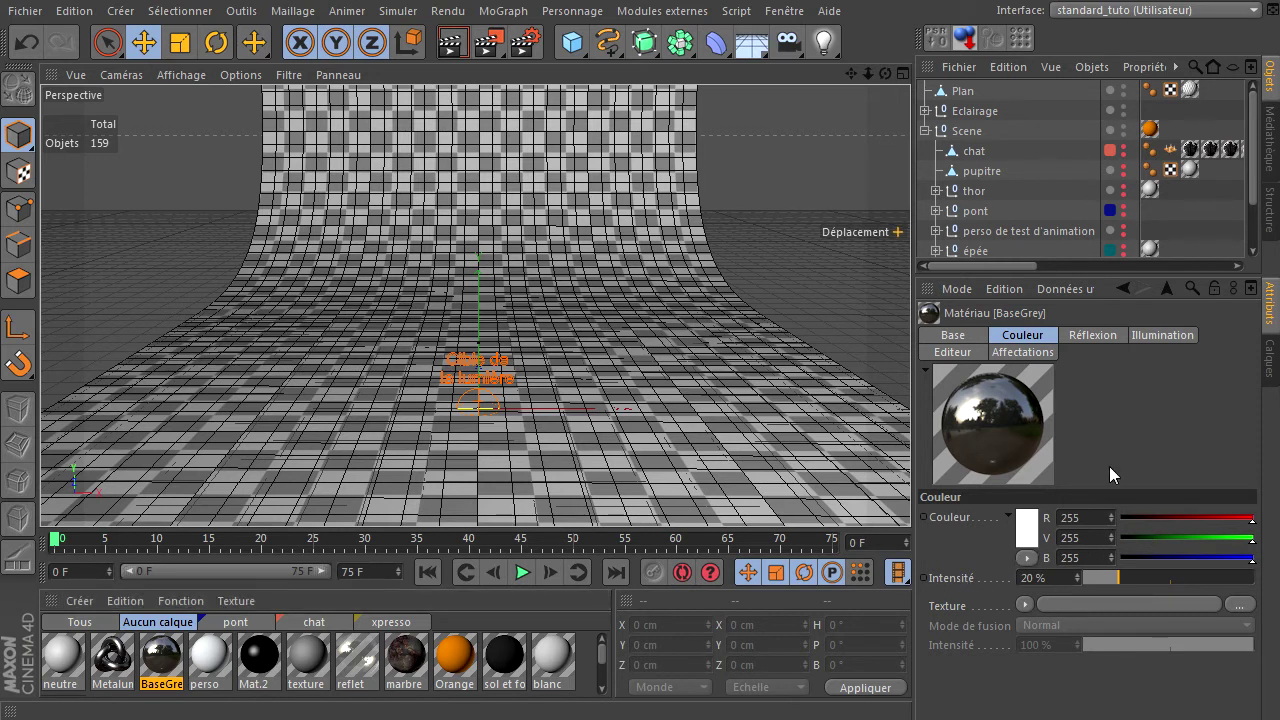
{"action": "left_click", "coordinate": [589, 660]}
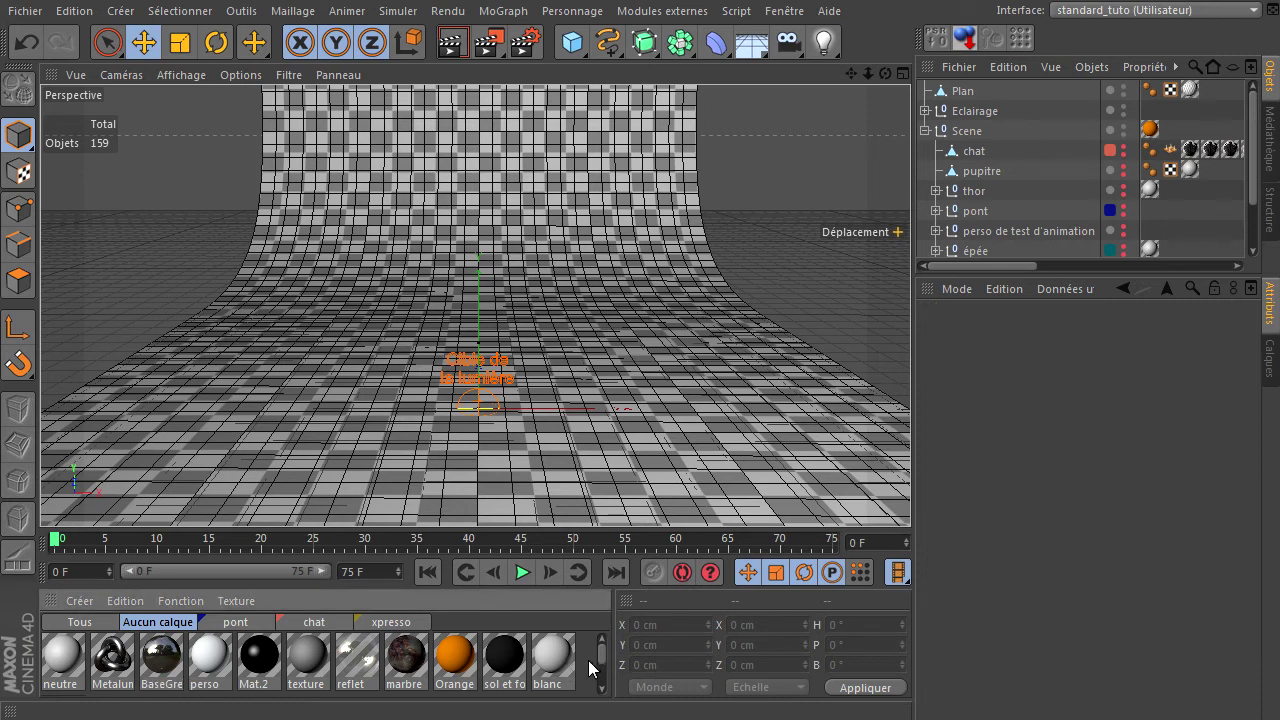
Step: Zoom in on the left circle's jagged top-left edge, then back out
{"action": "left_click_drag", "start_coordinate": [1065, 274], "coordinate": [1088, 375]}
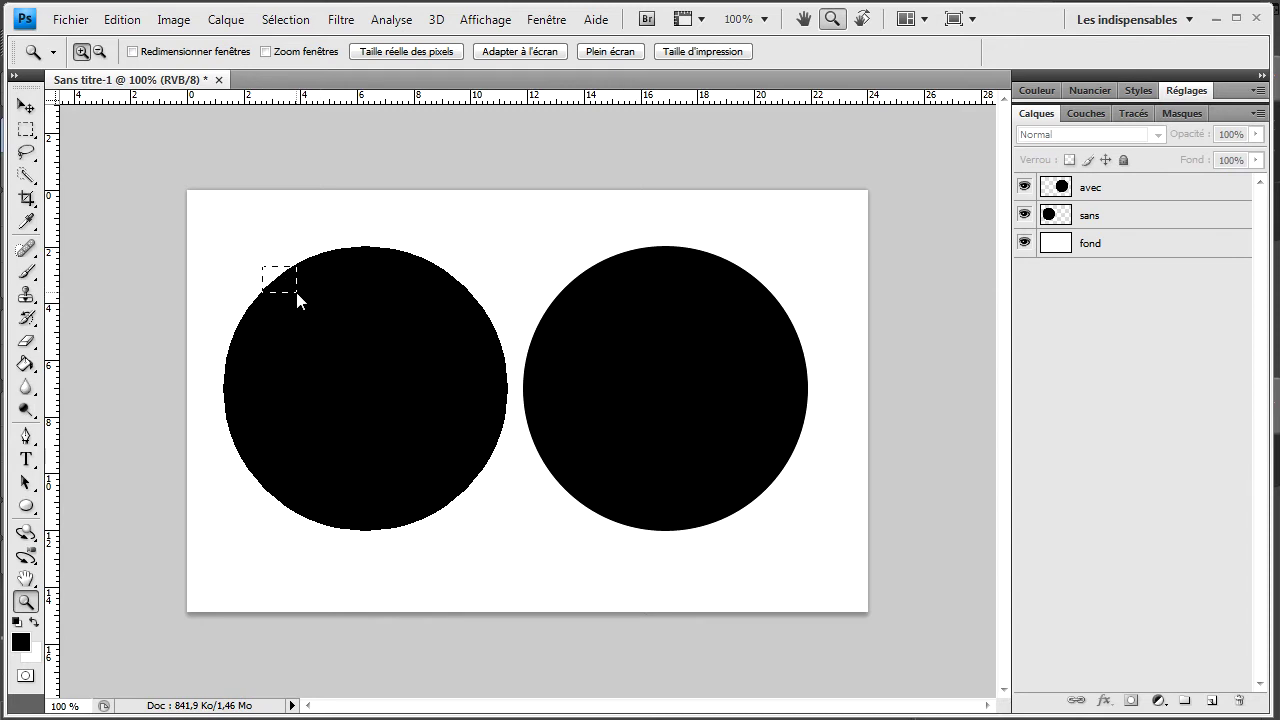
{"action": "left_click_drag", "start_coordinate": [290, 285], "coordinate": [295, 288]}
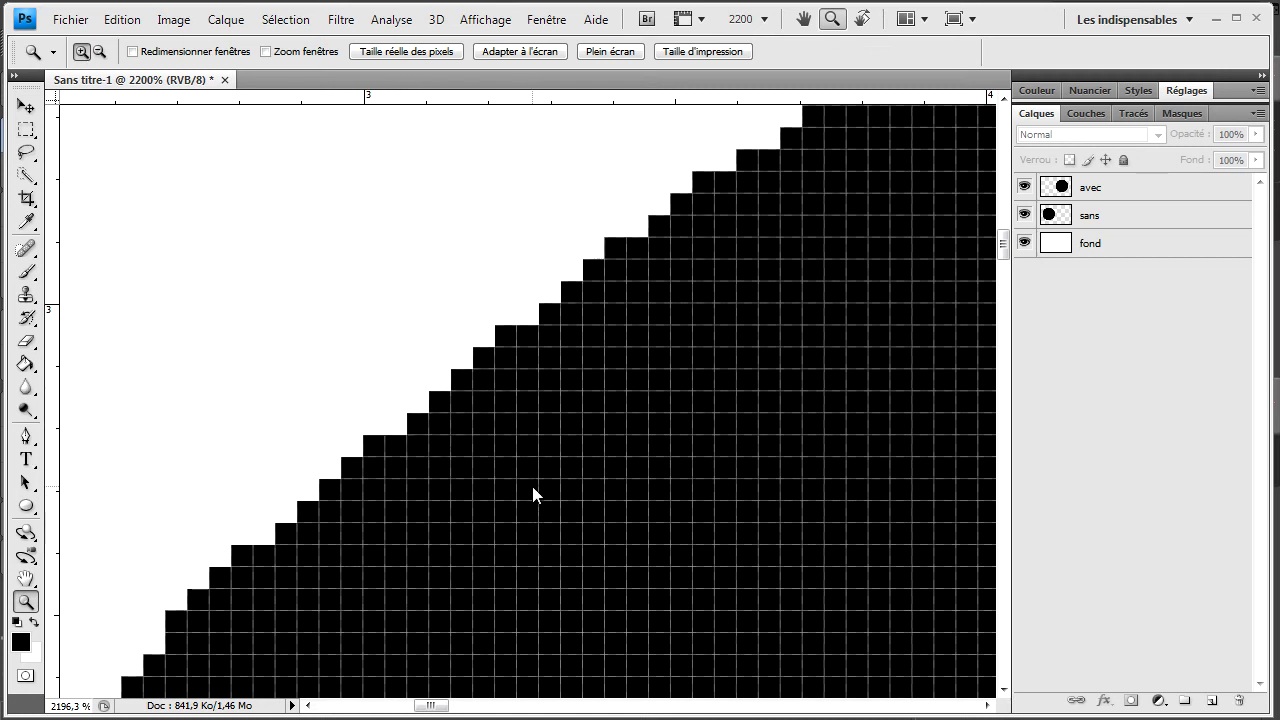
{"action": "left_click", "coordinate": [497, 410], "text": "alt"}
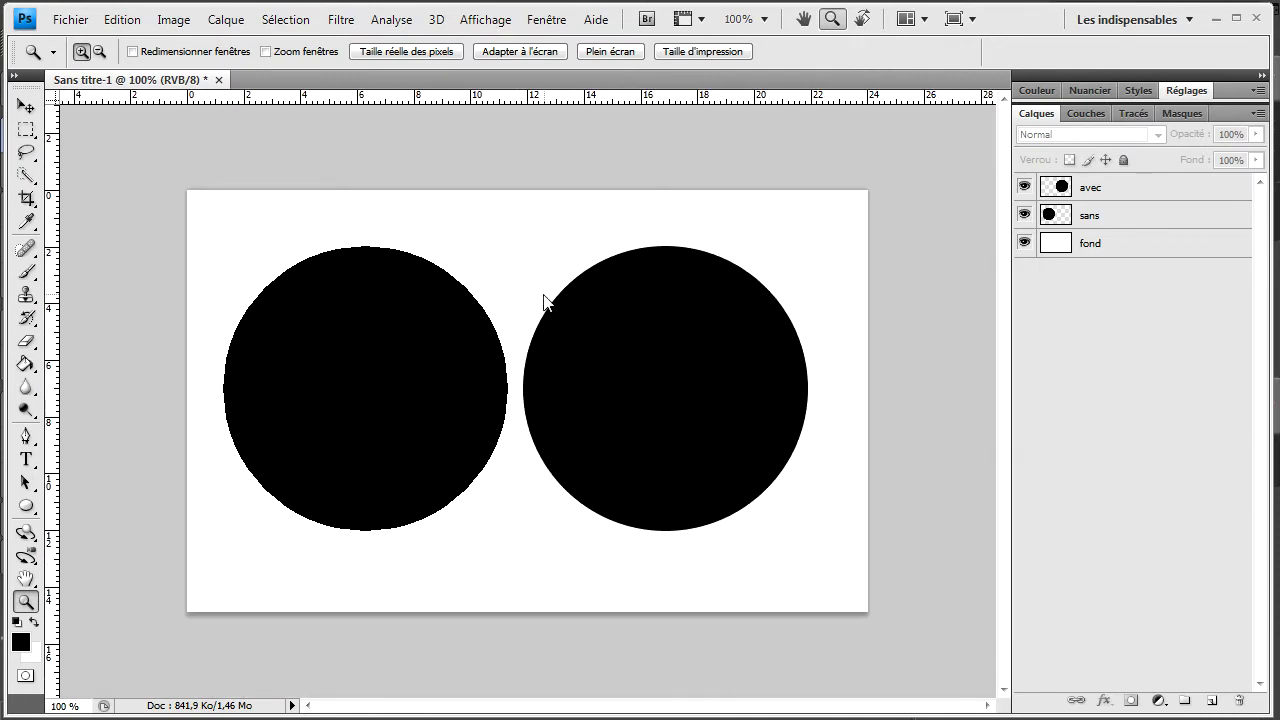
Step: Zoom in on the right circle's smooth edge, then zoom out to show both circles
{"action": "left_click_drag", "start_coordinate": [565, 311], "coordinate": [570, 315]}
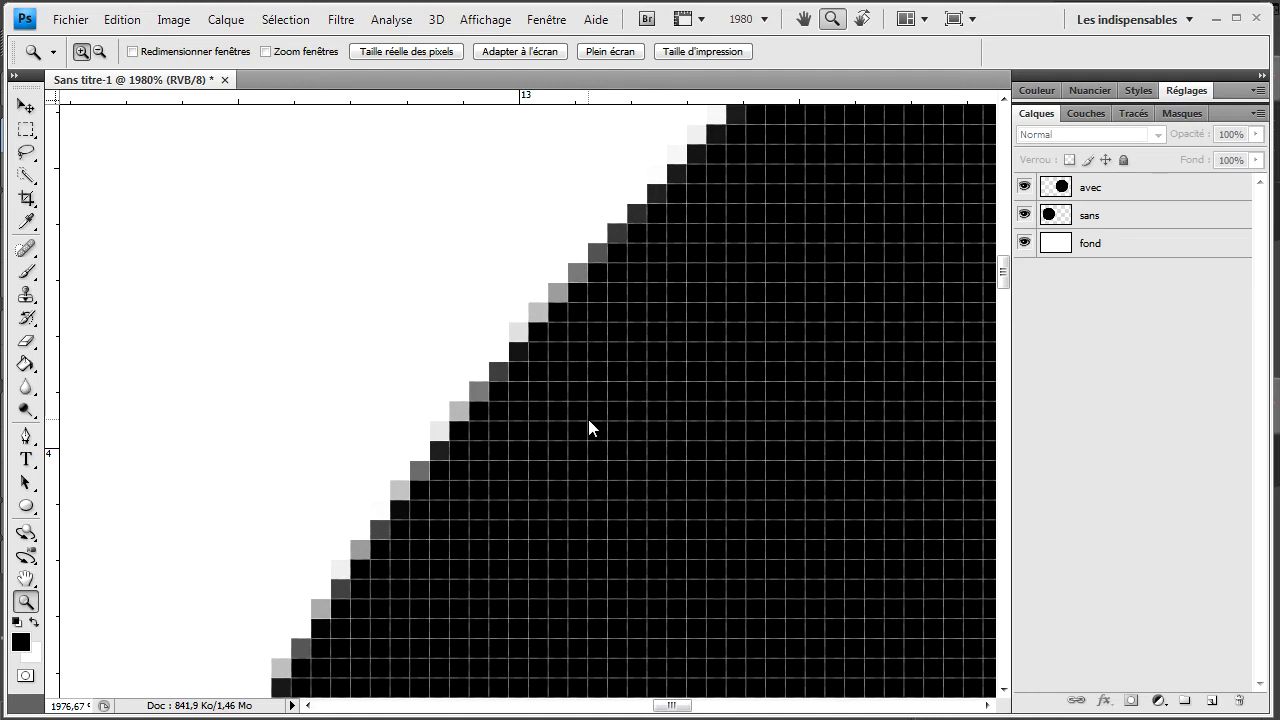
{"action": "left_click", "coordinate": [588, 420], "text": "alt"}
{"action": "left_click", "coordinate": [588, 420], "text": "alt"}
{"action": "left_click", "coordinate": [588, 420], "text": "alt"}
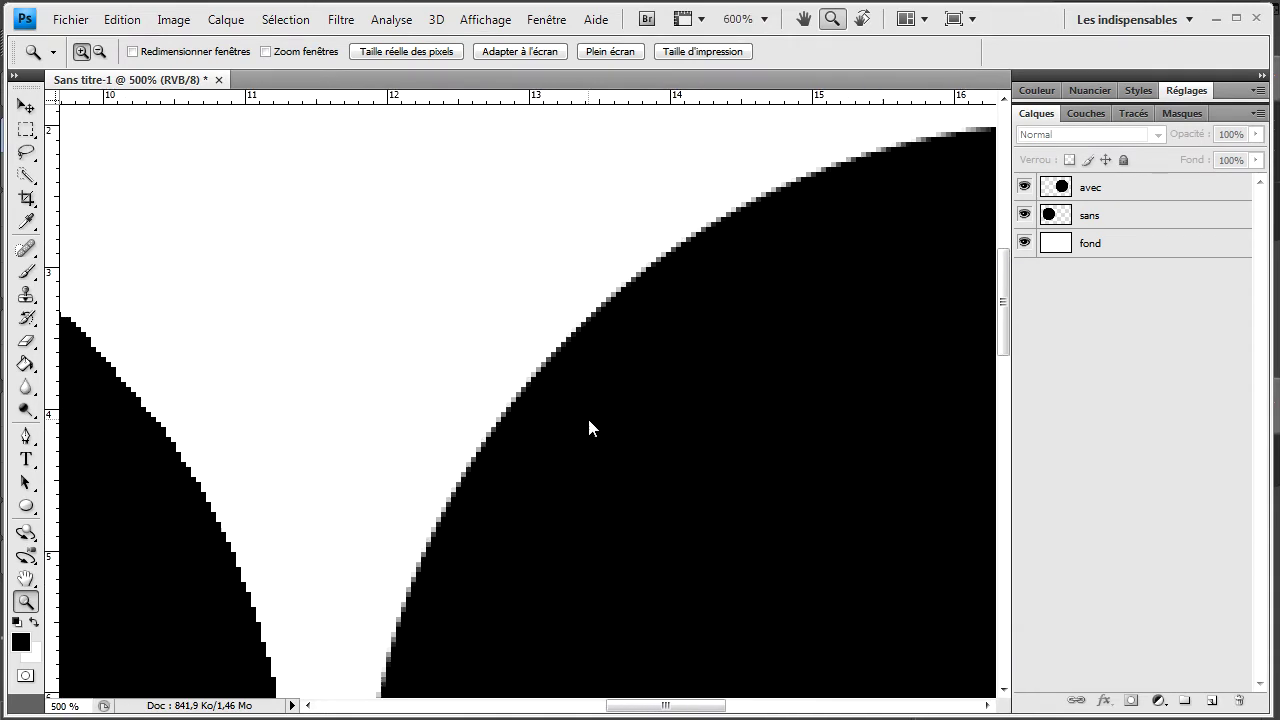
{"action": "left_click", "coordinate": [588, 420], "text": "alt"}
{"action": "left_click", "coordinate": [588, 420], "text": "alt"}
{"action": "left_click", "coordinate": [588, 427], "text": "alt"}
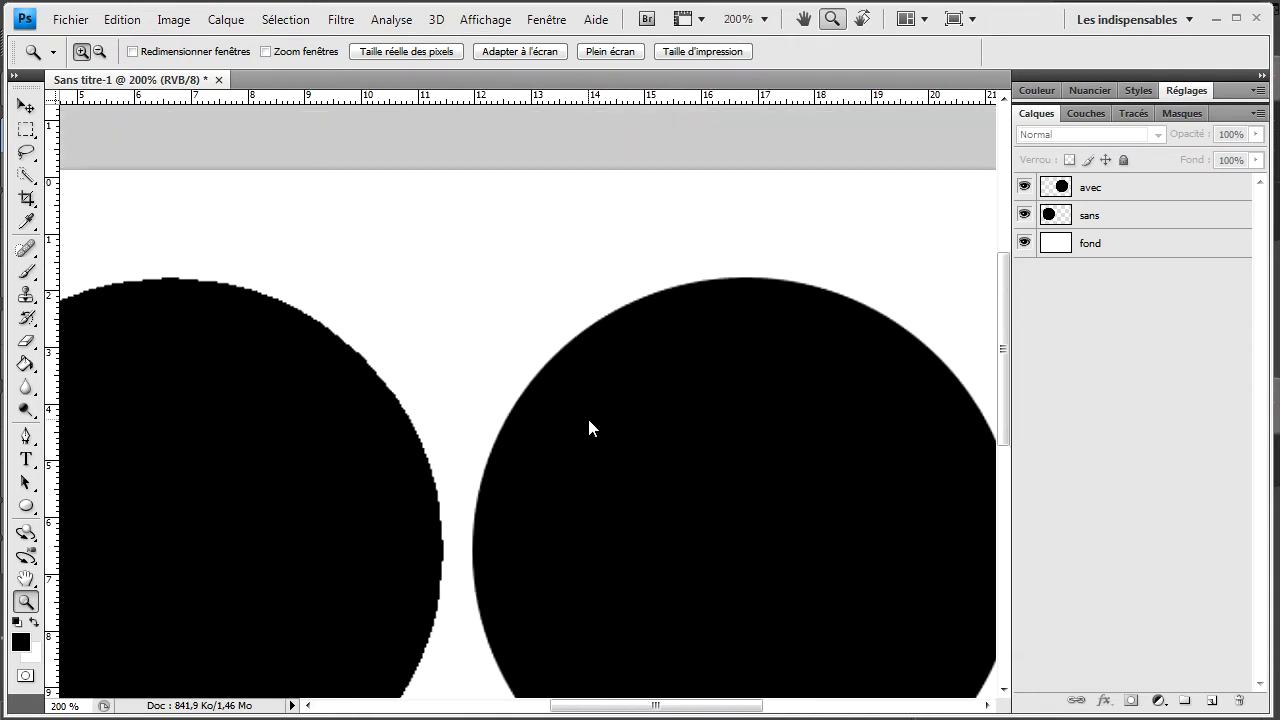
{"action": "left_click", "coordinate": [588, 427], "text": "alt"}
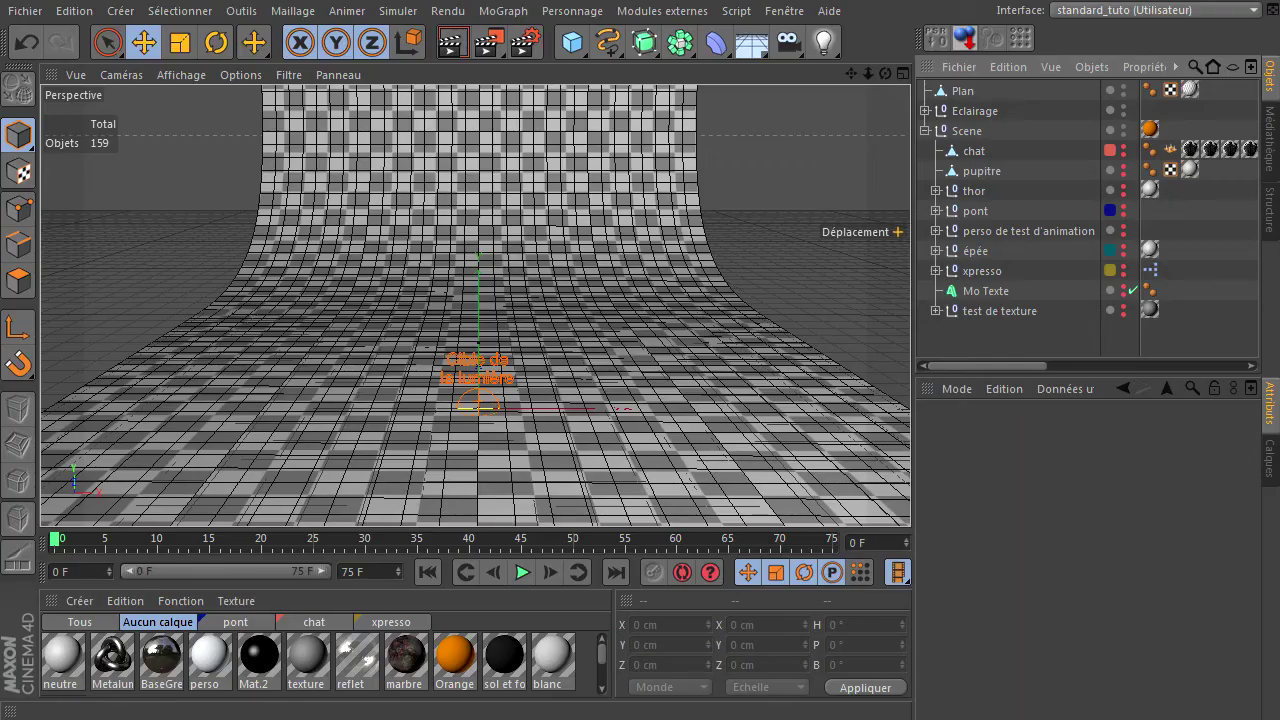
Step: Start a new scene and add a 400 cm Plan with 1 width and 1 height segment
{"action": "left_click", "coordinate": [30, 11]}
{"action": "left_click", "coordinate": [40, 26]}
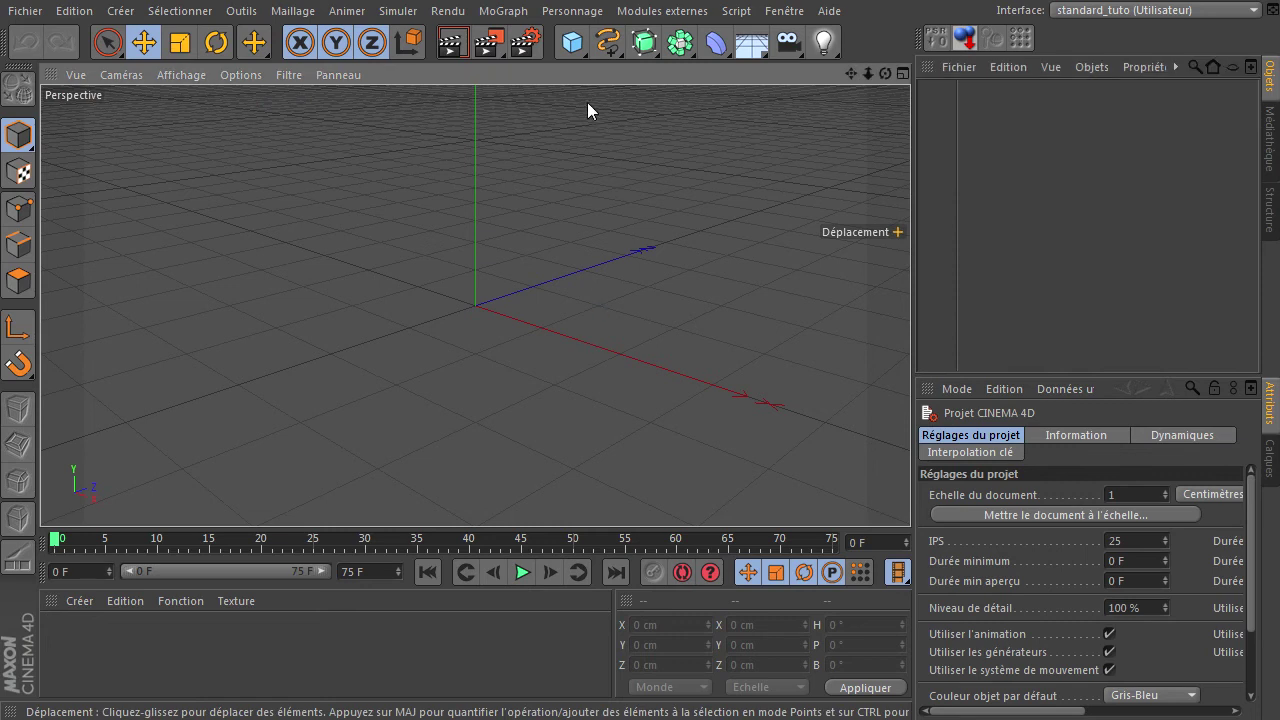
{"action": "left_click_drag", "start_coordinate": [576, 47], "coordinate": [810, 94]}
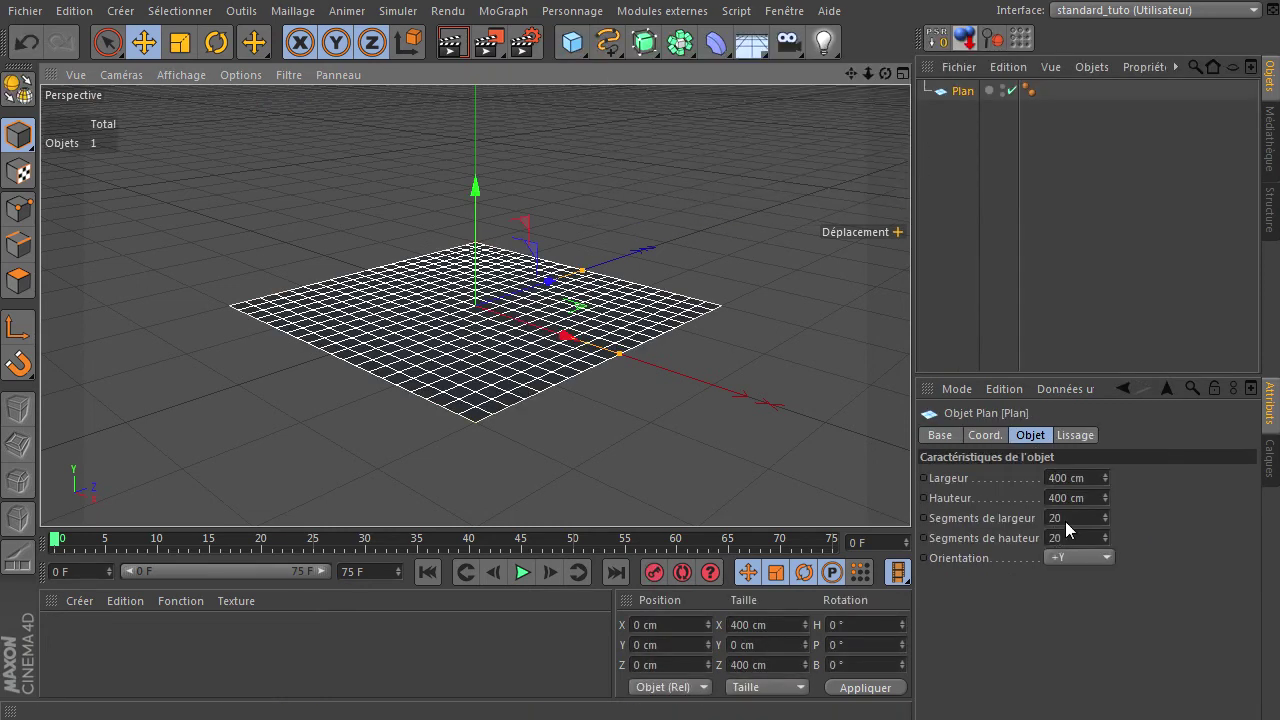
{"action": "double_click", "coordinate": [1071, 521]}
{"action": "double_click", "coordinate": [1073, 541]}
{"action": "type", "text": "201"}
{"action": "key", "text": "Return"}
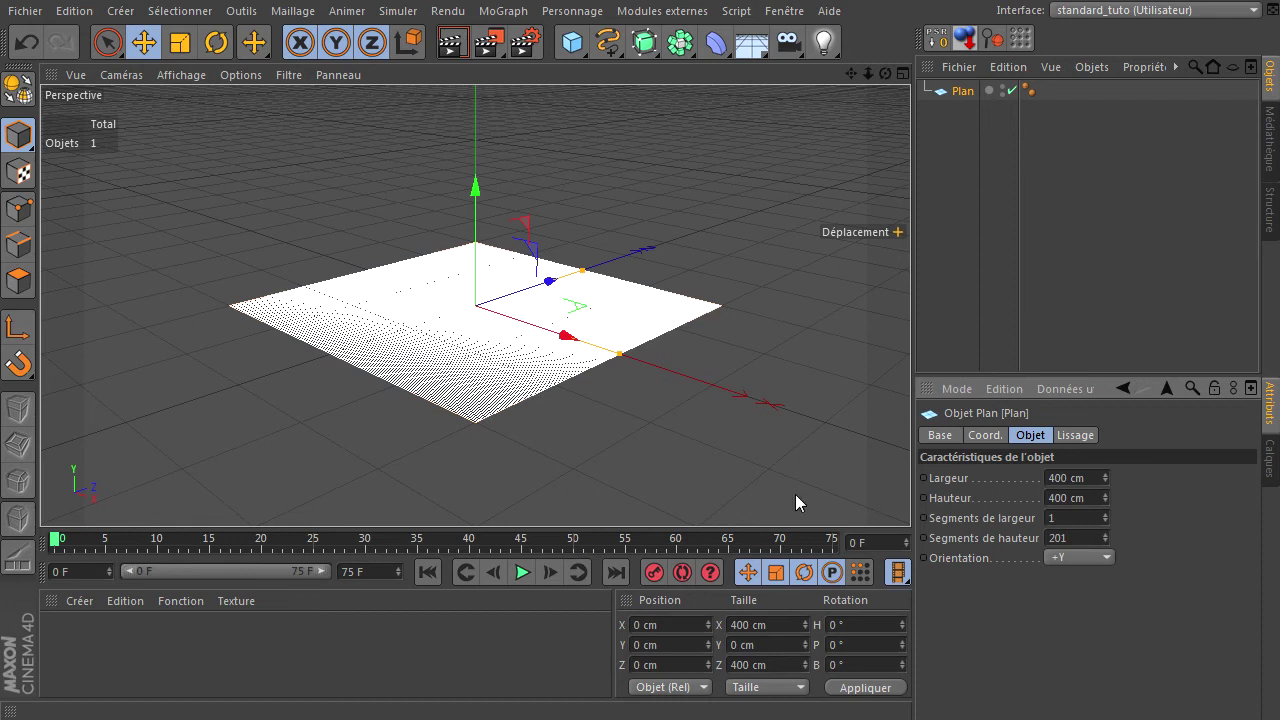
{"action": "type", "text": "1"}
{"action": "key", "text": "Return"}
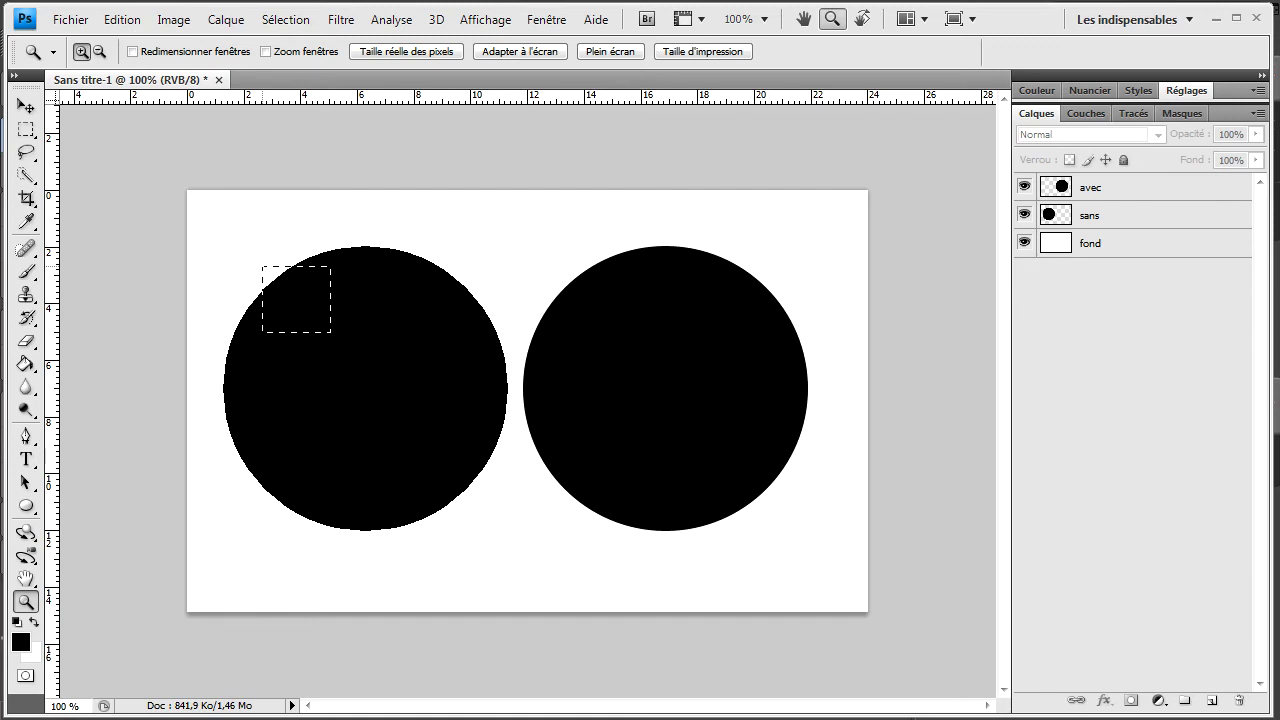
Step: Zoom to 3200% on the left circle's upper-left edge to reveal its pixel staircase
{"action": "left_click_drag", "start_coordinate": [351, 338], "coordinate": [246, 271]}
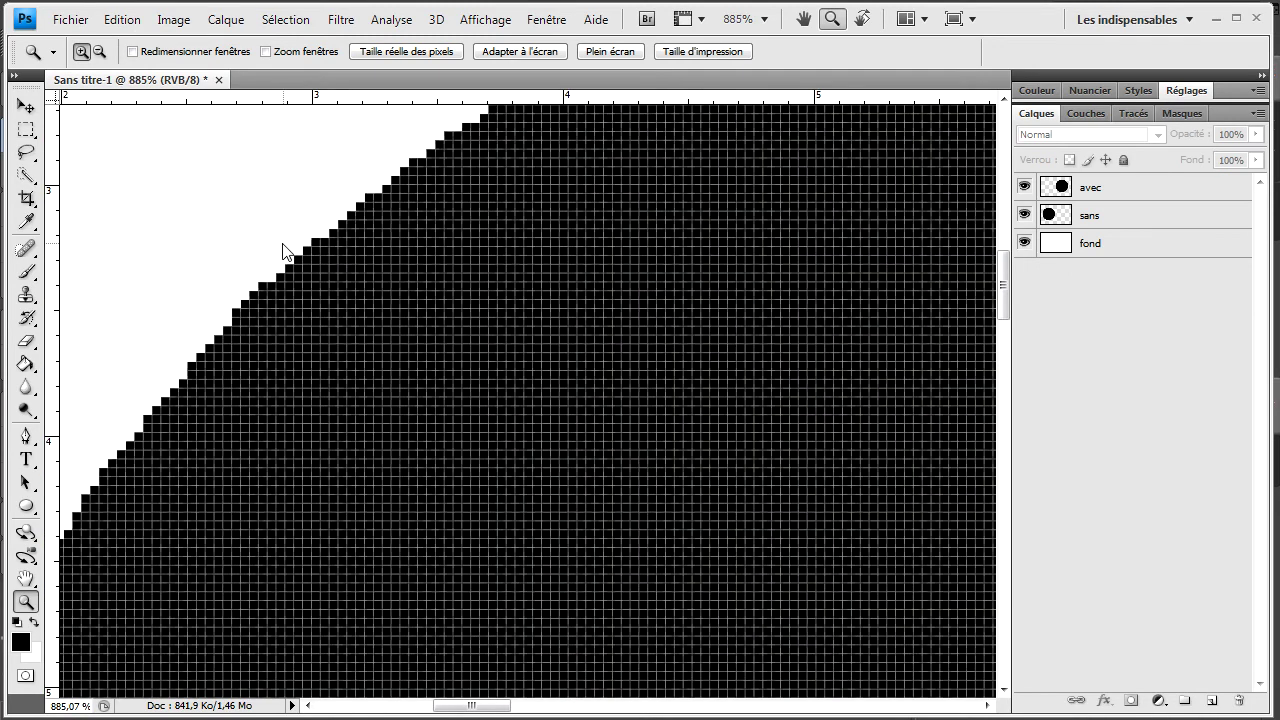
{"action": "left_click_drag", "start_coordinate": [329, 282], "coordinate": [334, 289]}
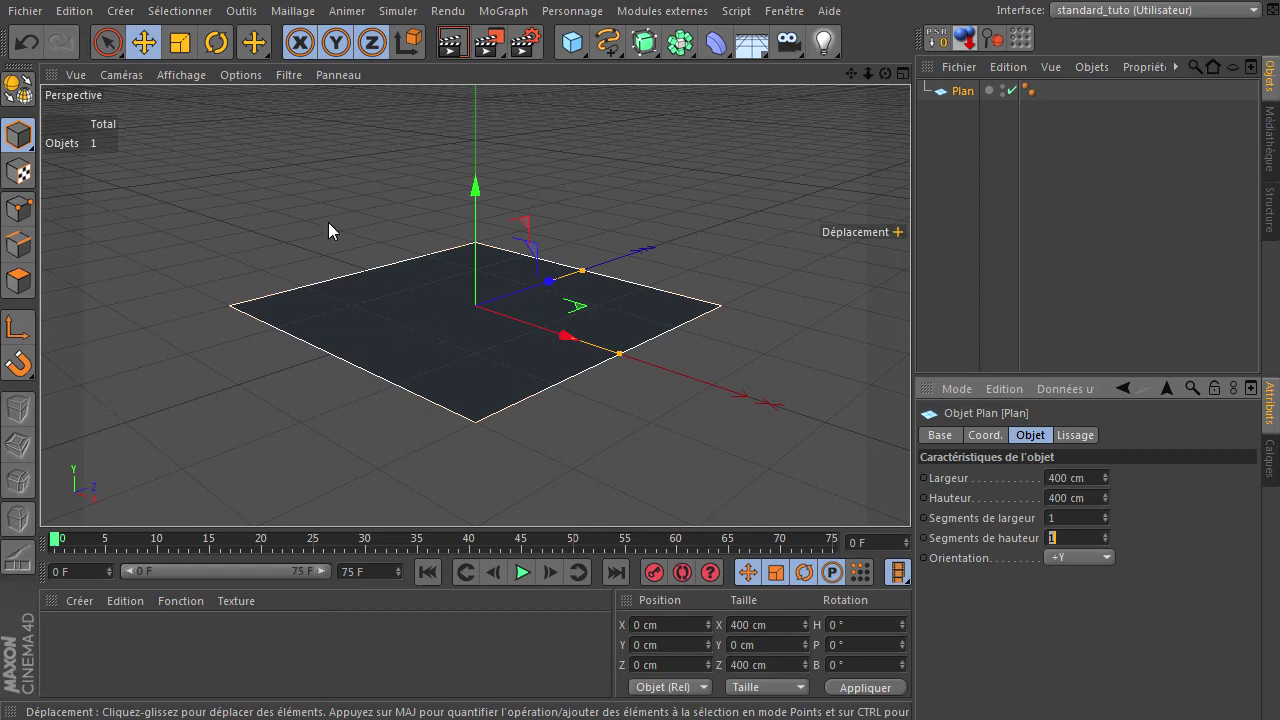
Step: Orbit the Perspective view to look almost straight down on the plane
{"action": "mouse_move", "coordinate": [885, 73]}
{"action": "left_mouse_down"}
{"action": "mouse_move", "coordinate": [910, 490]}
{"action": "mouse_move", "coordinate": [900, 500]}
{"action": "left_mouse_up"}
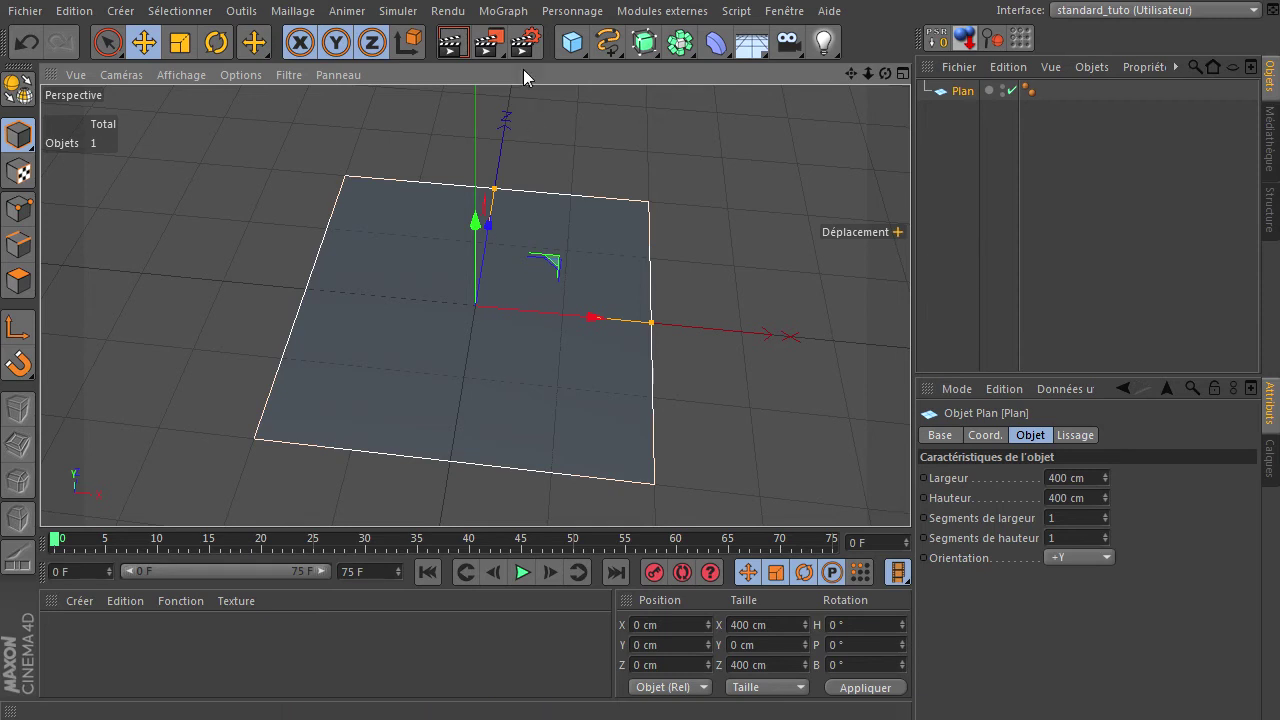
Step: Open Réglages de rendu on the Anti-aliasing page
{"action": "left_click", "coordinate": [526, 42]}
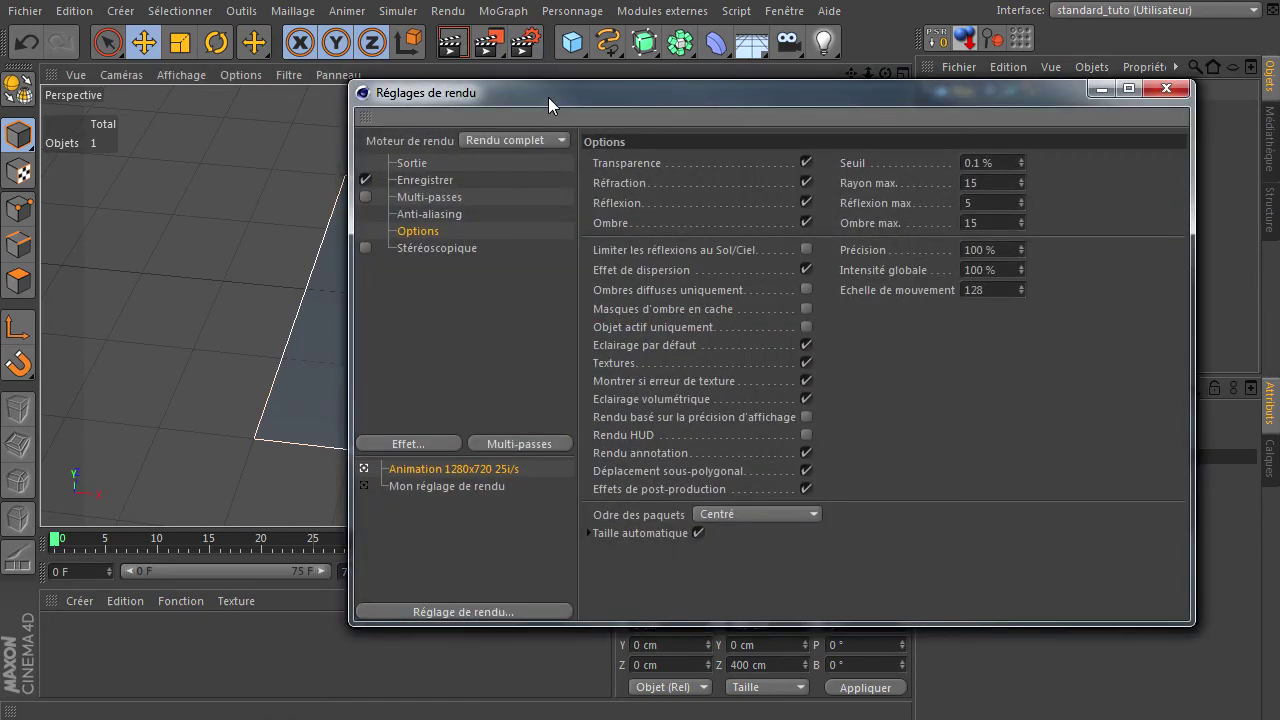
{"action": "left_click_drag", "start_coordinate": [548, 97], "coordinate": [308, 127]}
{"action": "left_click", "coordinate": [200, 223]}
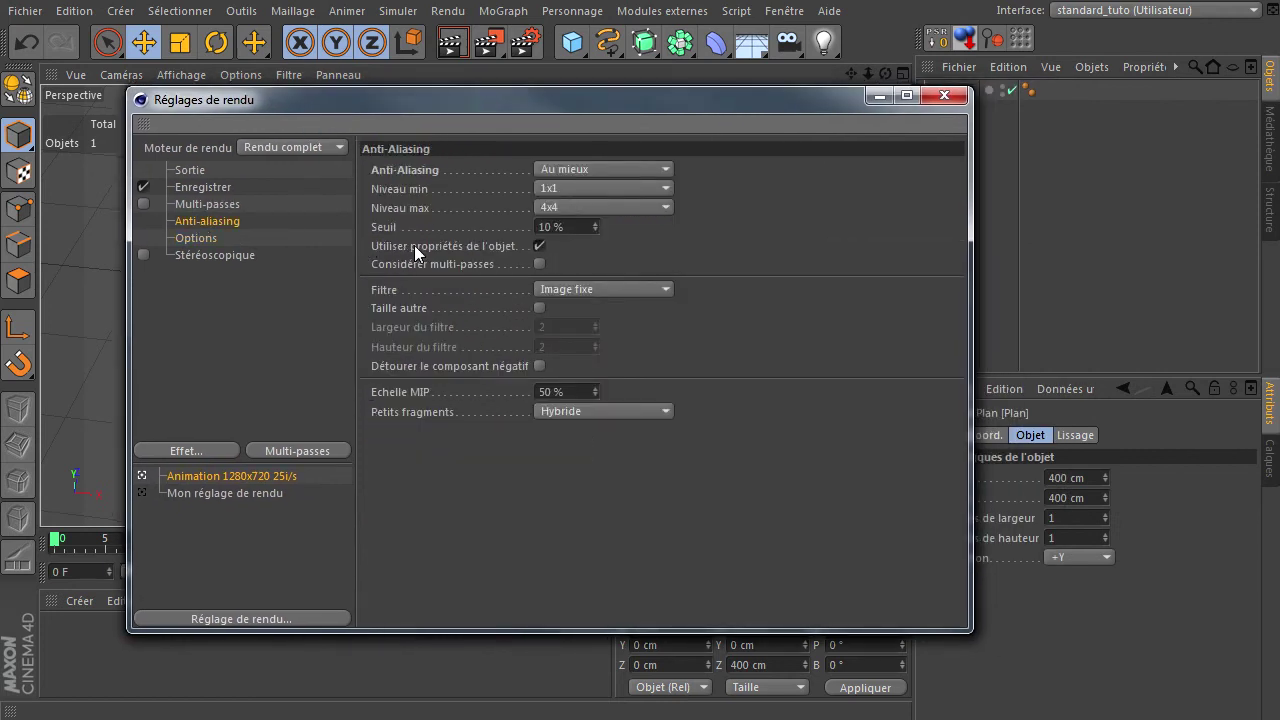
Step: Switch anti-aliasing to Sans, then Géométrie, and finally Au mieux
{"action": "left_click", "coordinate": [595, 170]}
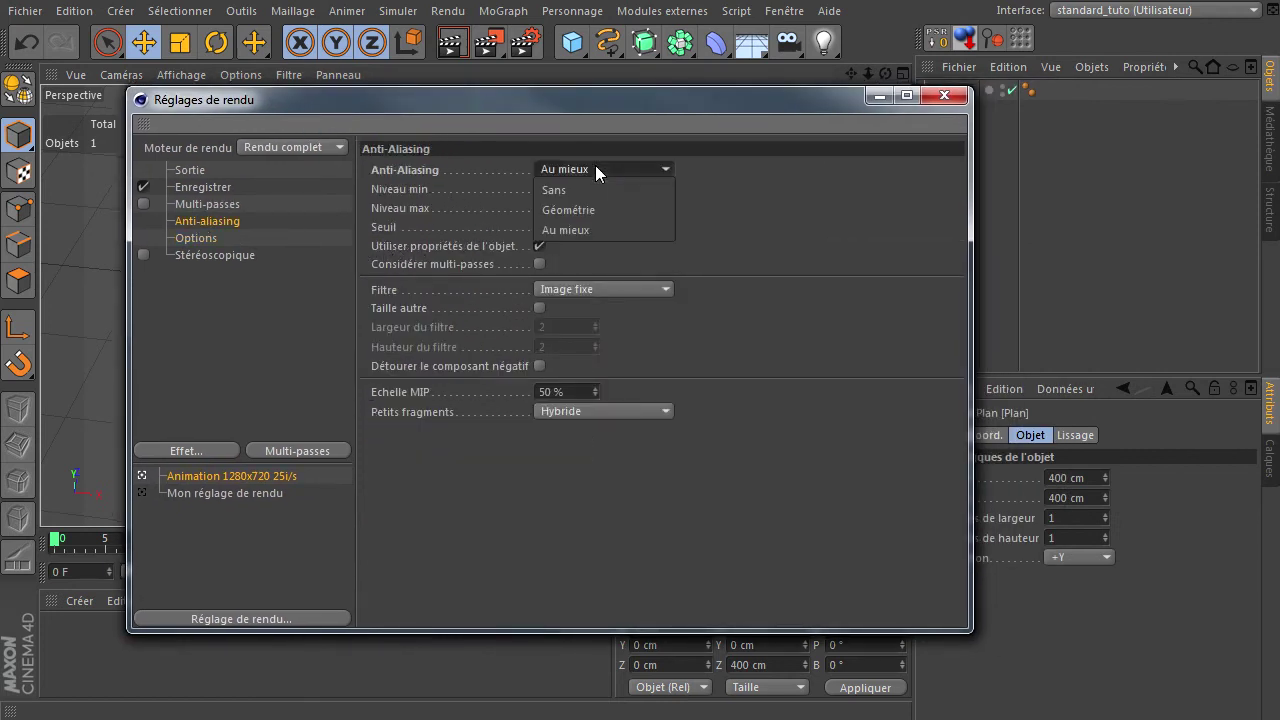
{"action": "left_click", "coordinate": [593, 192]}
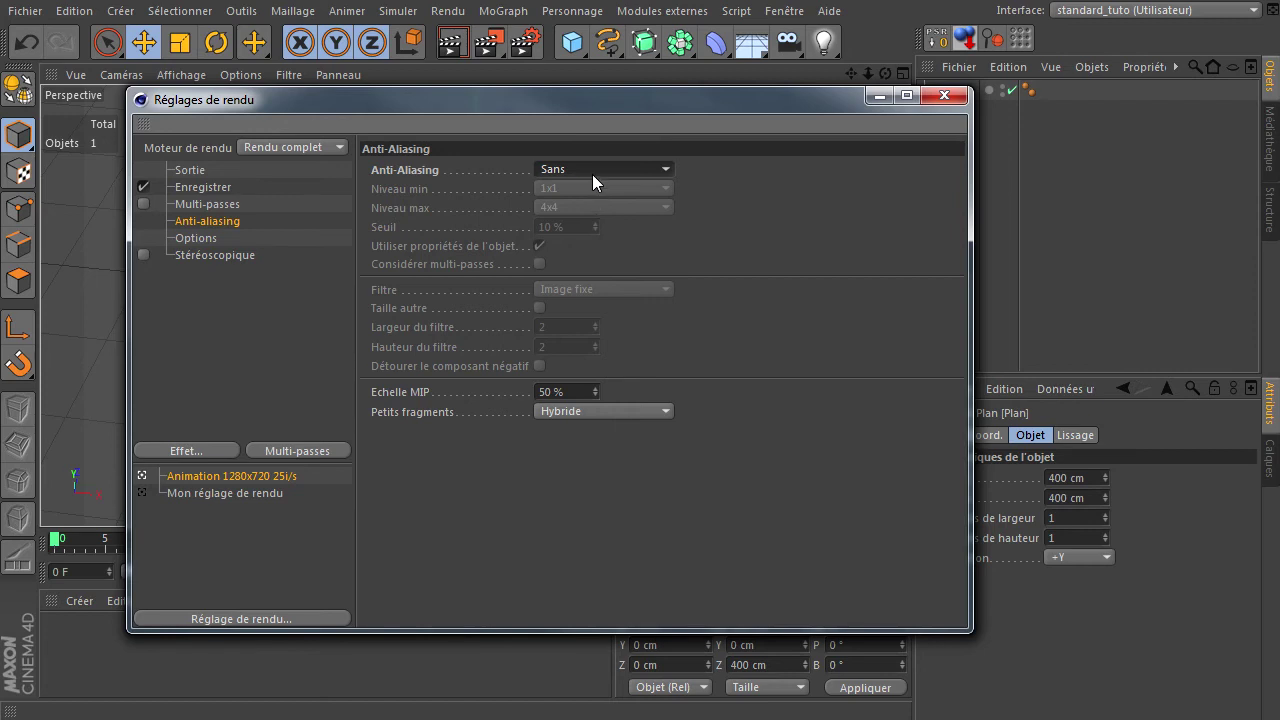
{"action": "left_click", "coordinate": [592, 174]}
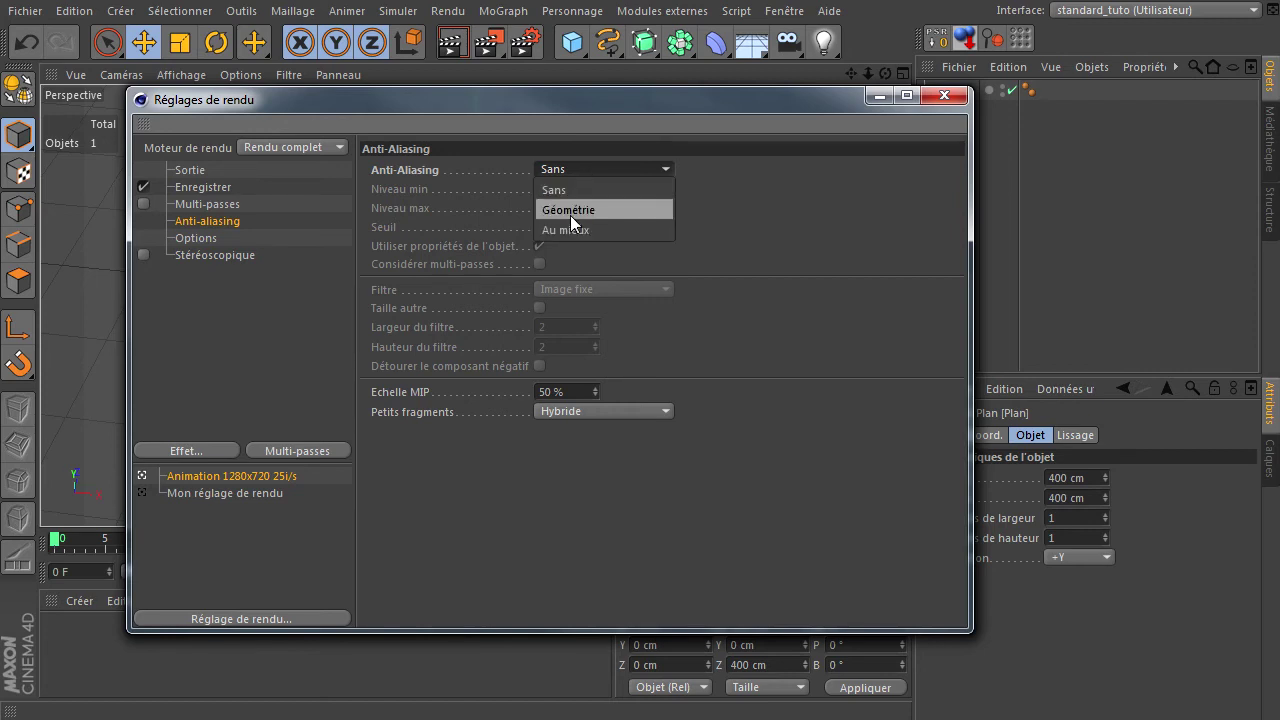
{"action": "left_click", "coordinate": [570, 212]}
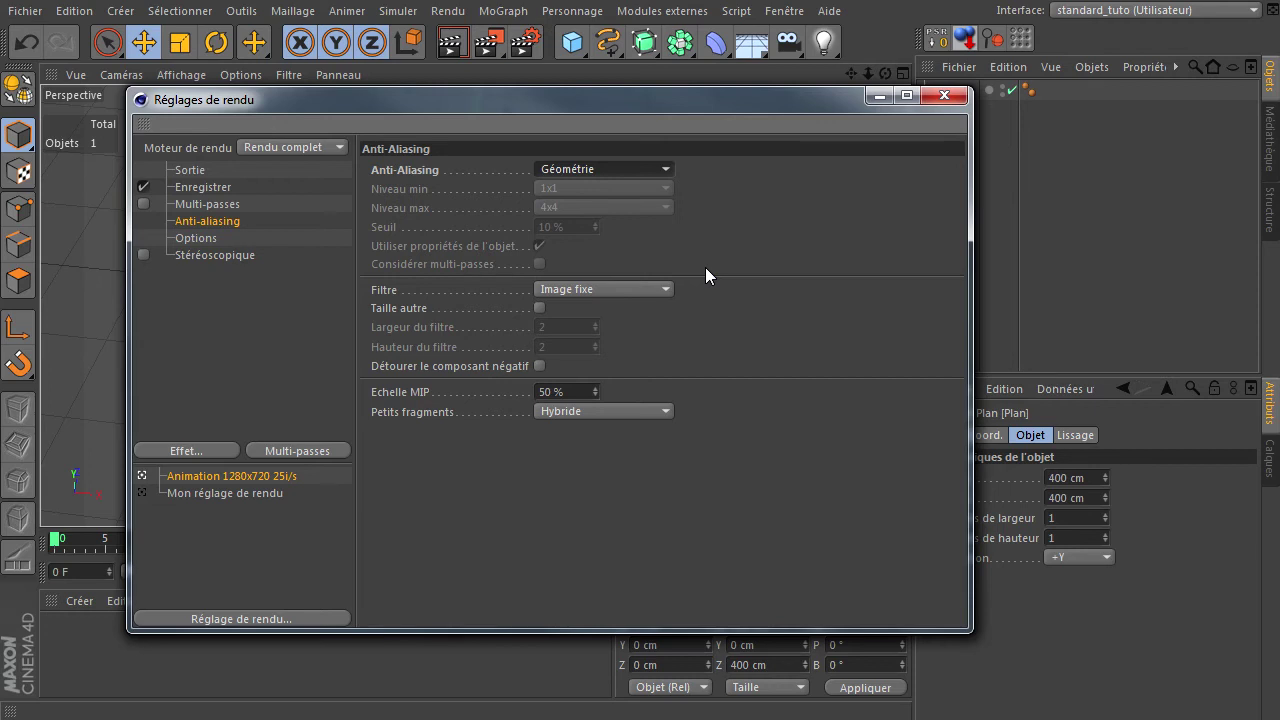
{"action": "left_click", "coordinate": [635, 172]}
{"action": "left_click", "coordinate": [605, 232]}
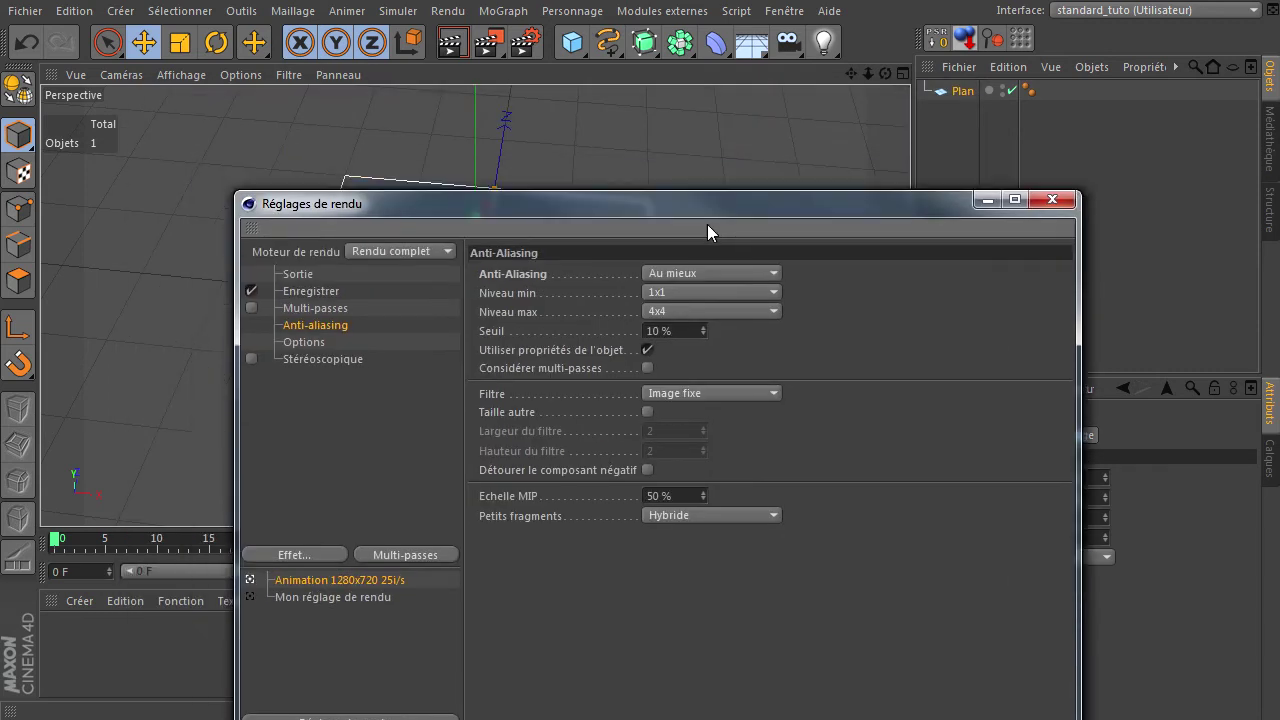
Step: Set the anti-aliasing Niveau min to 2x2
{"action": "left_click_drag", "start_coordinate": [584, 107], "coordinate": [801, 289]}
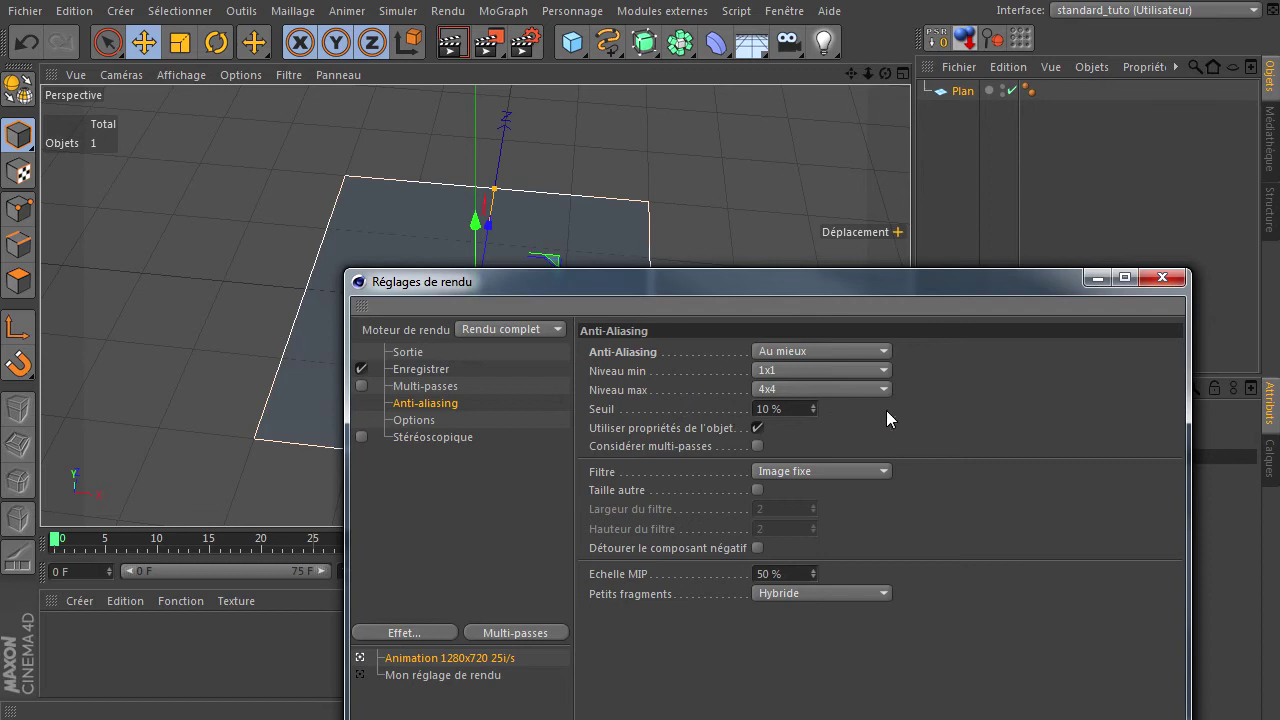
{"action": "left_click_drag", "start_coordinate": [907, 288], "coordinate": [764, 131]}
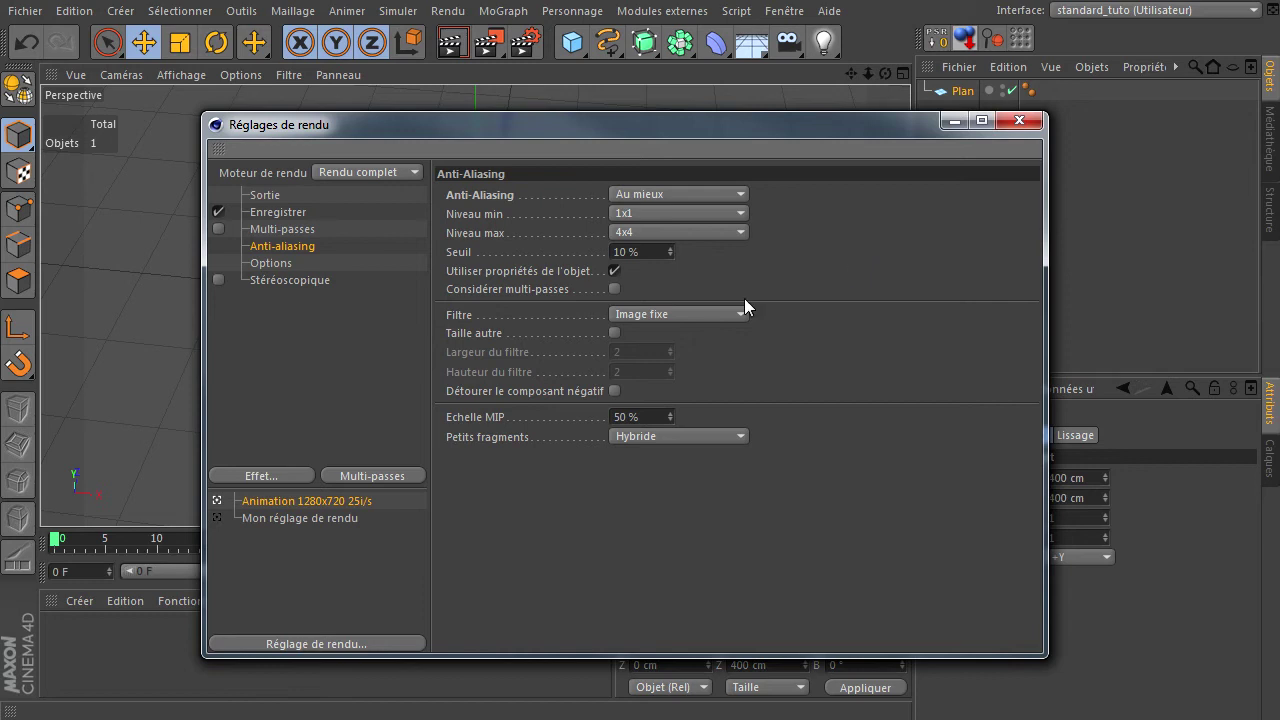
{"action": "left_click", "coordinate": [740, 216]}
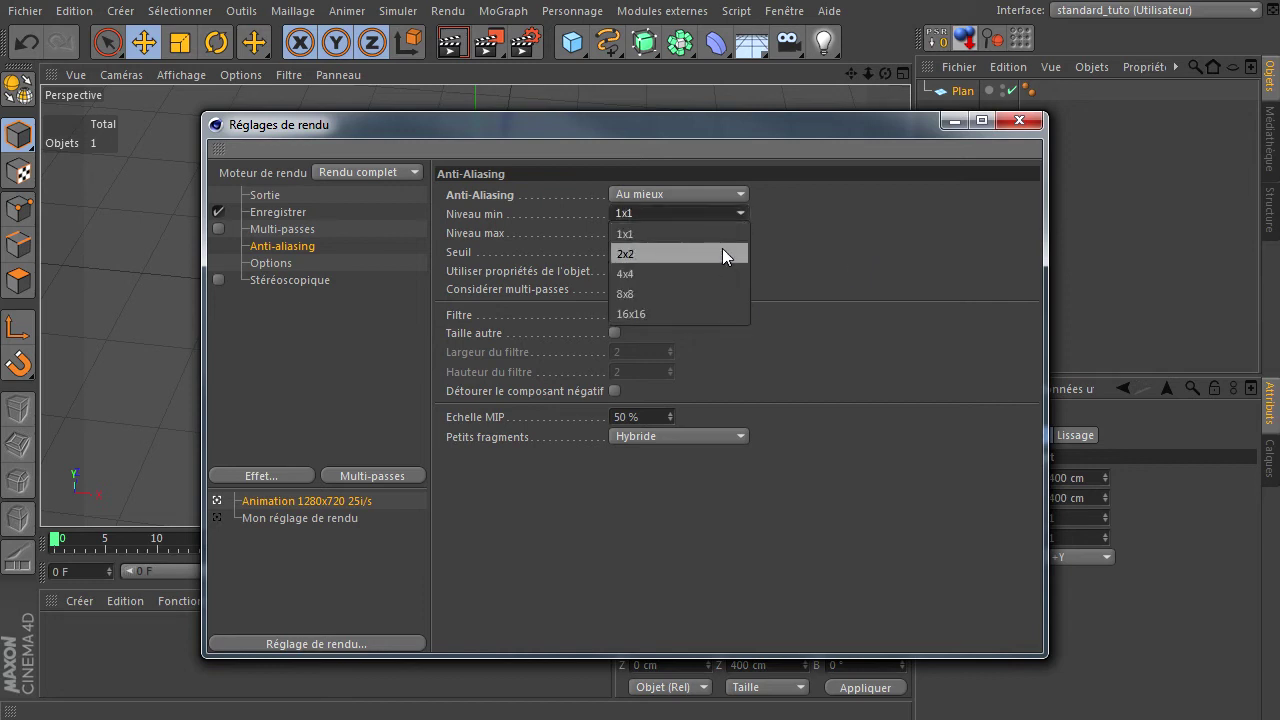
{"action": "left_click", "coordinate": [722, 250]}
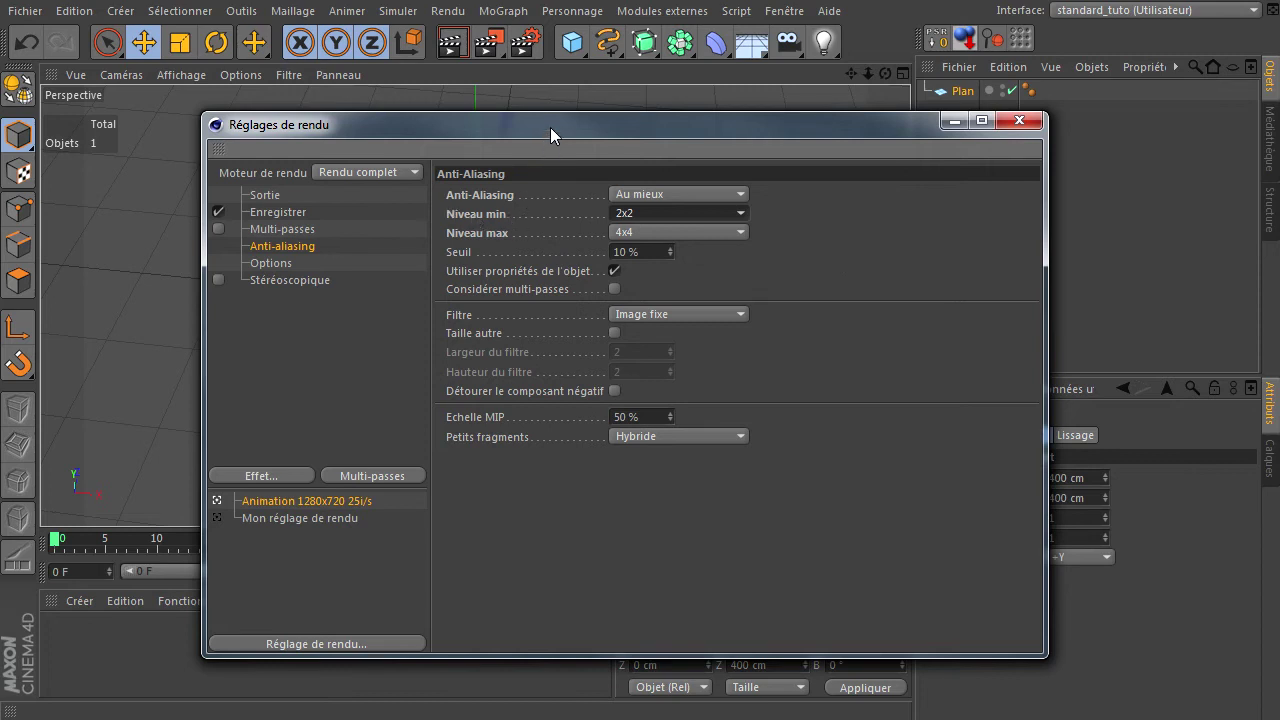
Step: Move the render settings window to the screen's left edge to uncover the plane
{"action": "left_click_drag", "start_coordinate": [550, 127], "coordinate": [566, 178]}
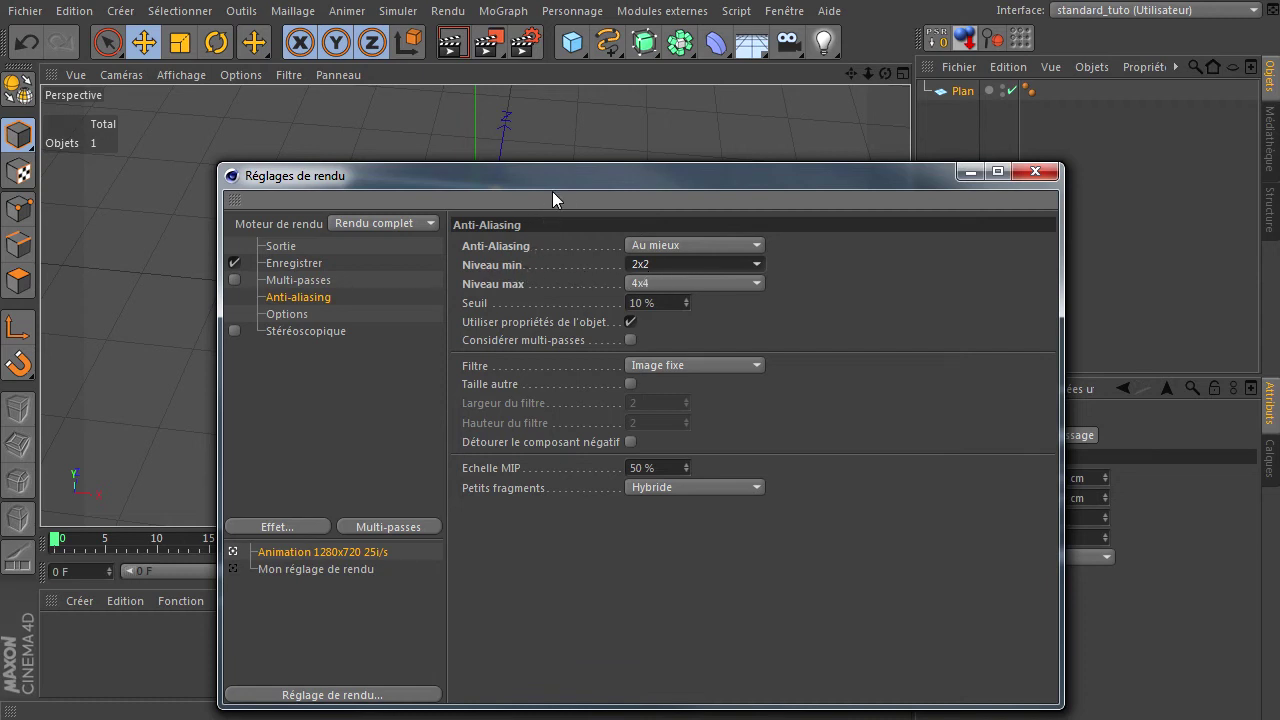
{"action": "left_click_drag", "start_coordinate": [552, 191], "coordinate": [463, 492]}
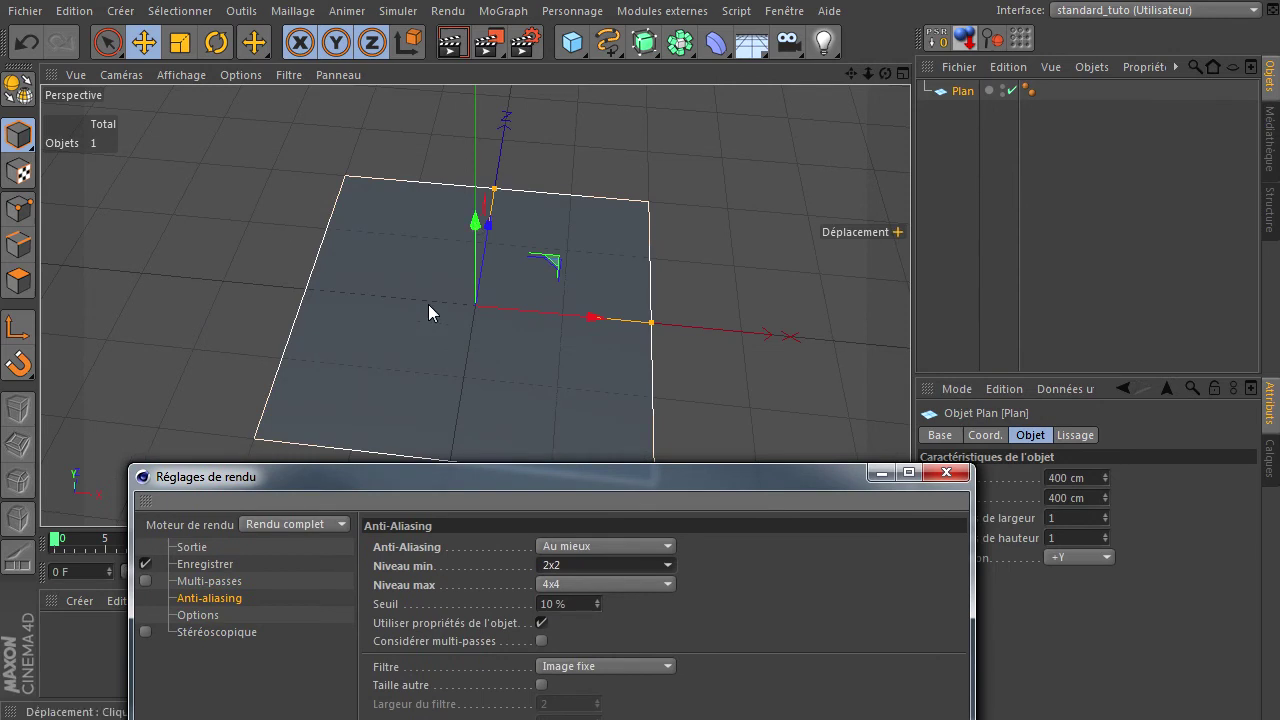
{"action": "left_click_drag", "start_coordinate": [522, 479], "coordinate": [512, 164]}
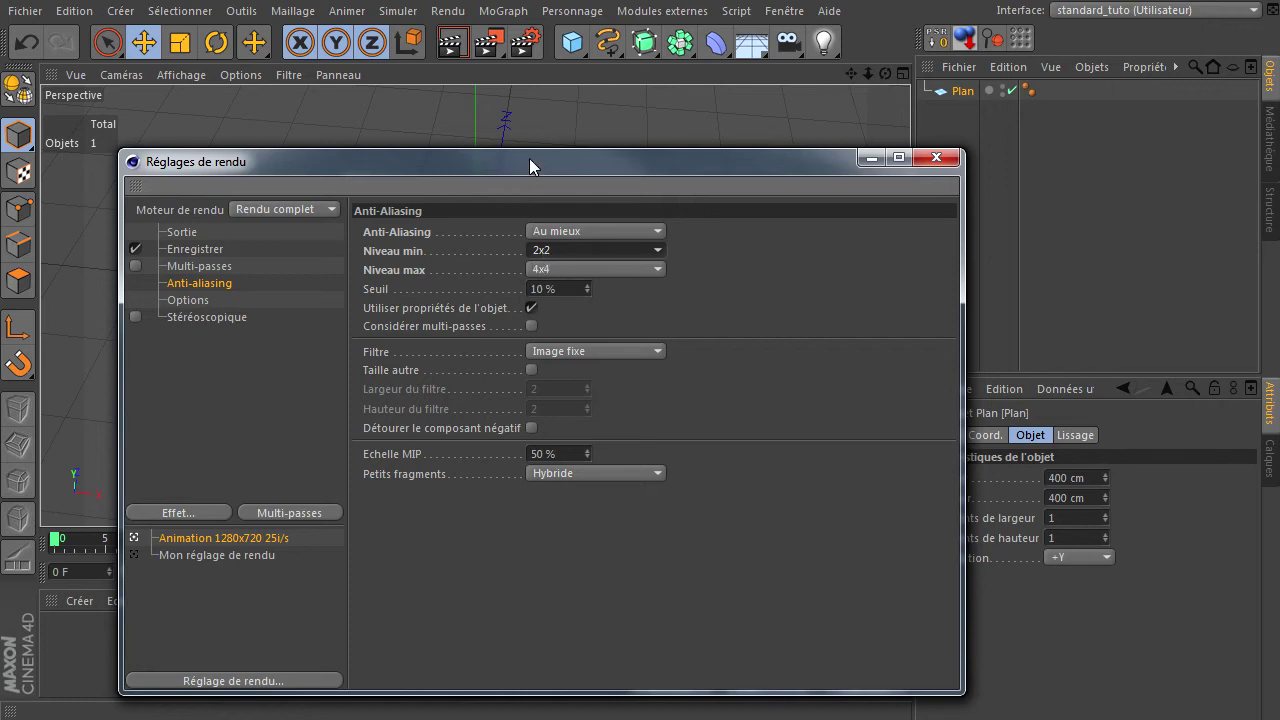
{"action": "left_click_drag", "start_coordinate": [529, 166], "coordinate": [514, 512]}
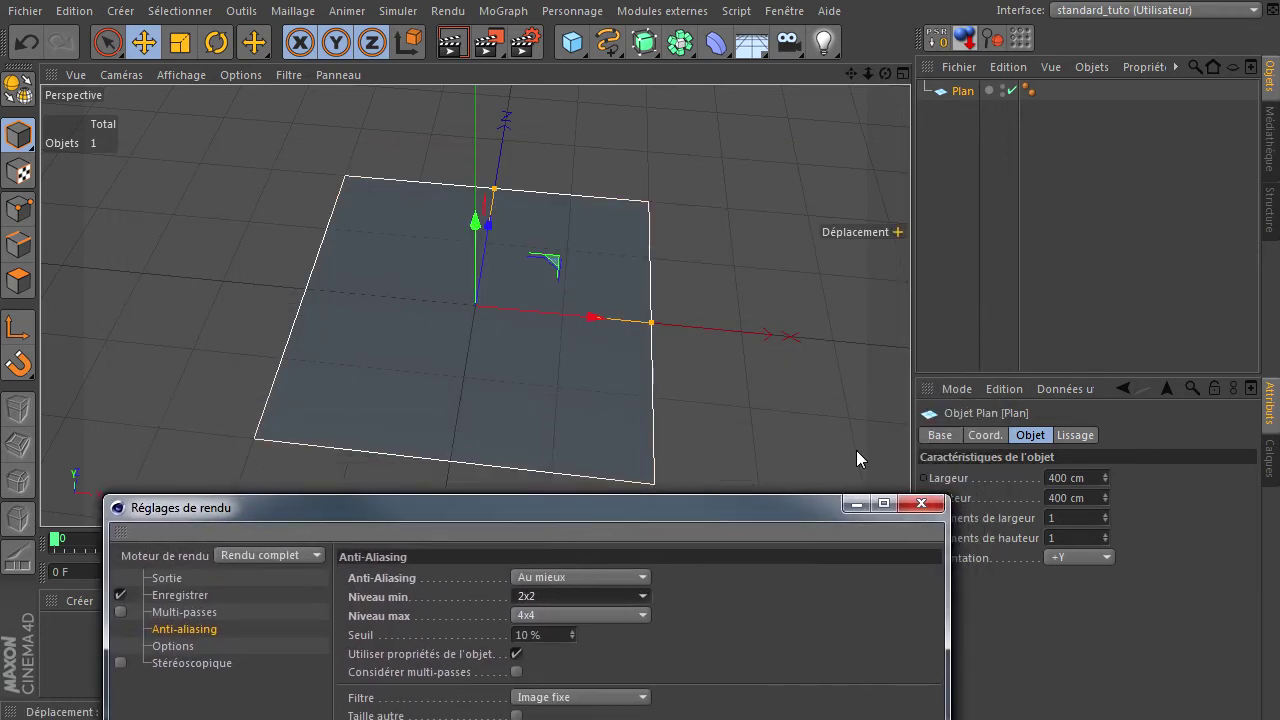
{"action": "left_click_drag", "start_coordinate": [822, 511], "coordinate": [717, 512]}
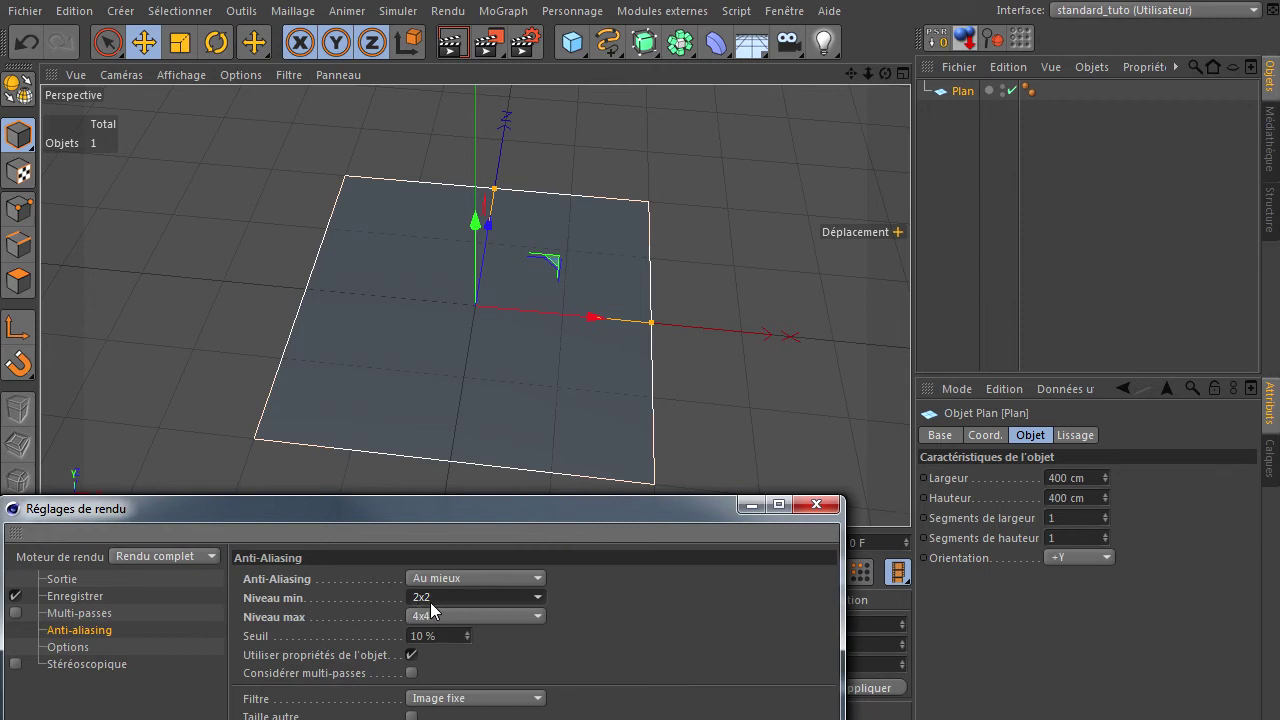
Step: Give the plane 2 width and 2 height segments
{"action": "left_click", "coordinate": [1072, 518]}
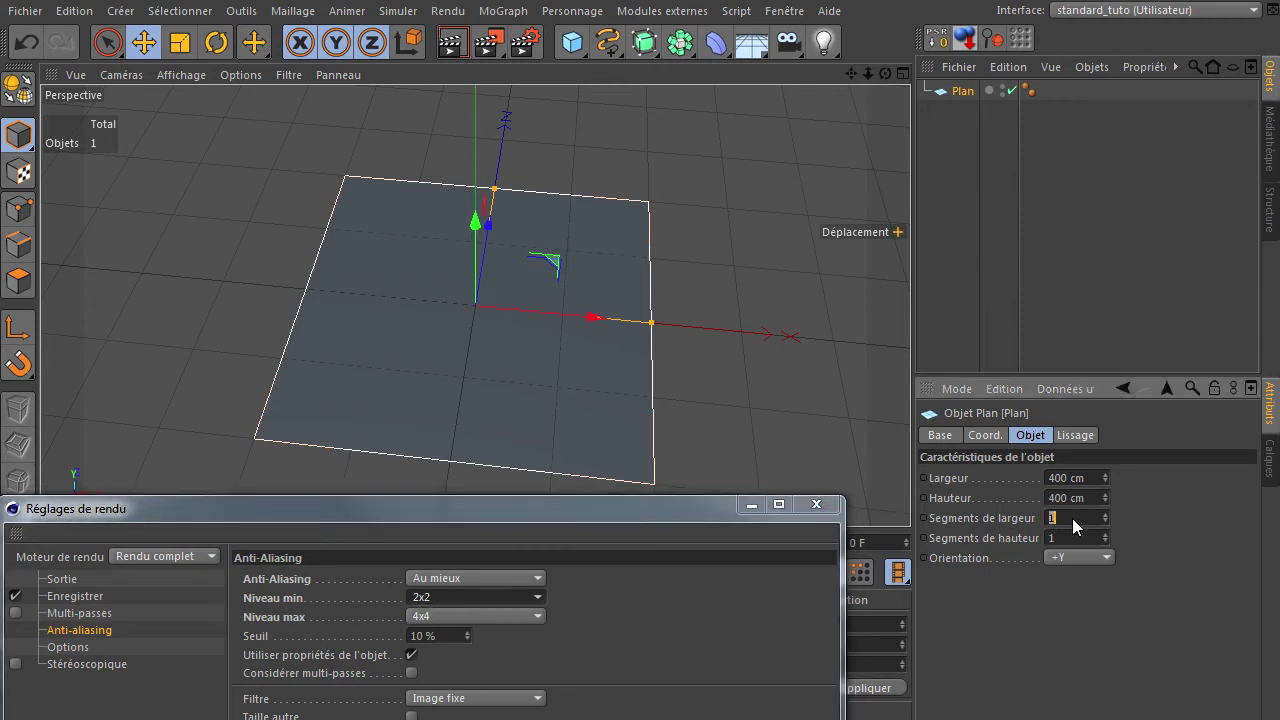
{"action": "type", "text": "2"}
{"action": "key", "text": "Tab"}
{"action": "type", "text": "2"}
{"action": "key", "text": "Return"}
{"action": "left_click", "coordinate": [935, 206]}
Step: Switch the viewport to Gouraud shading with lines and reset the anti-aliasing minimum to 1x1
{"action": "left_click", "coordinate": [179, 75]}
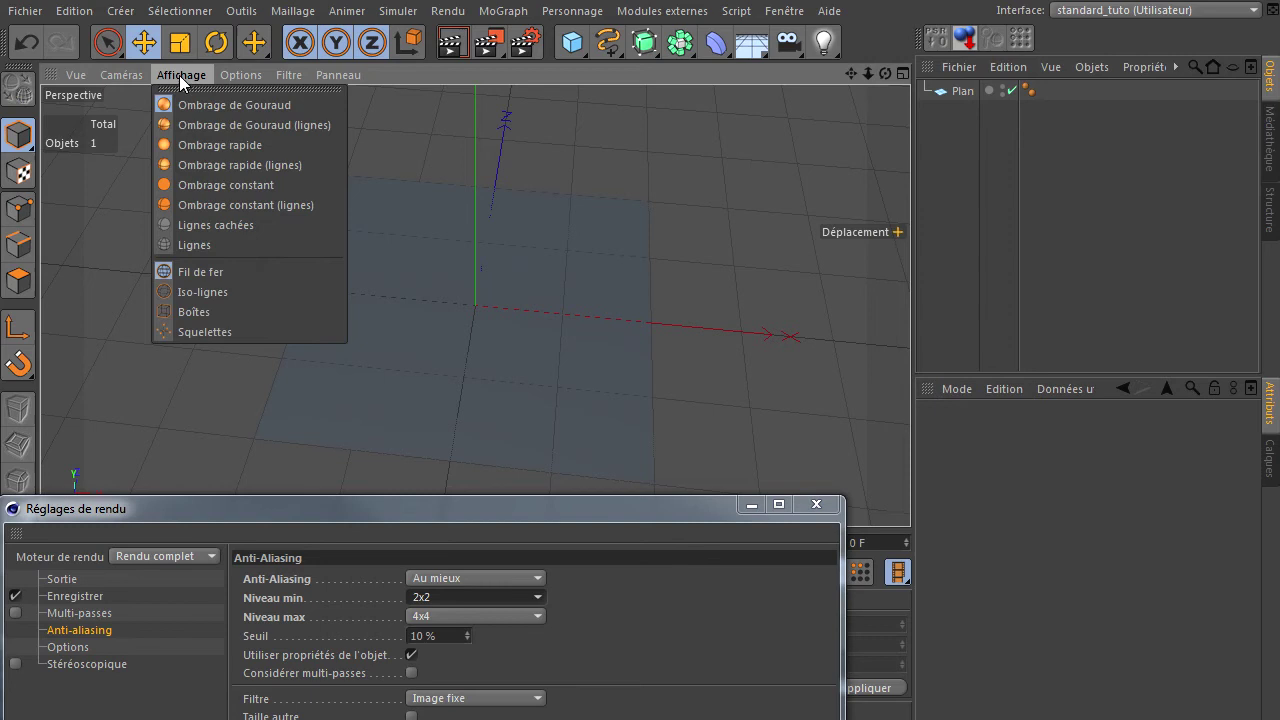
{"action": "left_click", "coordinate": [186, 123]}
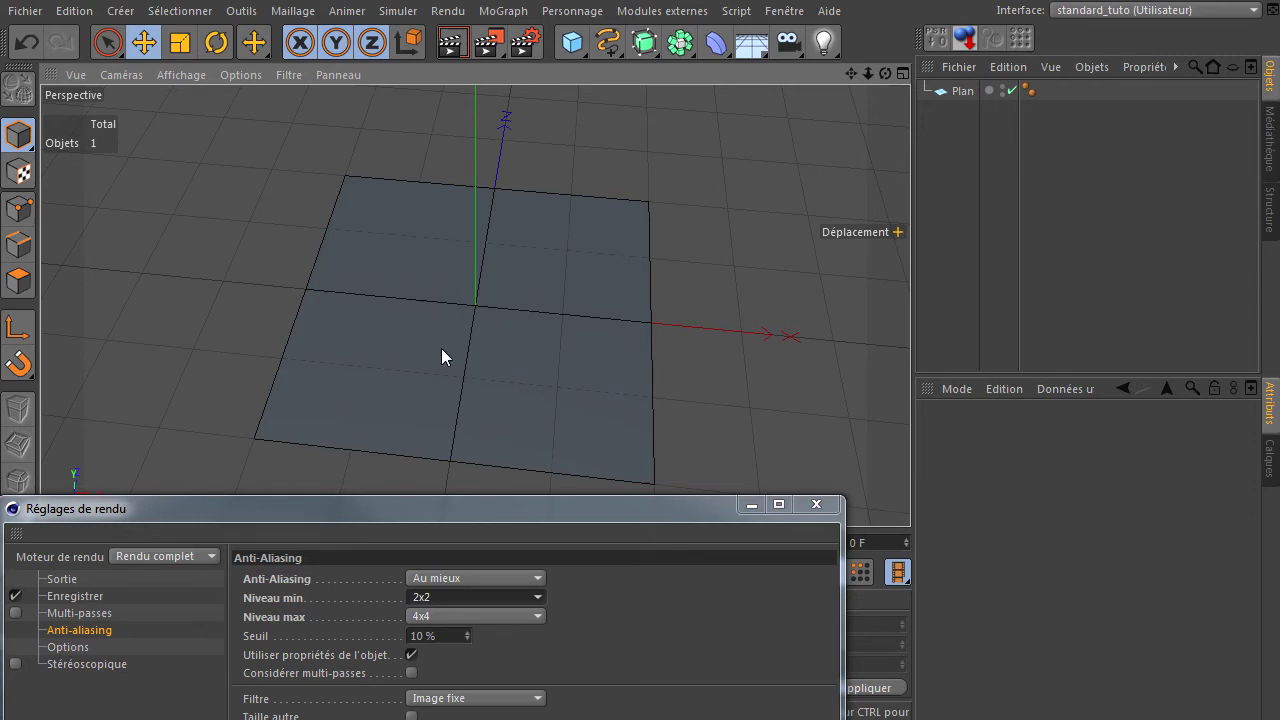
{"action": "left_click", "coordinate": [439, 601]}
{"action": "left_click", "coordinate": [435, 616]}
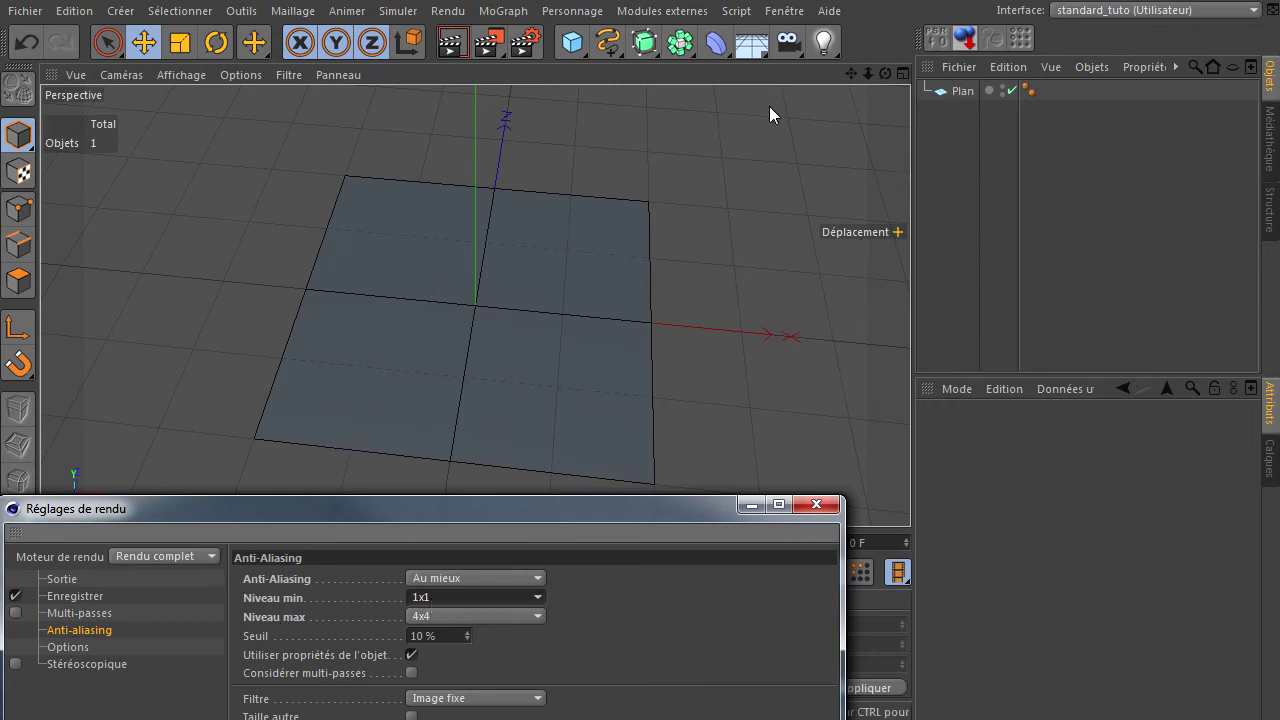
Step: Subdivide the Plan object into 4 width and 4 height segments
{"action": "left_click", "coordinate": [948, 91]}
{"action": "scroll", "coordinate": [1069, 517], "scroll_direction": "down", "scroll_amount": 1}
{"action": "scroll", "coordinate": [1069, 538], "scroll_direction": "down", "scroll_amount": 1}
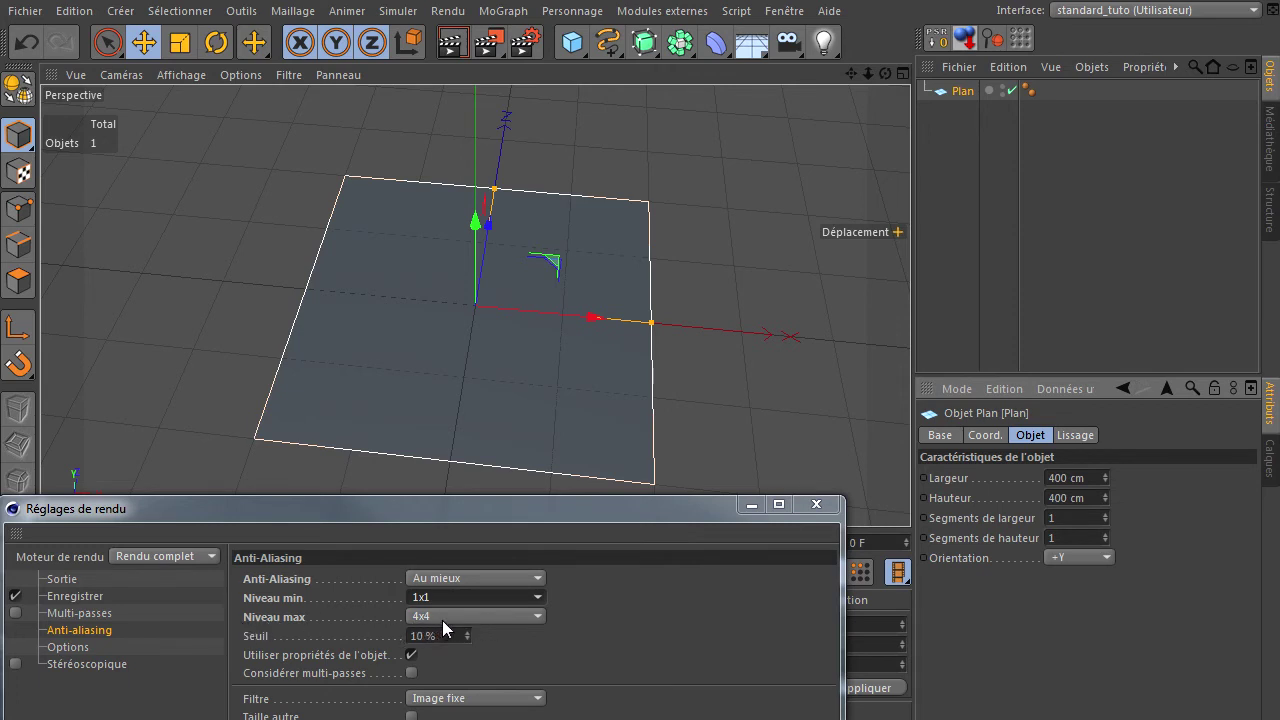
{"action": "type", "text": "4"}
{"action": "left_click", "coordinate": [1069, 538]}
{"action": "type", "text": "4"}
{"action": "key", "text": "Return"}
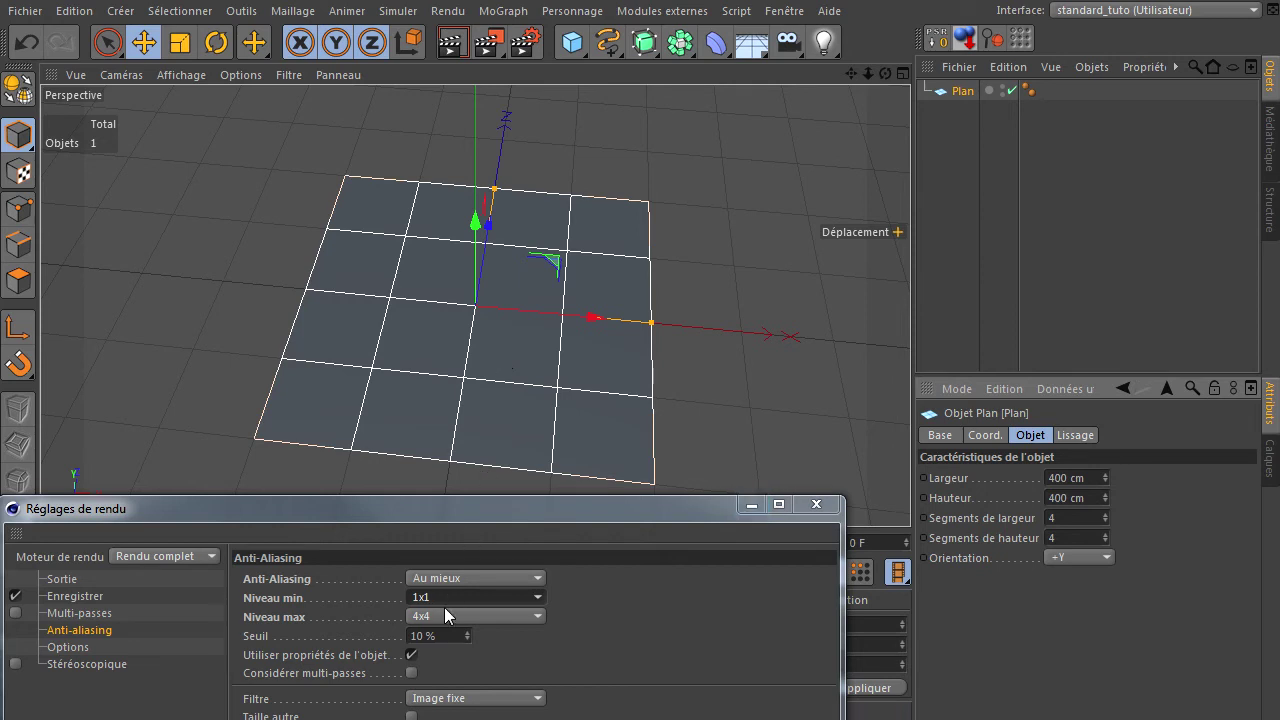
{"action": "mouse_move", "coordinate": [595, 515]}
{"action": "left_mouse_down"}
{"action": "mouse_move", "coordinate": [689, 130]}
{"action": "mouse_move", "coordinate": [636, 121]}
{"action": "left_mouse_up"}
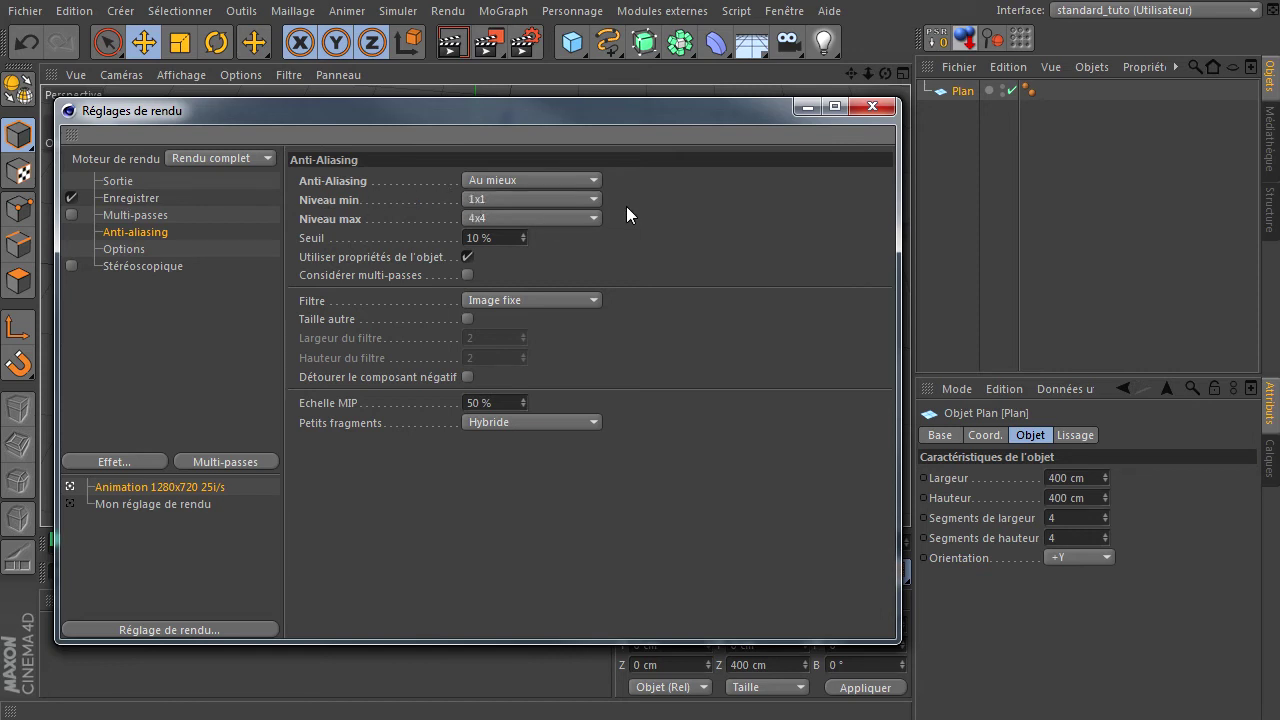
Step: Leave the anti-aliasing minimum at 1x1 and reduce the plane to a single segment
{"action": "left_click", "coordinate": [552, 200]}
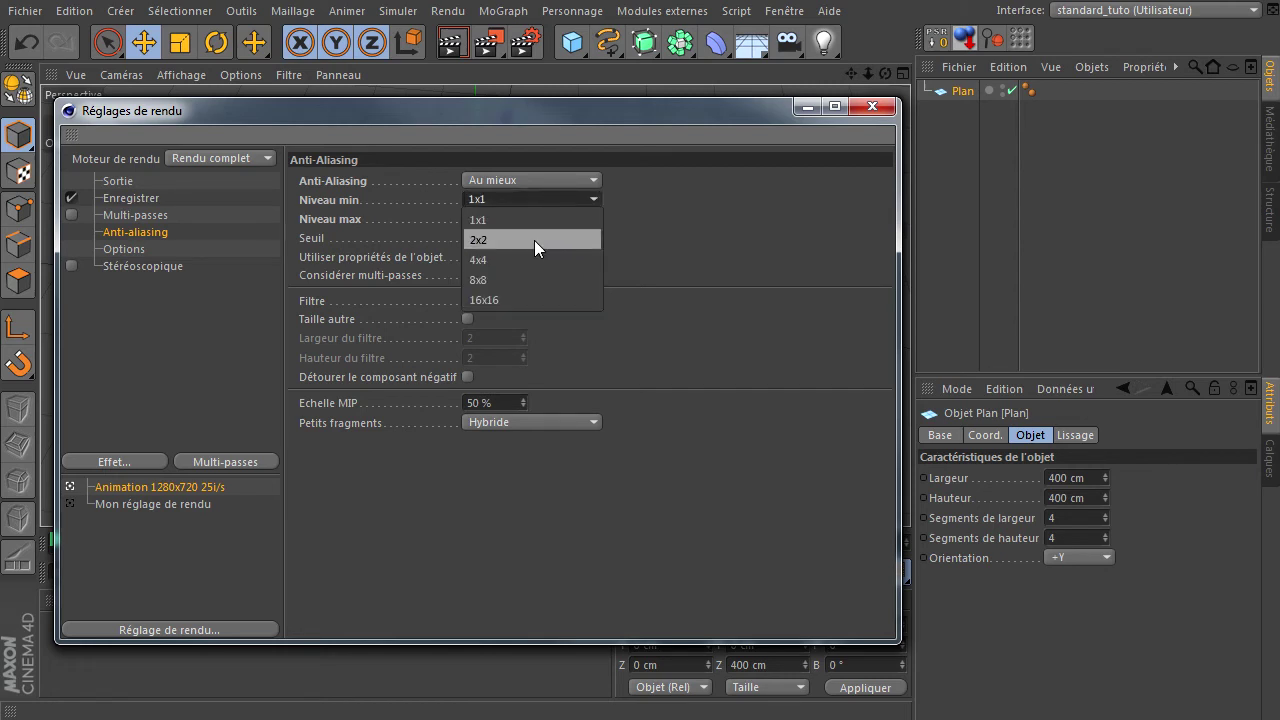
{"action": "left_click", "coordinate": [718, 235]}
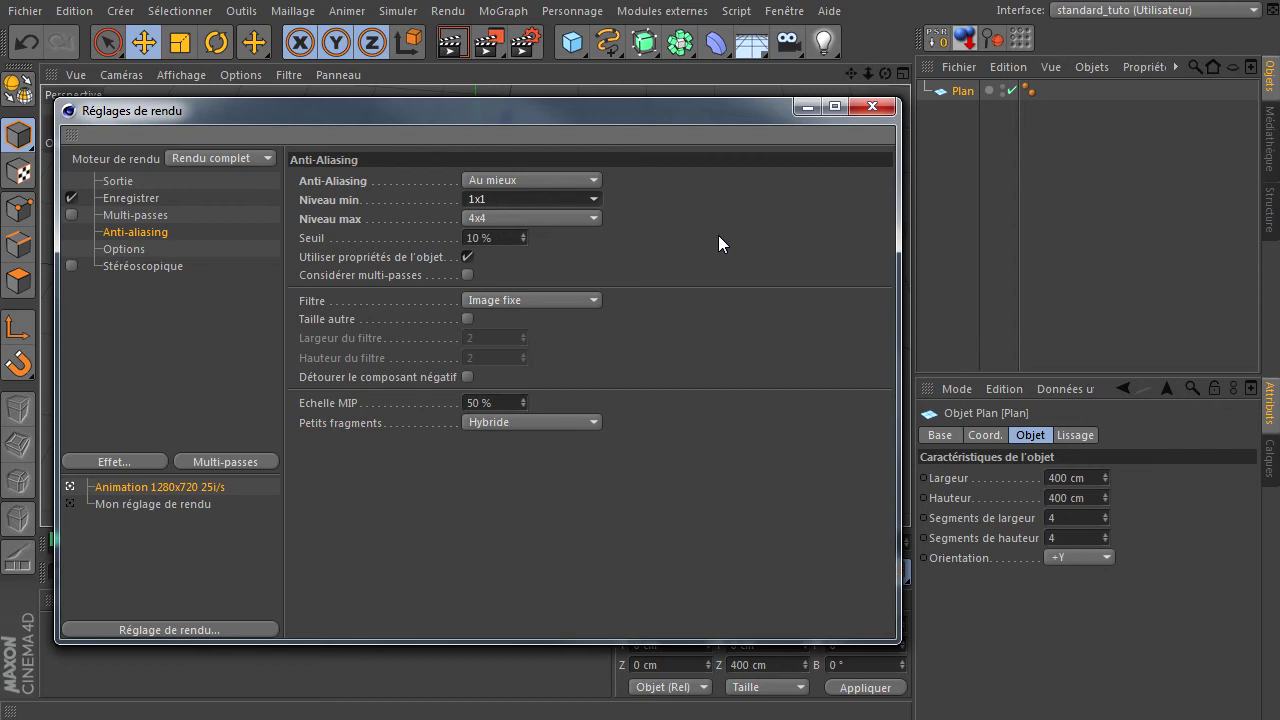
{"action": "mouse_move", "coordinate": [598, 127]}
{"action": "left_mouse_down"}
{"action": "mouse_move", "coordinate": [637, 214]}
{"action": "mouse_move", "coordinate": [655, 411]}
{"action": "left_mouse_up"}
{"action": "left_click", "coordinate": [1077, 523]}
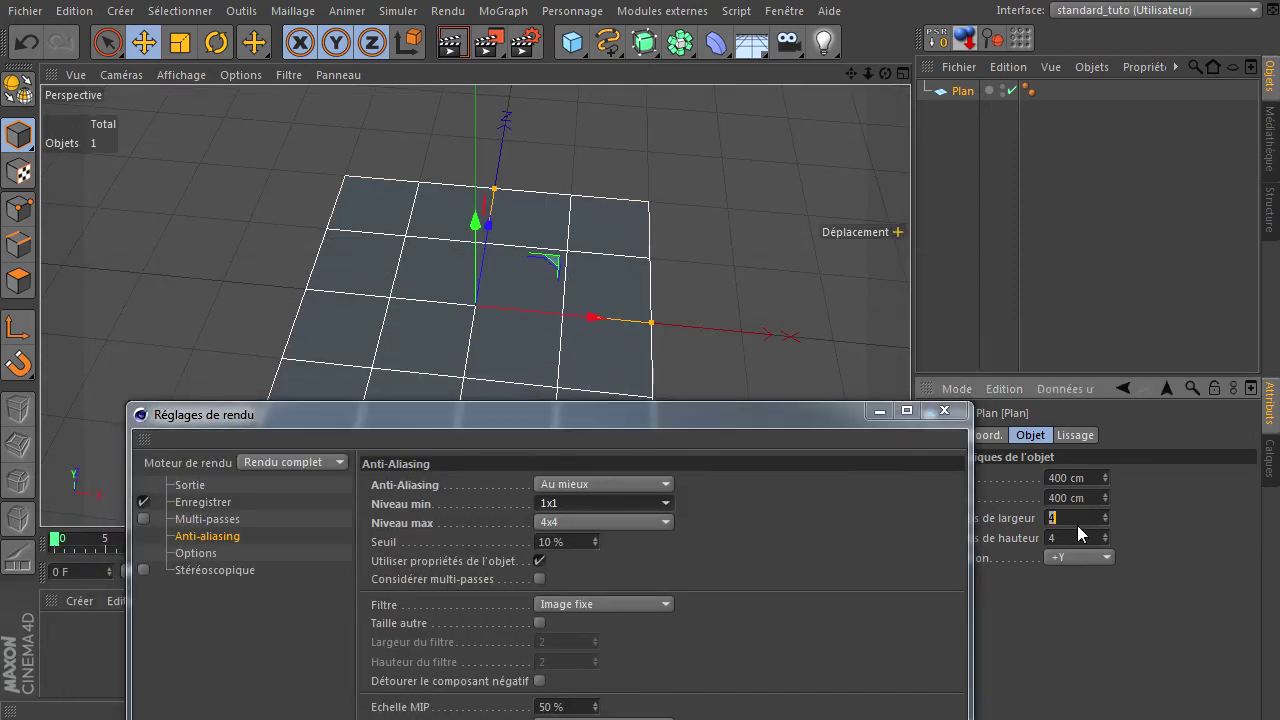
{"action": "type", "text": "1"}
{"action": "key", "text": "Tab"}
{"action": "type", "text": "1"}
{"action": "key", "text": "Return"}
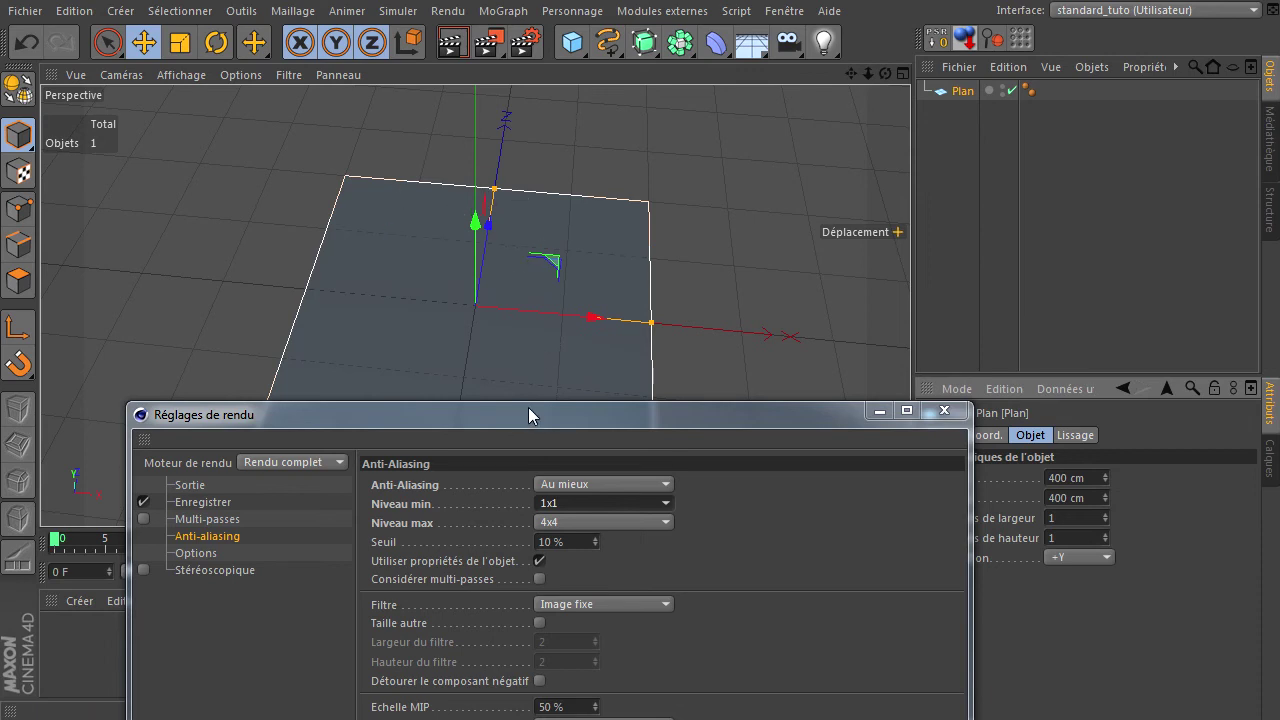
Step: Set the maximum anti-aliasing level to 2x2
{"action": "left_click_drag", "start_coordinate": [522, 415], "coordinate": [581, 100]}
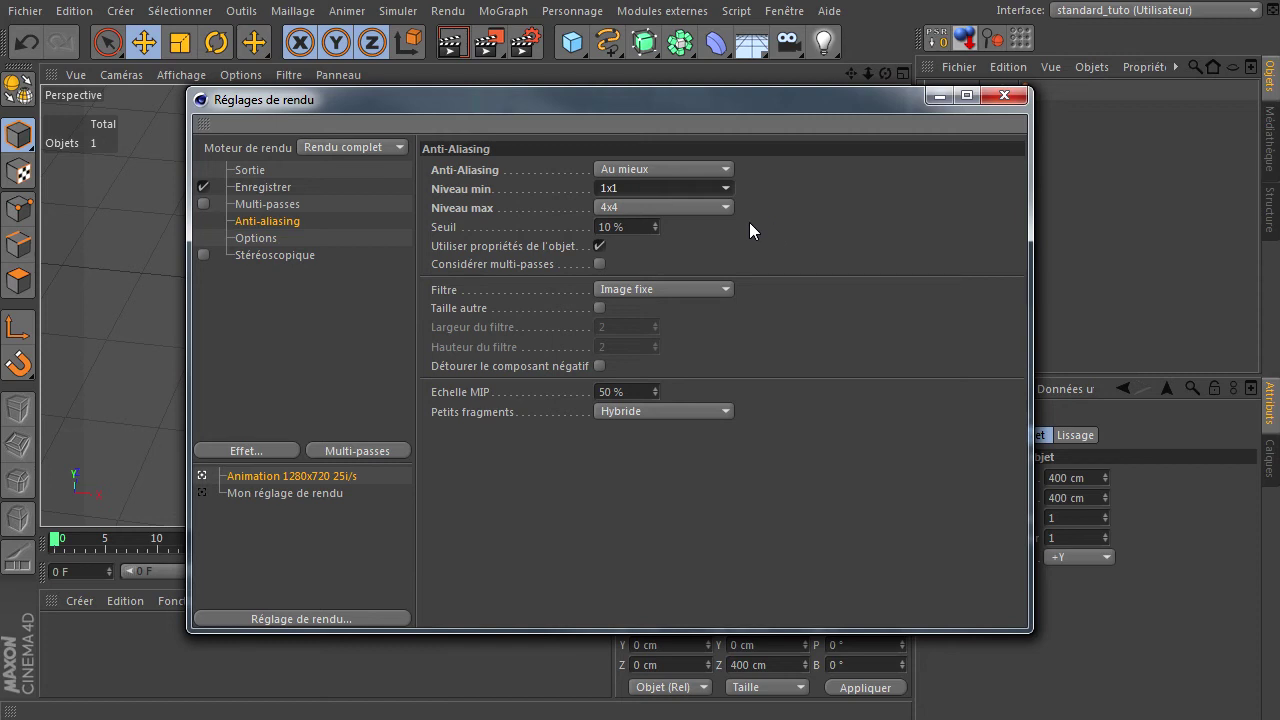
{"action": "left_click_drag", "start_coordinate": [716, 104], "coordinate": [605, 142]}
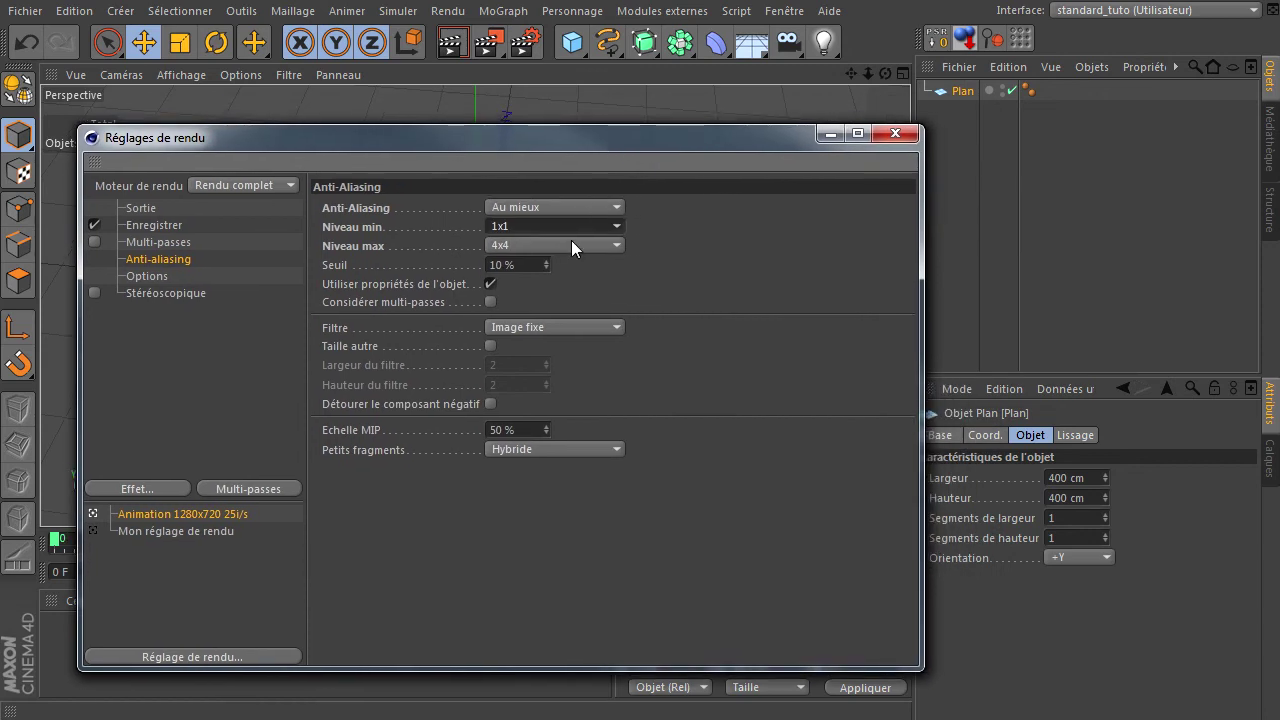
{"action": "left_click", "coordinate": [567, 243]}
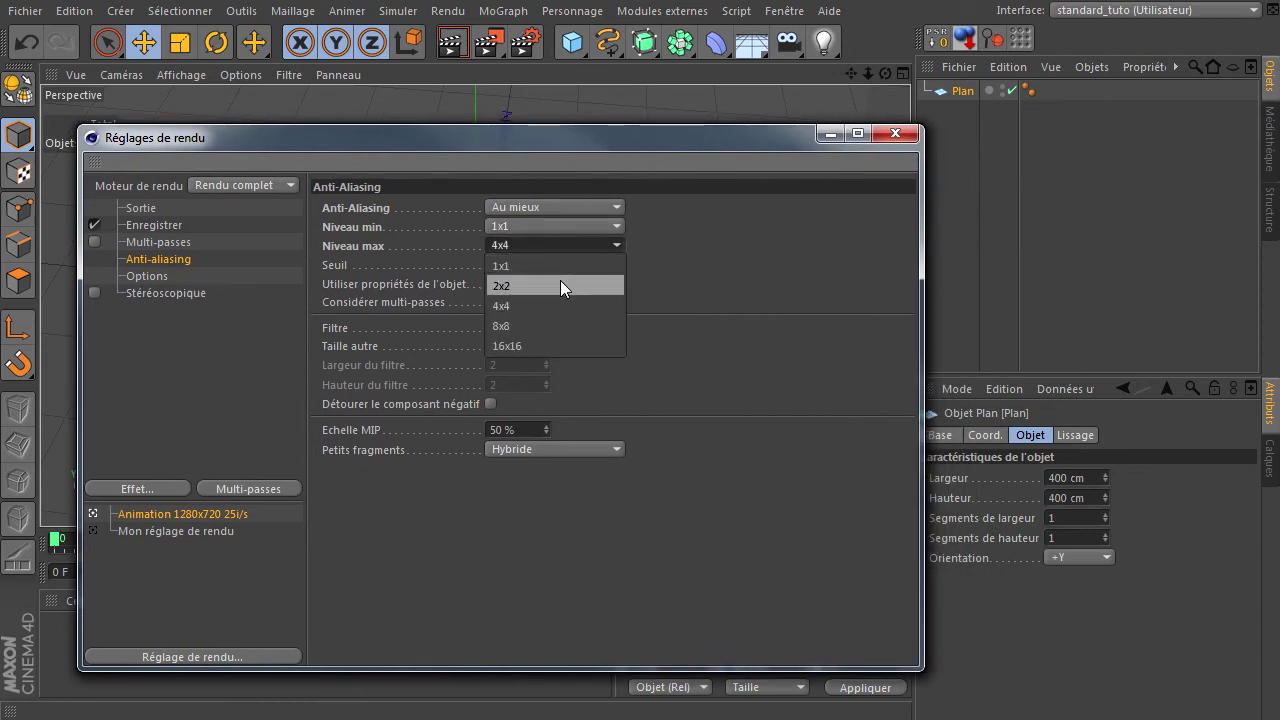
{"action": "left_click", "coordinate": [560, 286]}
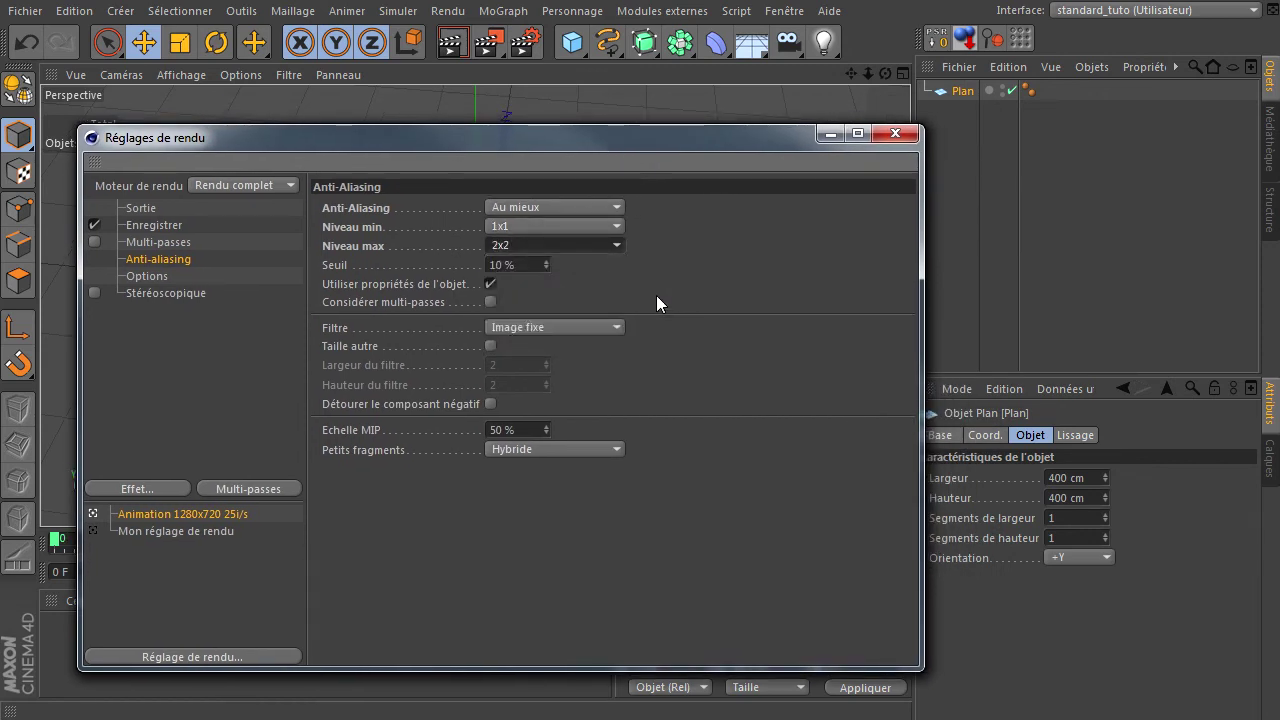
Step: Set the plane to 2 width and 2 height segments and close the render settings
{"action": "left_click_drag", "start_coordinate": [658, 134], "coordinate": [665, 533]}
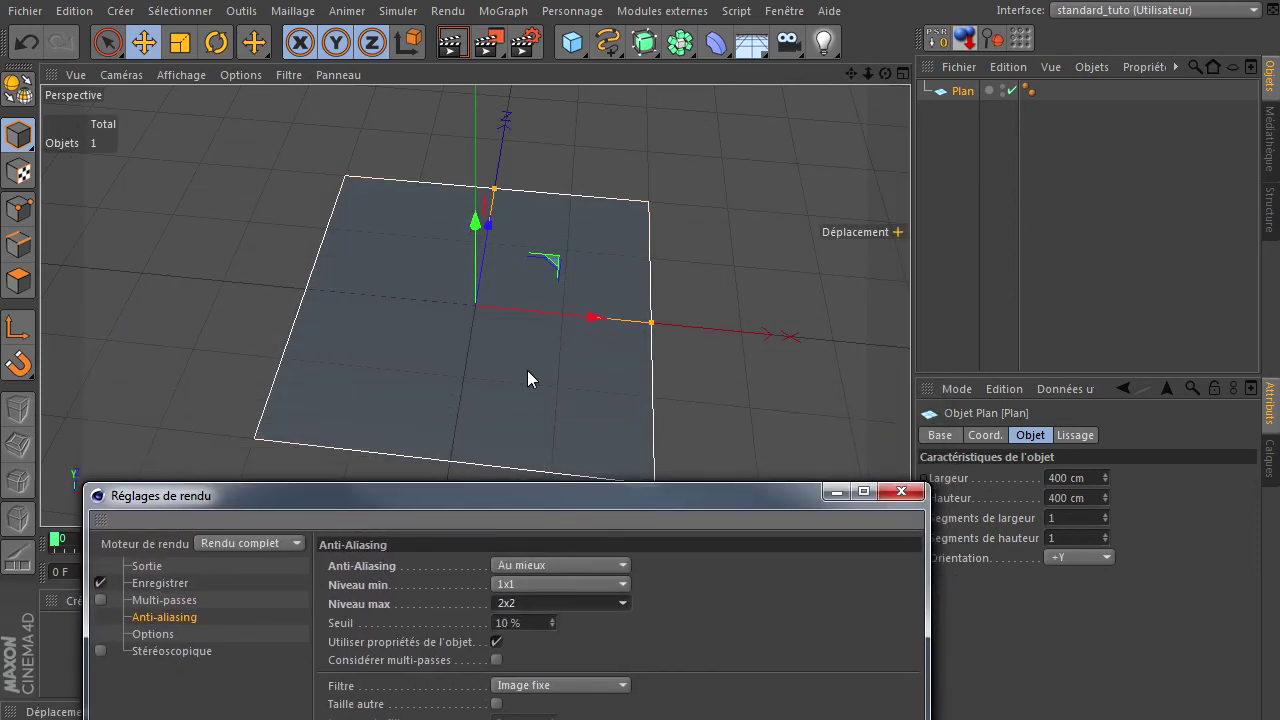
{"action": "double_click", "coordinate": [1066, 518]}
{"action": "type", "text": "2"}
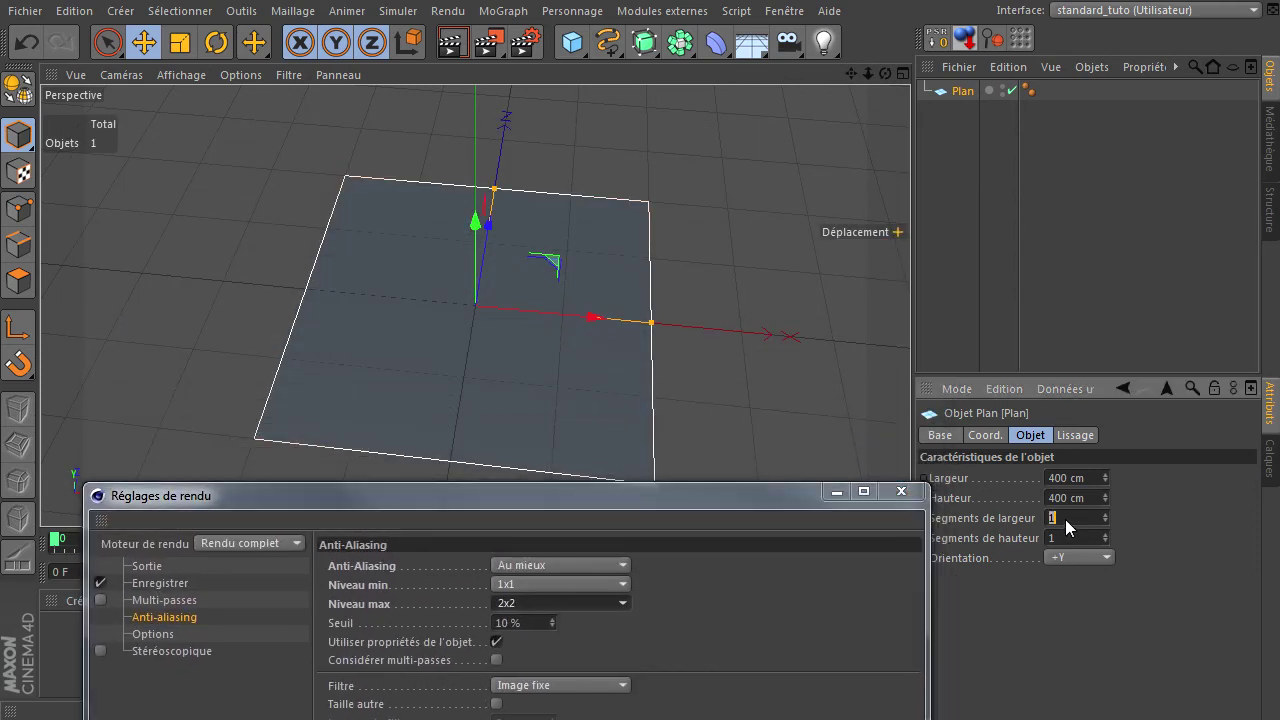
{"action": "double_click", "coordinate": [1068, 538]}
{"action": "type", "text": "2"}
{"action": "key", "text": "Return"}
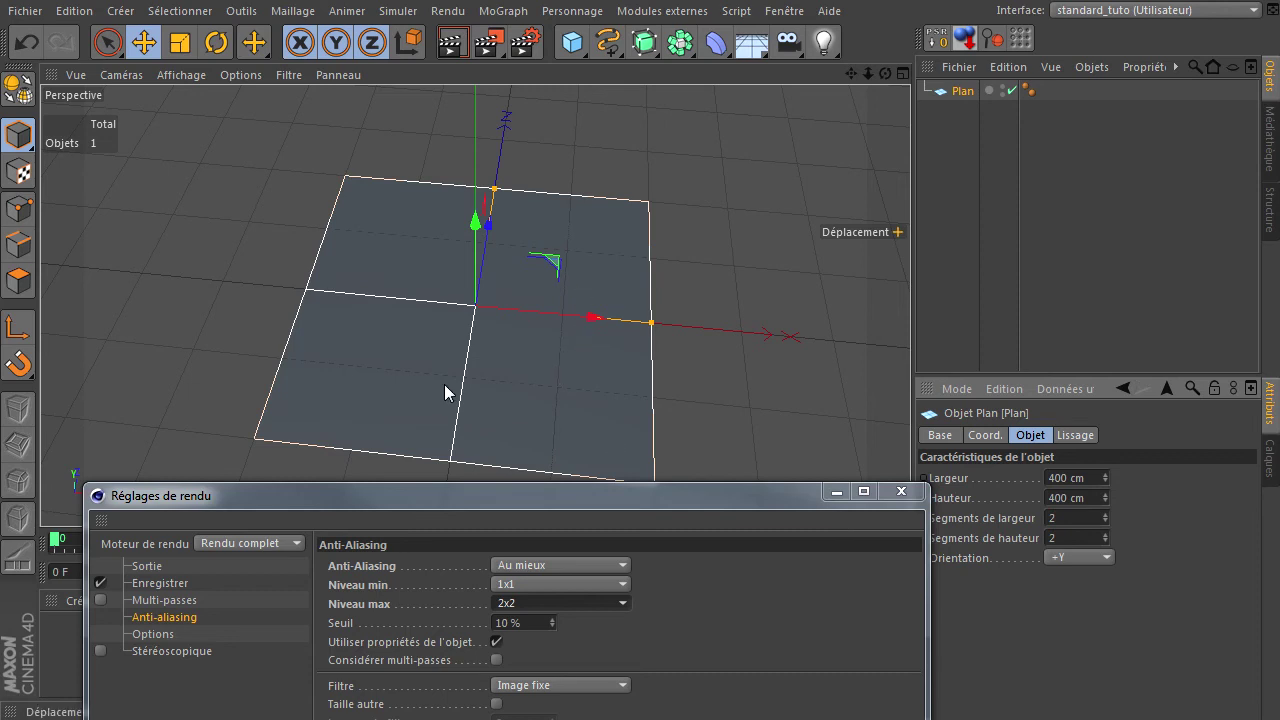
{"action": "mouse_move", "coordinate": [402, 495]}
{"action": "left_mouse_down"}
{"action": "mouse_move", "coordinate": [421, 327]}
{"action": "mouse_move", "coordinate": [409, 114]}
{"action": "mouse_move", "coordinate": [366, 118]}
{"action": "left_mouse_up"}
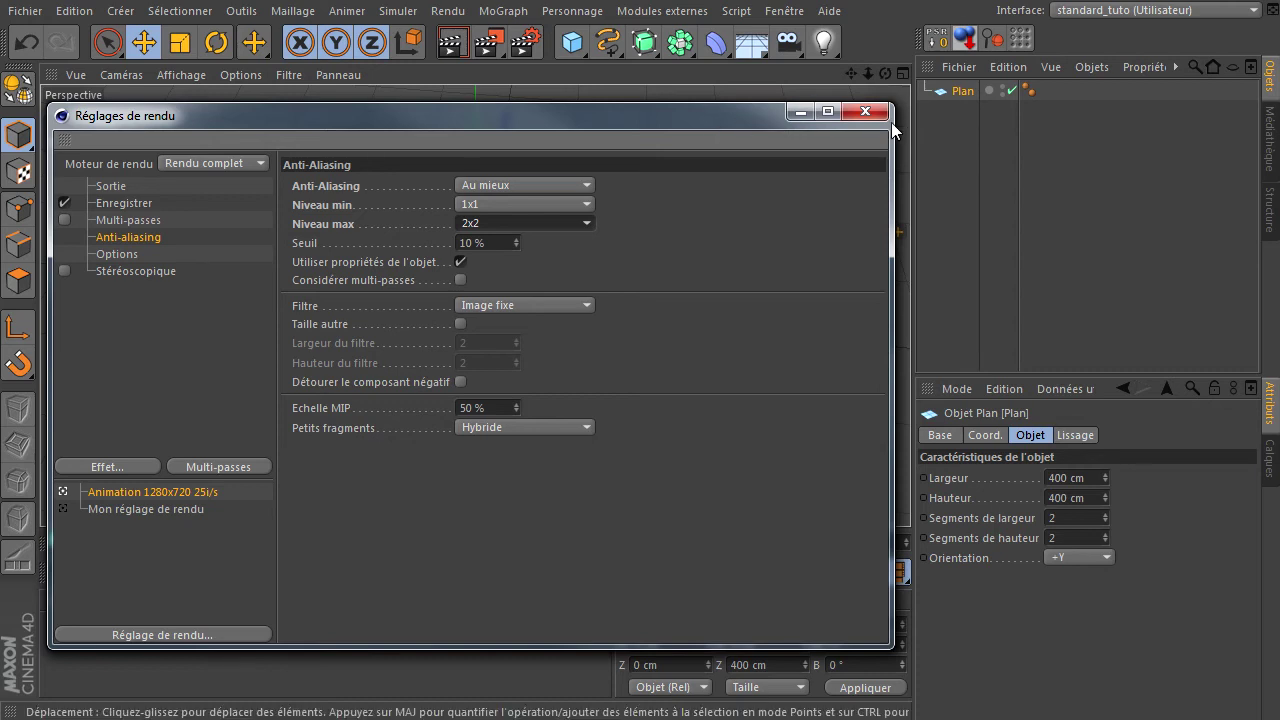
{"action": "left_click", "coordinate": [866, 111]}
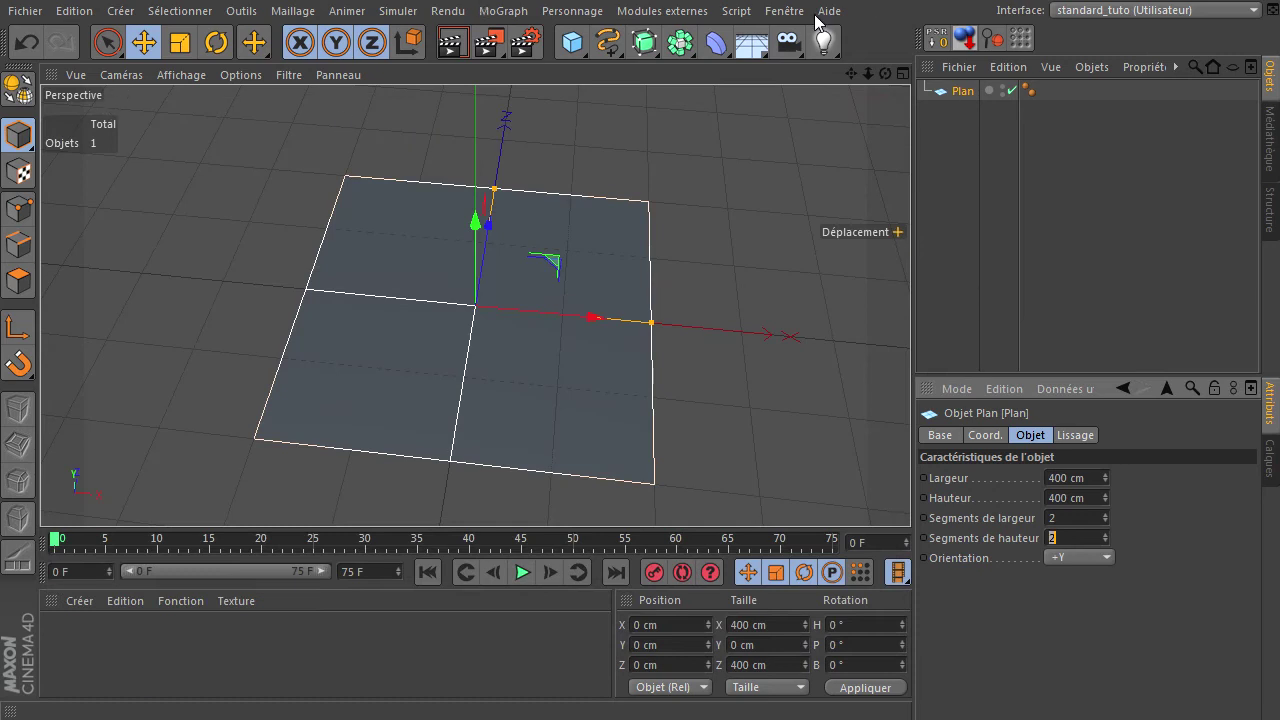
Step: Switch to the opti.c4d scene and make the pupitre lectern visible
{"action": "left_click", "coordinate": [786, 11]}
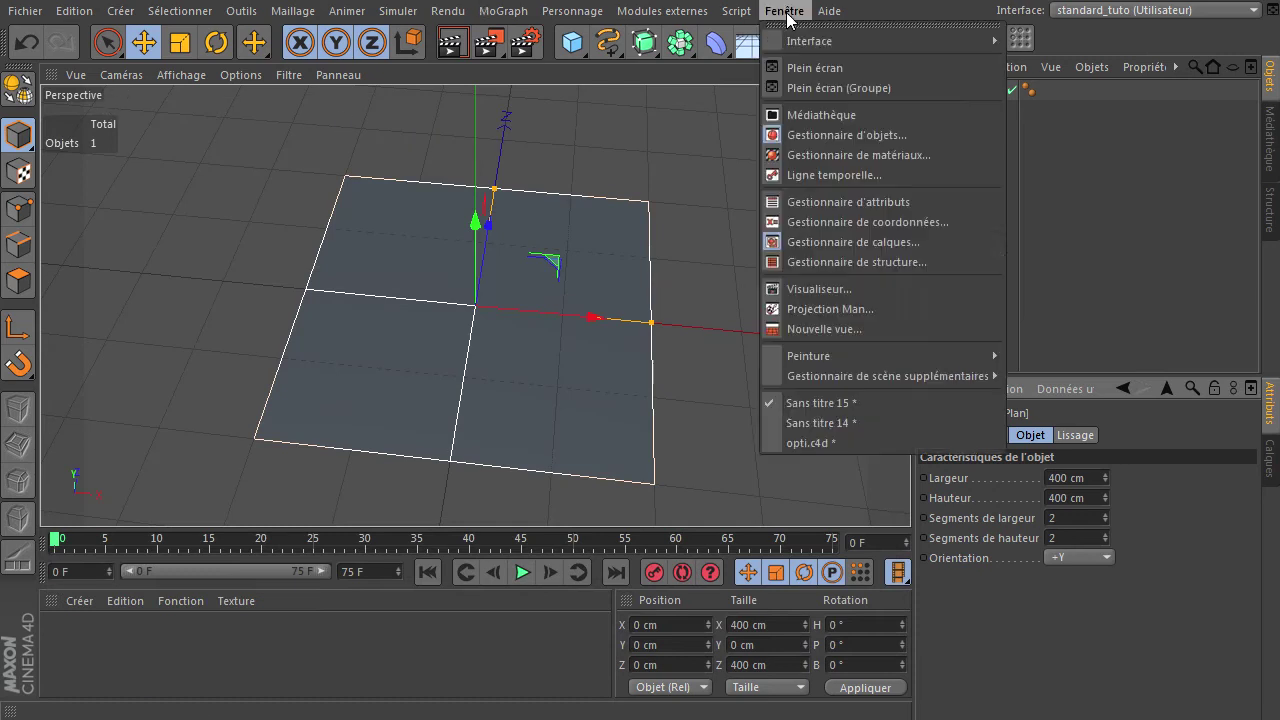
{"action": "left_click", "coordinate": [808, 443]}
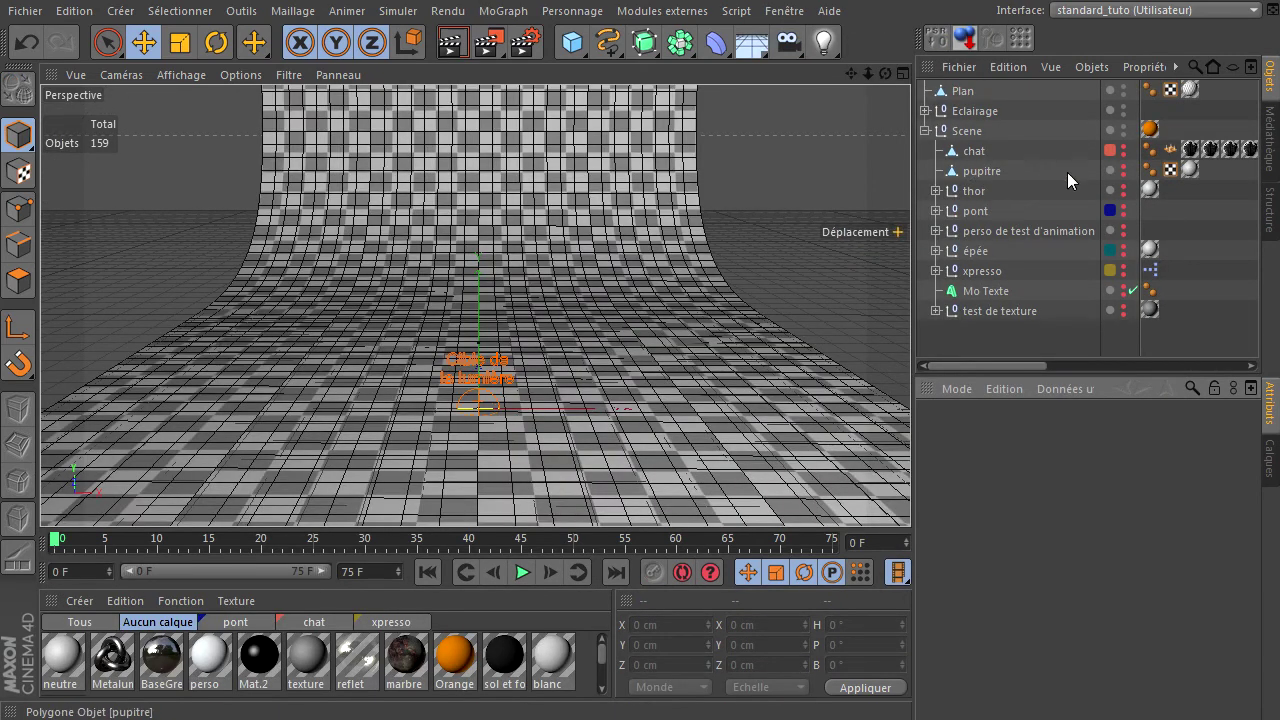
{"action": "left_click", "coordinate": [1123, 167]}
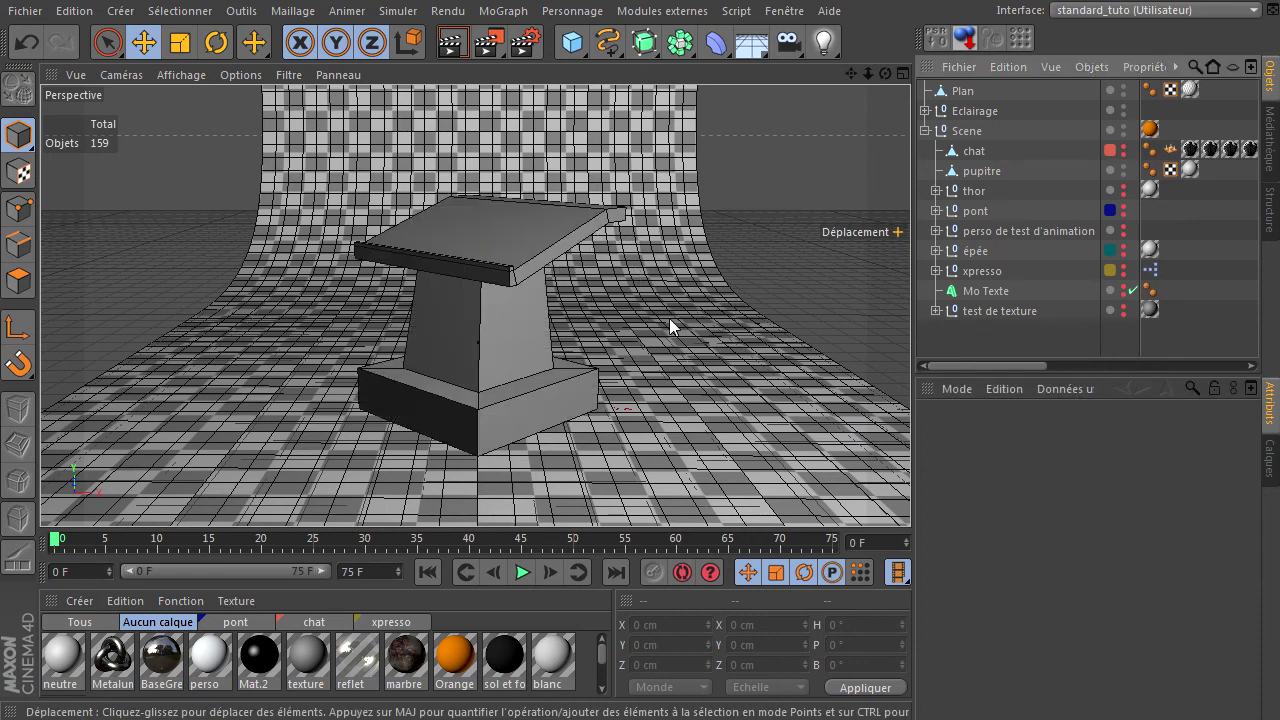
Step: Set this scene's maximum anti-aliasing to 2x2, close render settings, and select pupitre
{"action": "left_click", "coordinate": [524, 42]}
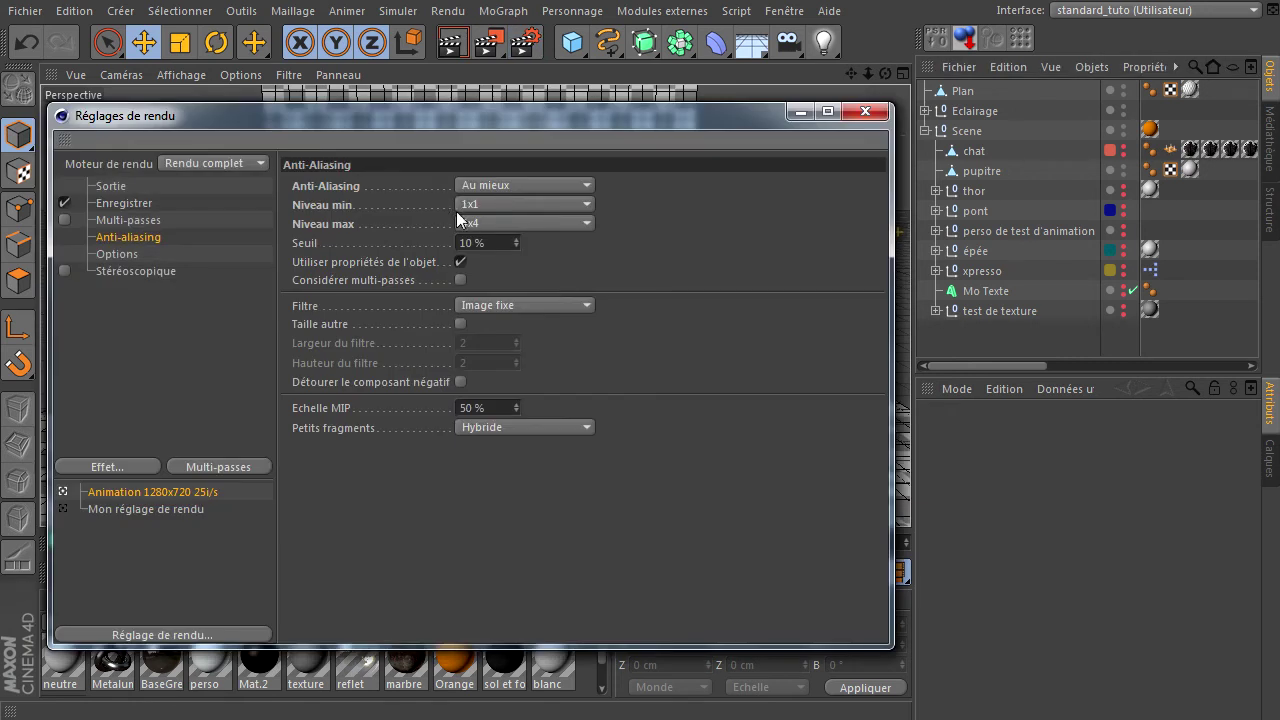
{"action": "left_click", "coordinate": [492, 224]}
{"action": "left_click", "coordinate": [488, 264]}
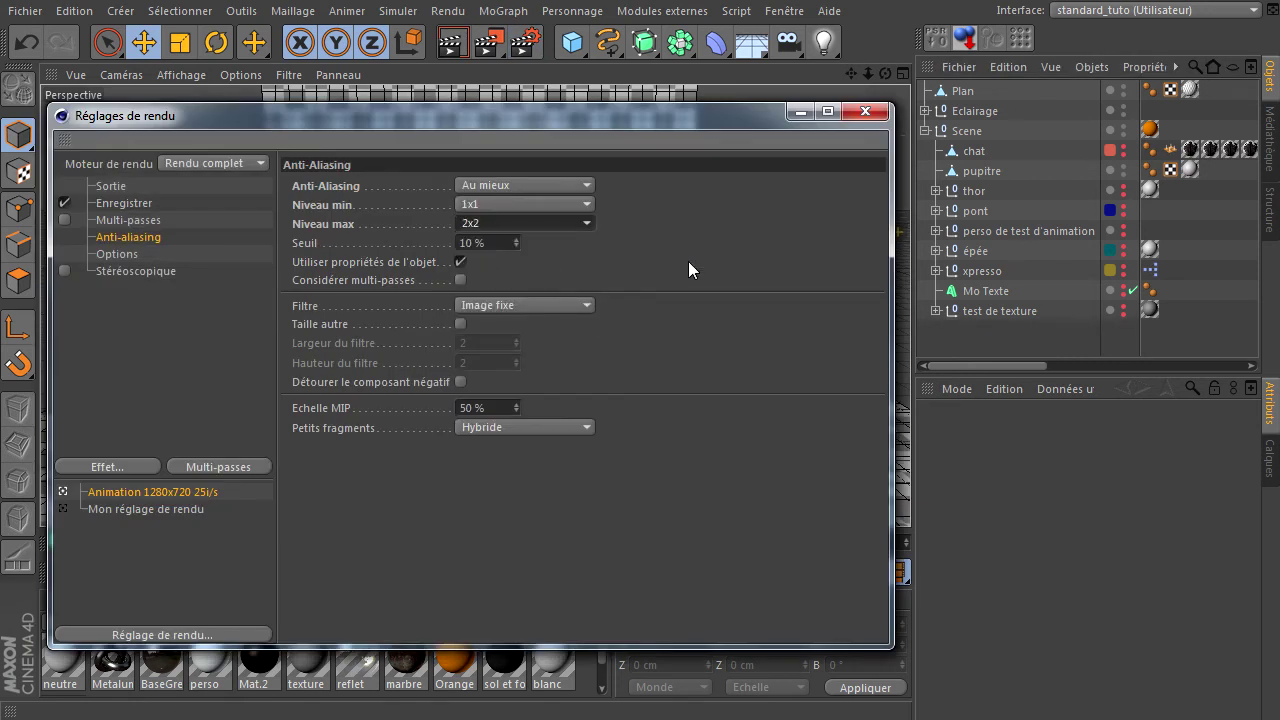
{"action": "left_click", "coordinate": [865, 111]}
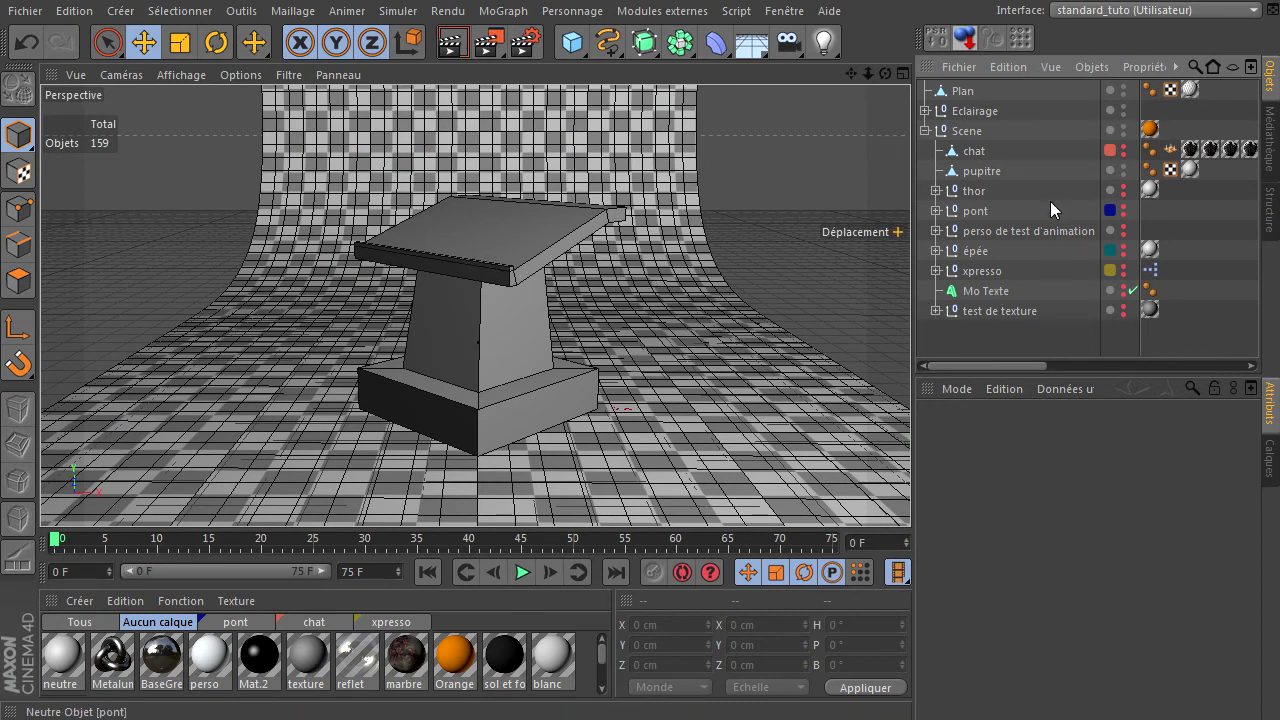
{"action": "left_click", "coordinate": [965, 173]}
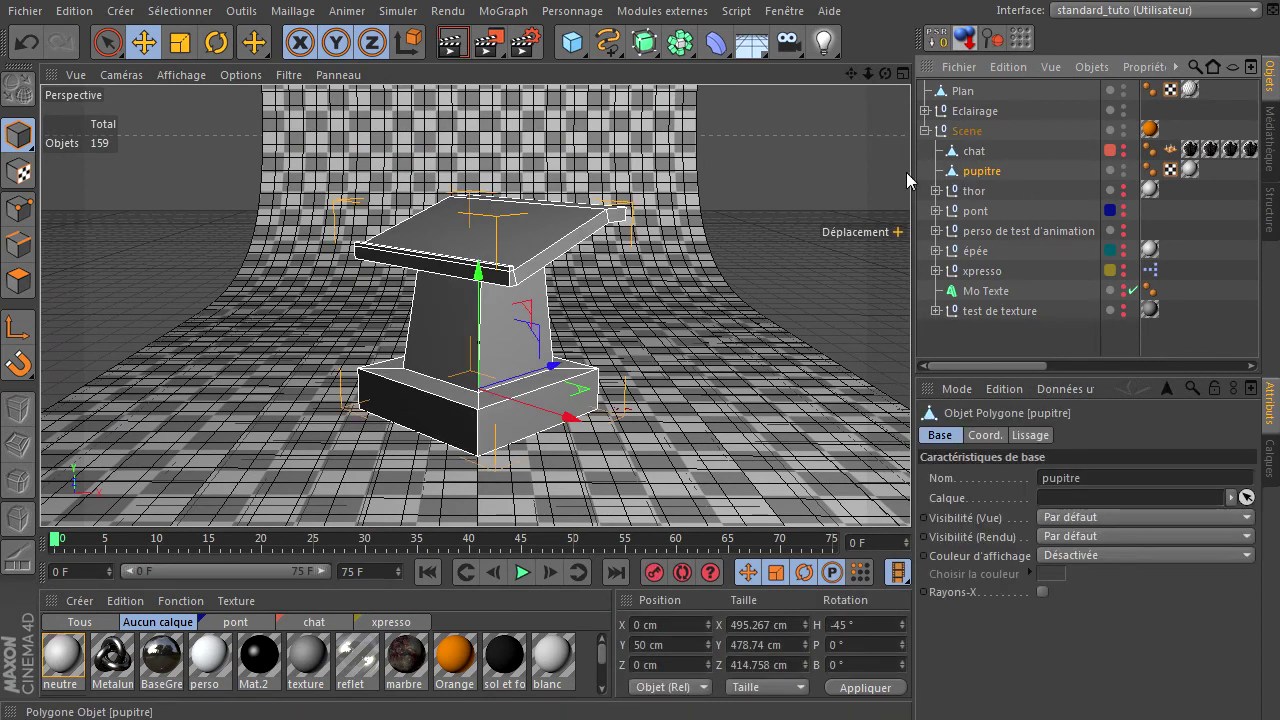
Step: Add a Rendu tag to pupitre with Forcer l'anti-aliasing on (1x1 to 4x4, 10% threshold)
{"action": "right_click", "coordinate": [962, 174]}
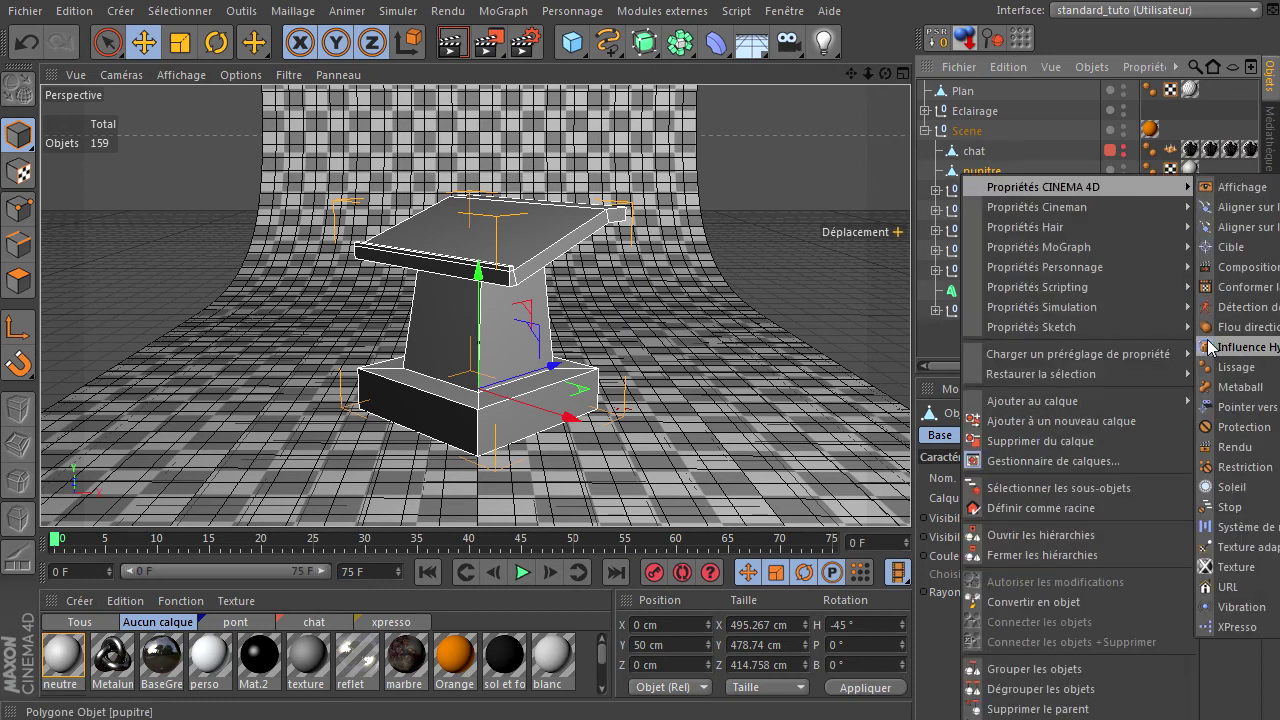
{"action": "left_click", "coordinate": [1222, 458]}
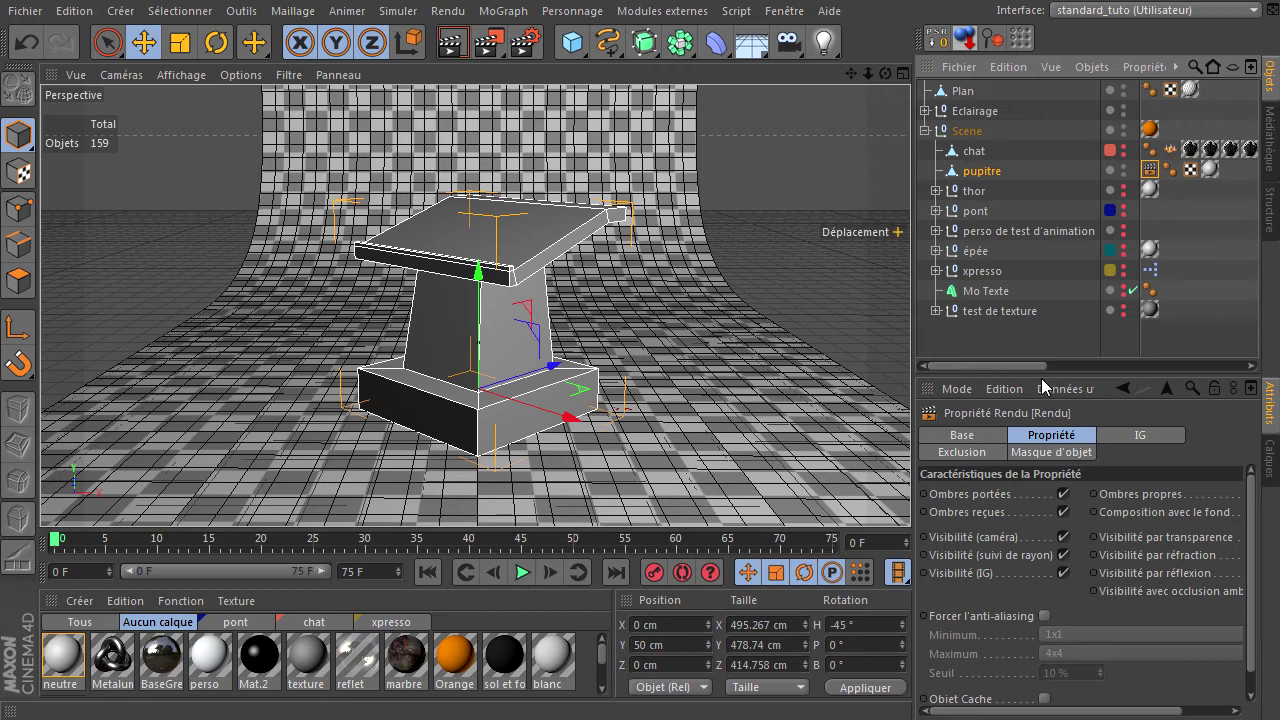
{"action": "left_click", "coordinate": [1050, 389]}
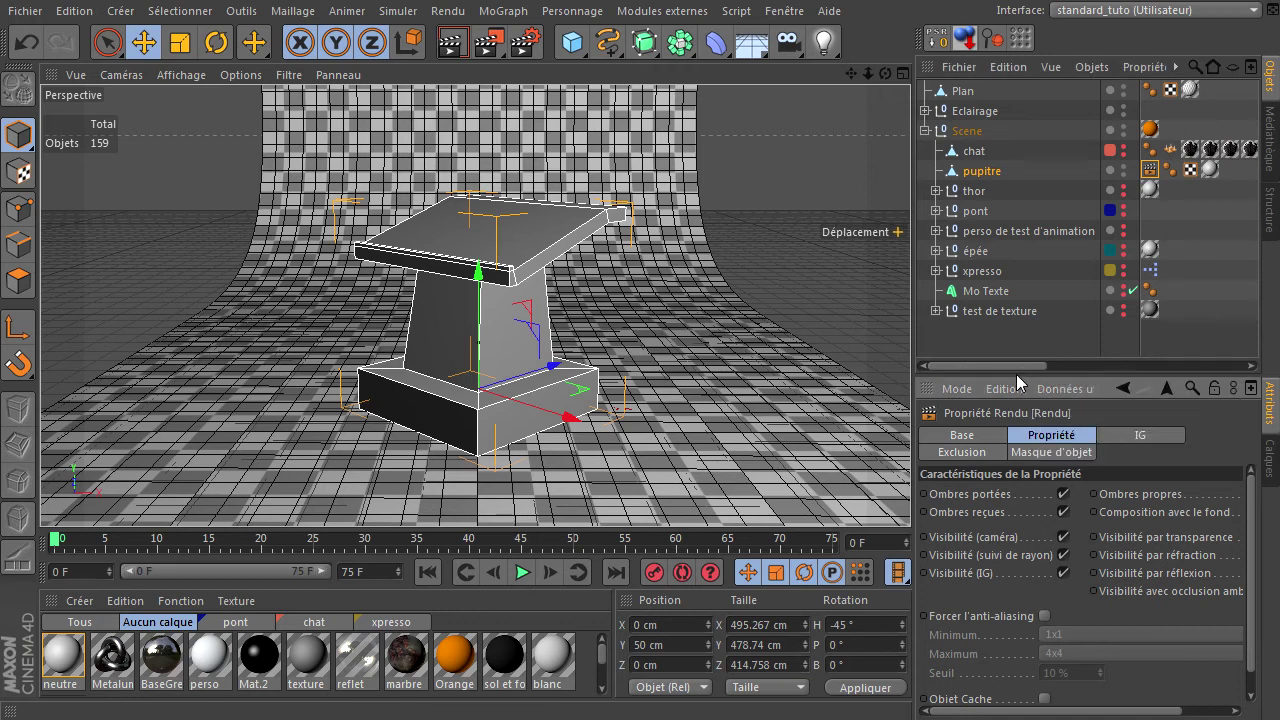
{"action": "left_click_drag", "start_coordinate": [1018, 373], "coordinate": [1029, 245]}
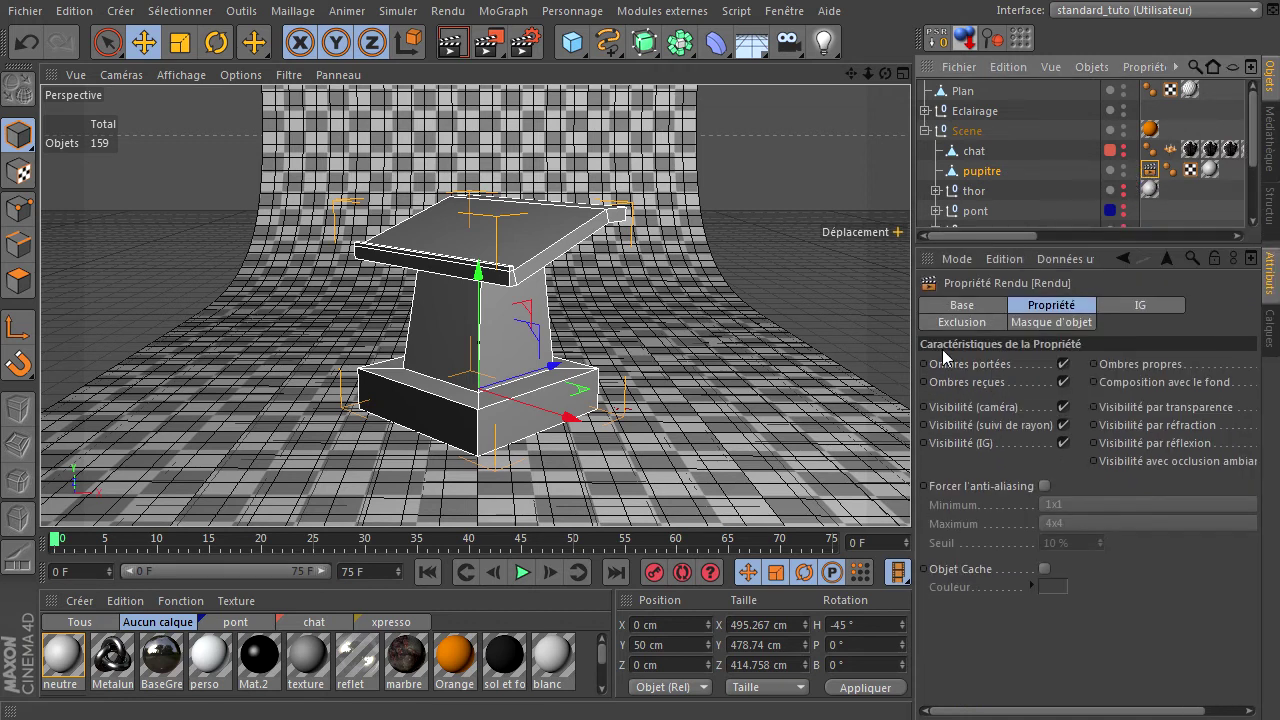
{"action": "left_click", "coordinate": [1046, 486]}
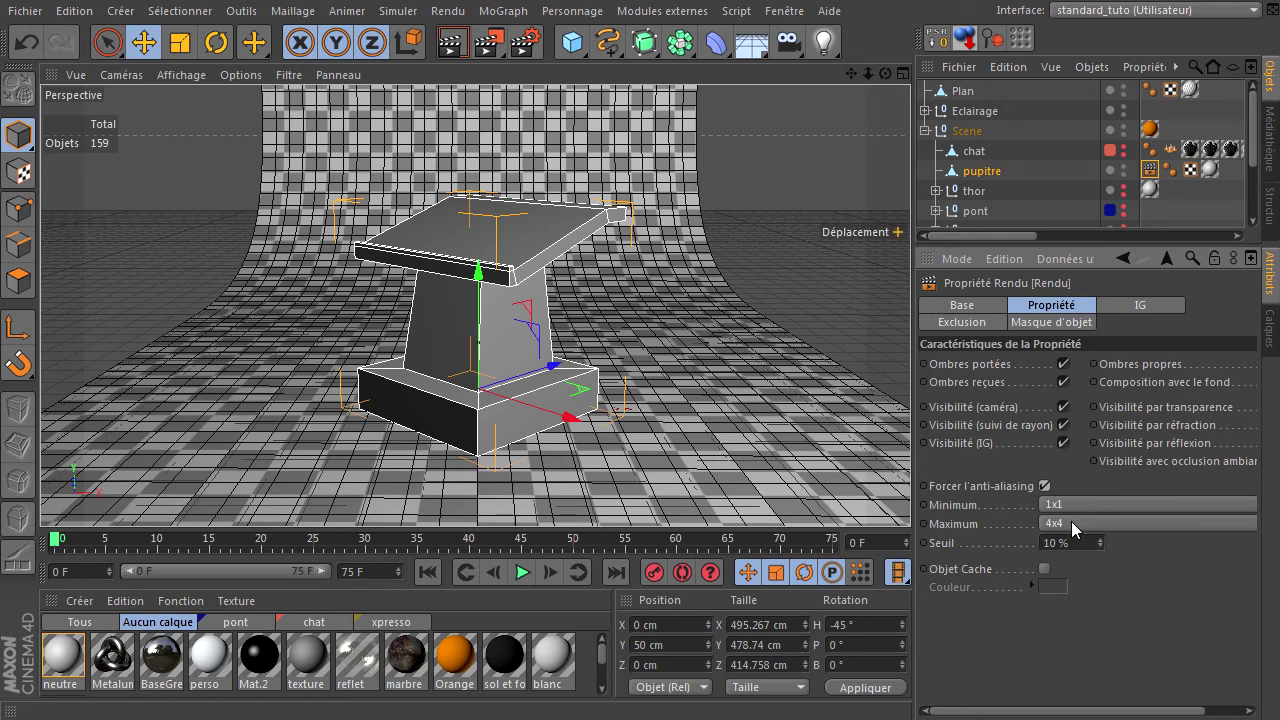
{"action": "left_click", "coordinate": [526, 42]}
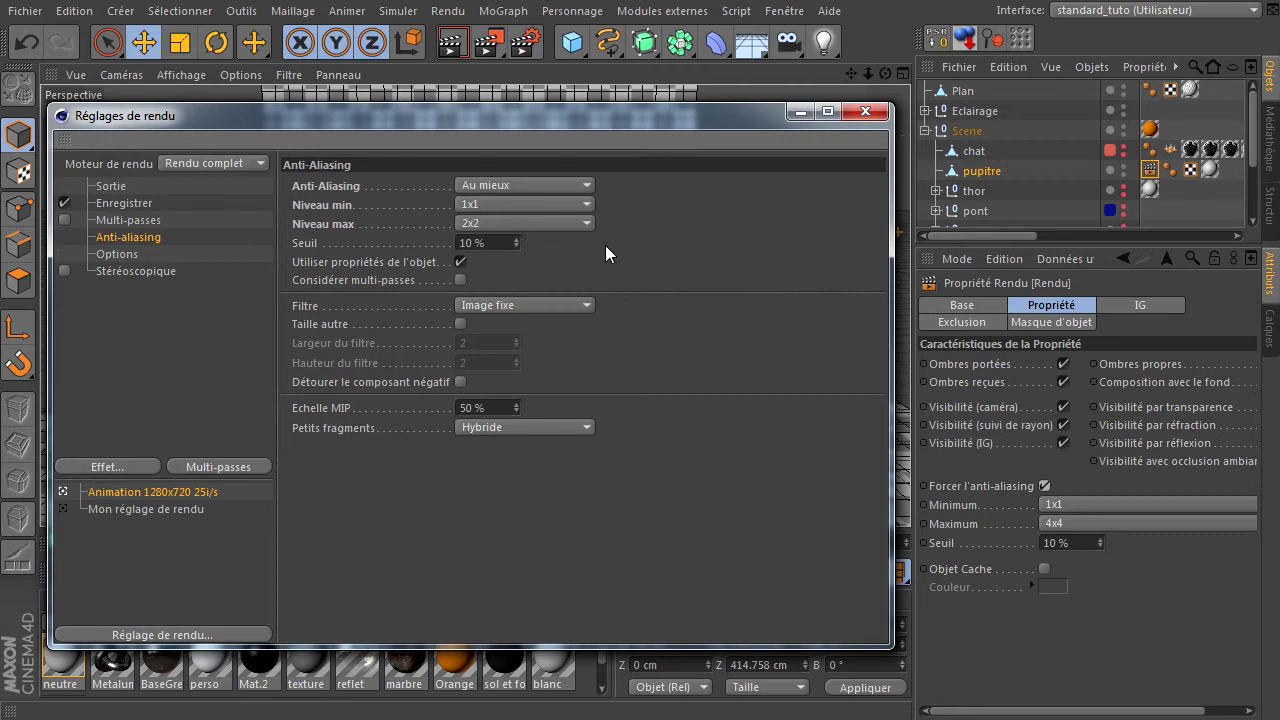
Step: Confirm the render anti-aliasing stays Au mieux at 1x1 to 2x2, then close the render settings
{"action": "left_click", "coordinate": [865, 112]}
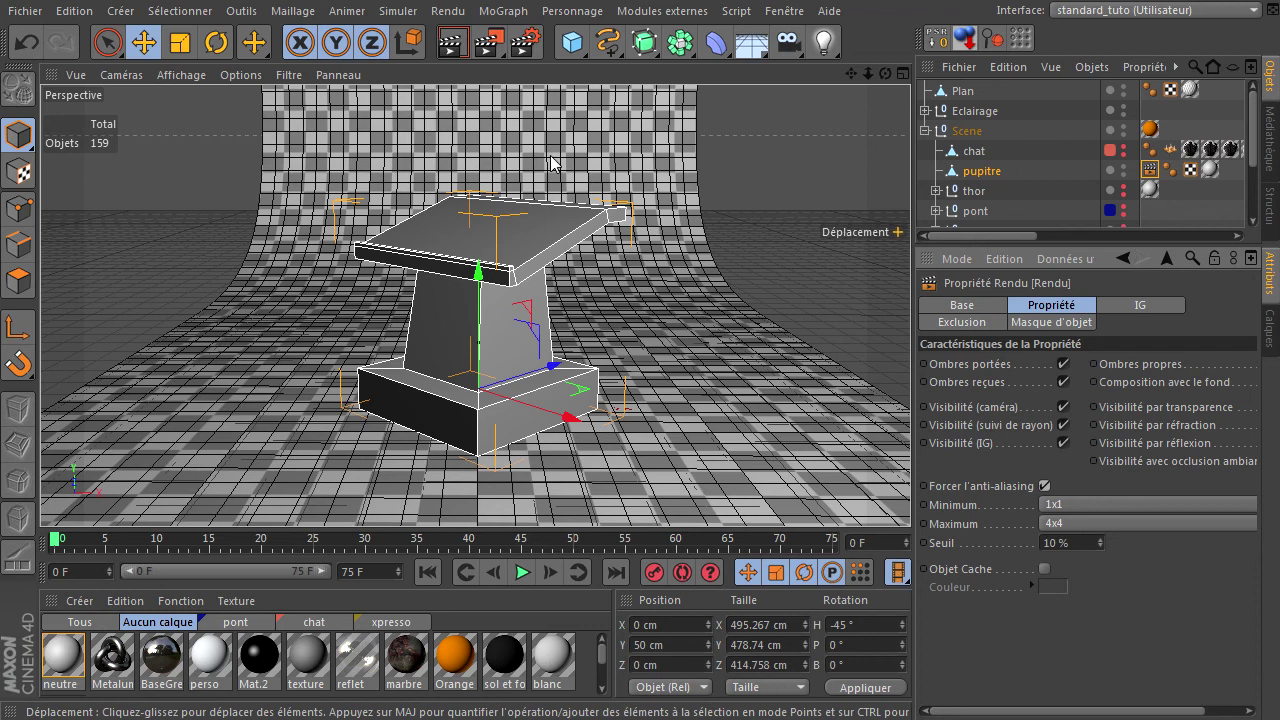
{"action": "left_click", "coordinate": [526, 42]}
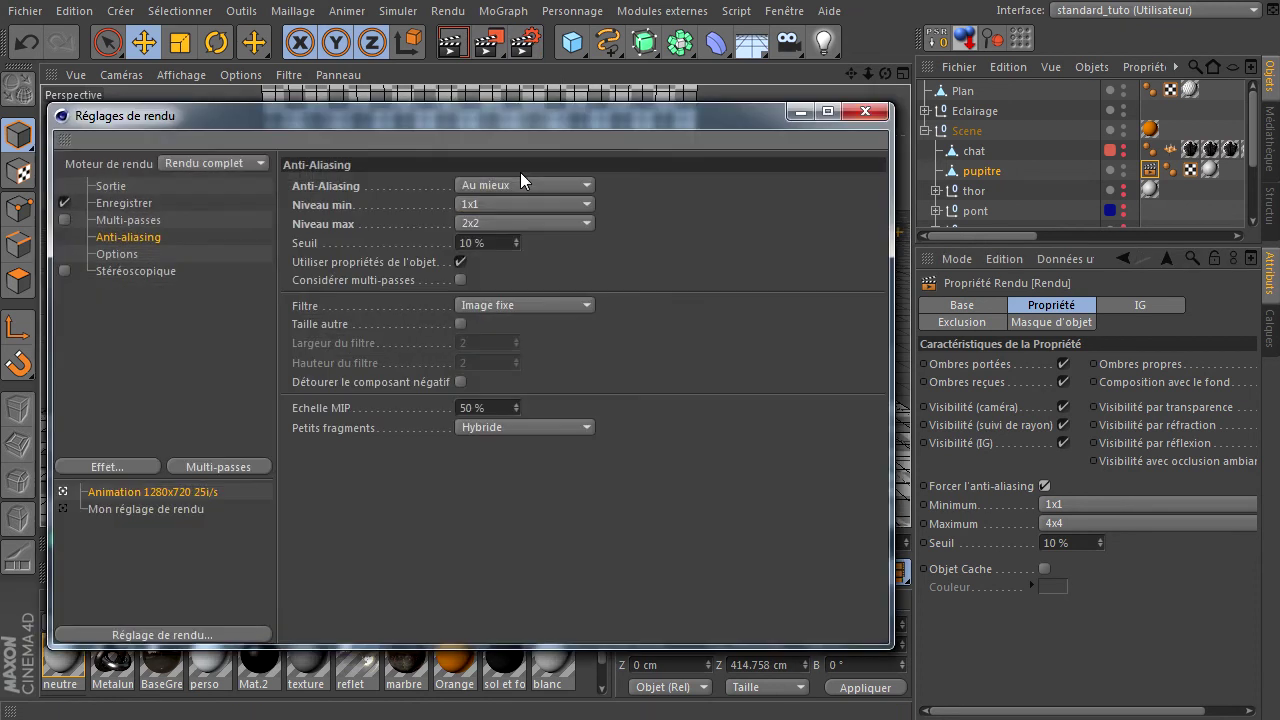
{"action": "left_click", "coordinate": [490, 222]}
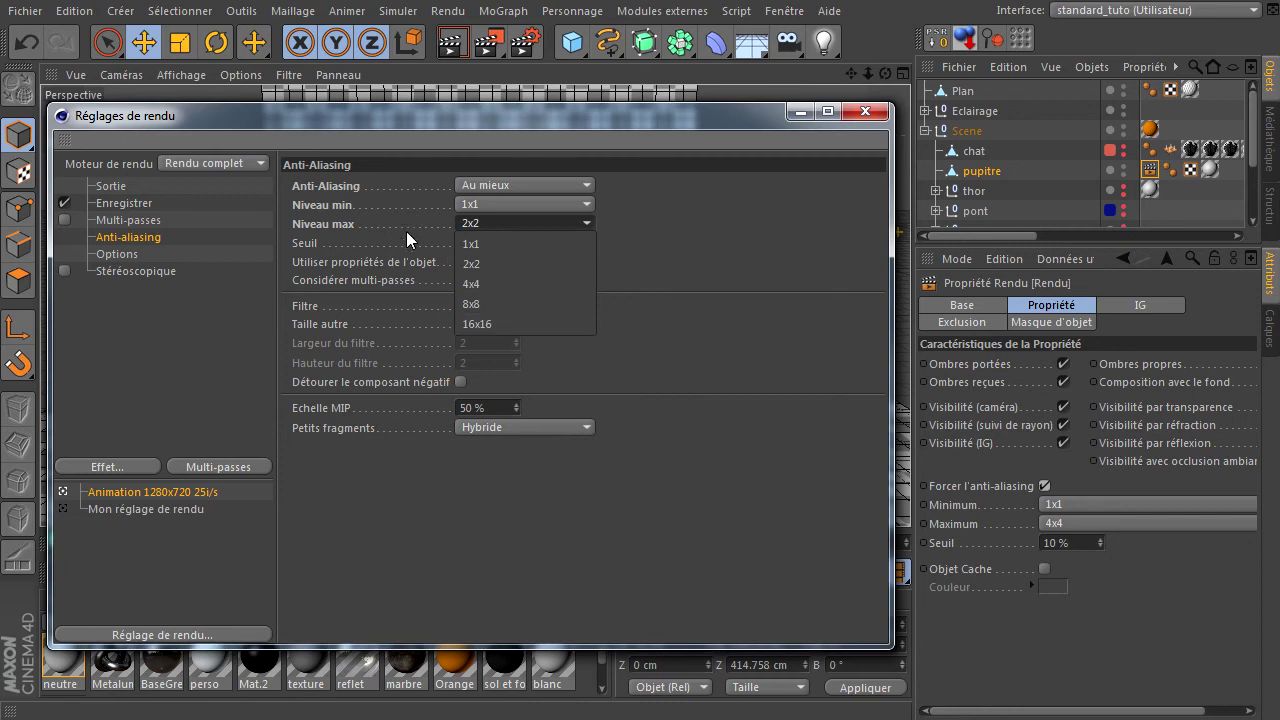
{"action": "left_click", "coordinate": [664, 271]}
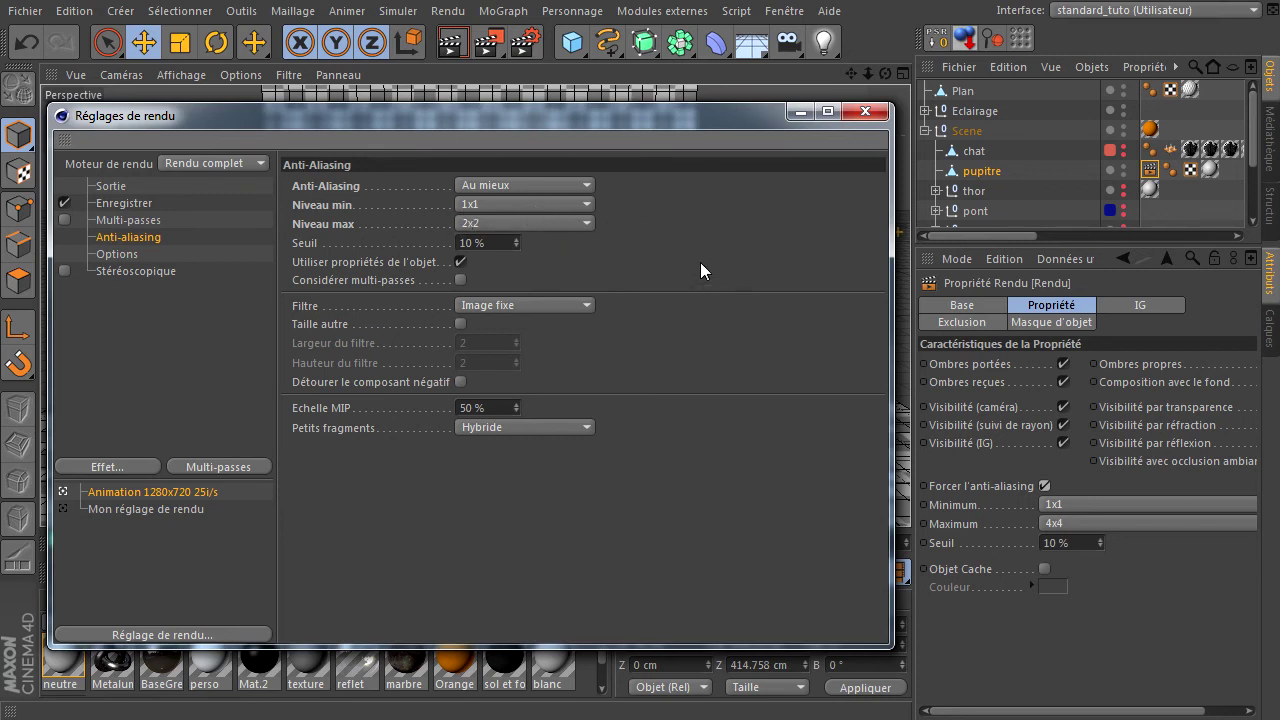
{"action": "left_click", "coordinate": [549, 222]}
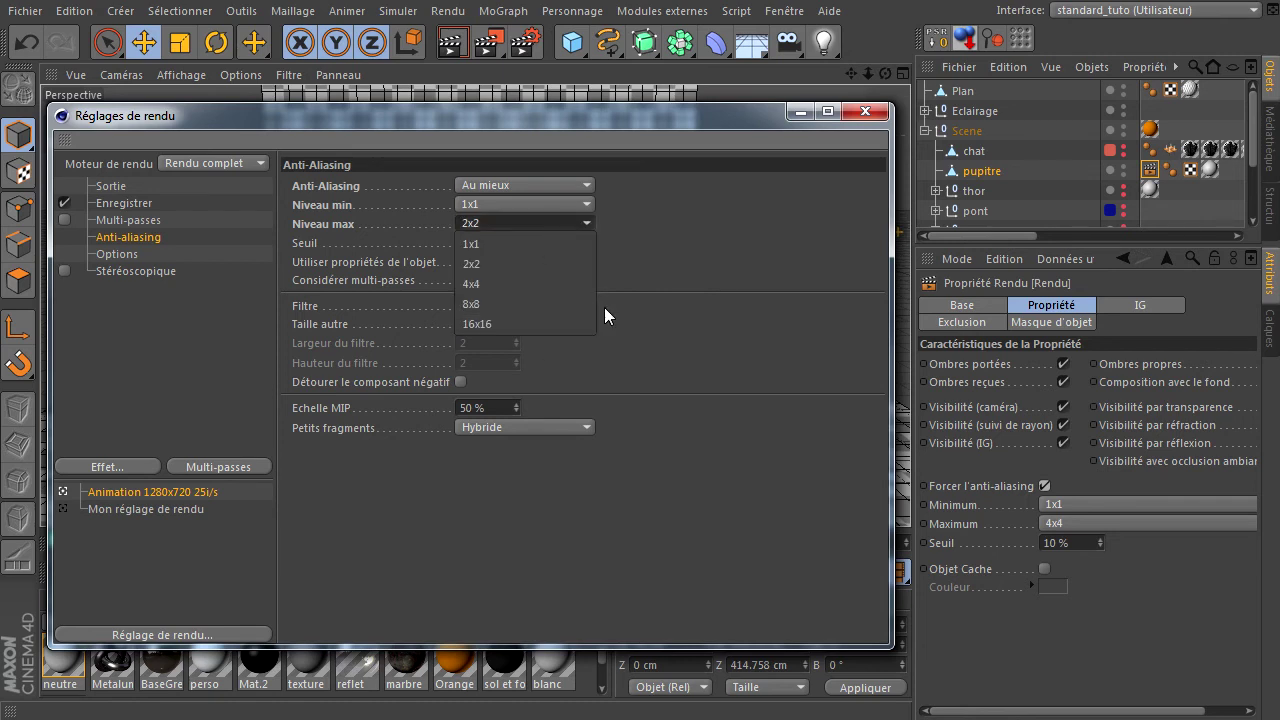
{"action": "left_click", "coordinate": [758, 255]}
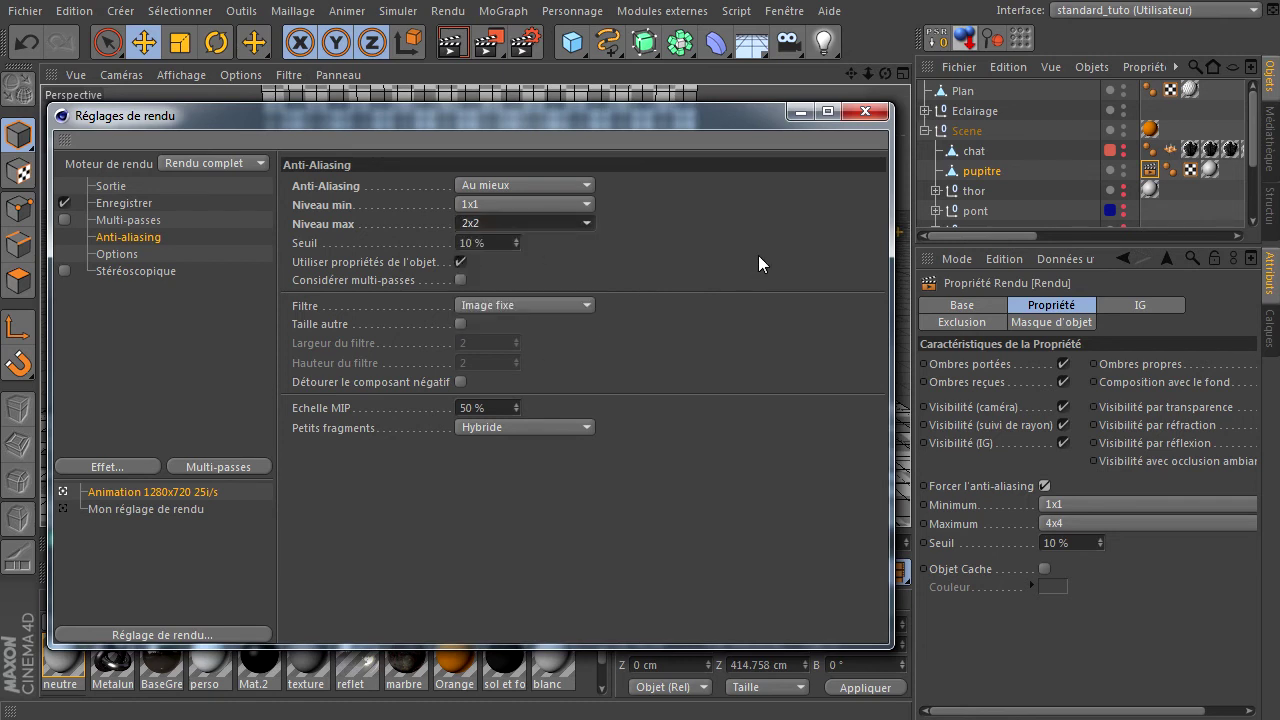
{"action": "left_click", "coordinate": [513, 223]}
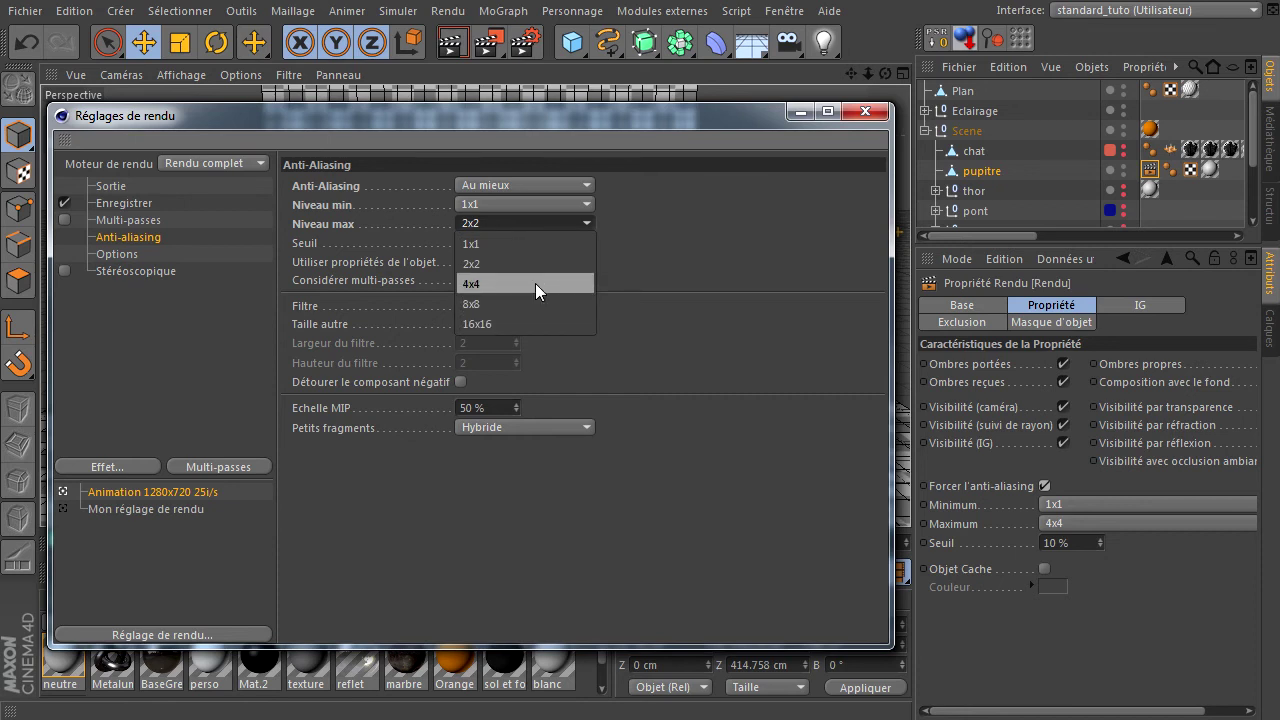
{"action": "left_click", "coordinate": [636, 253]}
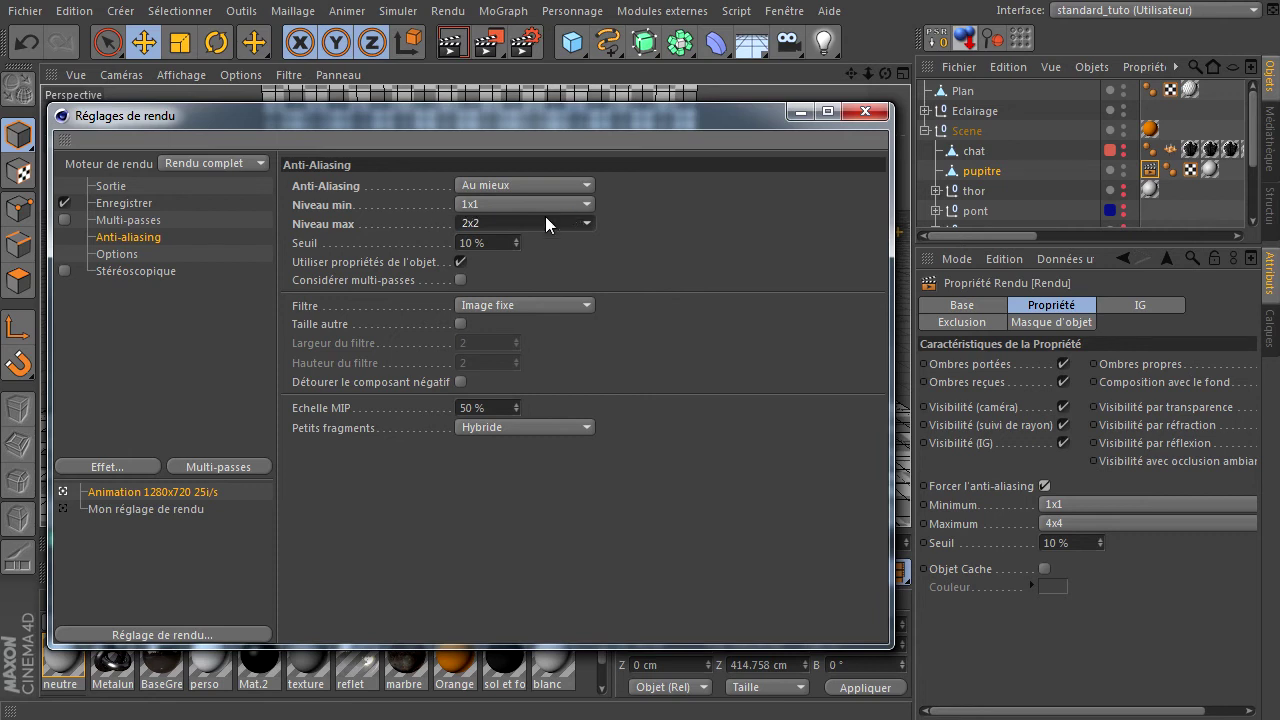
{"action": "left_click", "coordinate": [1150, 172]}
{"action": "left_click", "coordinate": [865, 111]}
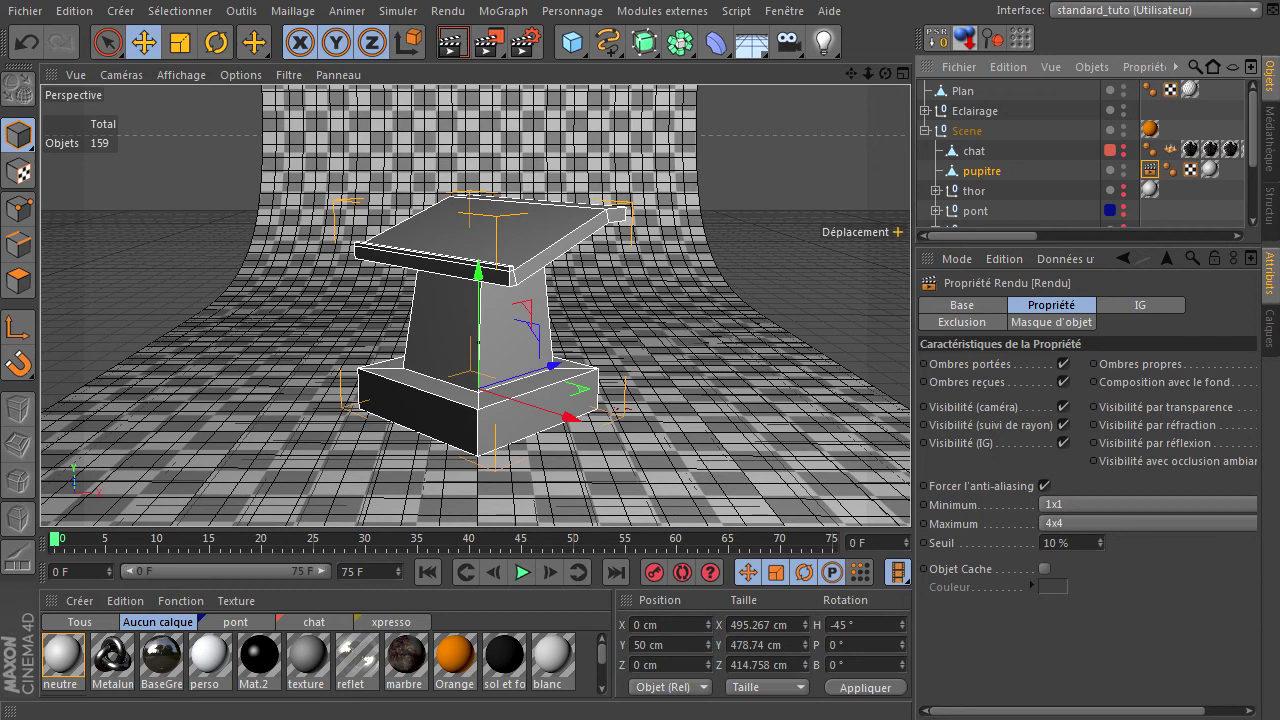
Step: Delete the pupitre's render tag, hide pupitre, show the chat cat, and render the view
{"action": "key", "text": "Delete"}
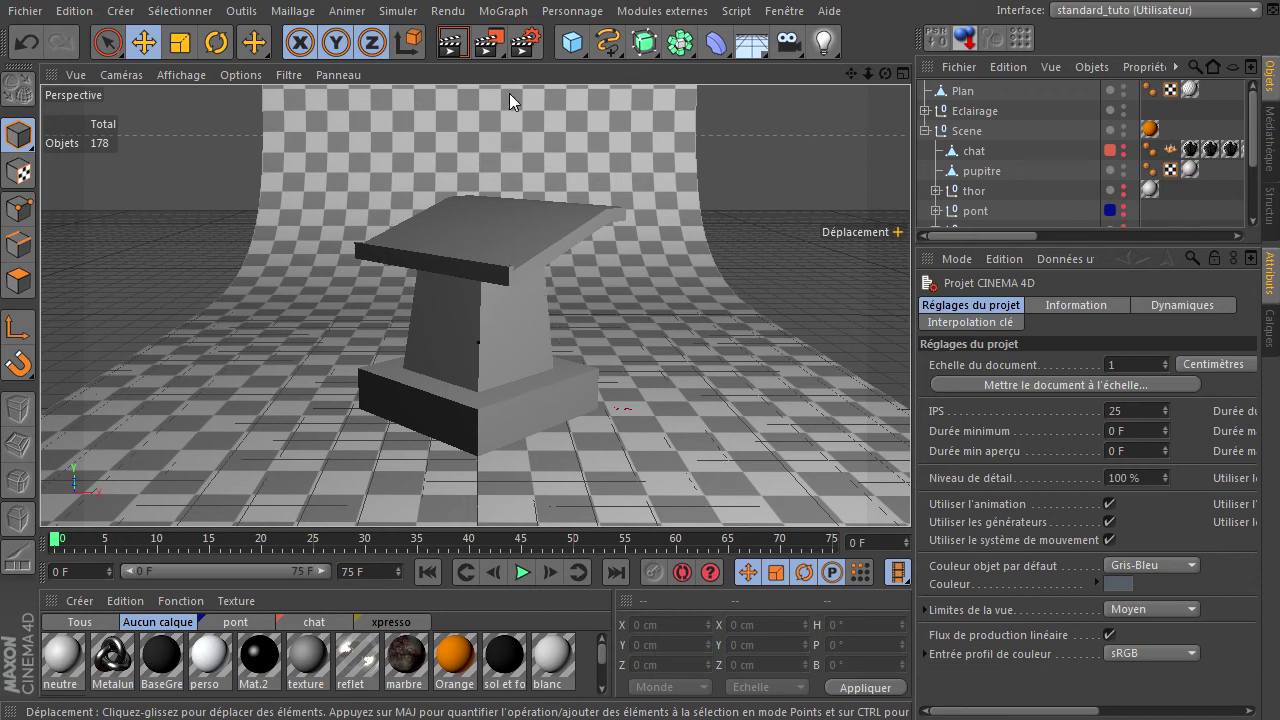
{"action": "left_click", "coordinate": [1122, 166]}
{"action": "left_click", "coordinate": [1123, 147]}
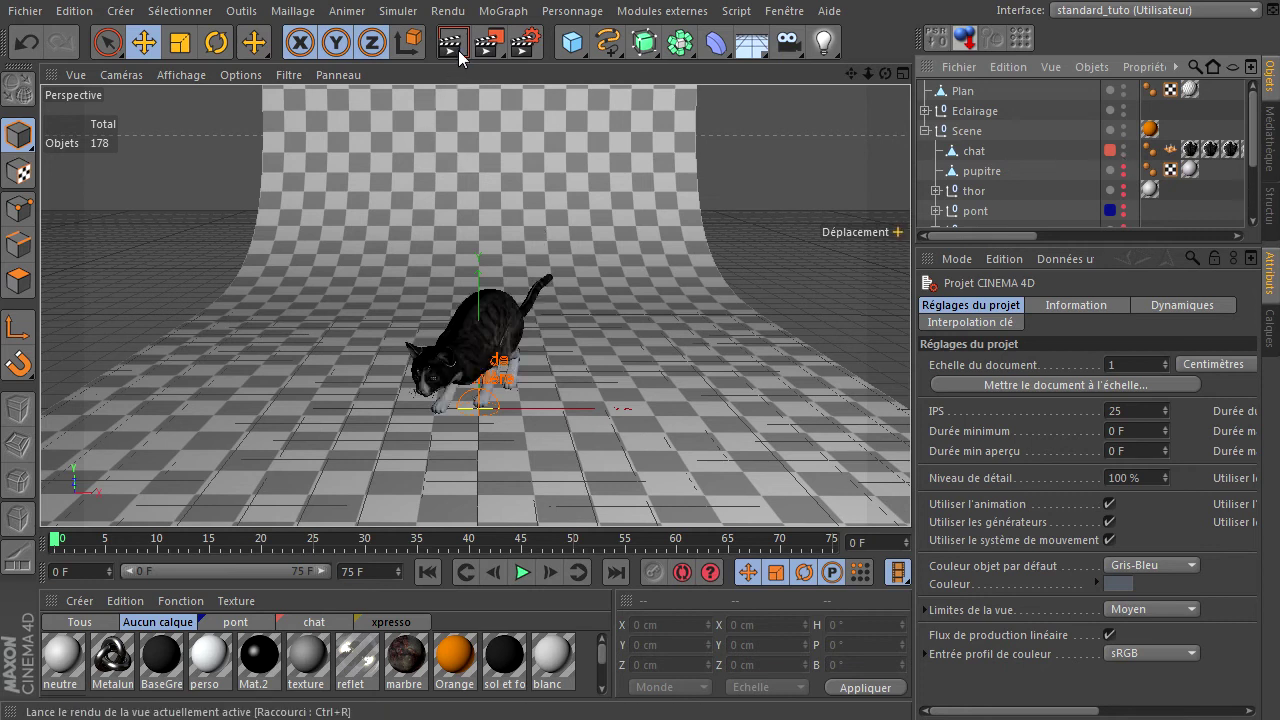
{"action": "key", "text": "ctrl+r"}
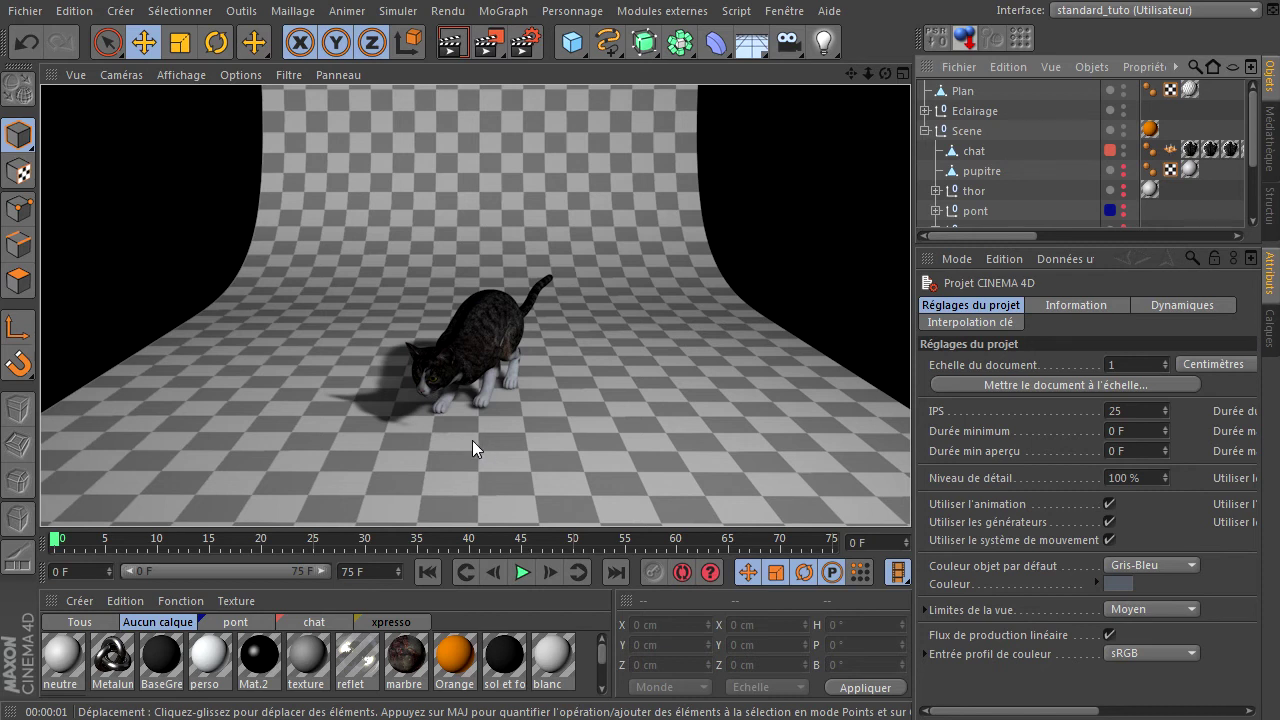
Step: Add the Illumination globale effect in IR (Image fixe) mode and render the cat with it
{"action": "left_click", "coordinate": [530, 51]}
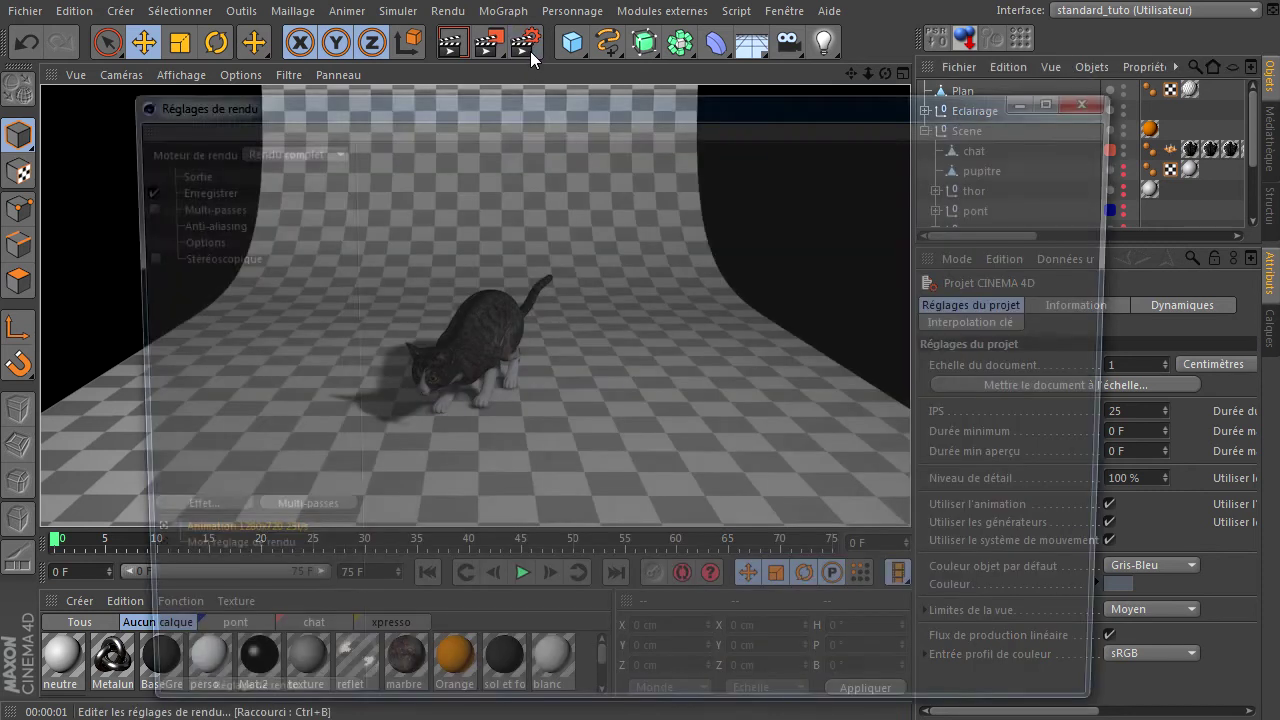
{"action": "left_click_drag", "start_coordinate": [361, 103], "coordinate": [306, 27]}
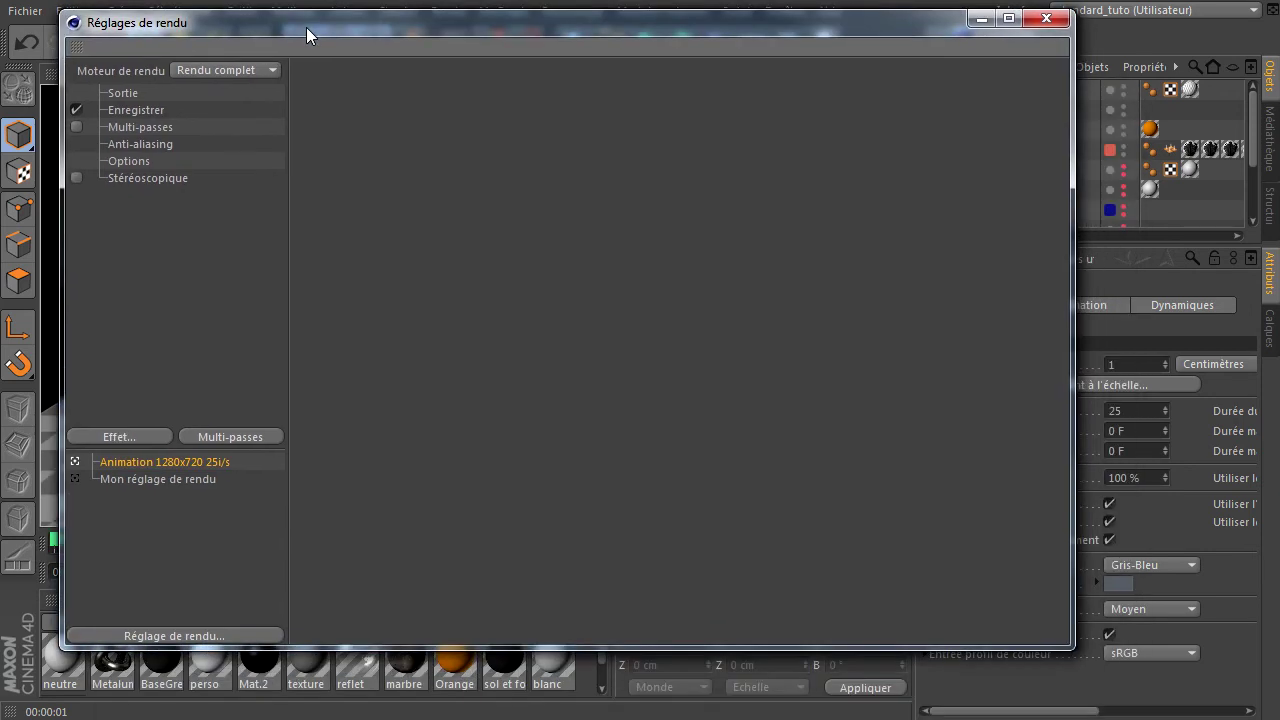
{"action": "left_click", "coordinate": [98, 444]}
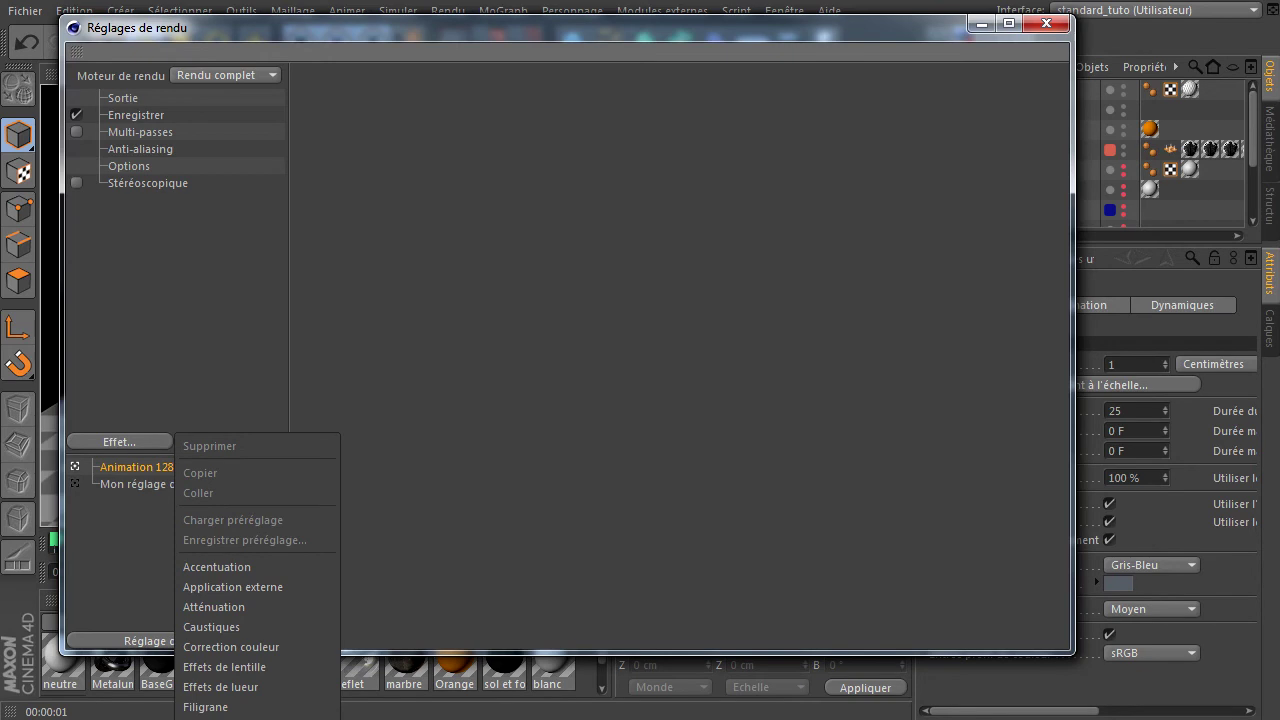
{"action": "left_click", "coordinate": [215, 712]}
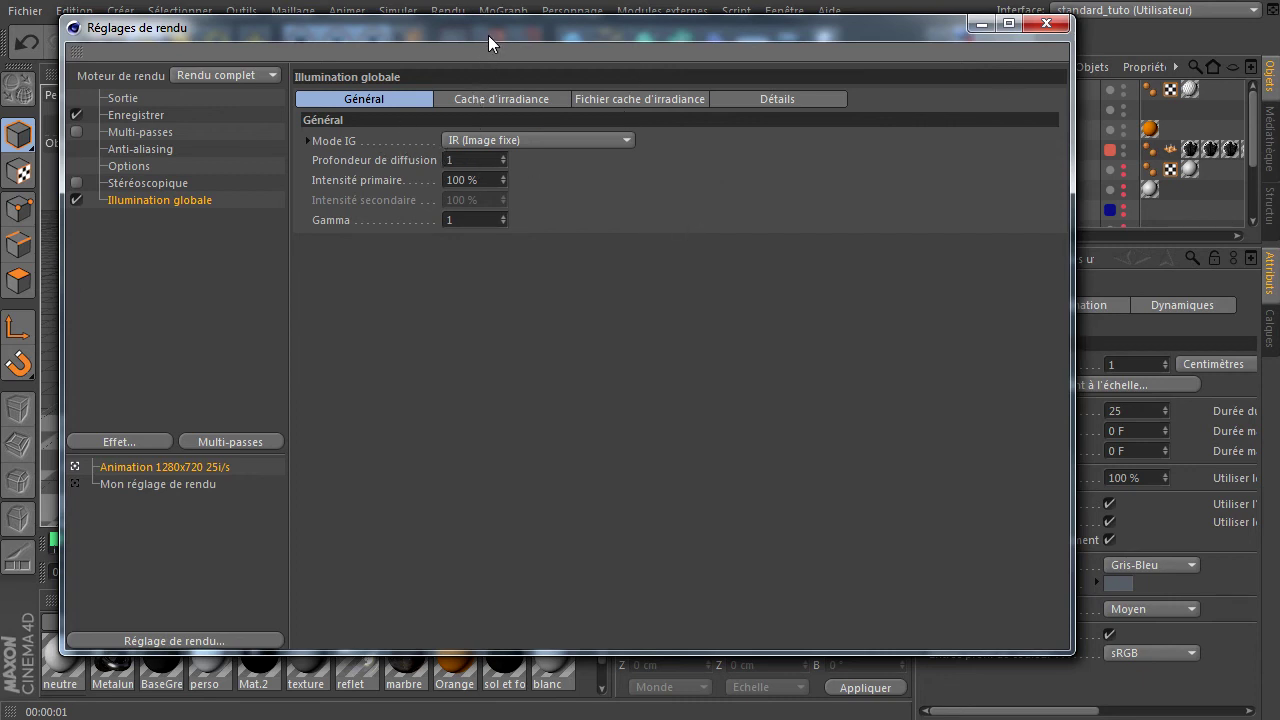
{"action": "left_click_drag", "start_coordinate": [490, 40], "coordinate": [1279, 250]}
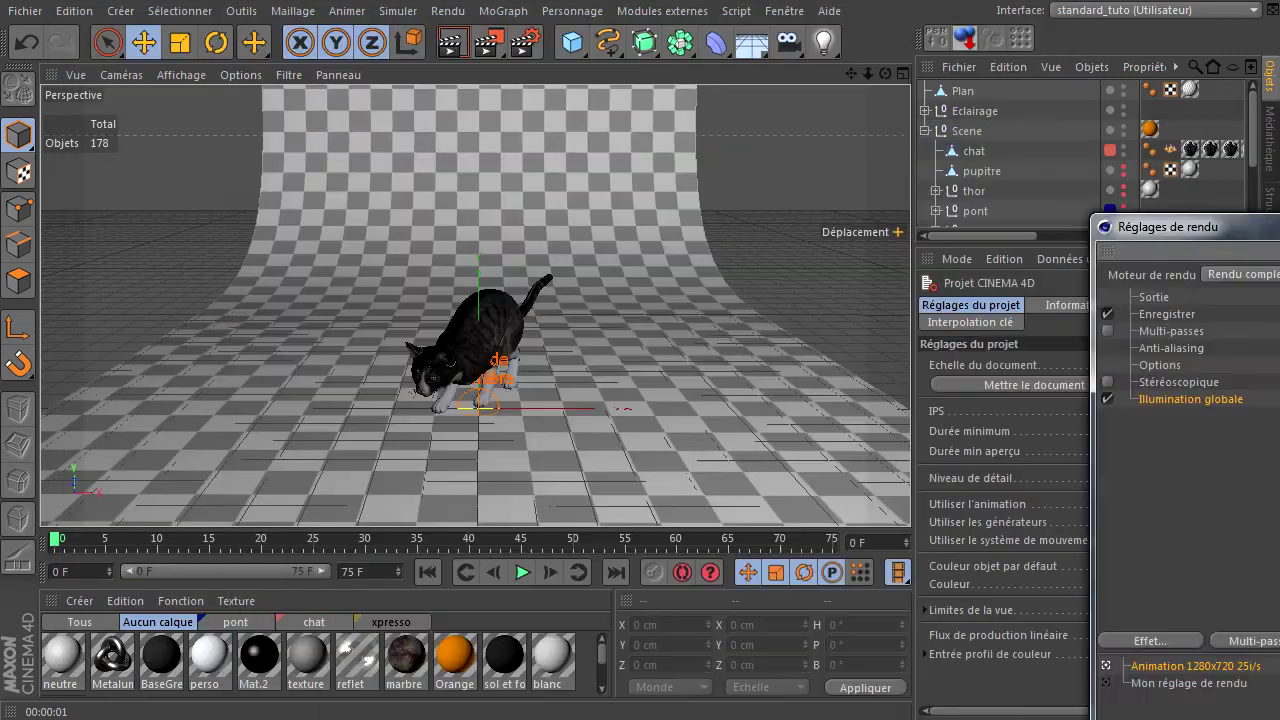
{"action": "left_click", "coordinate": [452, 42]}
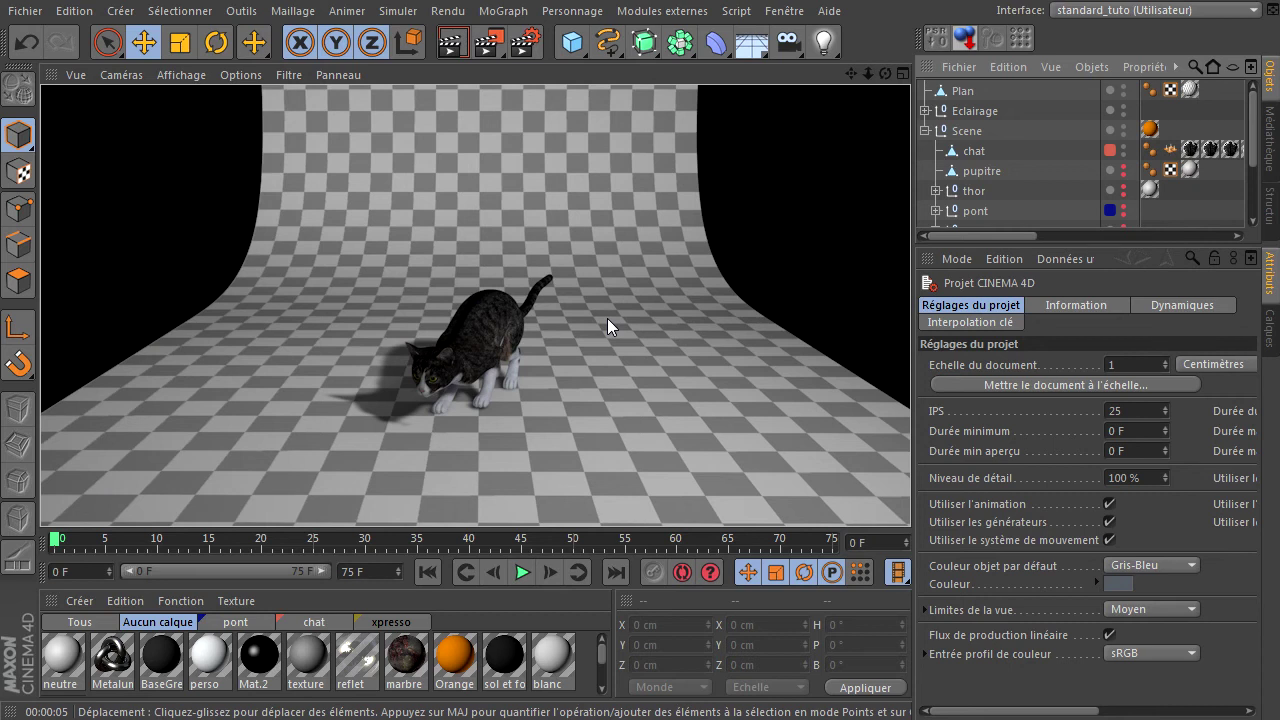
Step: Reopen the render settings with Ctrl+B and expand the Mode IG dropdown
{"action": "key", "text": "ctrl+b"}
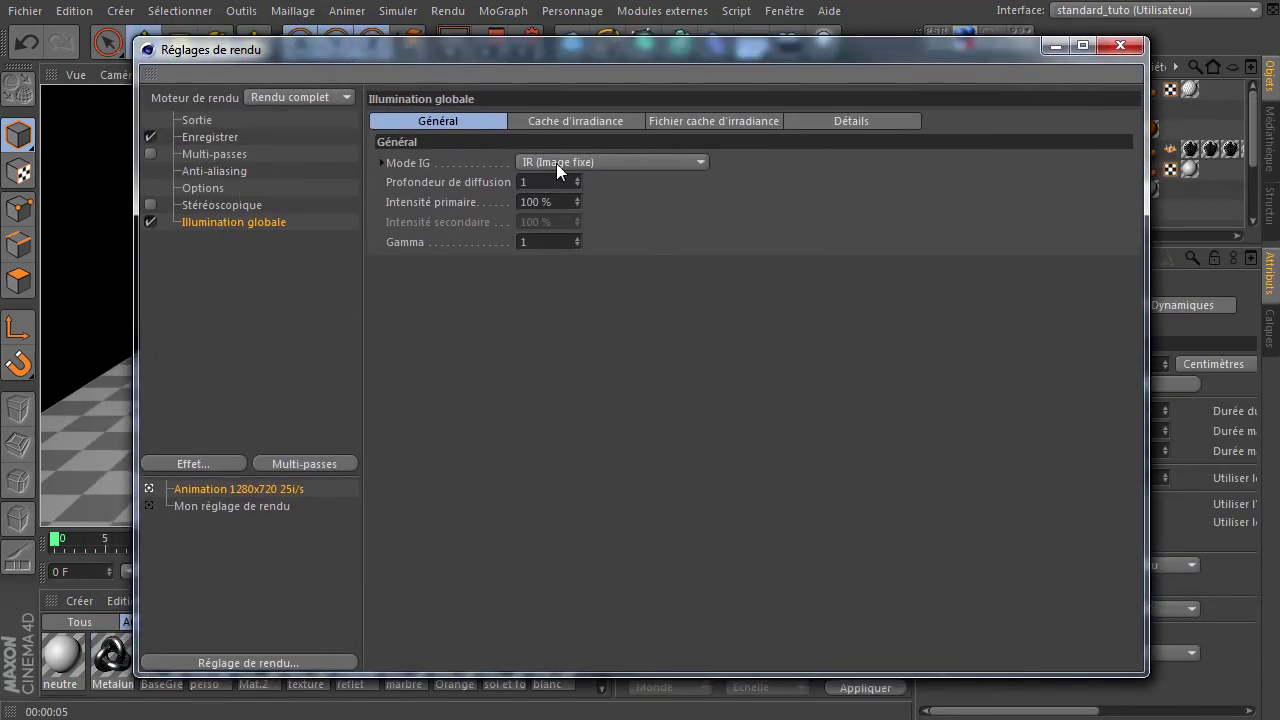
{"action": "left_click", "coordinate": [640, 164]}
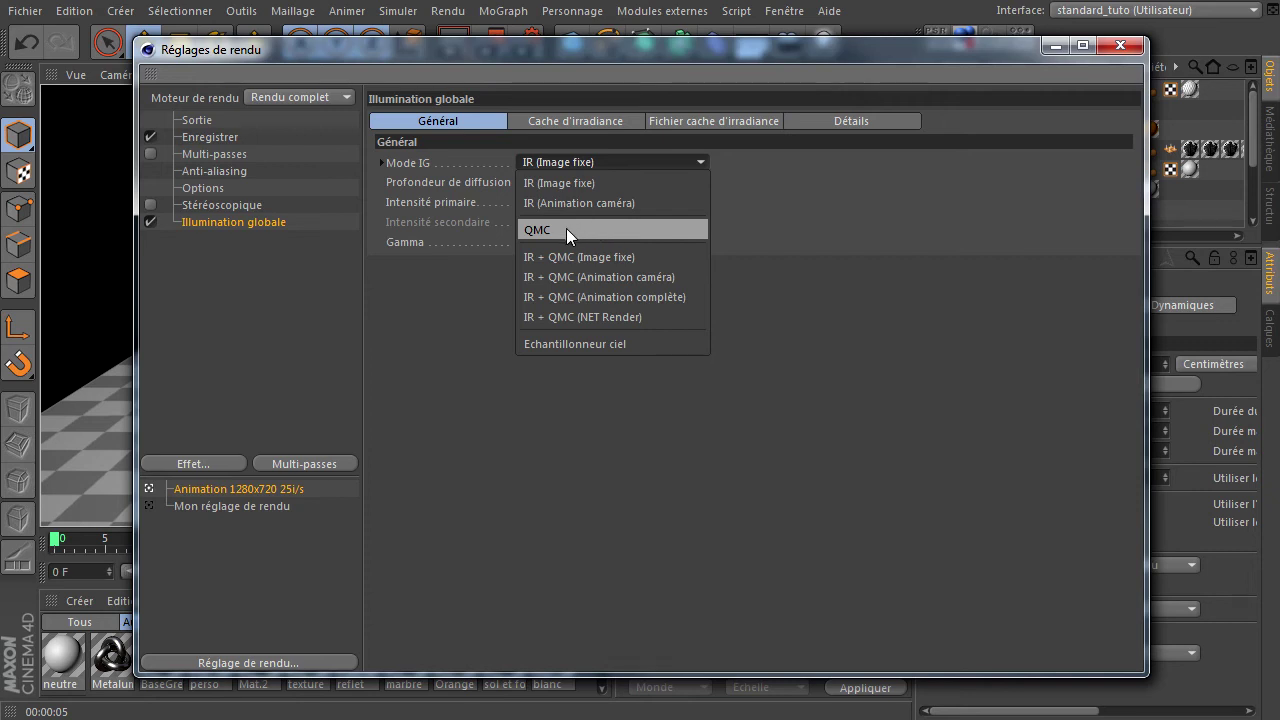
Step: Switch the global illumination mode to QMC and check the cat in the viewport
{"action": "left_click", "coordinate": [622, 228]}
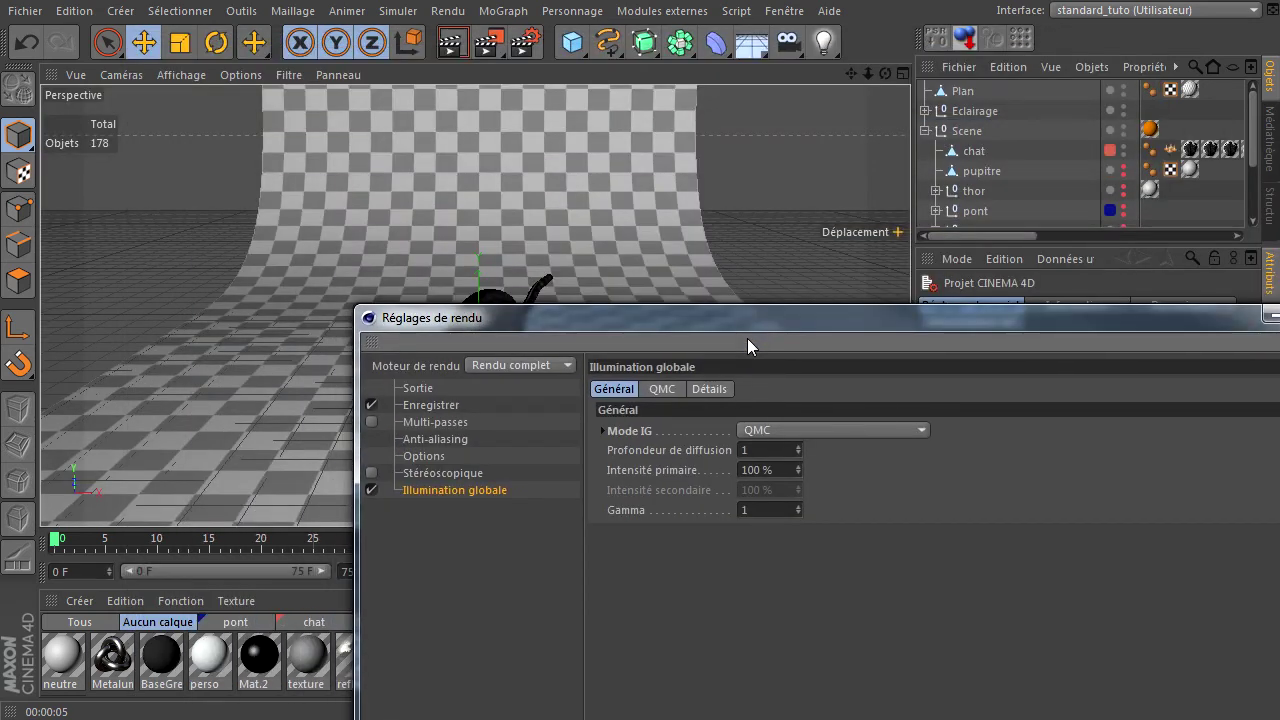
{"action": "left_click_drag", "start_coordinate": [514, 75], "coordinate": [760, 445]}
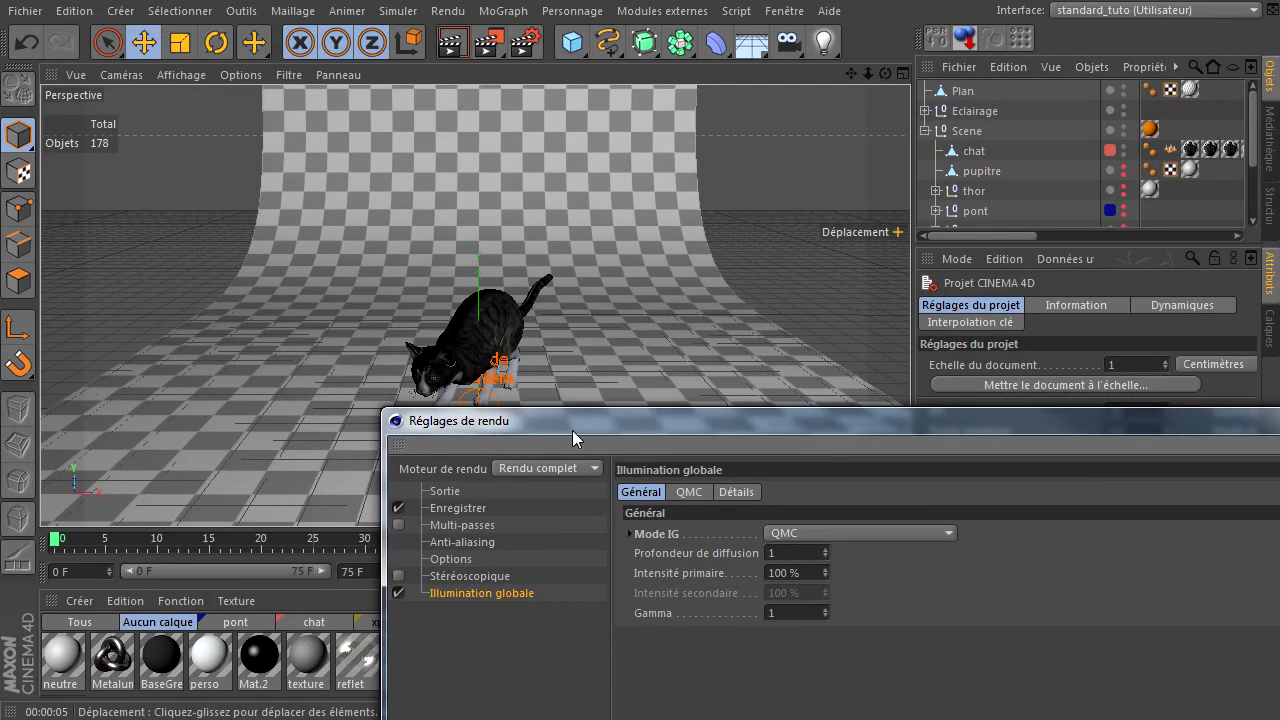
{"action": "mouse_move", "coordinate": [620, 425]}
{"action": "left_mouse_down"}
{"action": "mouse_move", "coordinate": [371, 129]}
{"action": "mouse_move", "coordinate": [396, 61]}
{"action": "left_mouse_up"}
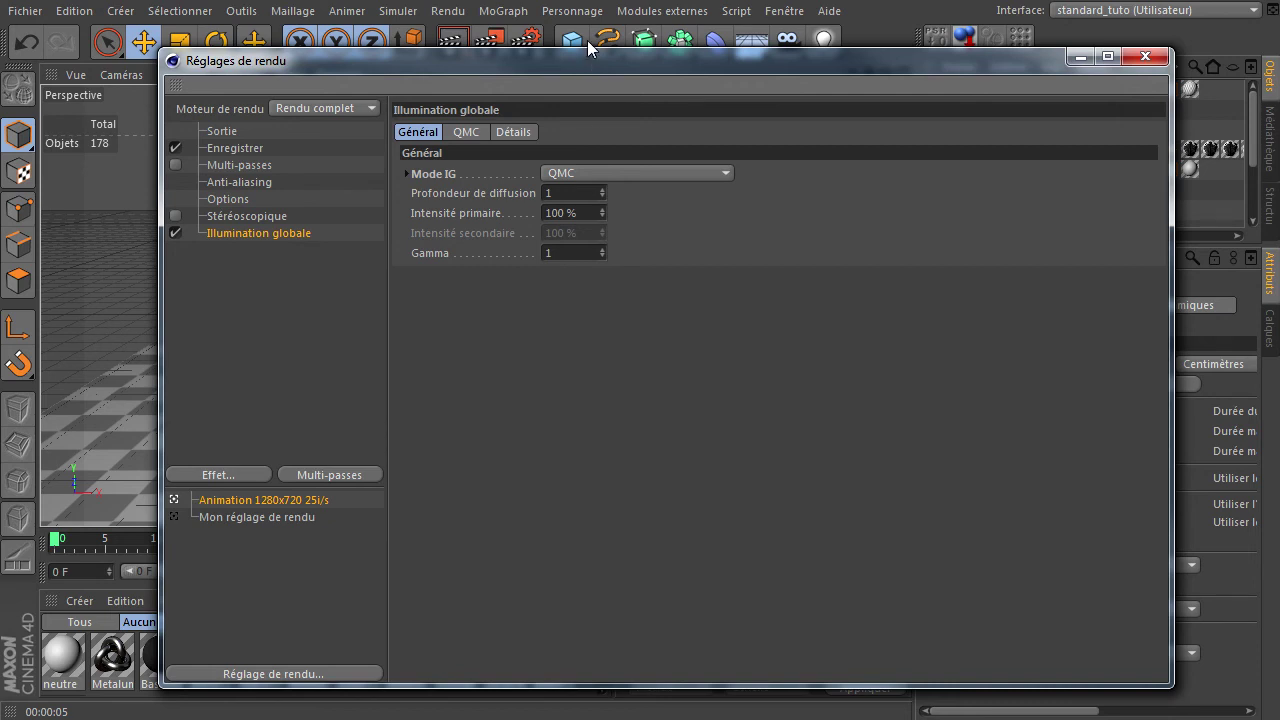
{"action": "left_click_drag", "start_coordinate": [576, 64], "coordinate": [682, 430]}
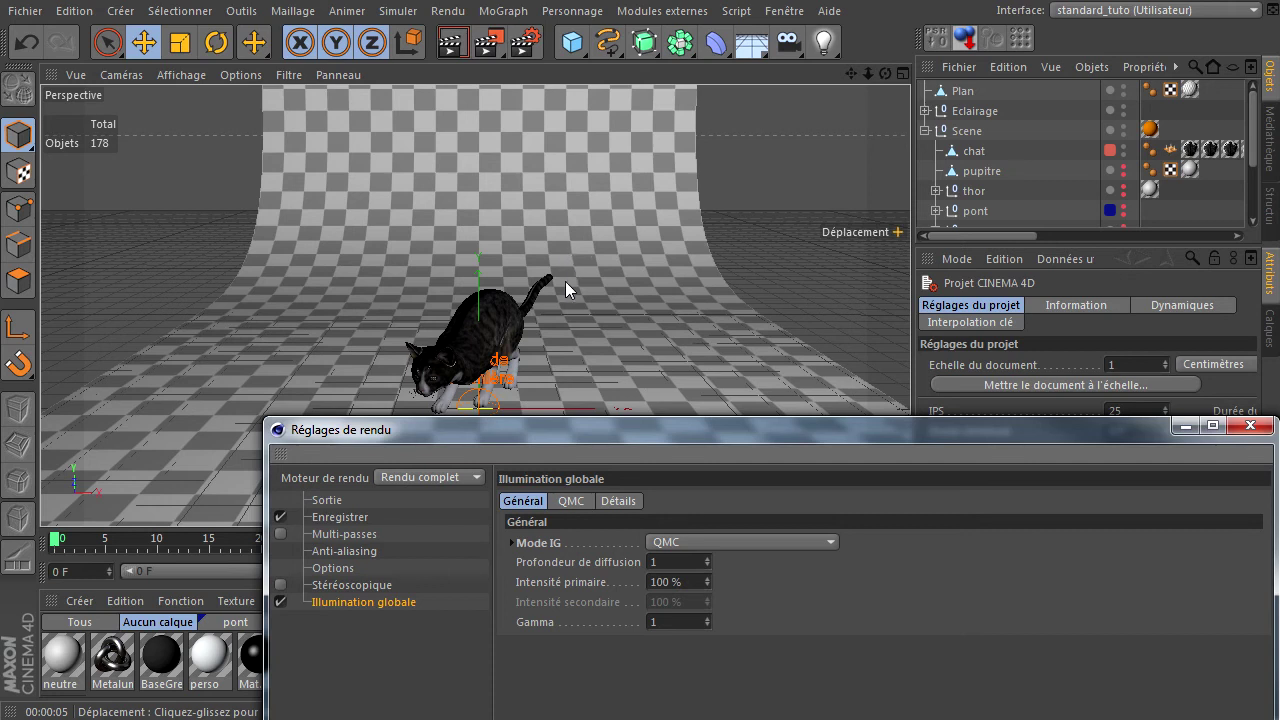
{"action": "left_click_drag", "start_coordinate": [538, 437], "coordinate": [407, 48]}
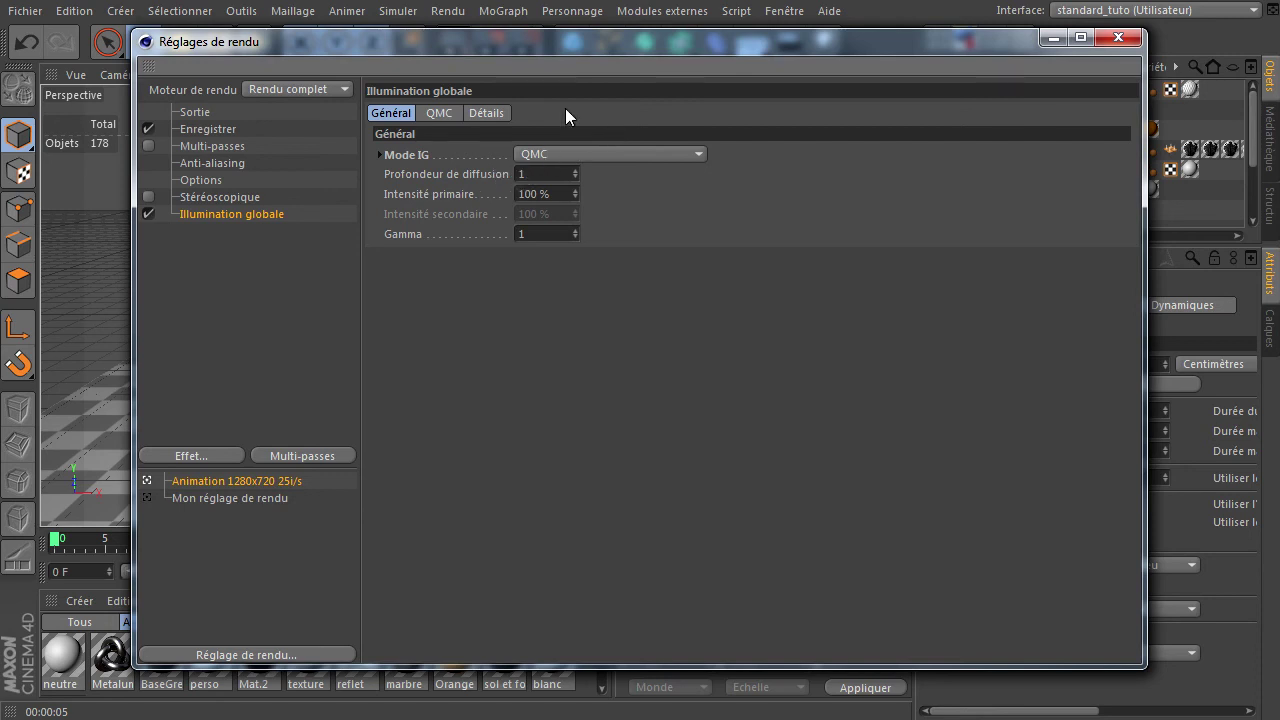
{"action": "mouse_move", "coordinate": [579, 47]}
{"action": "left_mouse_down"}
{"action": "mouse_move", "coordinate": [677, 286]}
{"action": "mouse_move", "coordinate": [675, 165]}
{"action": "left_mouse_up"}
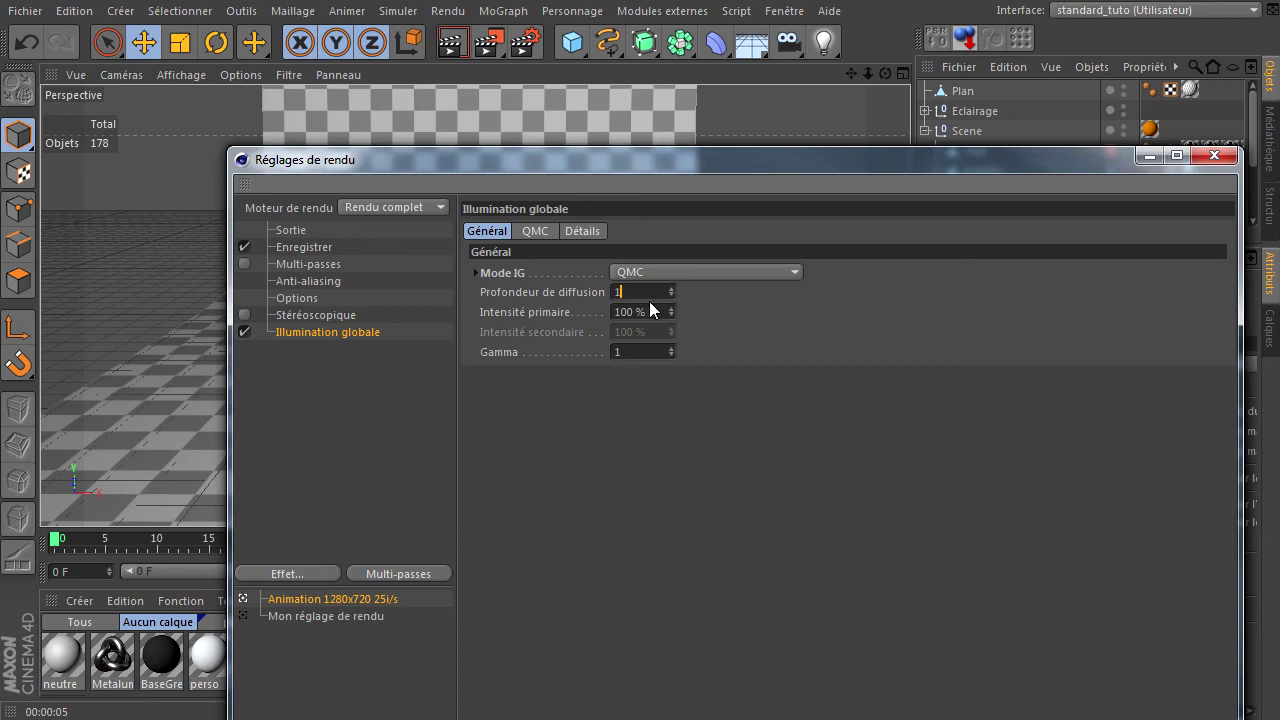
{"action": "left_click_drag", "start_coordinate": [625, 178], "coordinate": [1125, 408]}
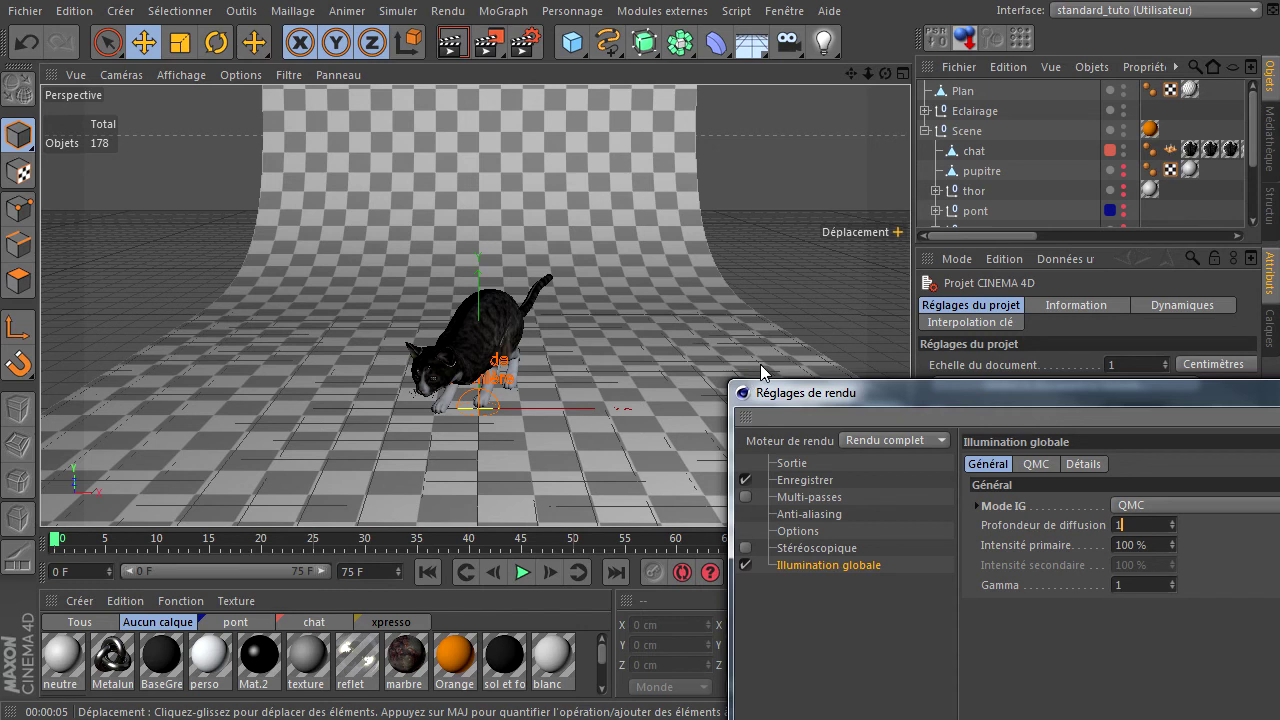
{"action": "left_click_drag", "start_coordinate": [831, 400], "coordinate": [368, 167]}
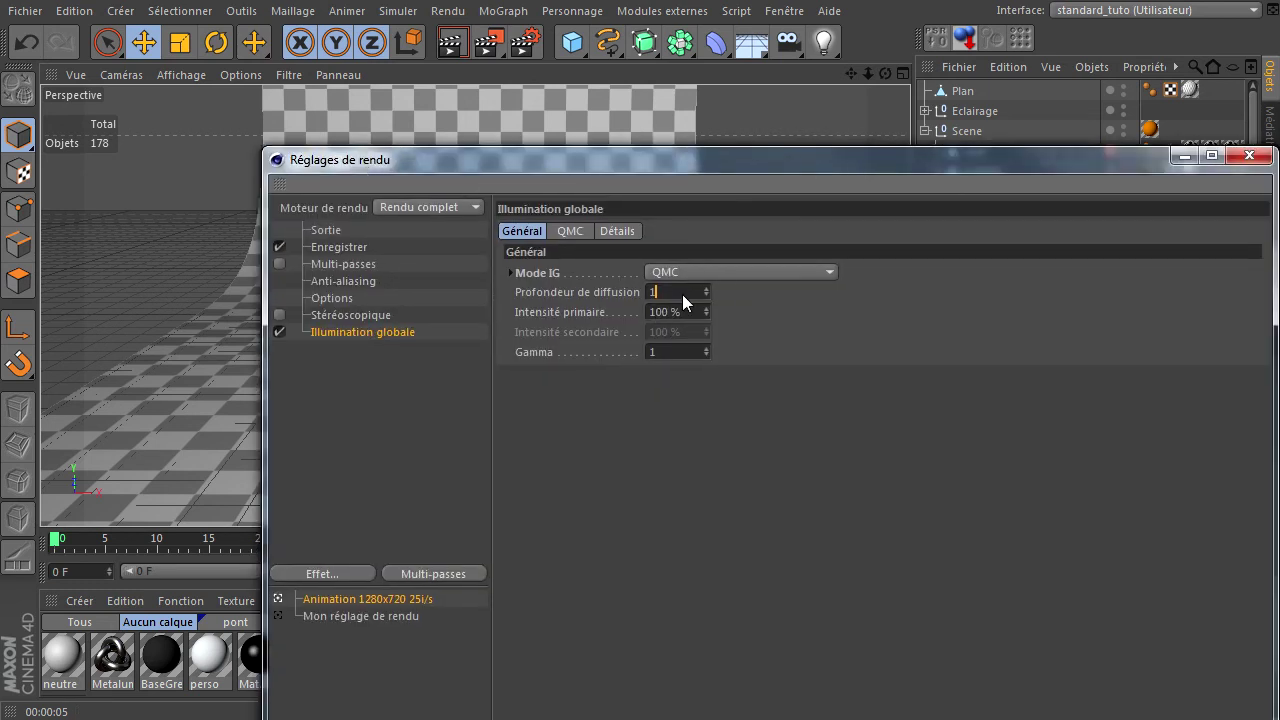
Step: Try a Profondeur de diffusion of 2, then settle on a diffusion depth of 1
{"action": "type", "text": "2"}
{"action": "key", "text": "Return"}
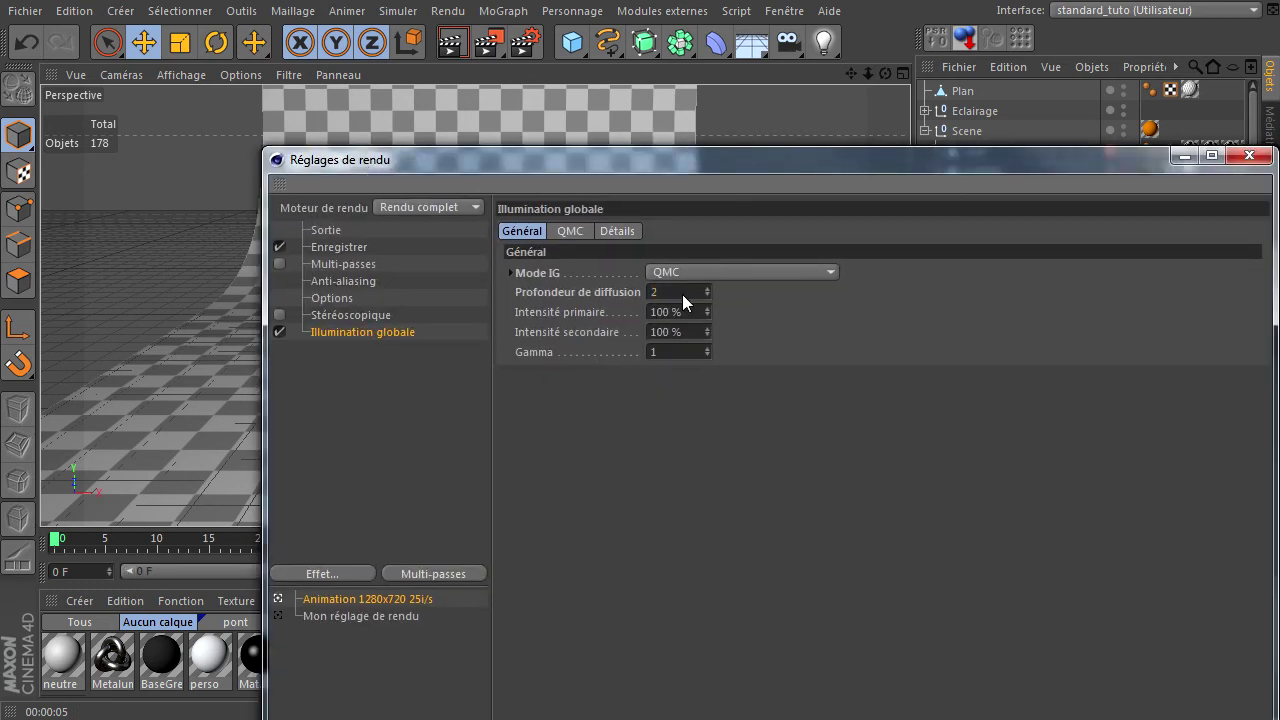
{"action": "left_click_drag", "start_coordinate": [673, 167], "coordinate": [835, 415]}
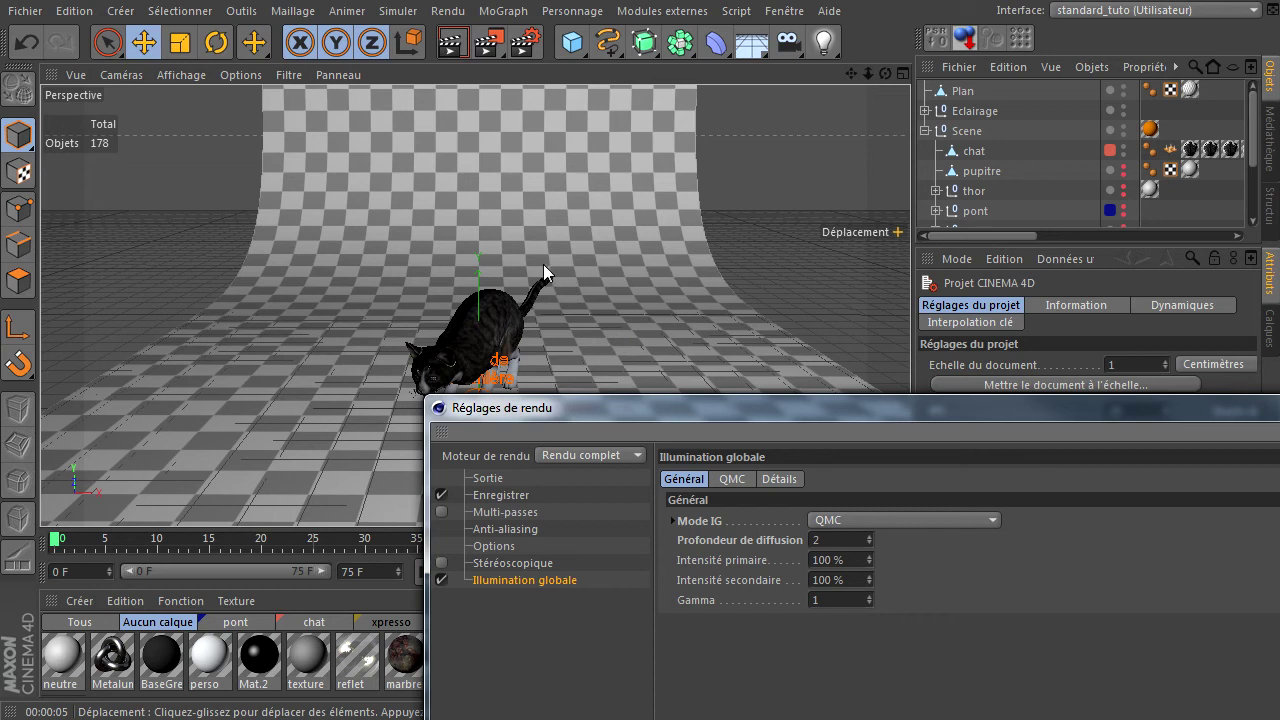
{"action": "left_click", "coordinate": [830, 541]}
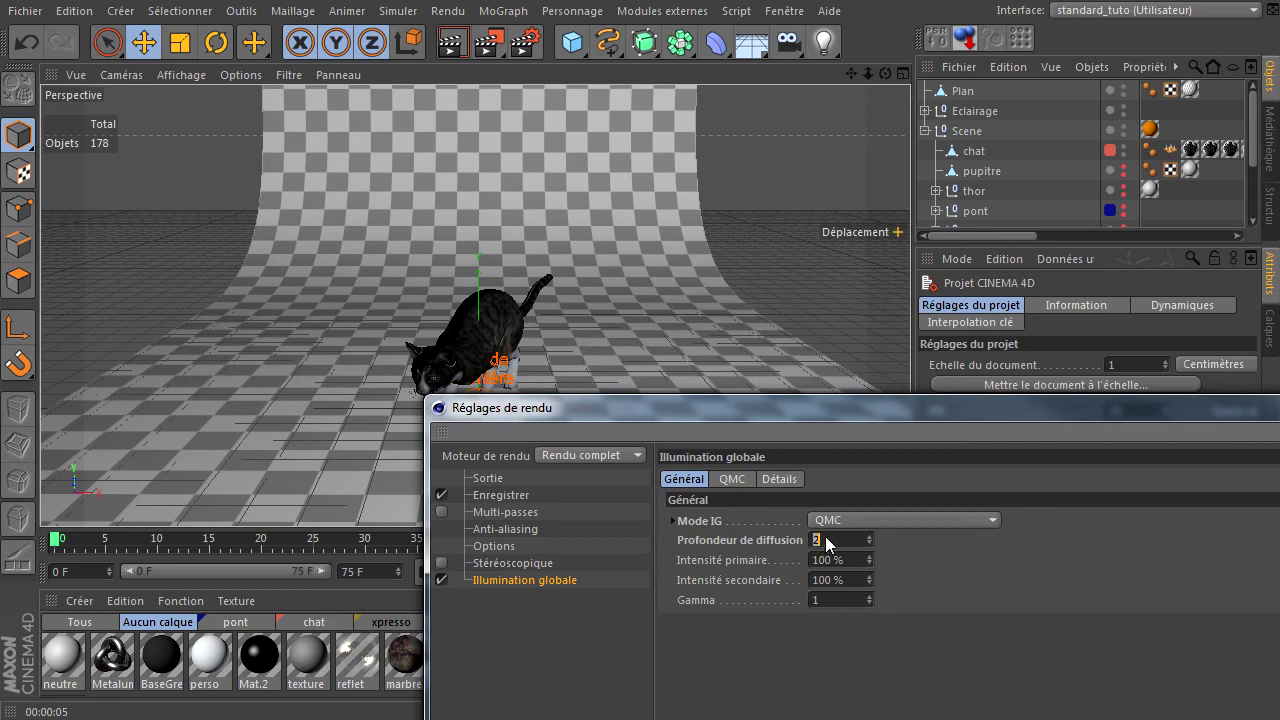
{"action": "type", "text": "1"}
{"action": "key", "text": "Return"}
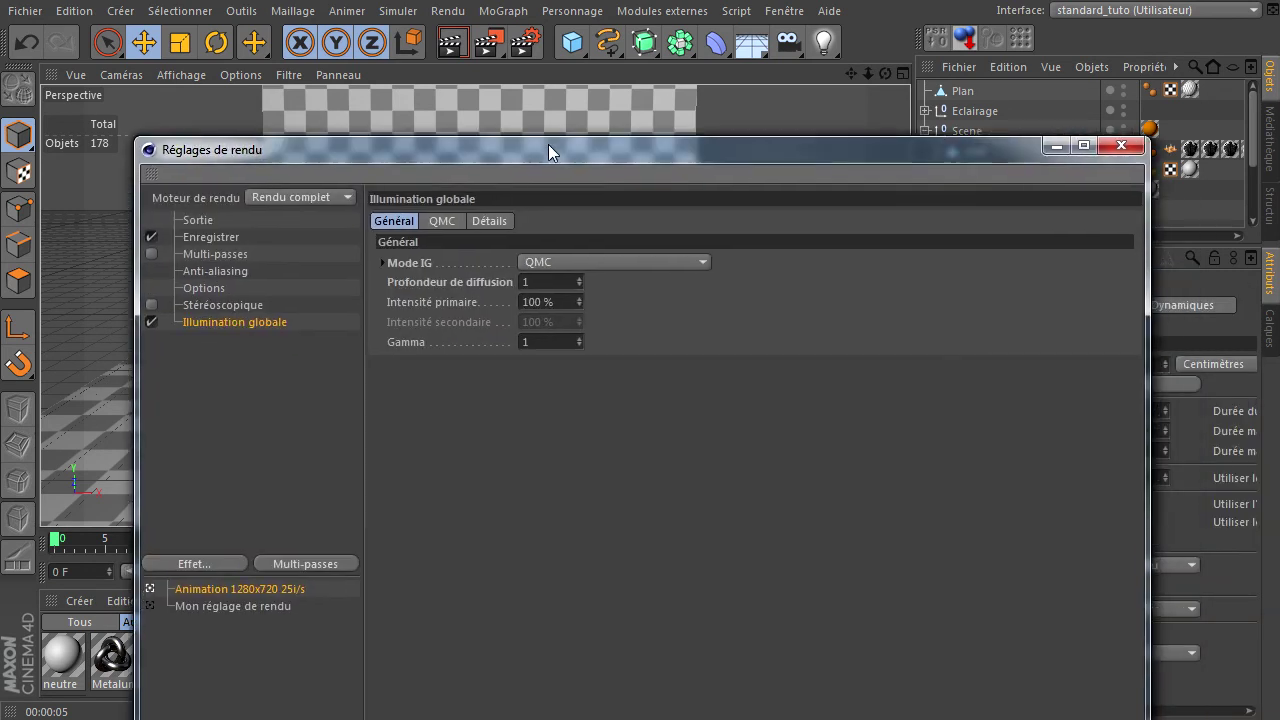
{"action": "left_click_drag", "start_coordinate": [838, 408], "coordinate": [574, 113]}
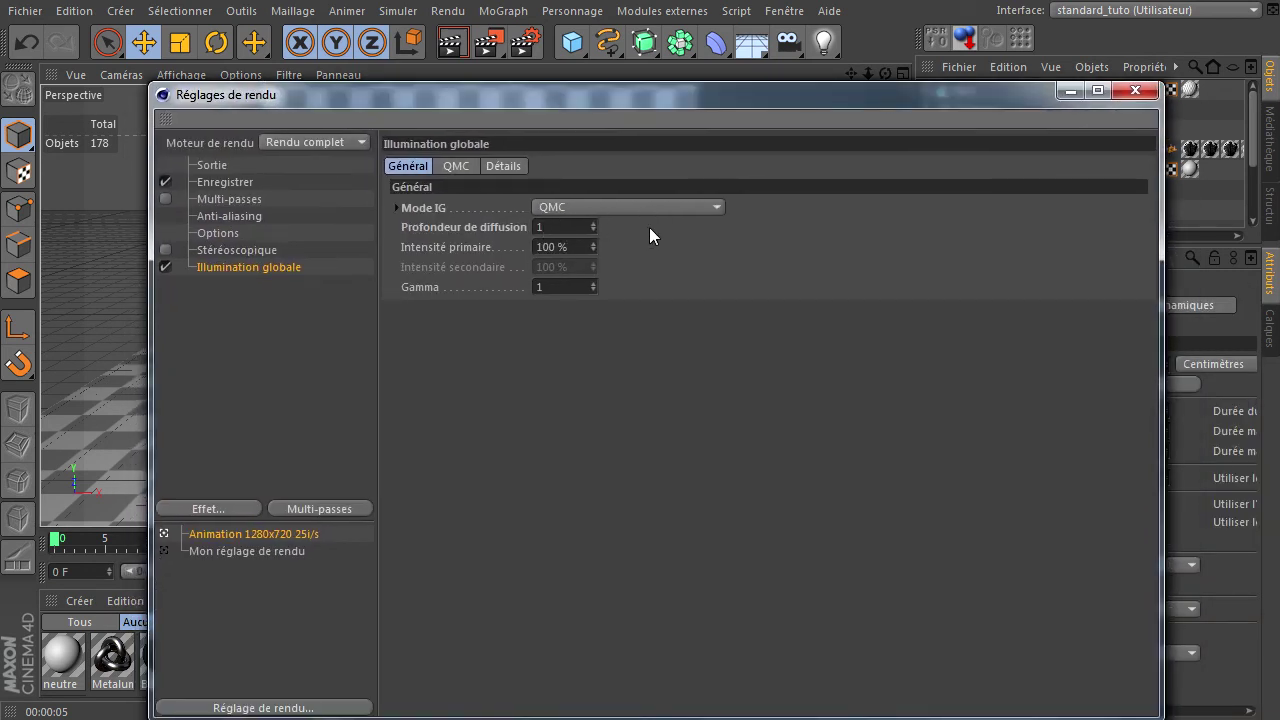
{"action": "left_click_drag", "start_coordinate": [652, 101], "coordinate": [650, 69]}
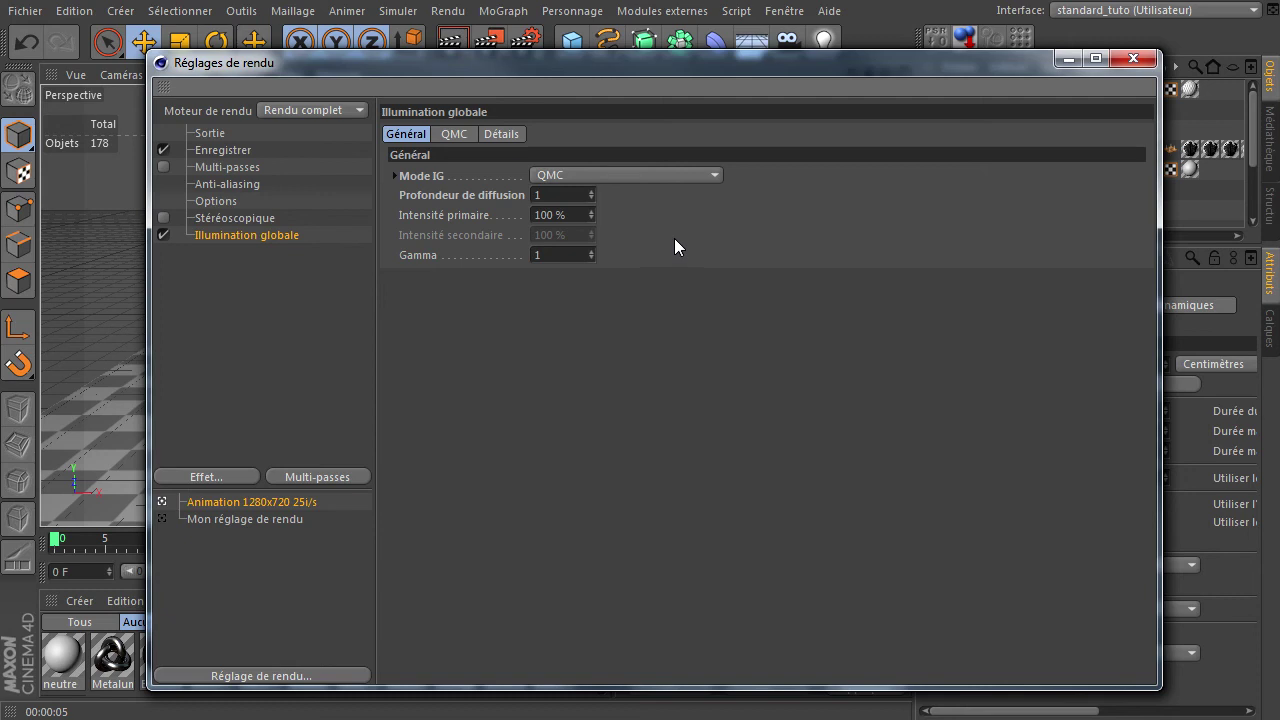
Step: Review the QMC and detail GI pages, then set Mode IG back to IR (Image fixe)
{"action": "left_click", "coordinate": [456, 134]}
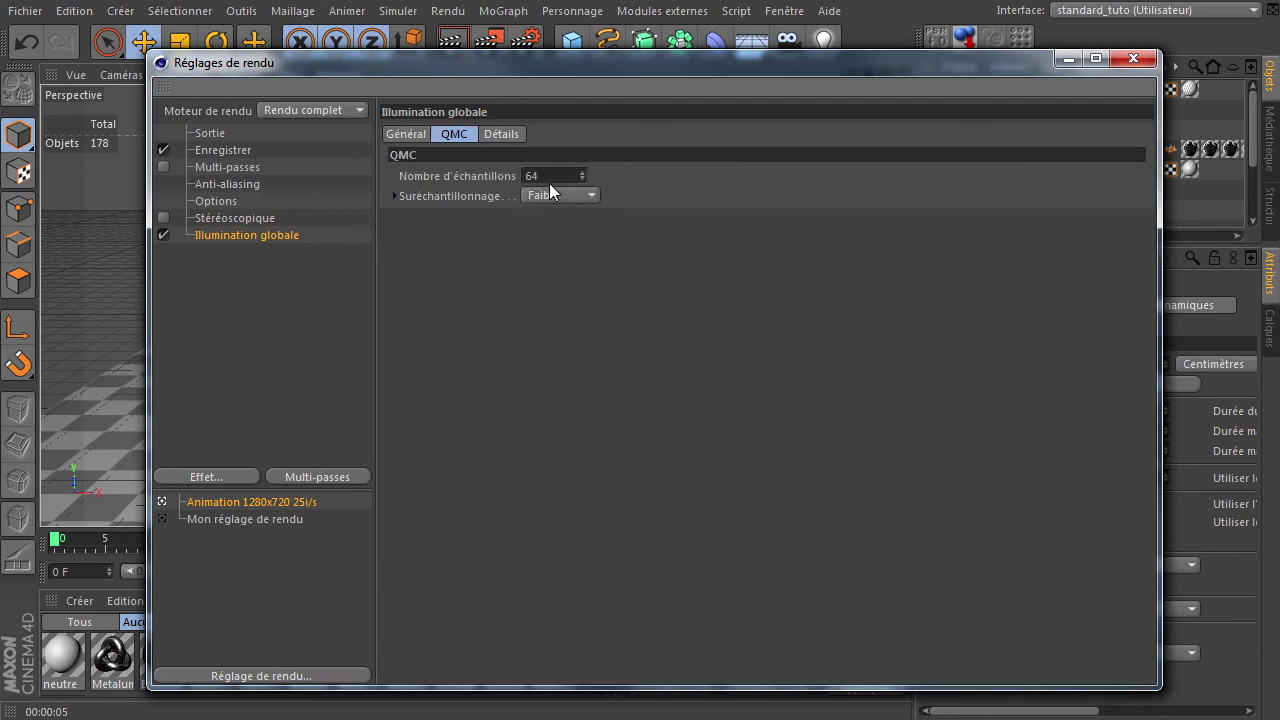
{"action": "left_click", "coordinate": [503, 135]}
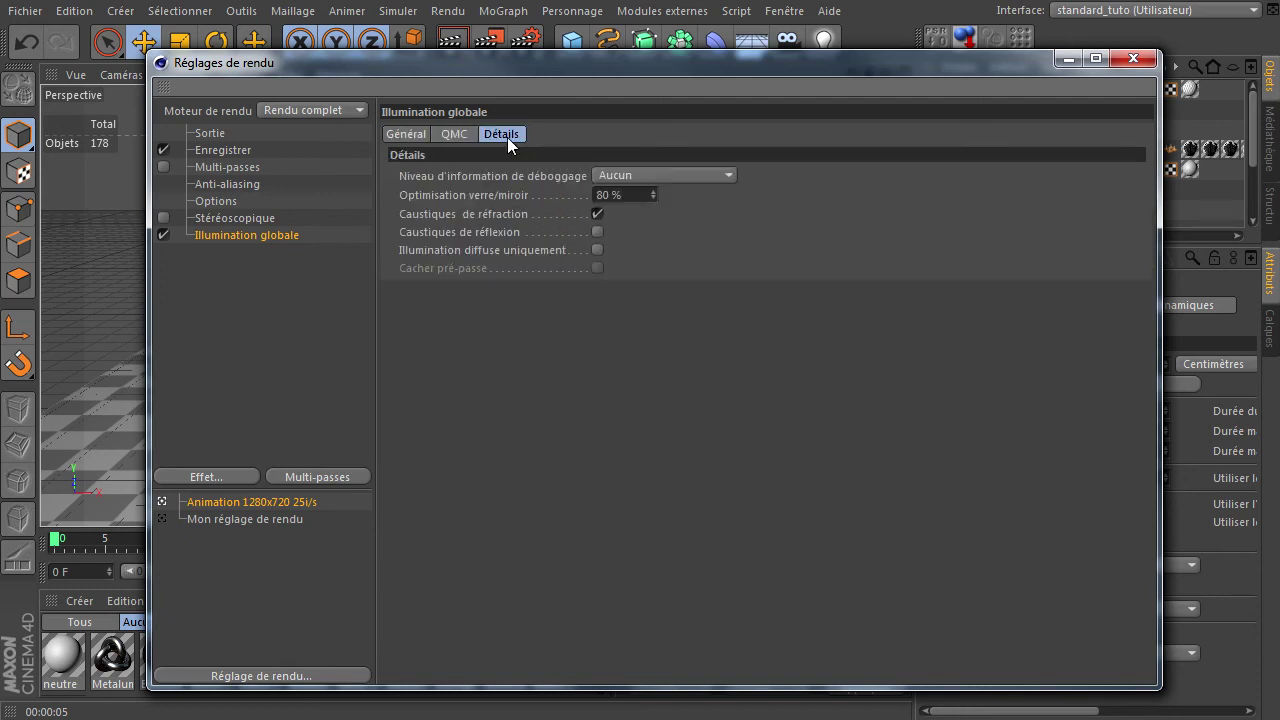
{"action": "left_click", "coordinate": [457, 133]}
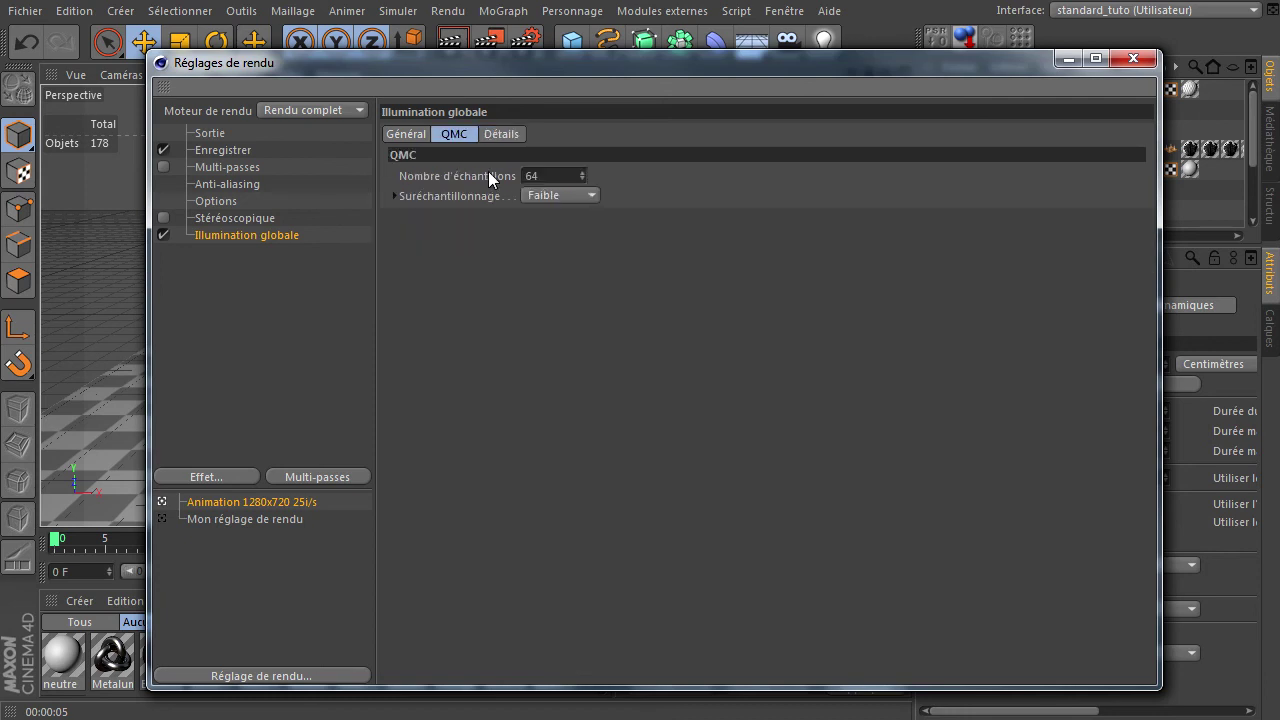
{"action": "left_click", "coordinate": [408, 134]}
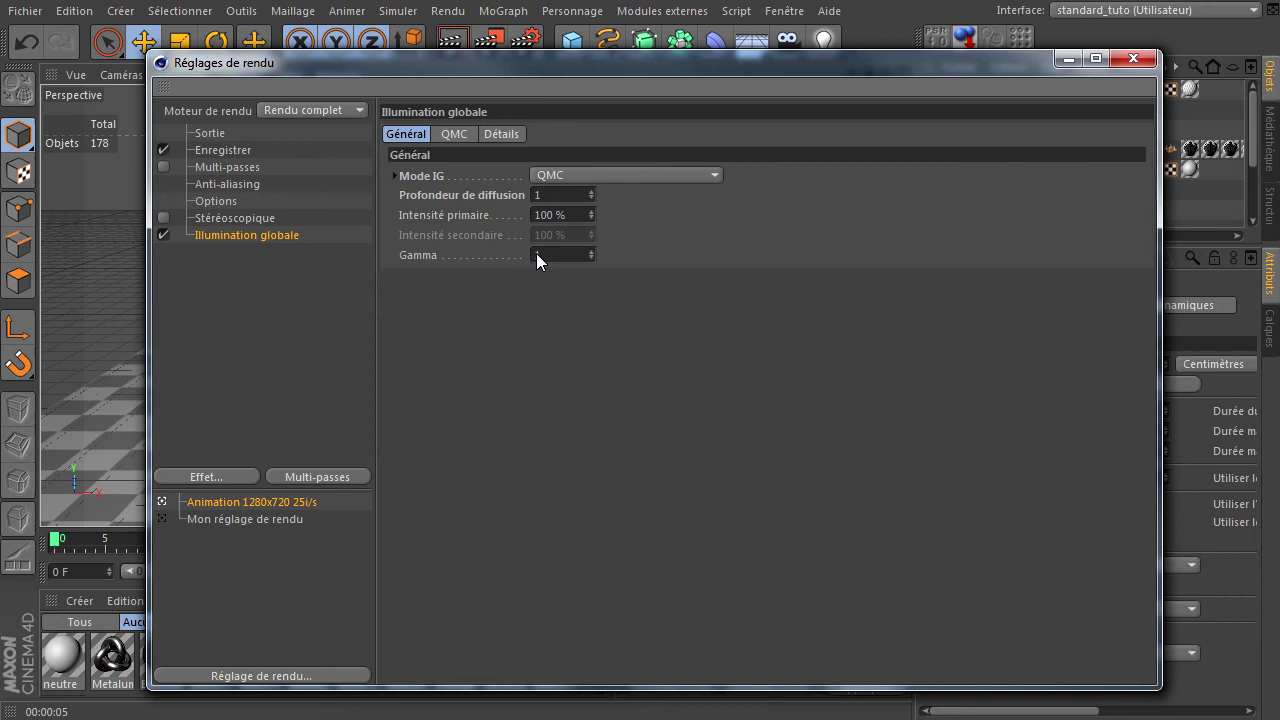
{"action": "left_click", "coordinate": [619, 178]}
{"action": "left_click", "coordinate": [615, 195]}
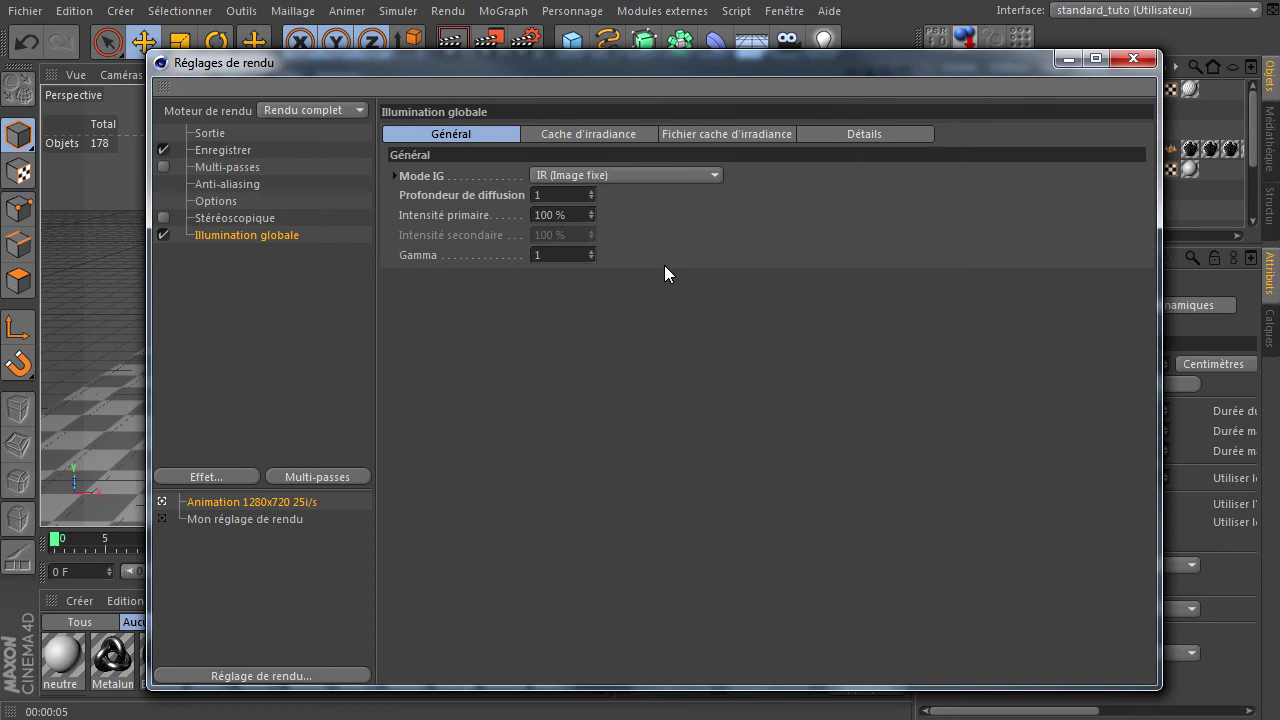
Step: Test-render the cat scene with IR global illumination, then bring Render Settings back (Ctrl+B)
{"action": "left_click_drag", "start_coordinate": [724, 71], "coordinate": [1279, 360]}
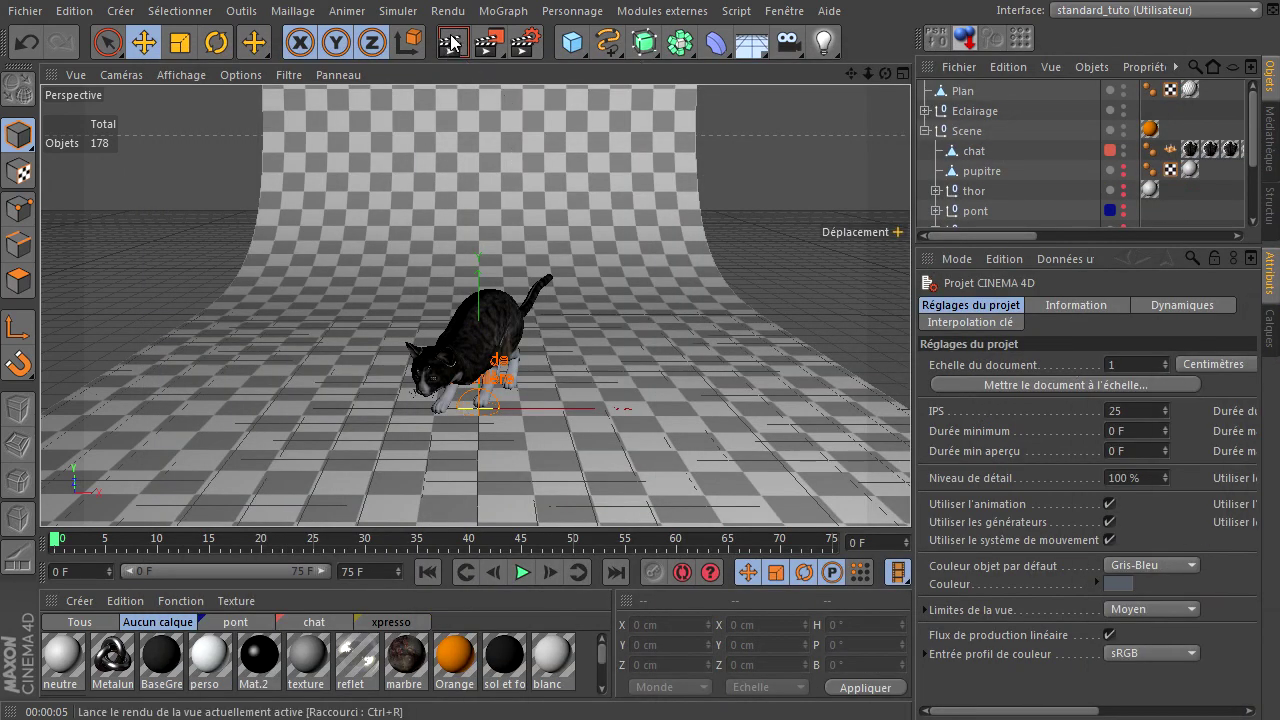
{"action": "left_click", "coordinate": [451, 41]}
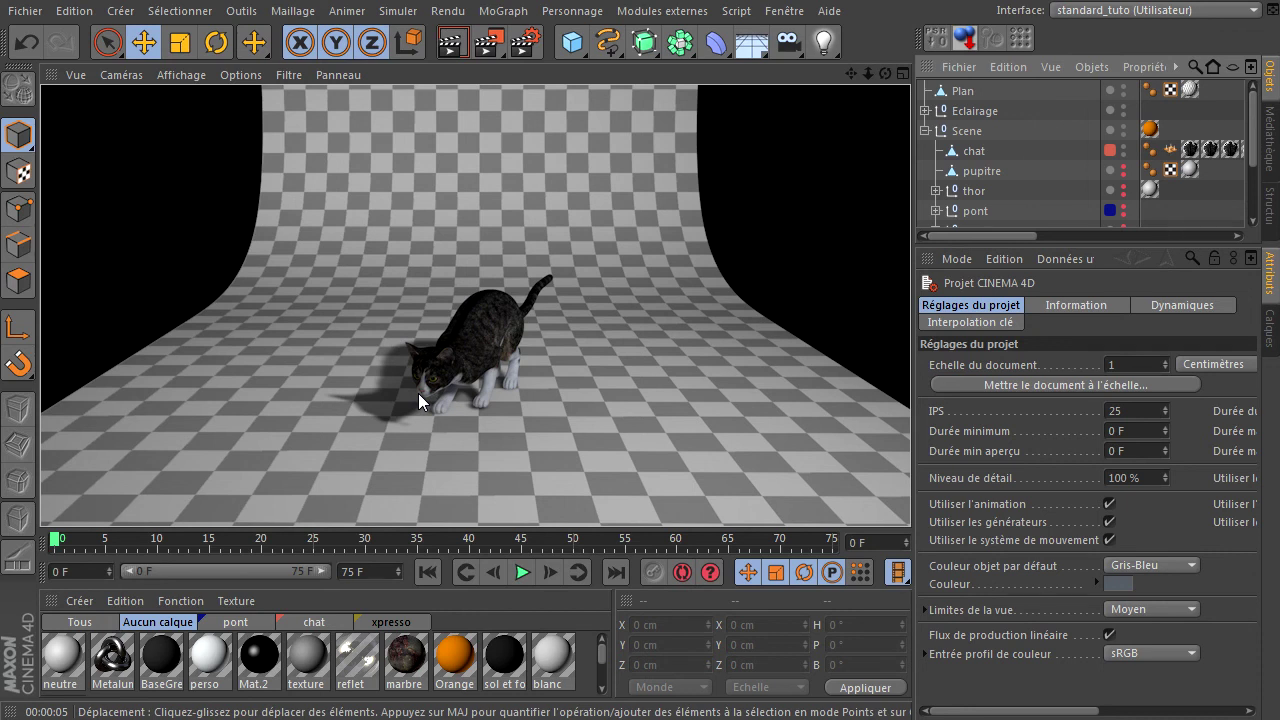
{"action": "key", "text": "ctrl+b"}
{"action": "left_click_drag", "start_coordinate": [462, 103], "coordinate": [455, 73]}
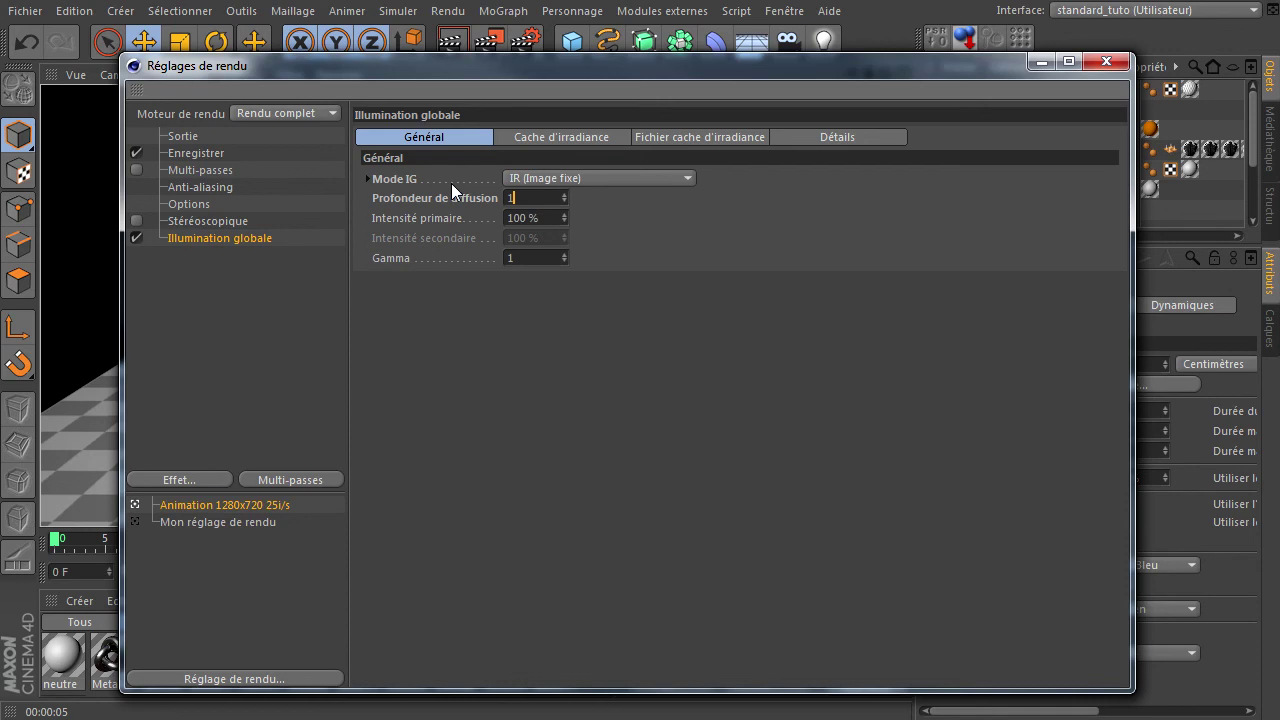
Step: In the Irradiance Cache settings, set stochastic samples to Basse after trying the Moyenne preset
{"action": "left_click", "coordinate": [594, 137]}
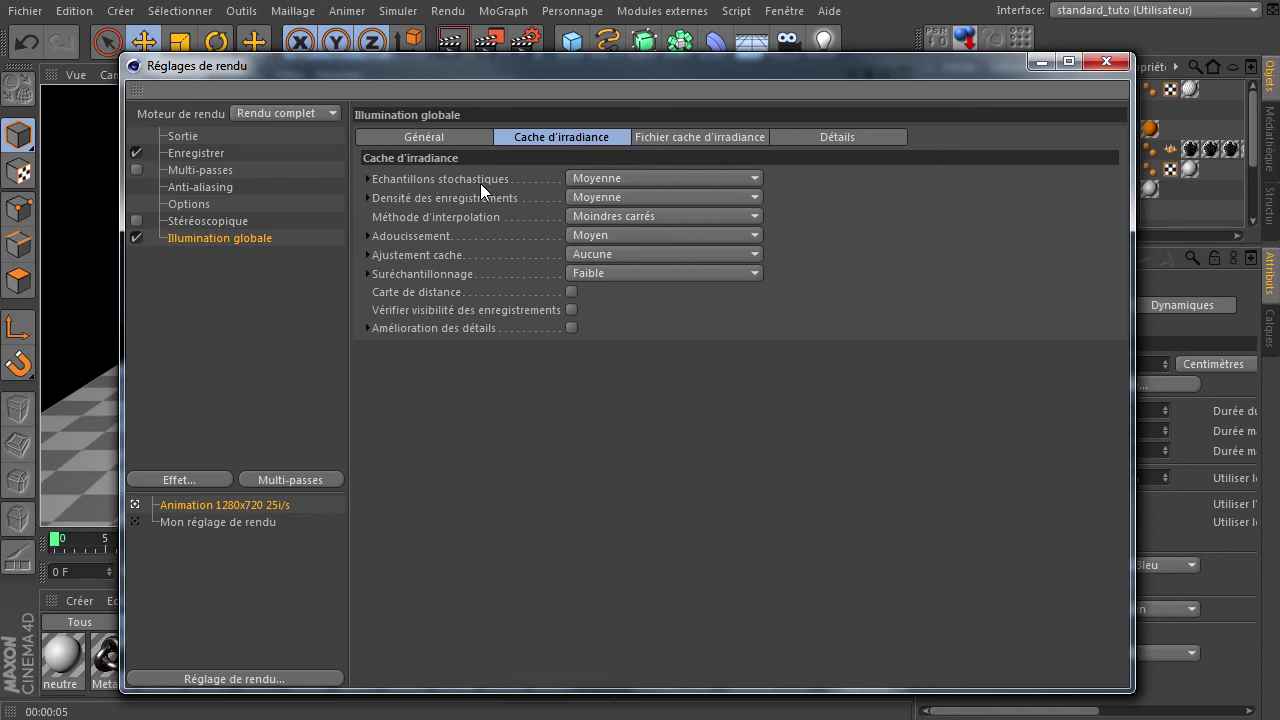
{"action": "left_click", "coordinate": [580, 180]}
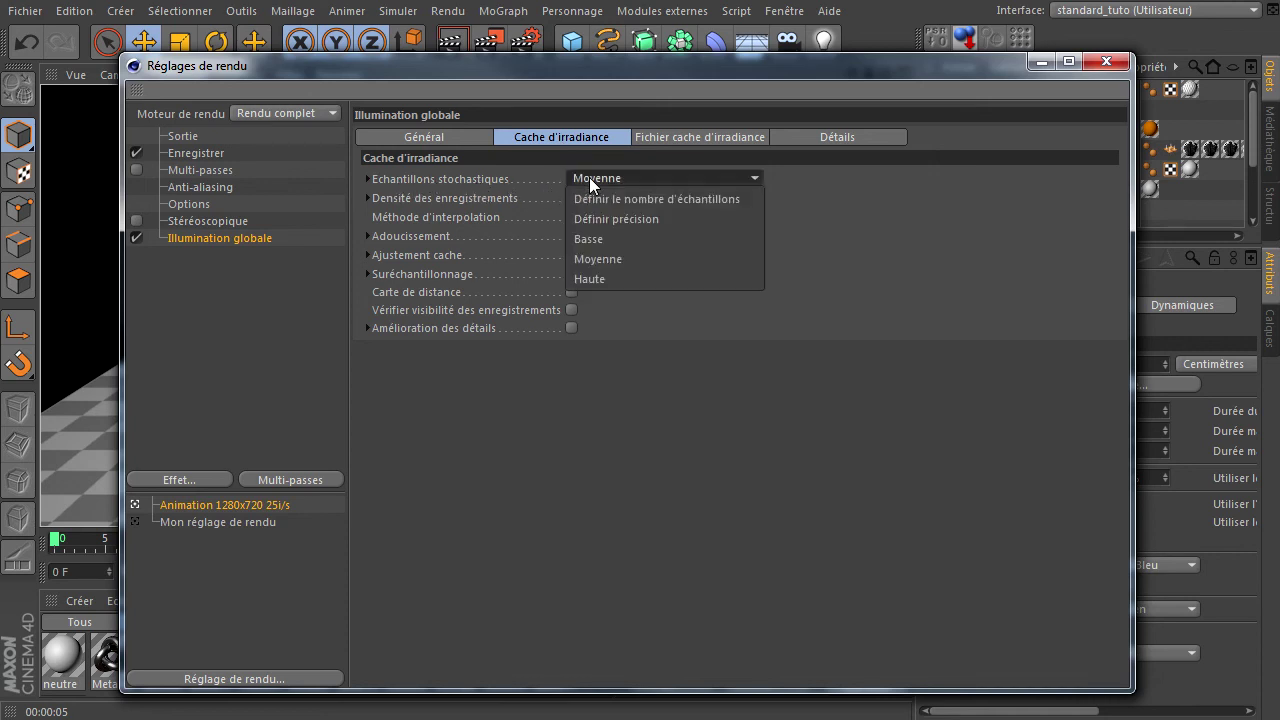
{"action": "left_click", "coordinate": [591, 236]}
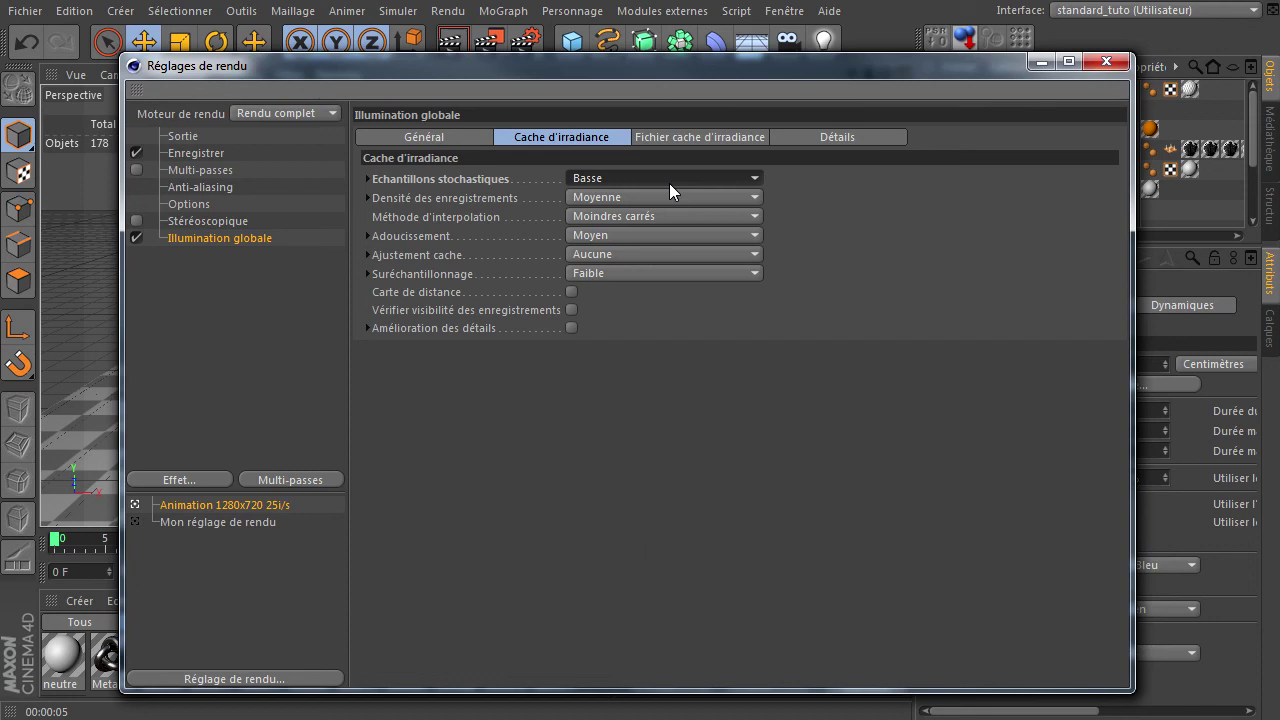
{"action": "left_click", "coordinate": [367, 180]}
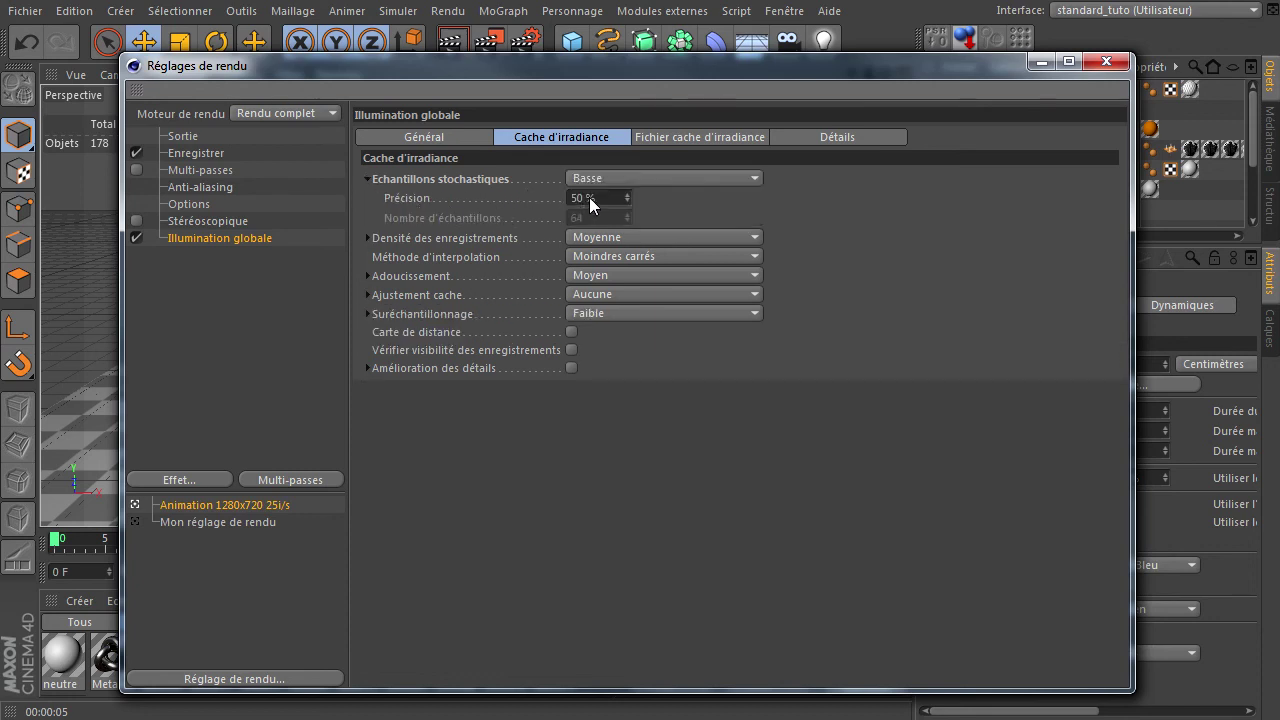
{"action": "left_click", "coordinate": [651, 178]}
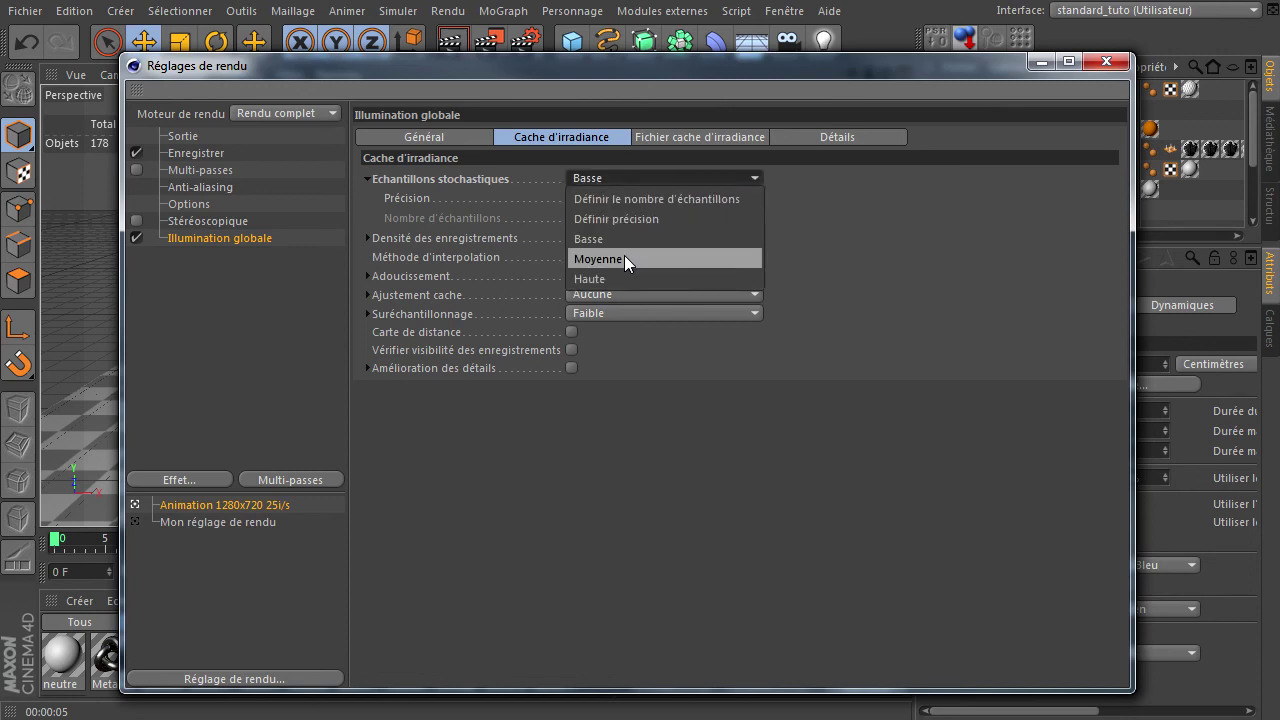
{"action": "left_click", "coordinate": [624, 258]}
{"action": "left_click", "coordinate": [647, 178]}
{"action": "left_click", "coordinate": [607, 237]}
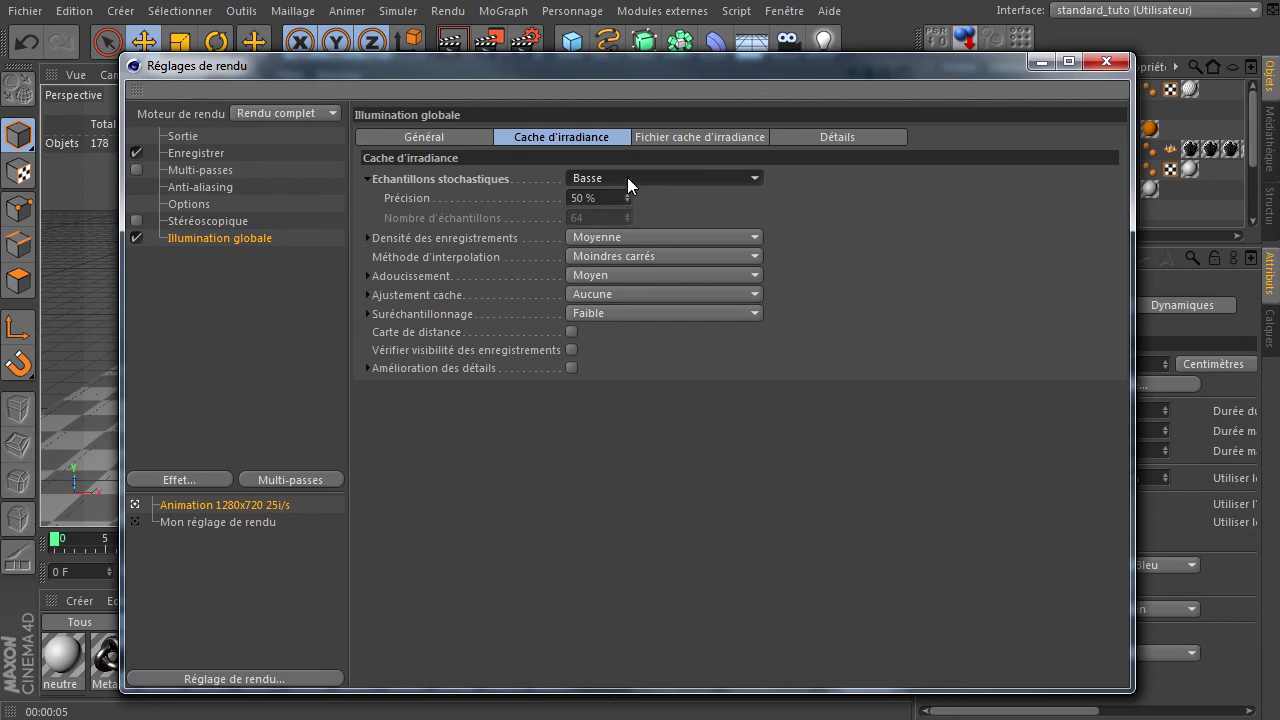
Step: Try the custom sample count and Haute presets, then settle stochastic samples on Basse at 50% precision
{"action": "left_click", "coordinate": [627, 177]}
{"action": "left_click", "coordinate": [620, 280]}
{"action": "left_click", "coordinate": [644, 179]}
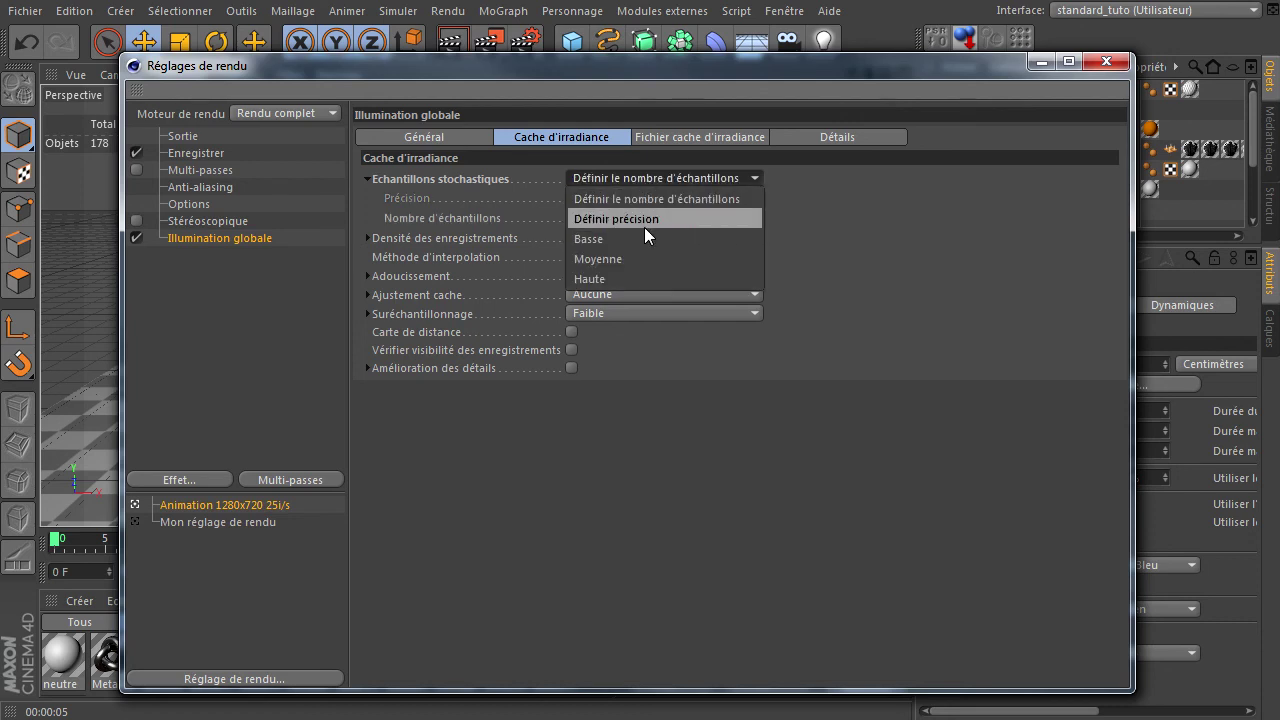
{"action": "left_click", "coordinate": [641, 279]}
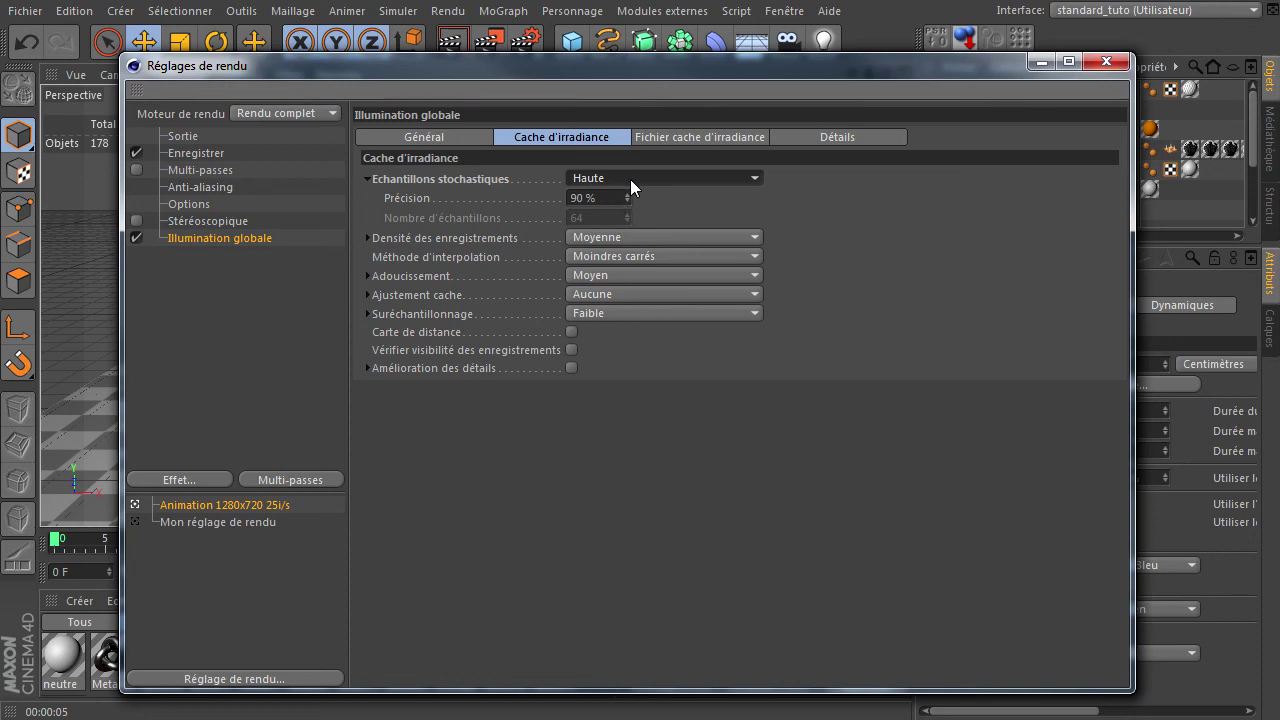
{"action": "left_click", "coordinate": [630, 179]}
{"action": "left_click", "coordinate": [633, 235]}
{"action": "left_click", "coordinate": [601, 198]}
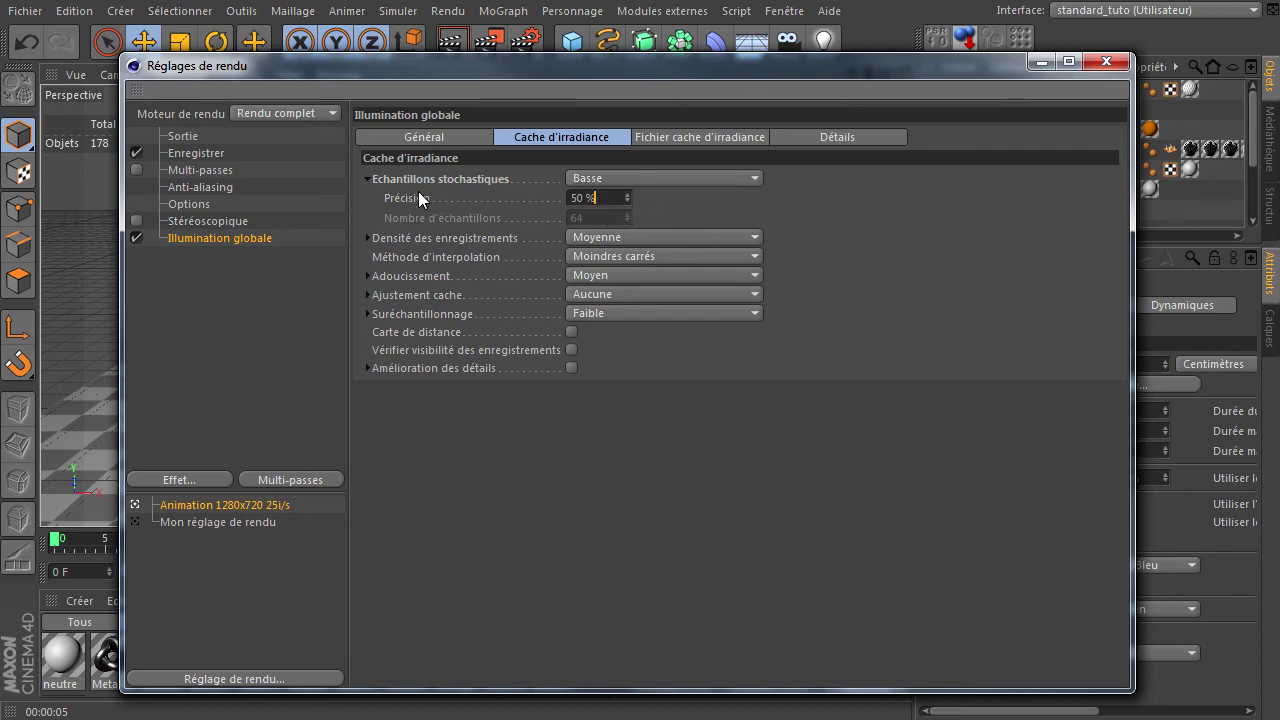
{"action": "left_click", "coordinate": [368, 181]}
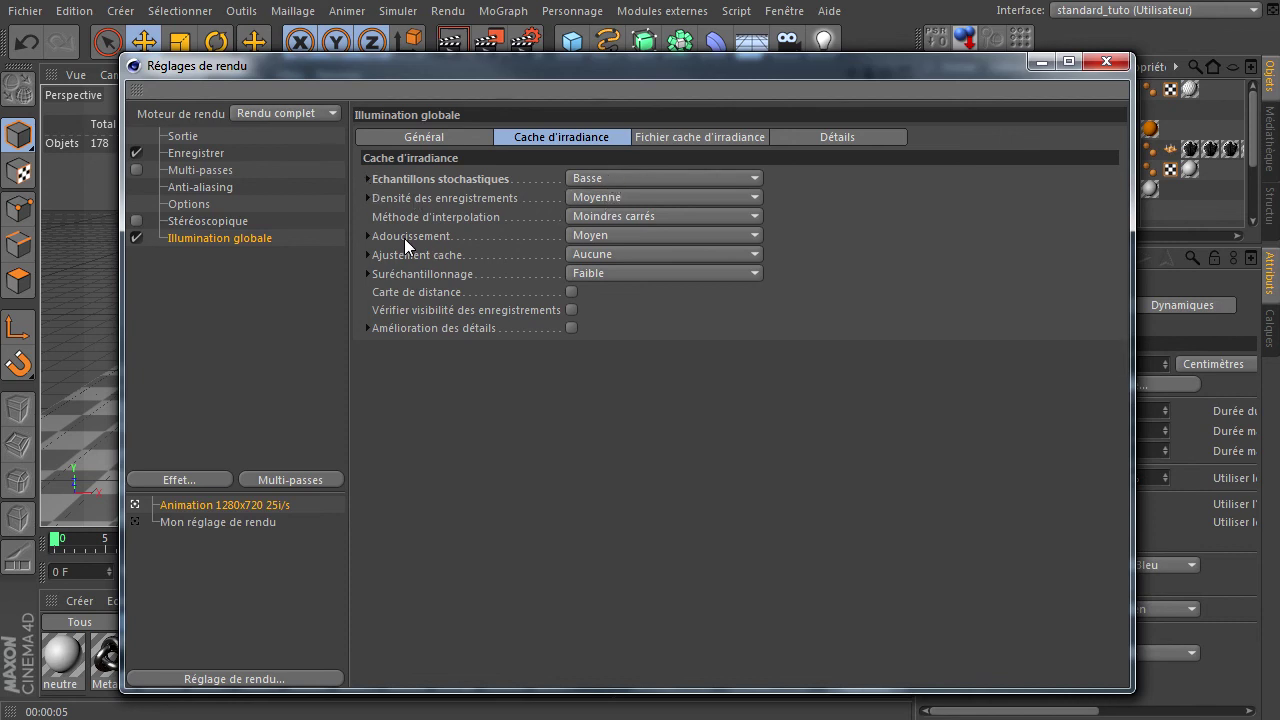
Step: Set record density to Basse, compare its min/max rates with Haute, then revert to Basse
{"action": "left_click", "coordinate": [603, 198]}
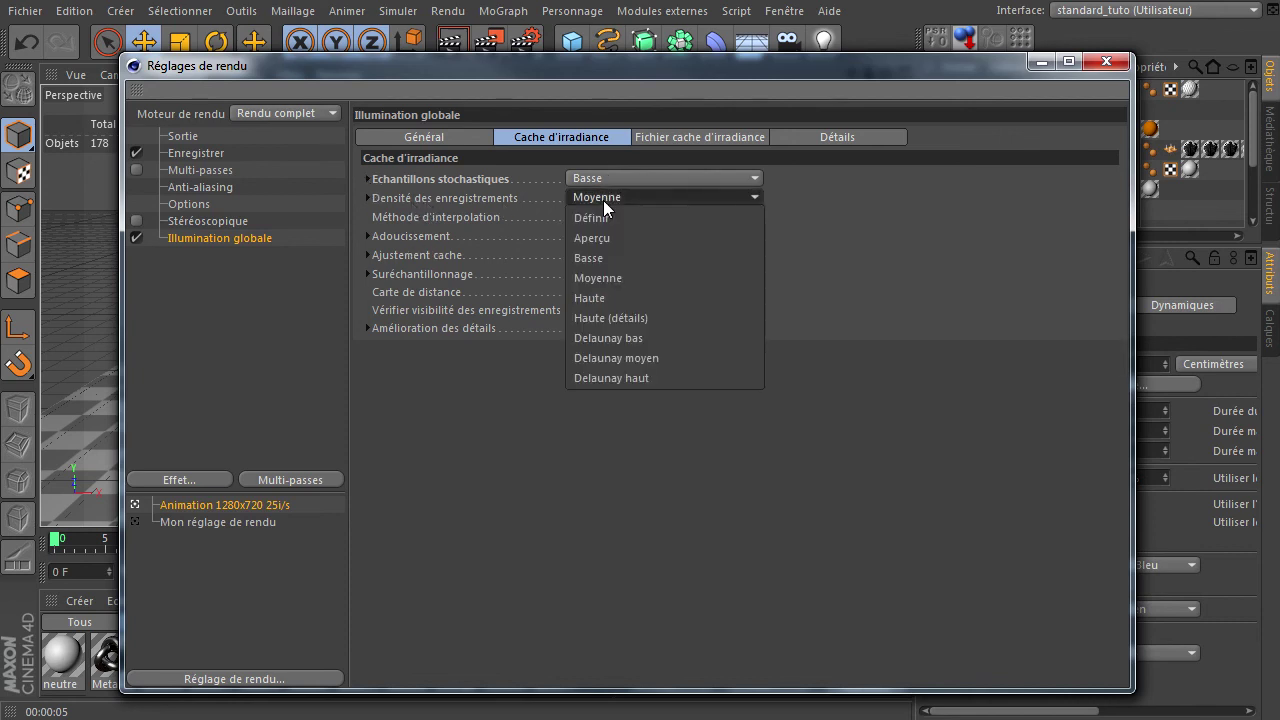
{"action": "left_click", "coordinate": [597, 257]}
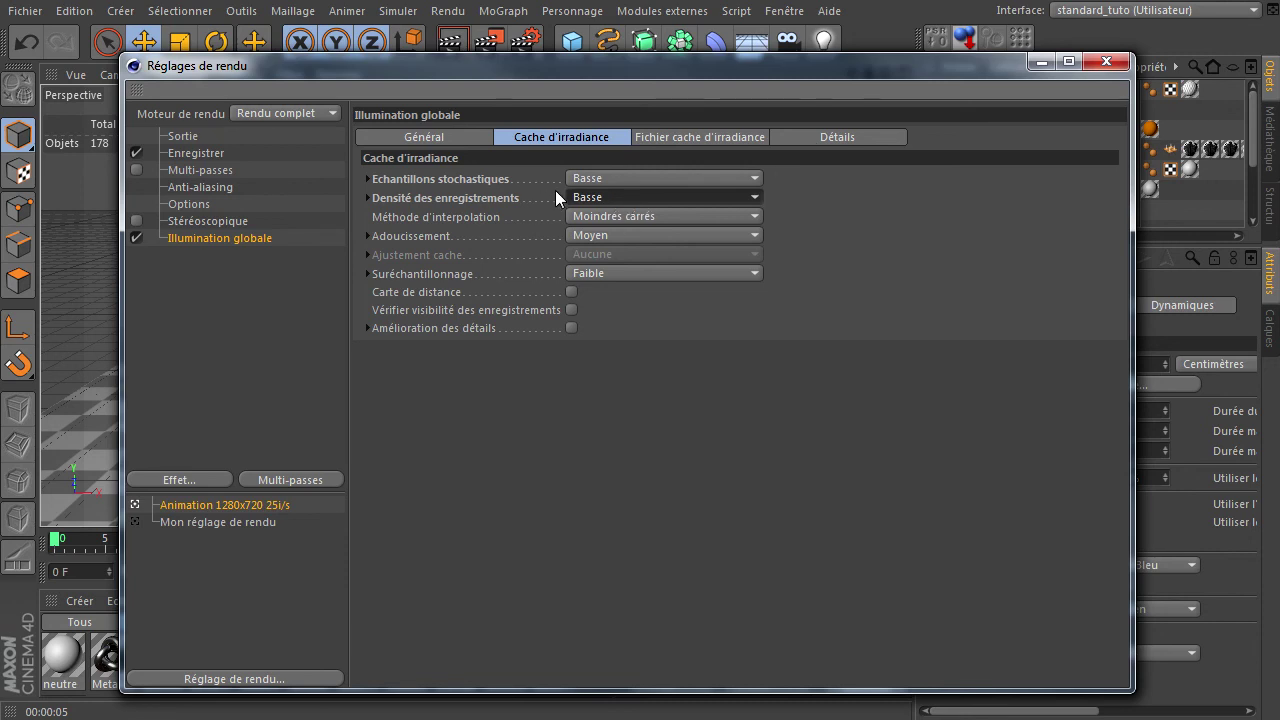
{"action": "left_click", "coordinate": [369, 199]}
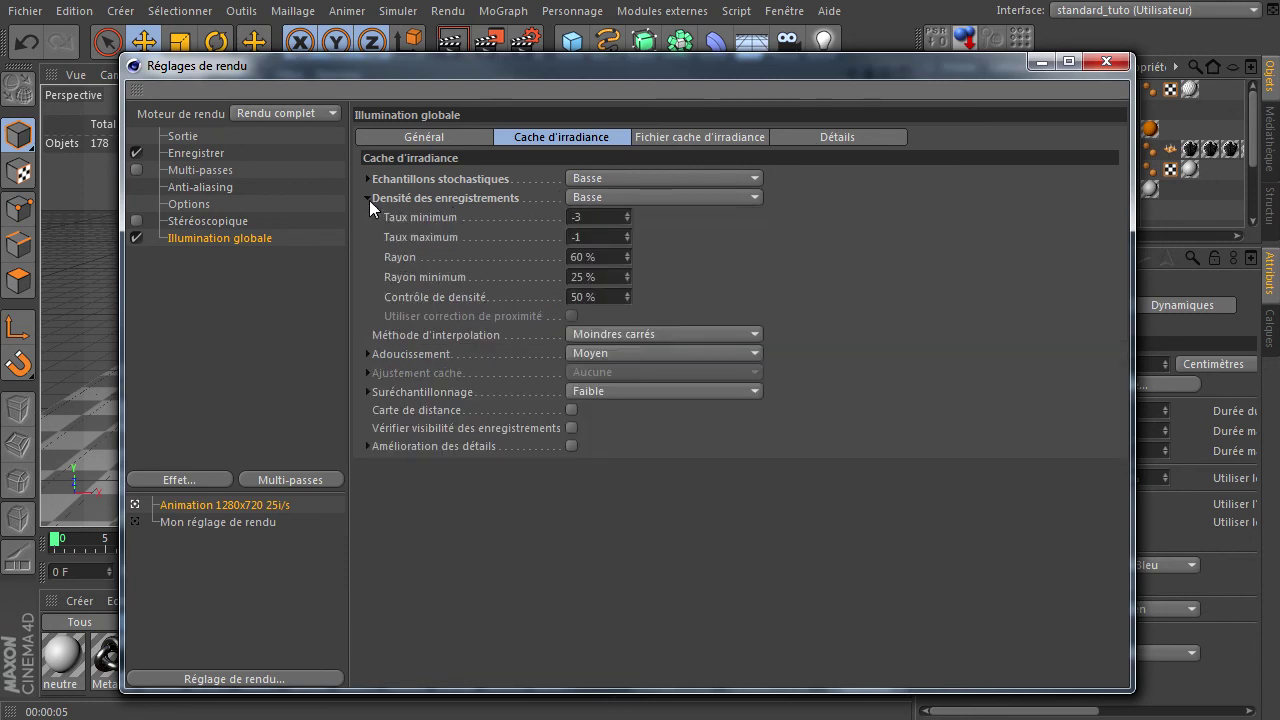
{"action": "left_click", "coordinate": [583, 230]}
{"action": "left_click", "coordinate": [630, 195]}
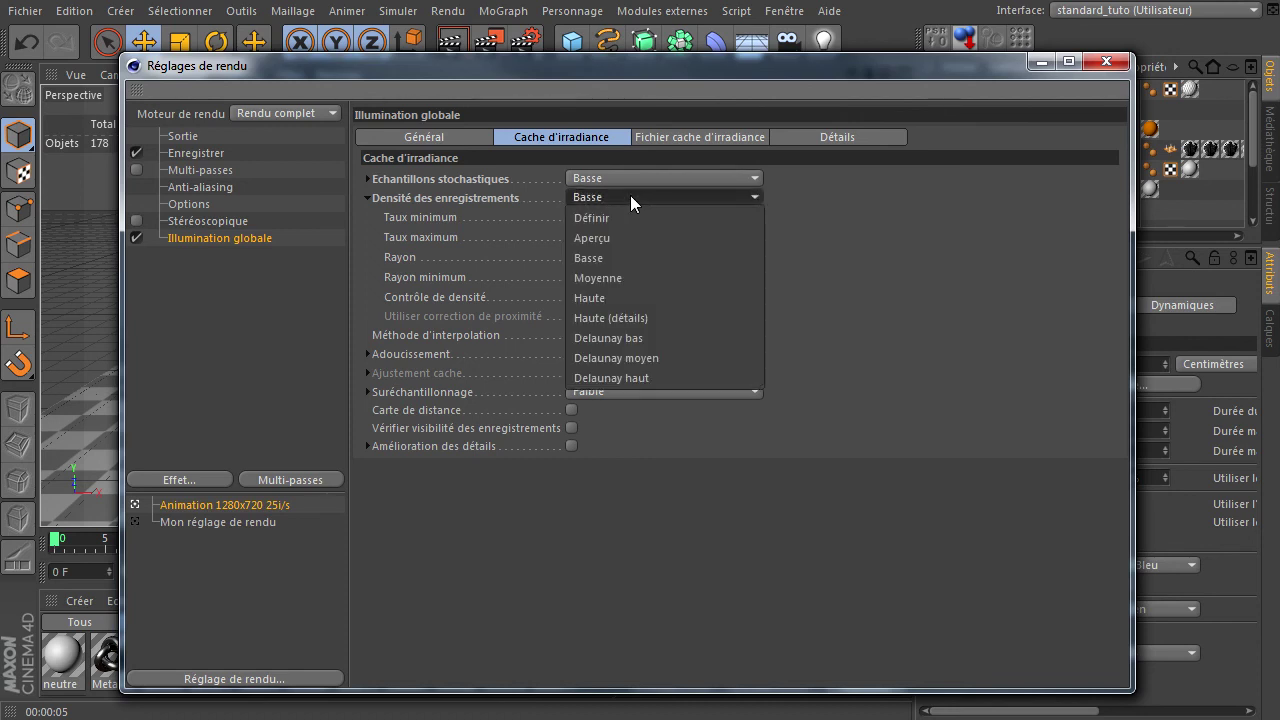
{"action": "left_click", "coordinate": [628, 298]}
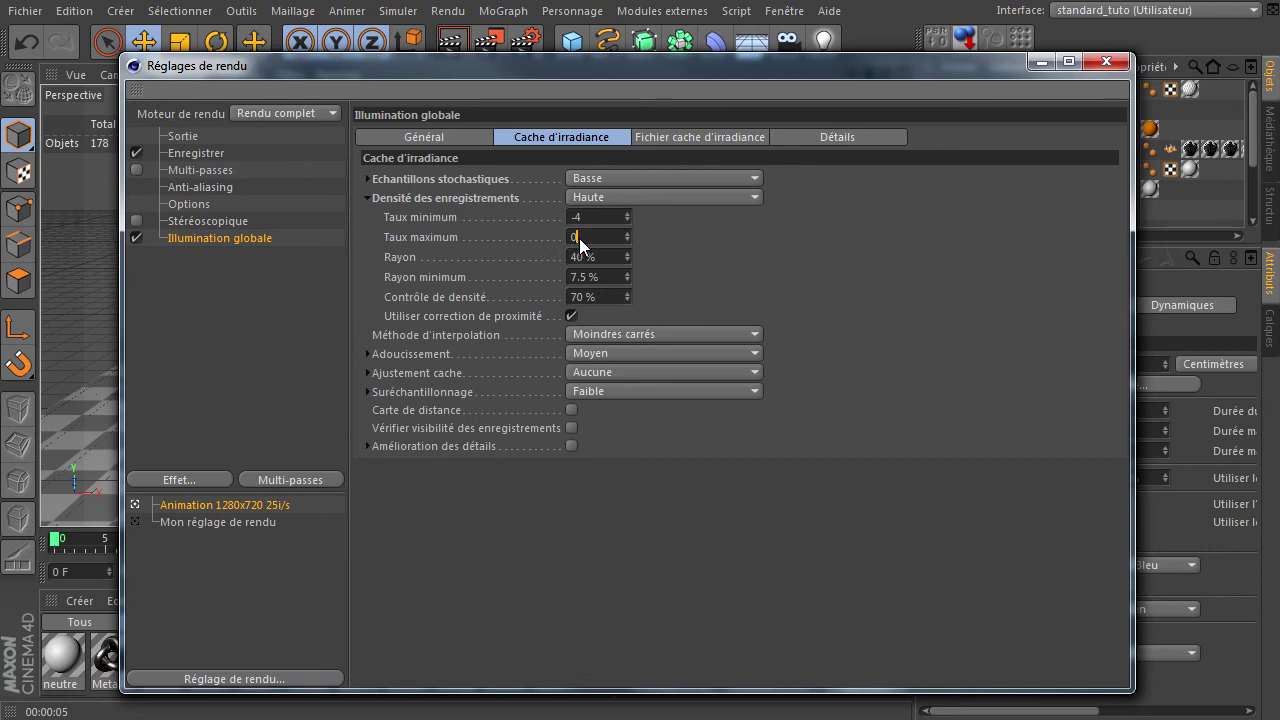
{"action": "left_click", "coordinate": [628, 199]}
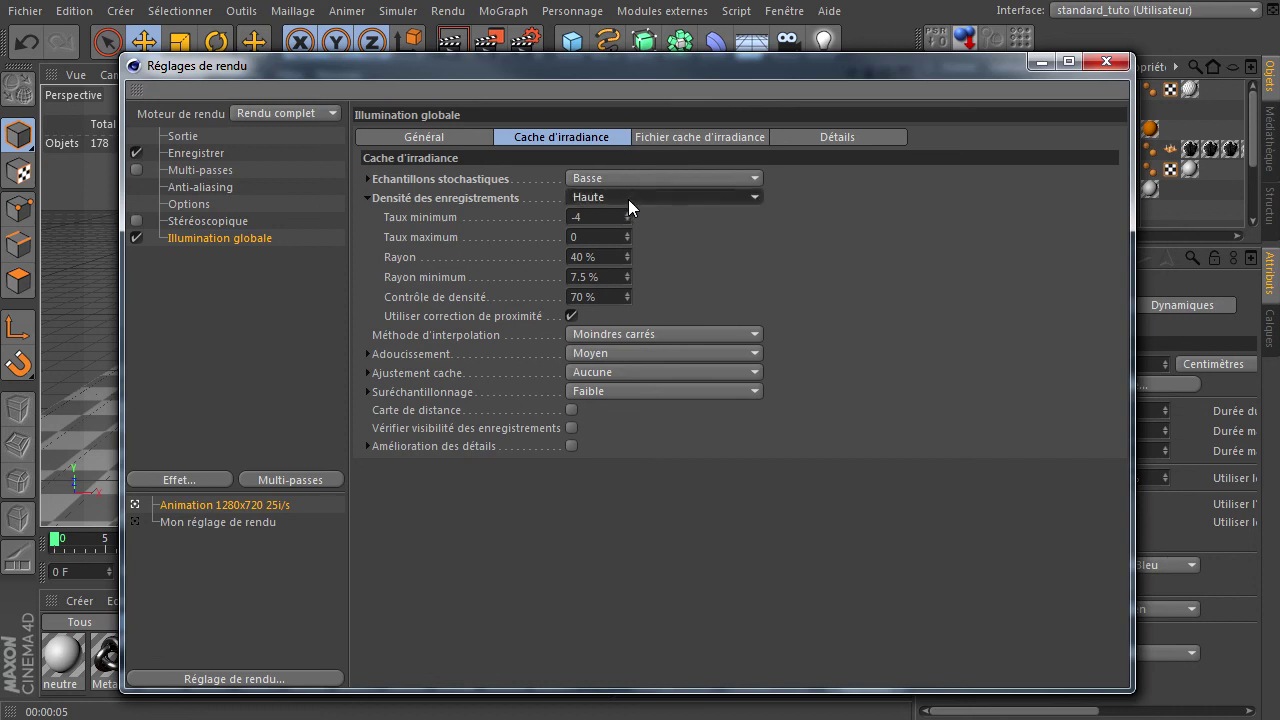
{"action": "left_click", "coordinate": [606, 262]}
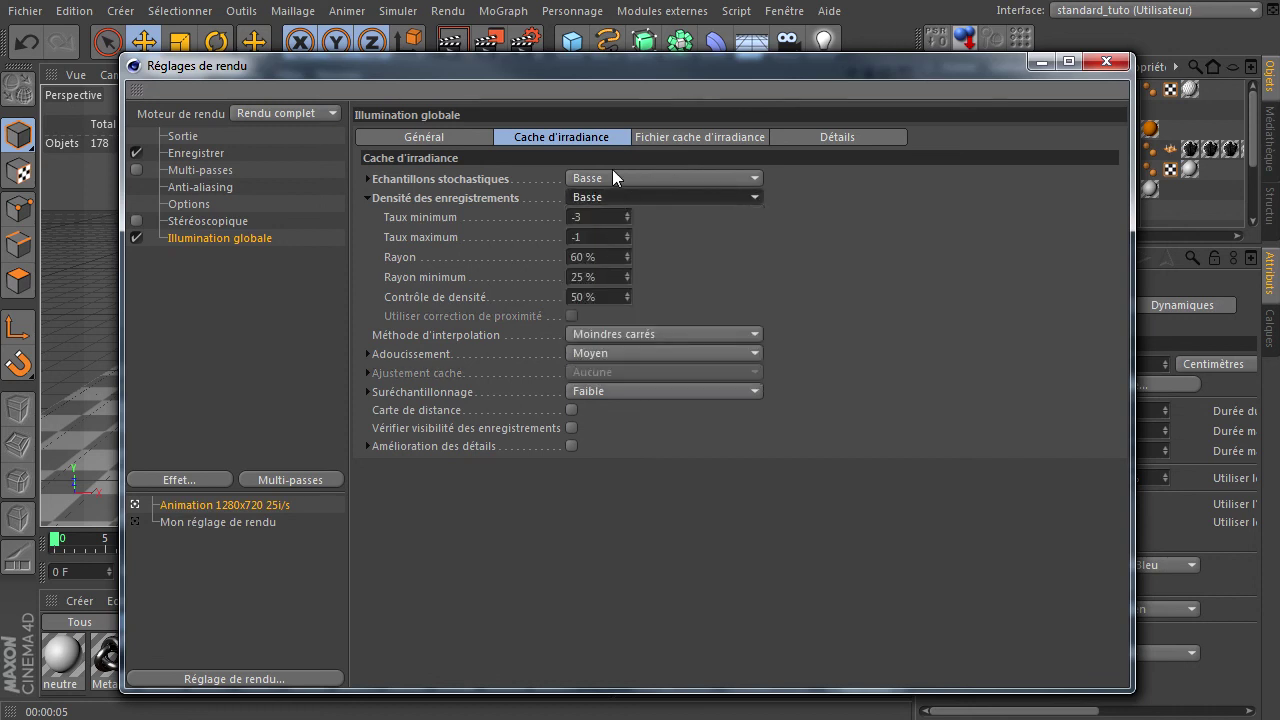
{"action": "left_click", "coordinate": [368, 198]}
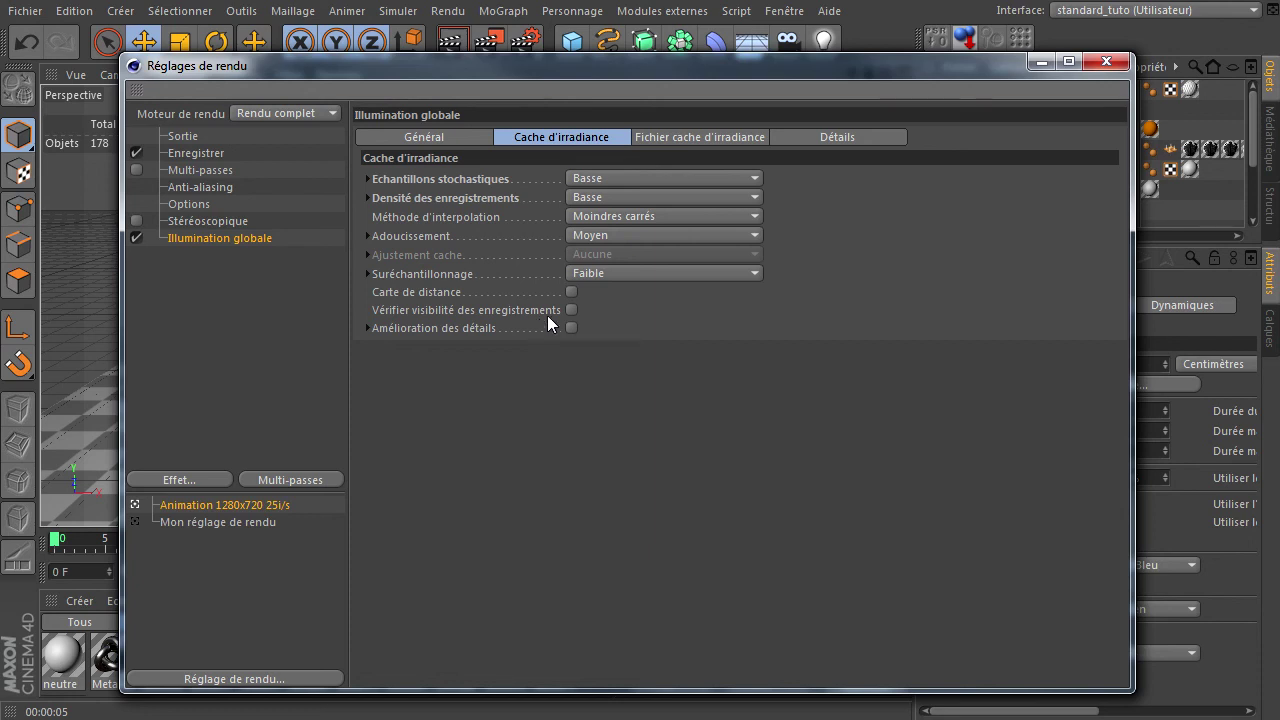
Step: Enable Detail Enhancement and leave the cache file's Auto Load switched off after testing it
{"action": "left_click", "coordinate": [571, 328]}
{"action": "left_click", "coordinate": [699, 138]}
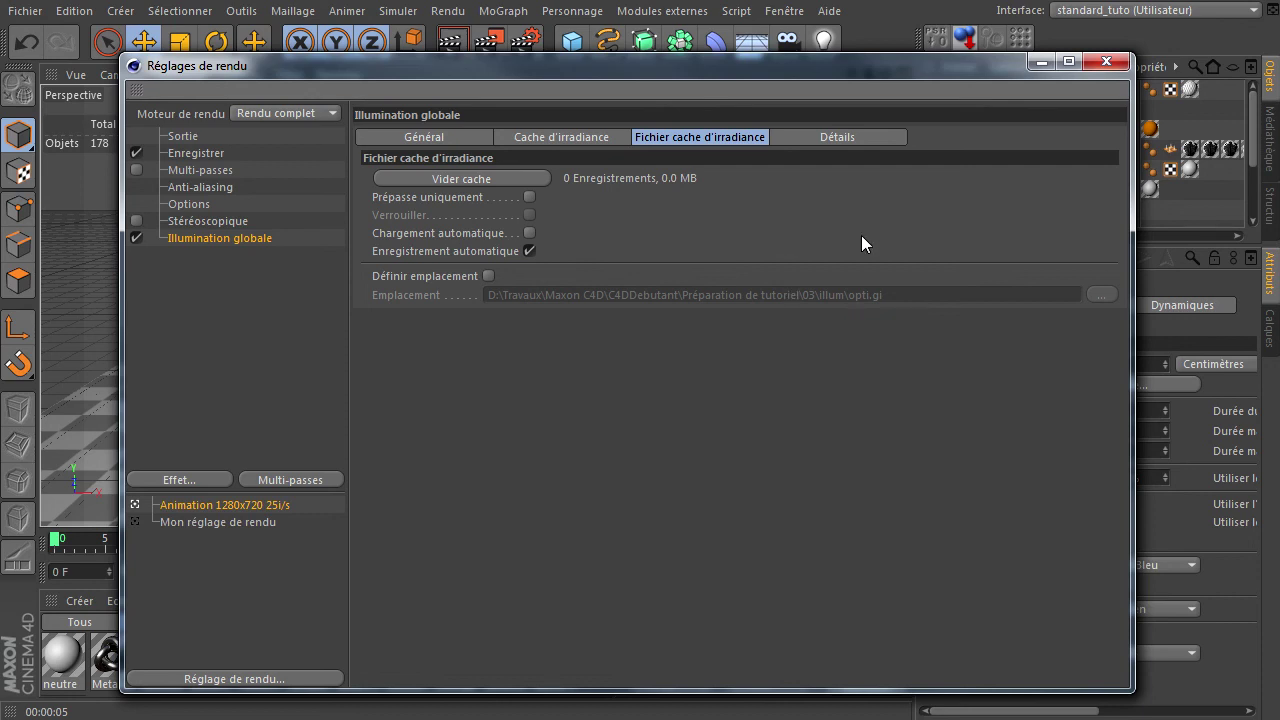
{"action": "left_click", "coordinate": [529, 233]}
{"action": "left_click", "coordinate": [530, 233]}
Step: Review the GI Details settings, go back to the general GI settings, and close Render Settings
{"action": "left_click", "coordinate": [812, 137]}
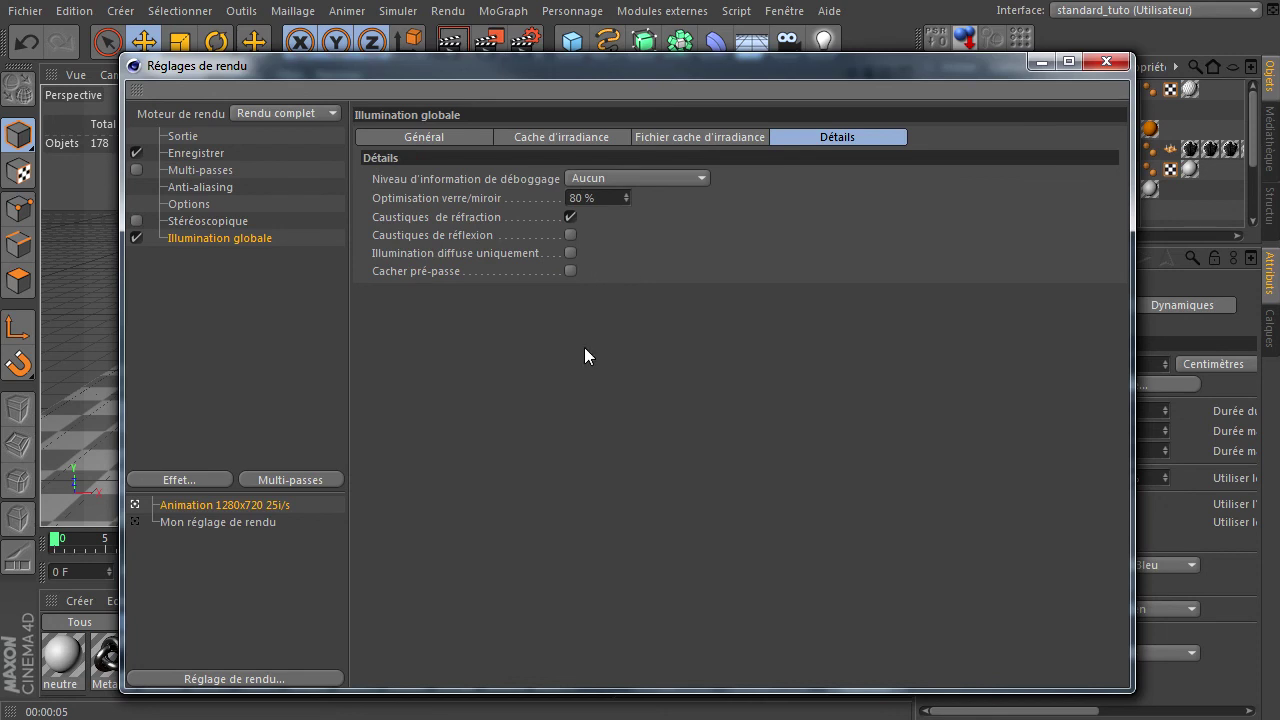
{"action": "left_click", "coordinate": [590, 138]}
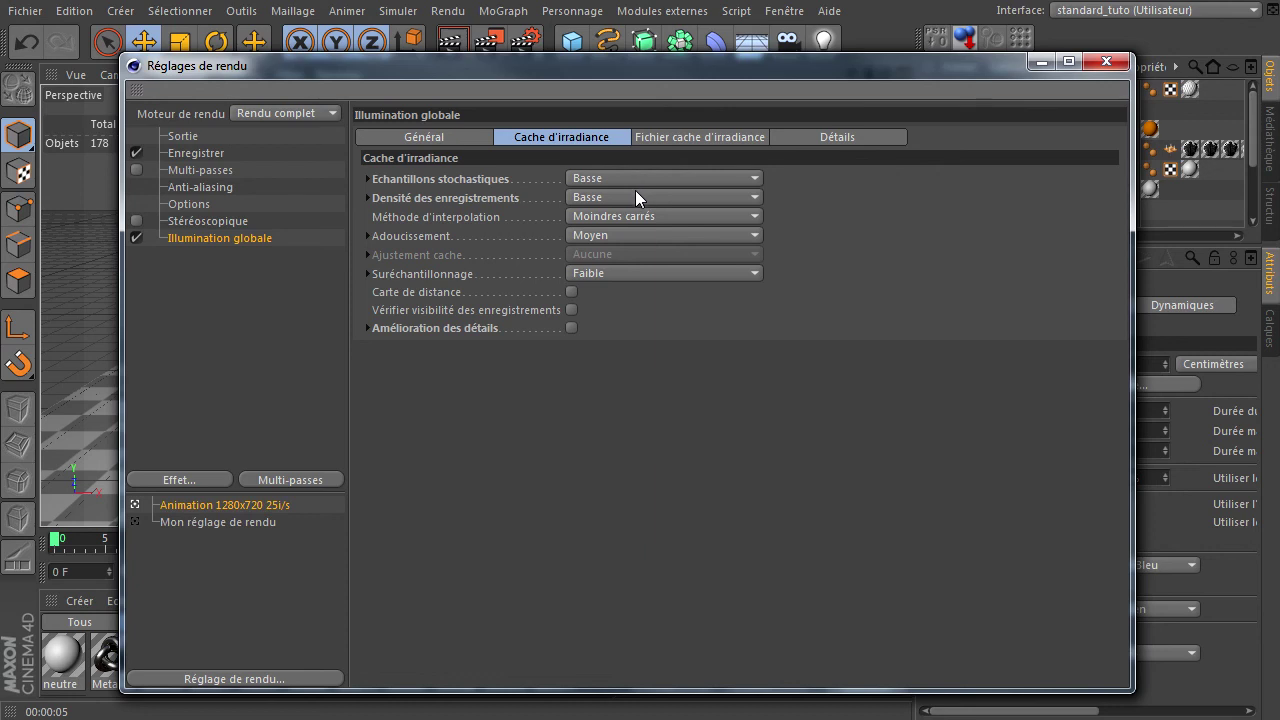
{"action": "left_click", "coordinate": [392, 138]}
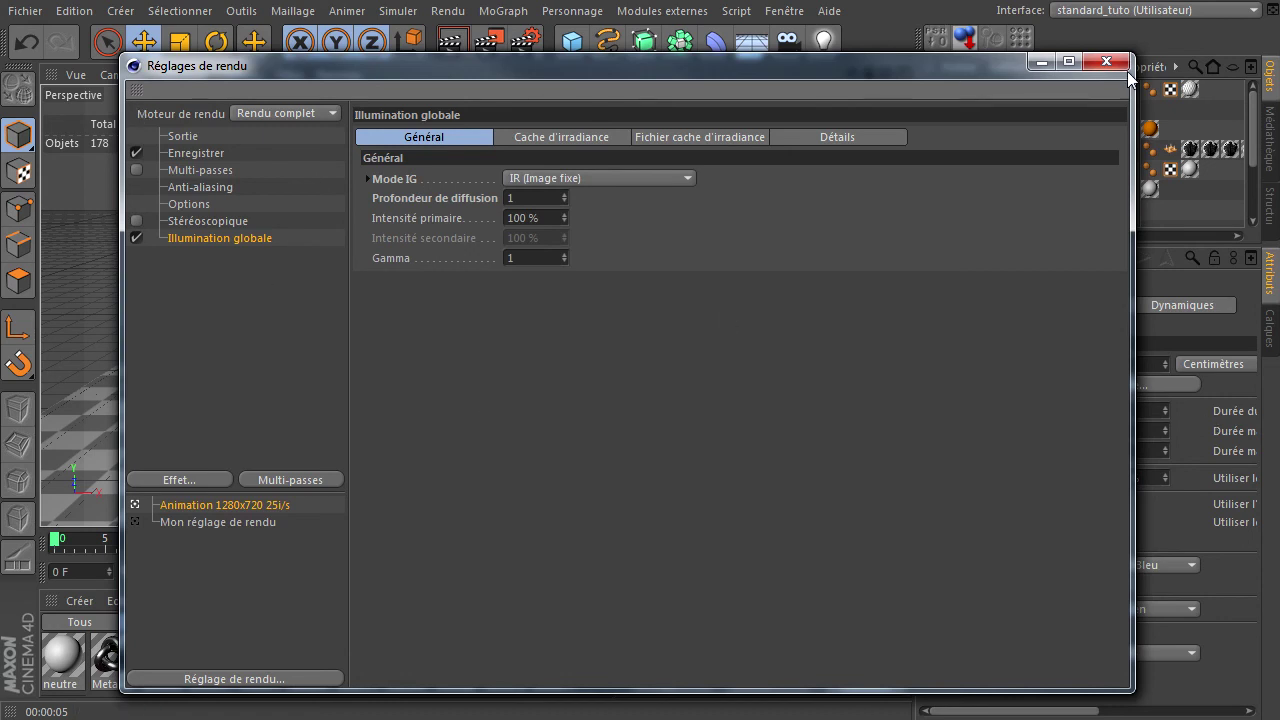
{"action": "left_click", "coordinate": [1104, 62]}
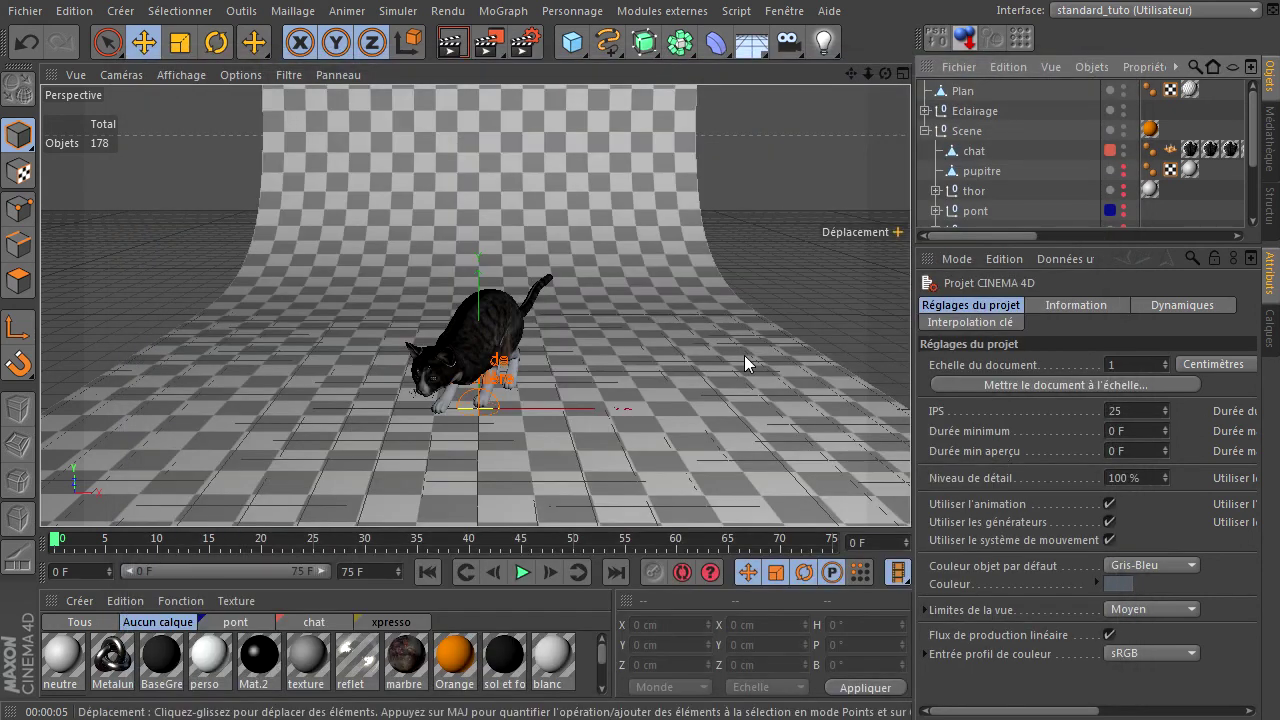